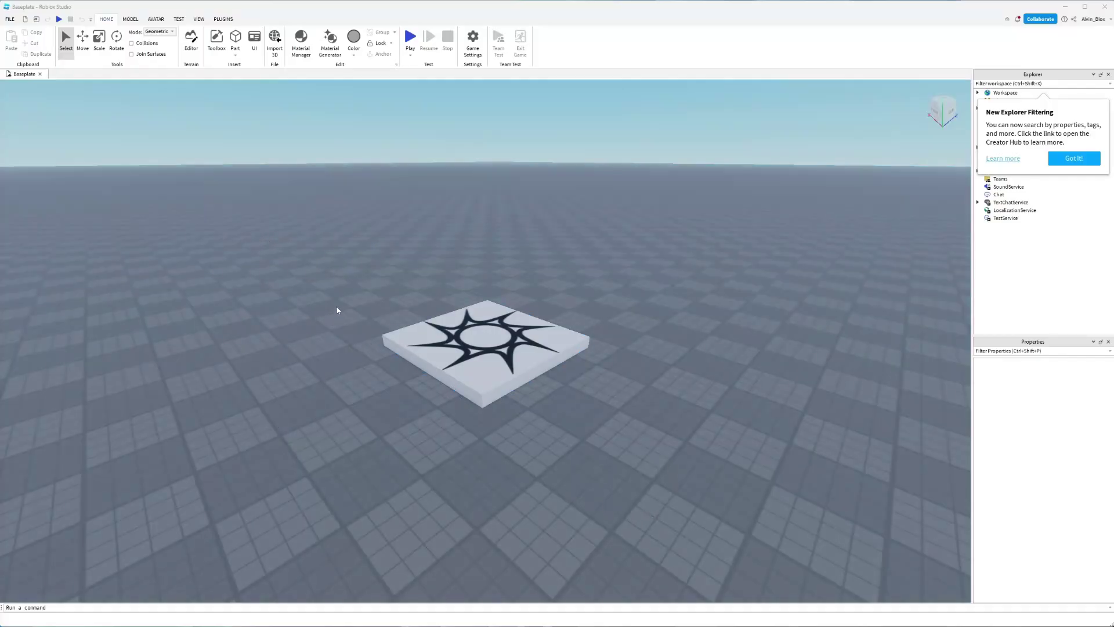
Dismiss the Explorer filtering notice and insert a new block part into the baseplate scene
left_click(1074, 157)
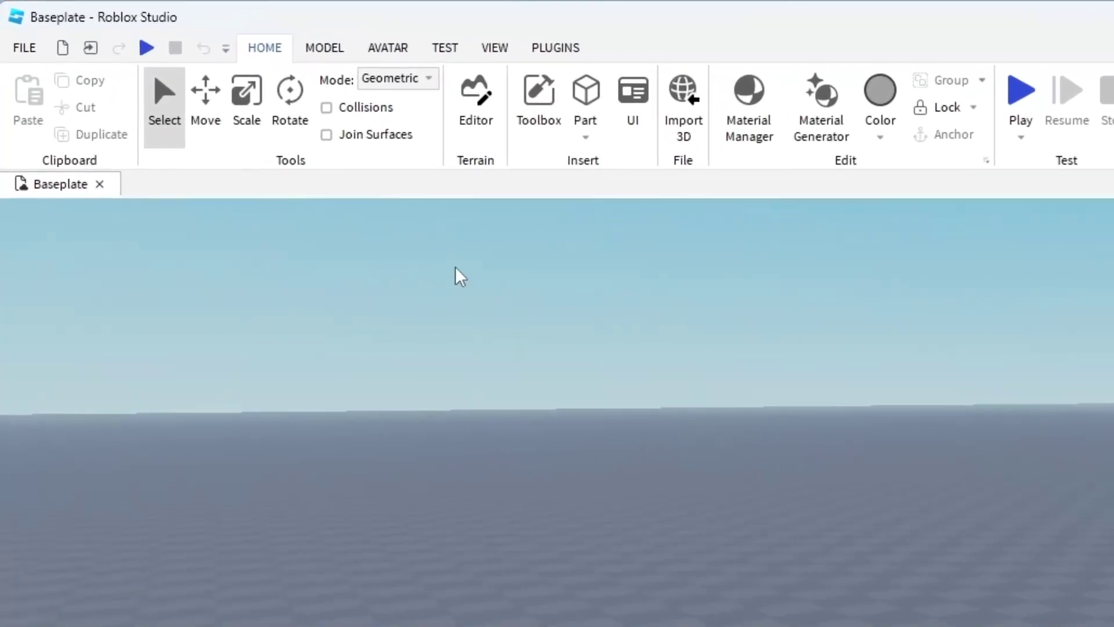
left_click(496, 48)
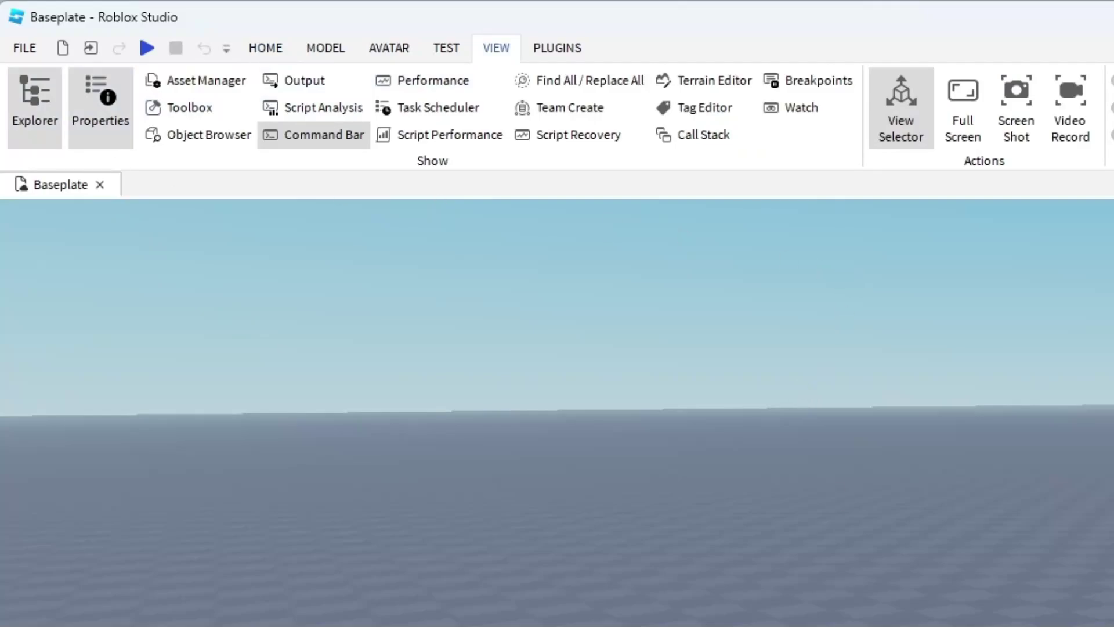
left_click(266, 54)
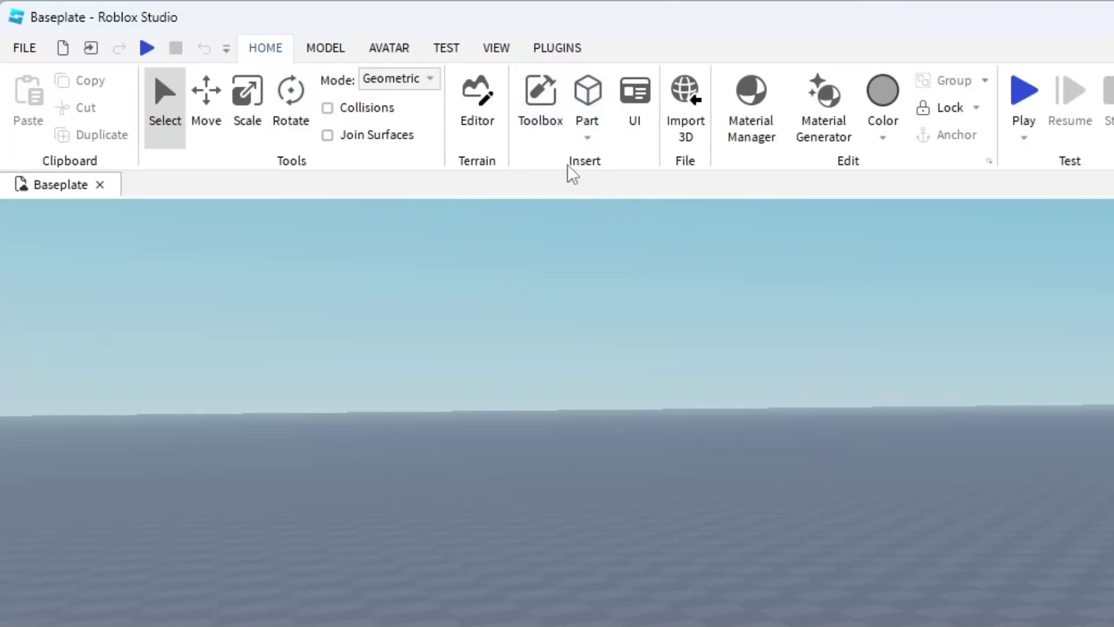
left_click(589, 88)
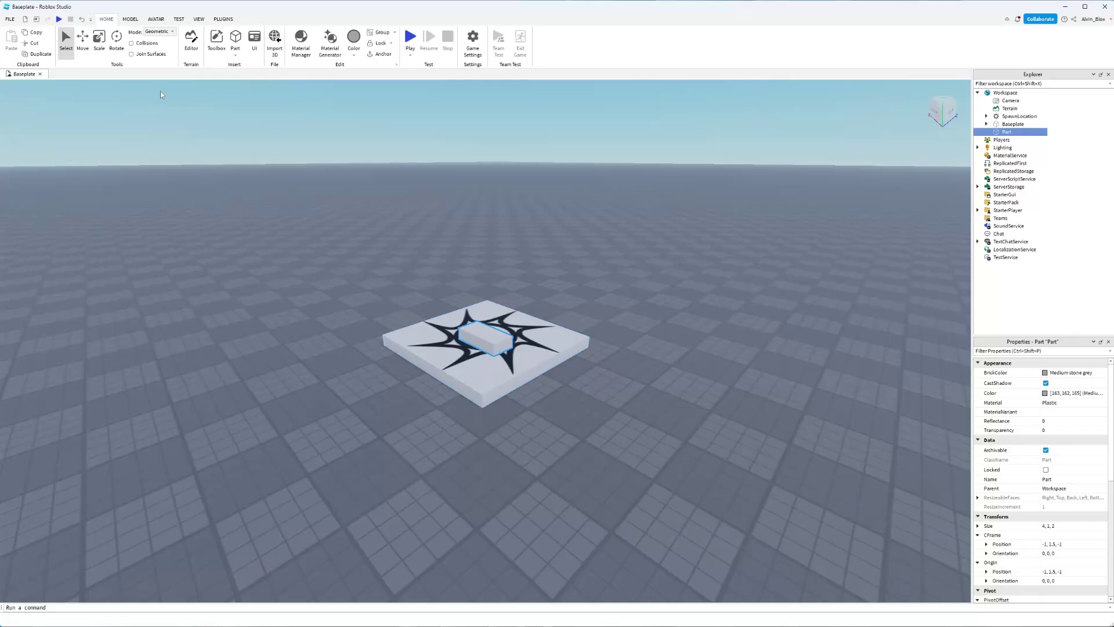
Move the new part off the spawn location onto the open baseplate, at about position 2, 0.5, -31
left_click(129, 18)
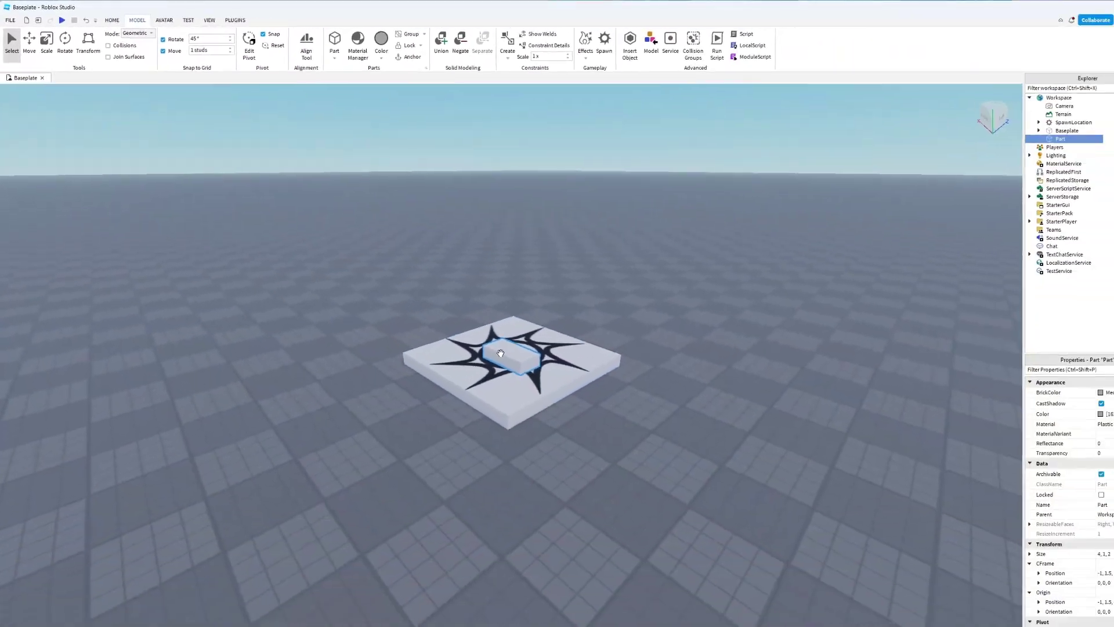
left_click(792, 96)
scroll(416, 367, "up", 3)
scroll(416, 366, "up", 2)
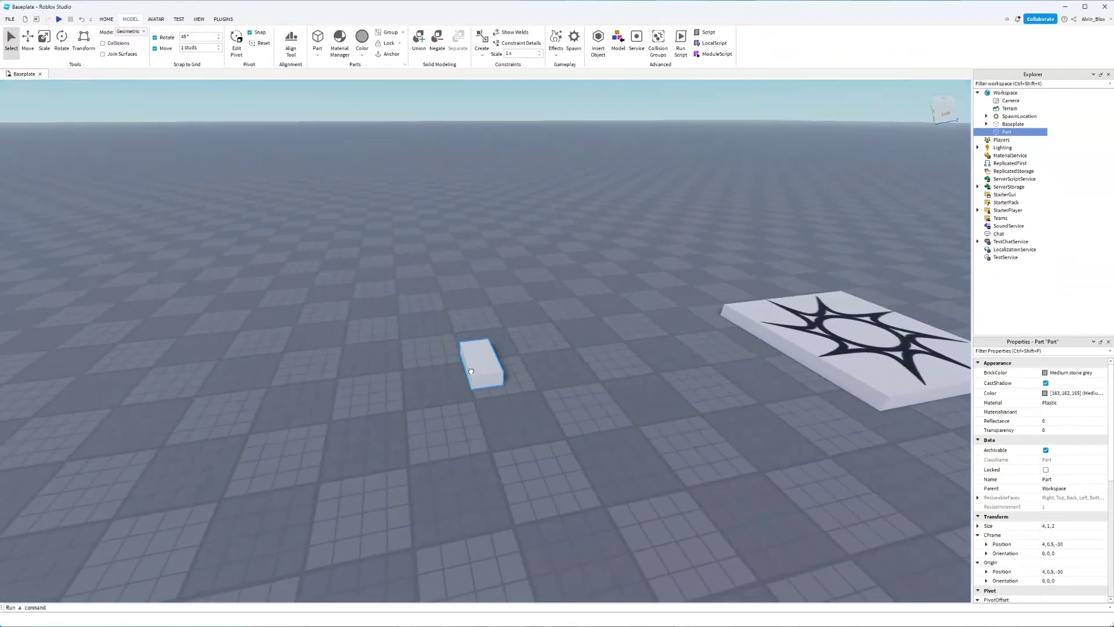
left_click_drag(466, 362, 405, 390)
scroll(404, 393, "up", 3)
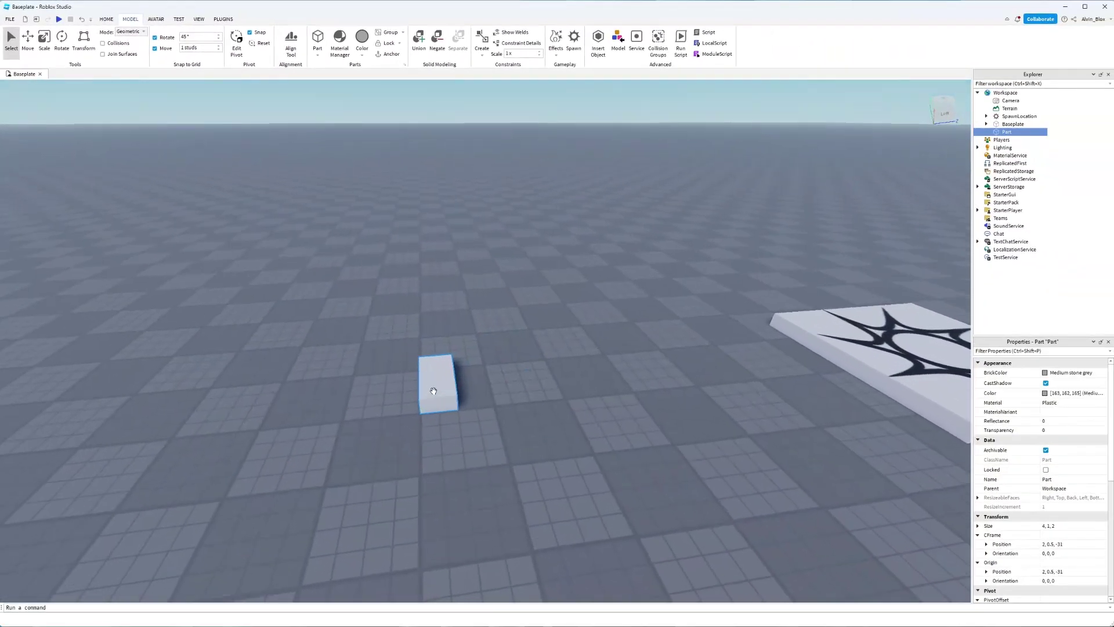
right_click_drag(448, 410, 437, 359)
key("f")
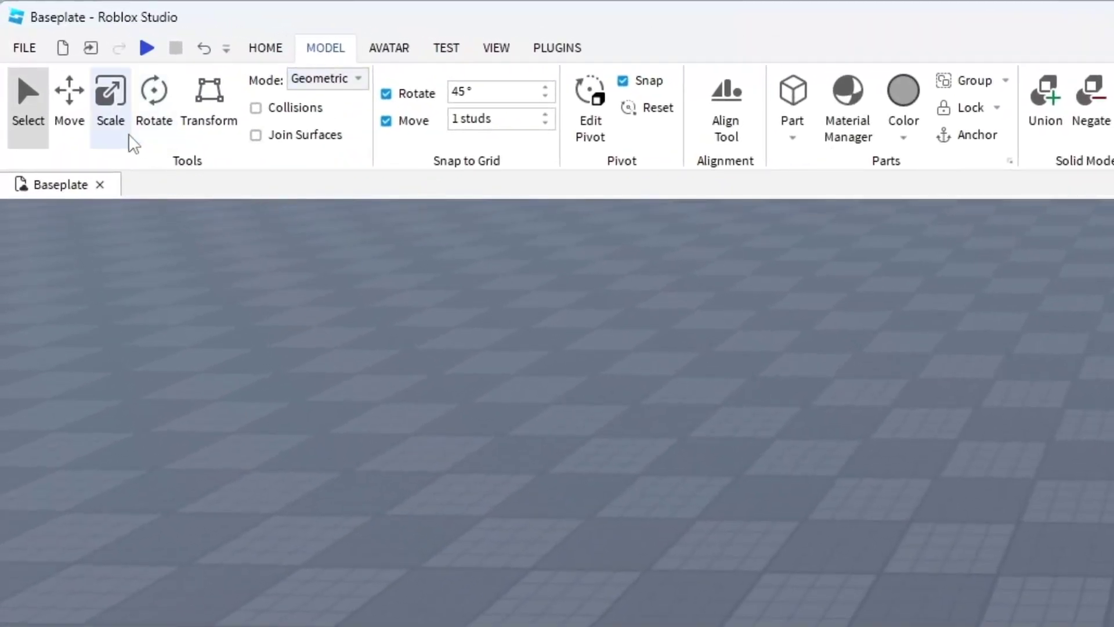
Scale the part into a flat square platform measuring 16, 1, 16
left_click(116, 138)
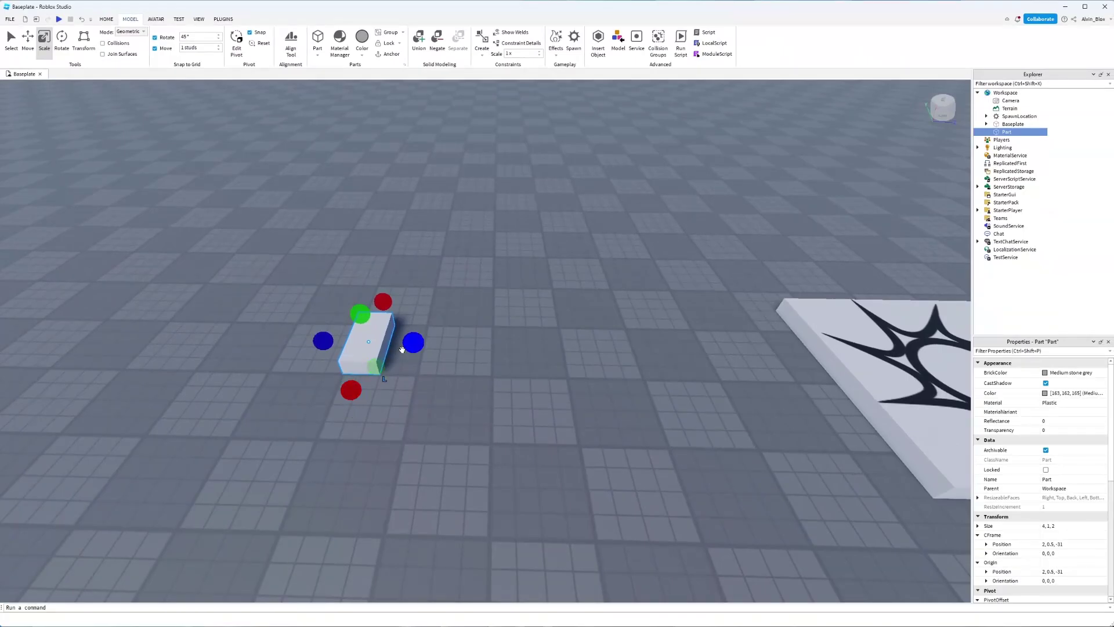
left_click_drag(412, 344, 652, 353)
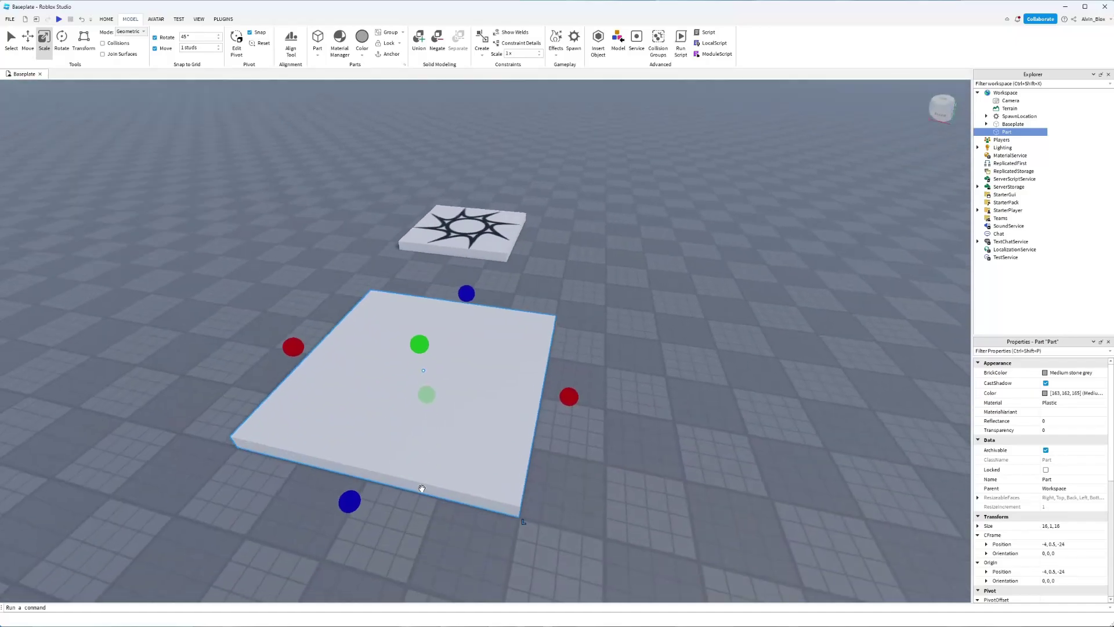
right_click_drag(422, 488, 423, 492)
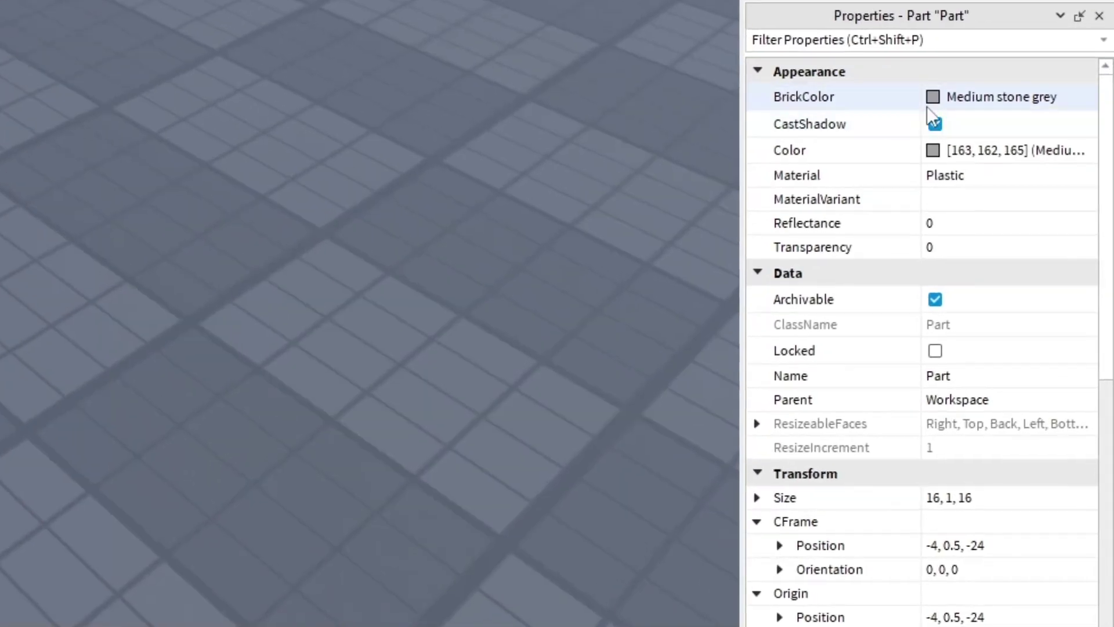
Set the platform part's BrickColor to Really red and deselect it
left_click(932, 99)
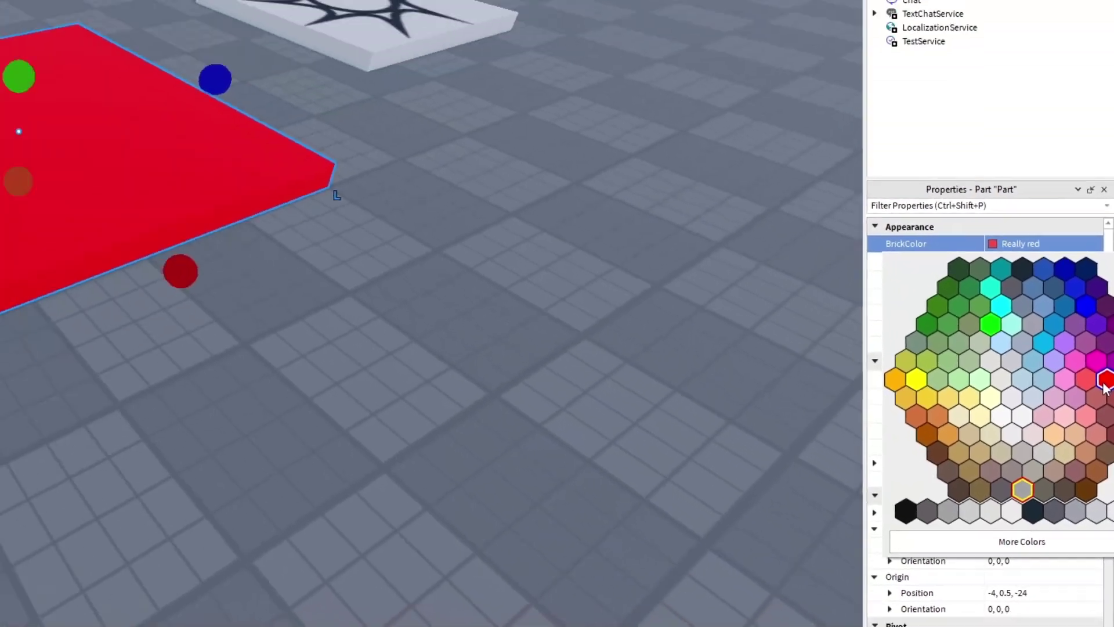
left_click(1099, 300)
left_click(745, 413)
Select the red part and add a SurfaceGui object inside it
right_click_drag(744, 413, 702, 408)
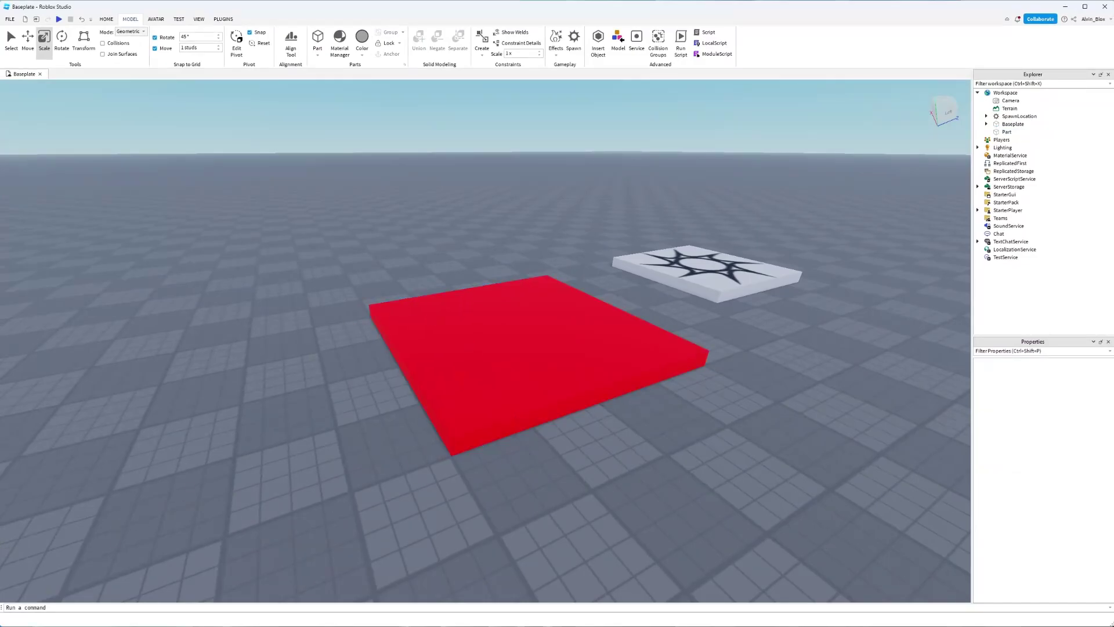
key("d")
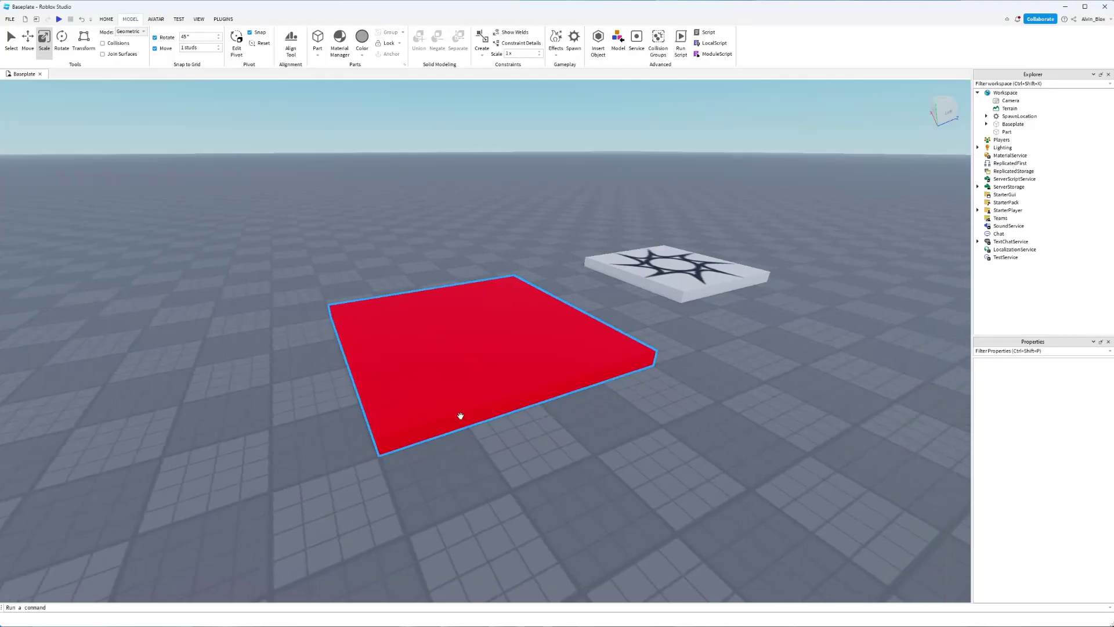
left_click(452, 343)
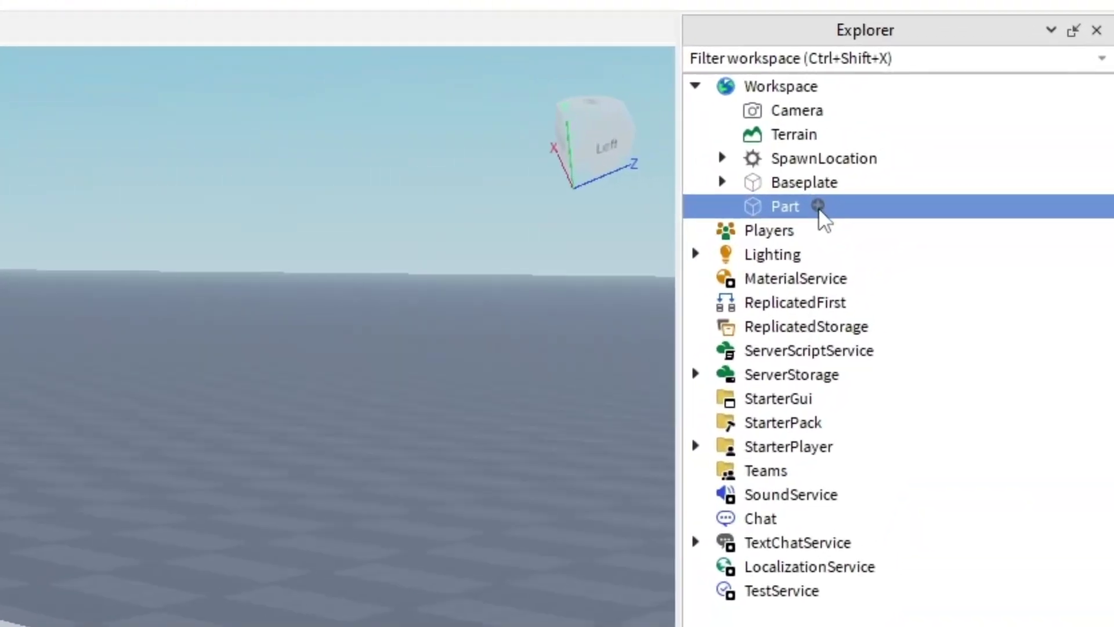
left_click(817, 206)
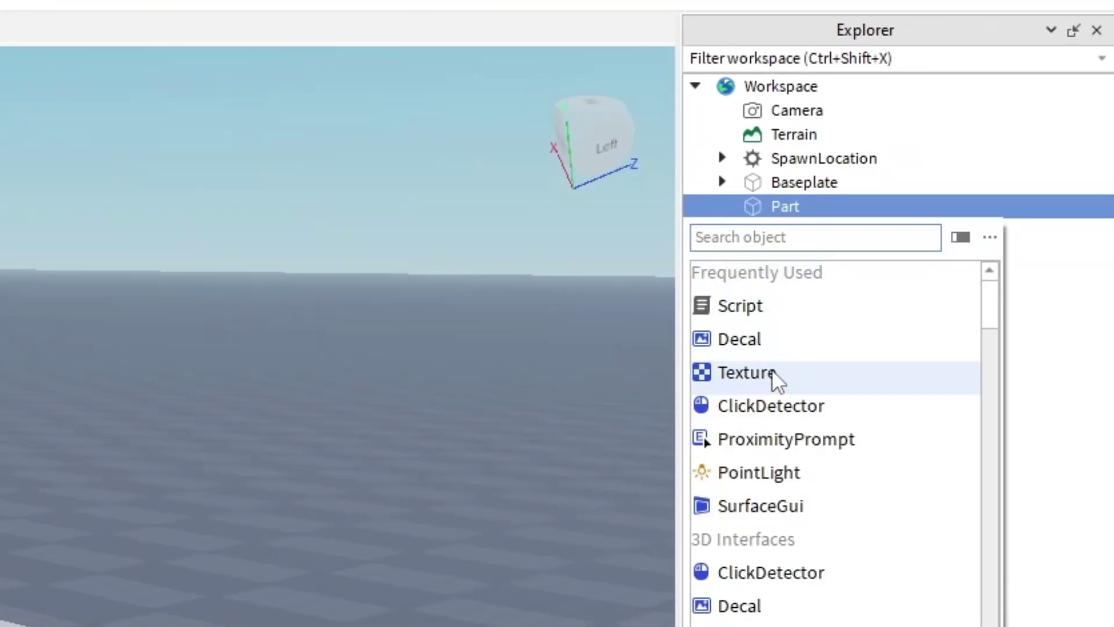
type("SurfaceGui")
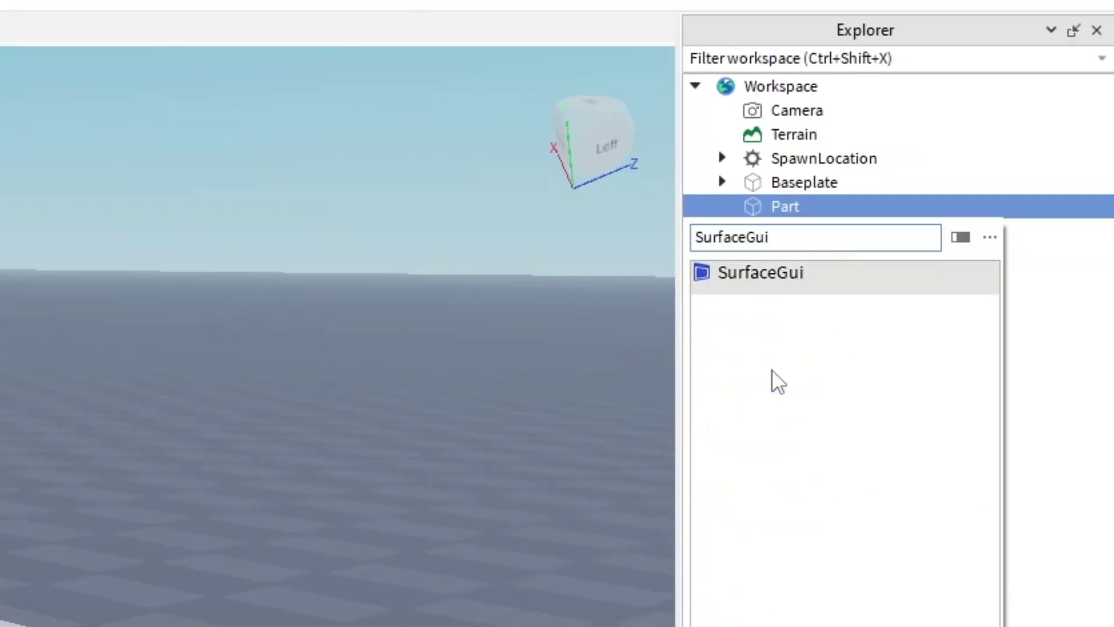
left_click(763, 282)
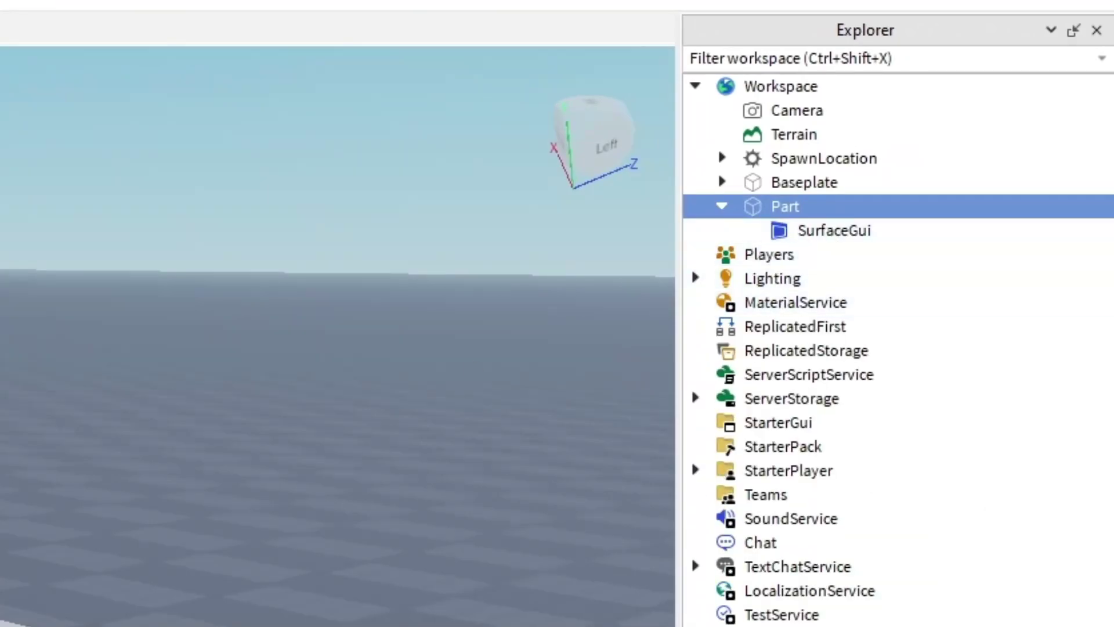
Add a TextLabel inside the red part's SurfaceGui
key("s")
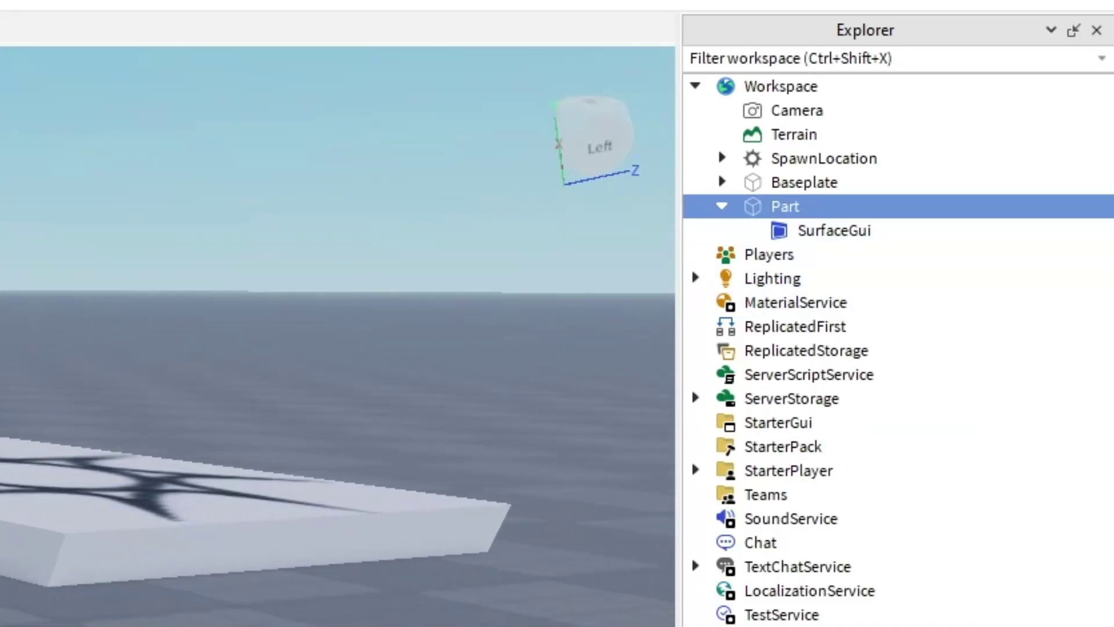
right_click_drag(336, 290, 337, 250)
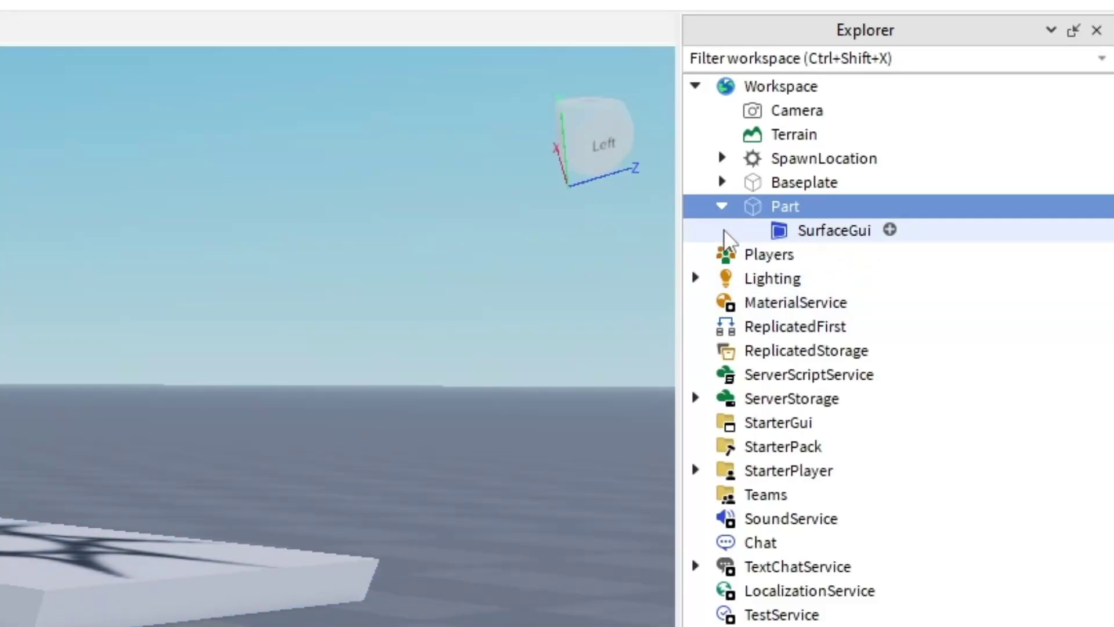
left_click(824, 232)
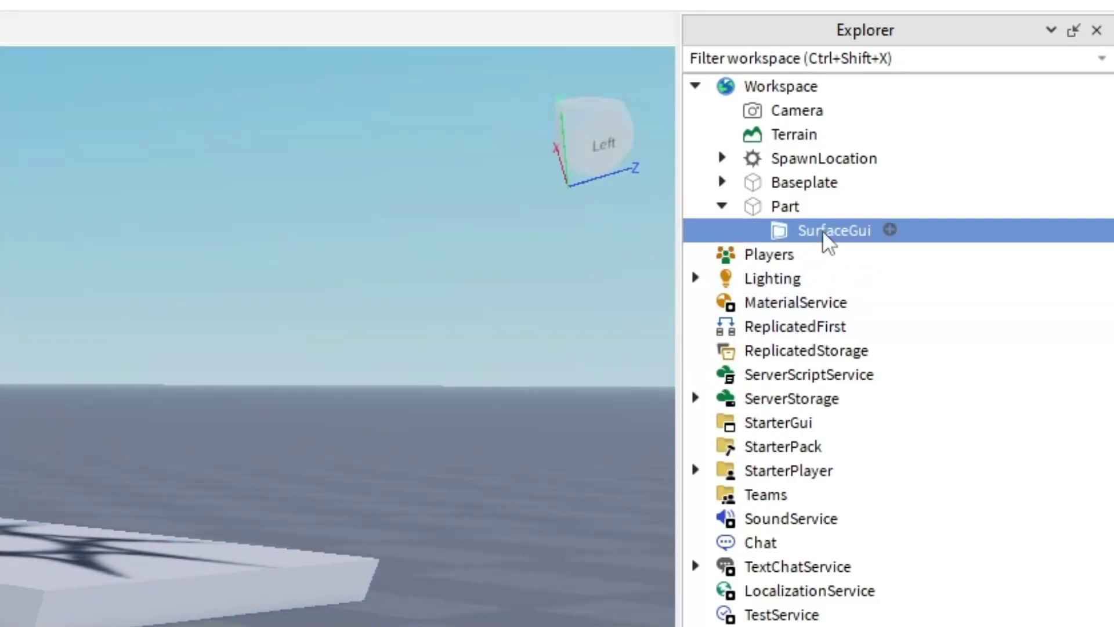
left_click(890, 231)
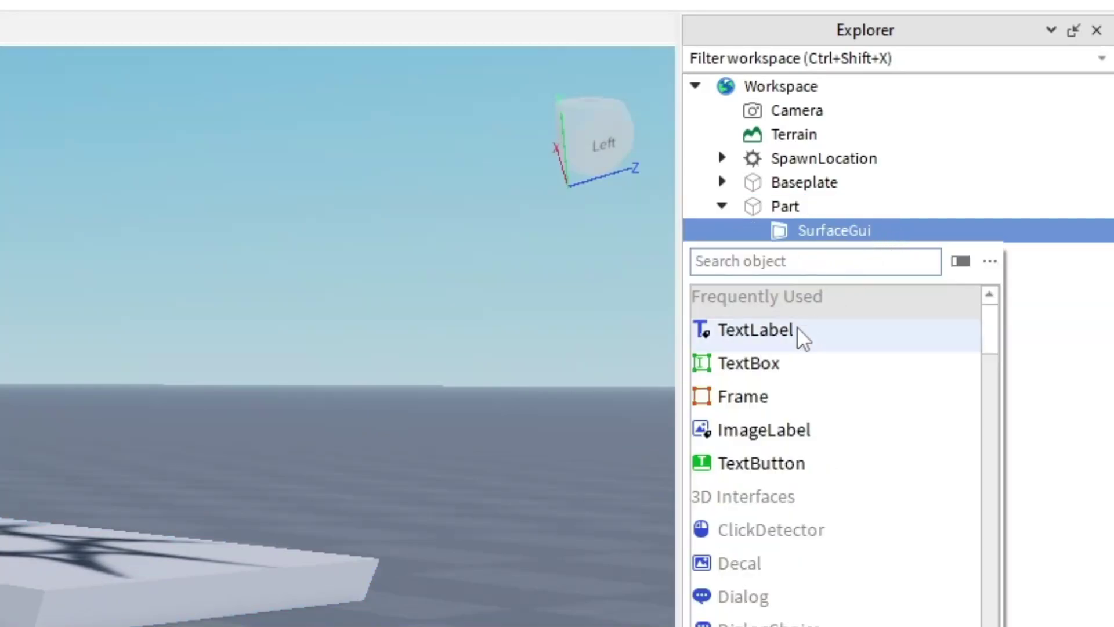
left_click(822, 331)
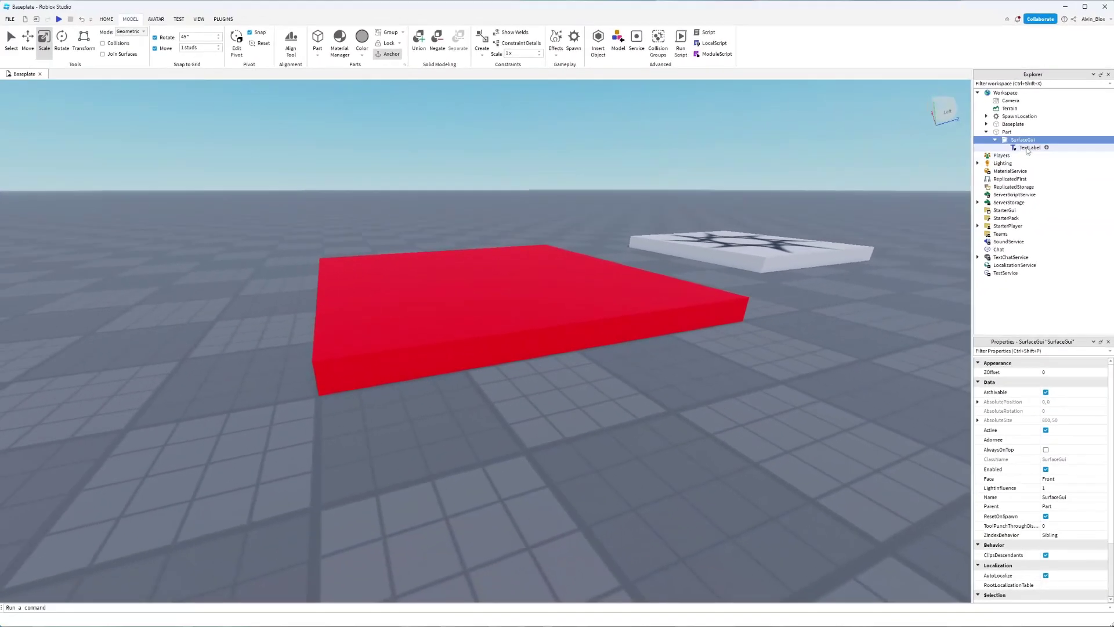
Locate the text label on the side of the red part and check the SurfaceGui's Face setting
left_click(1027, 148)
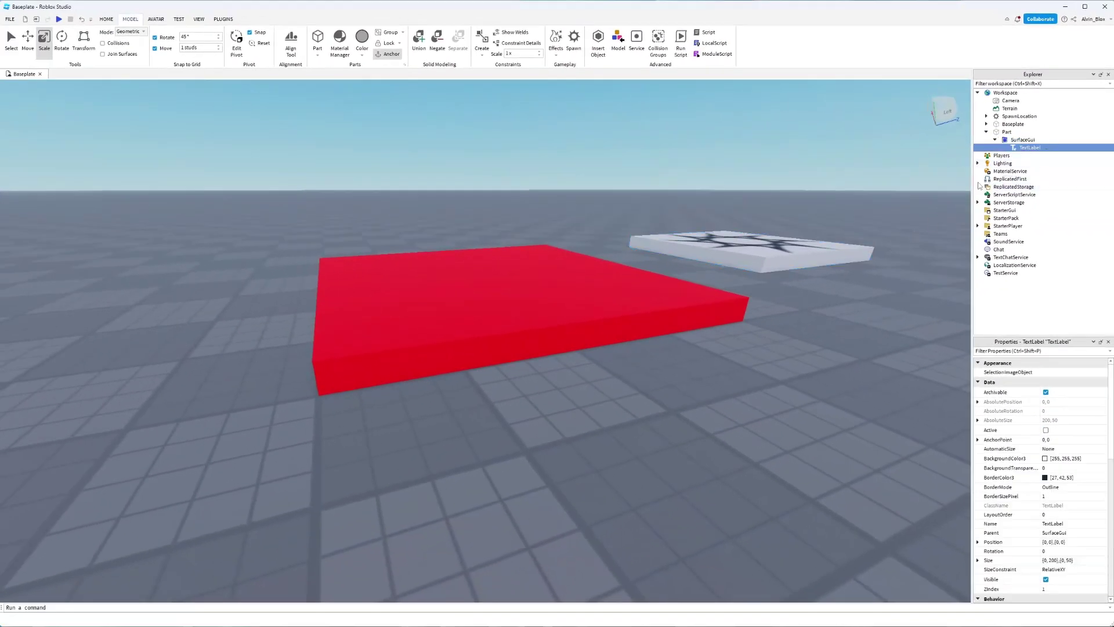
right_click_drag(667, 273, 668, 267)
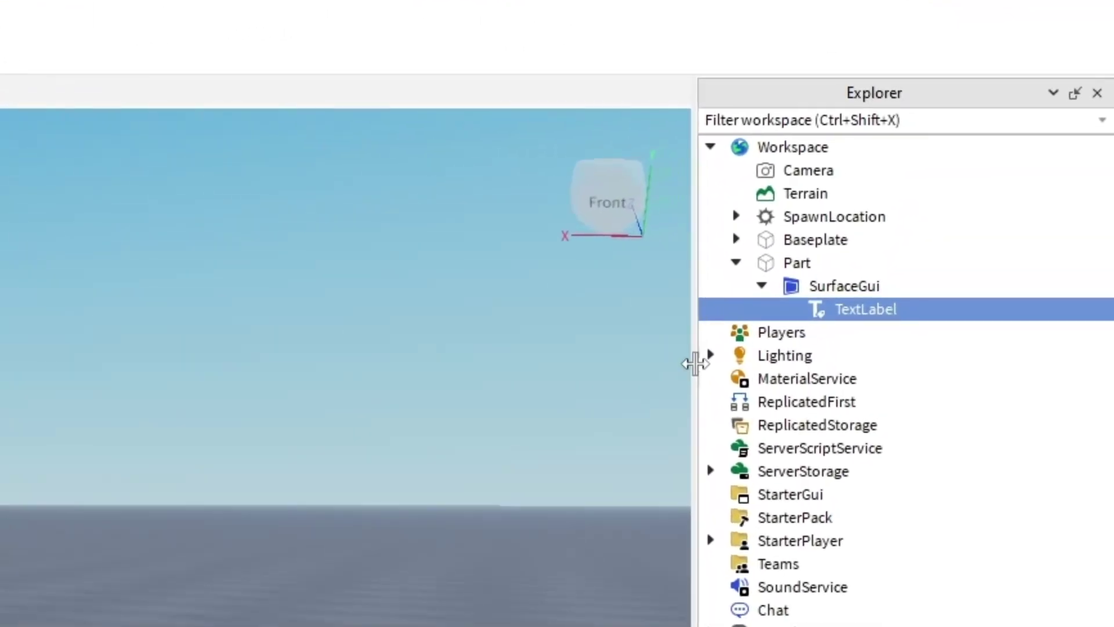
left_click(853, 285)
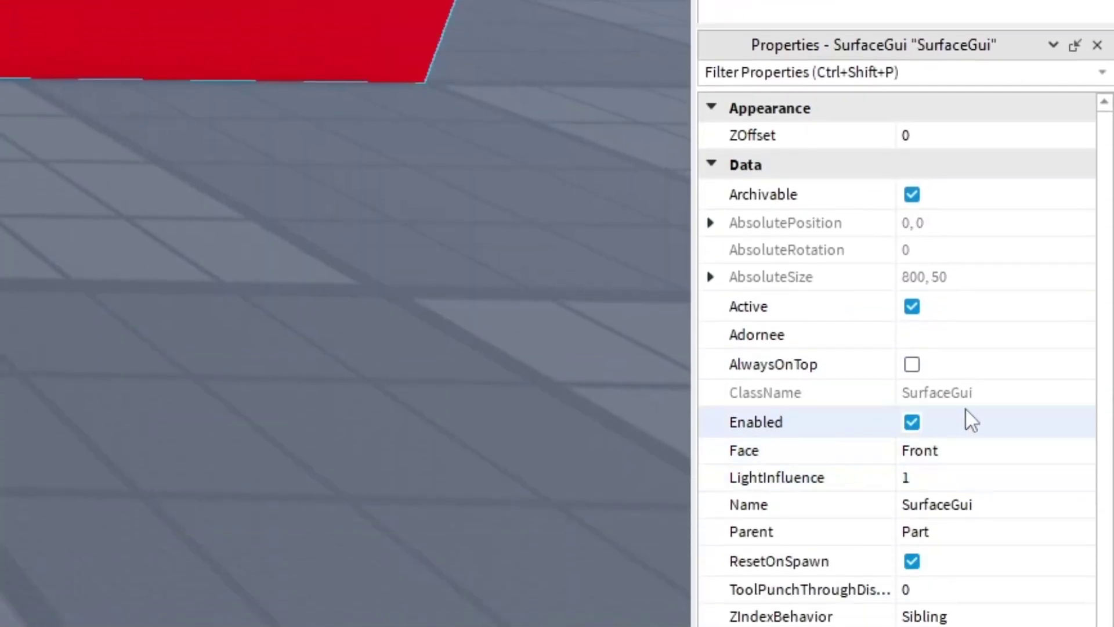
left_click(952, 455)
left_click(953, 456)
left_click(953, 456)
scroll(371, 365, "up", 5)
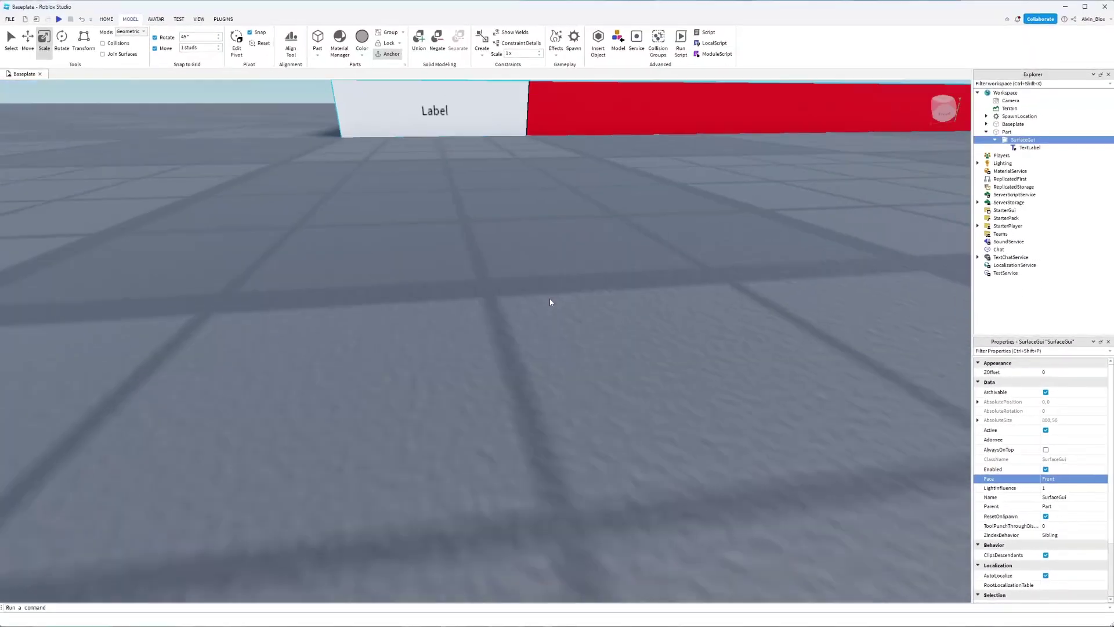
scroll(549, 301, "down", 8)
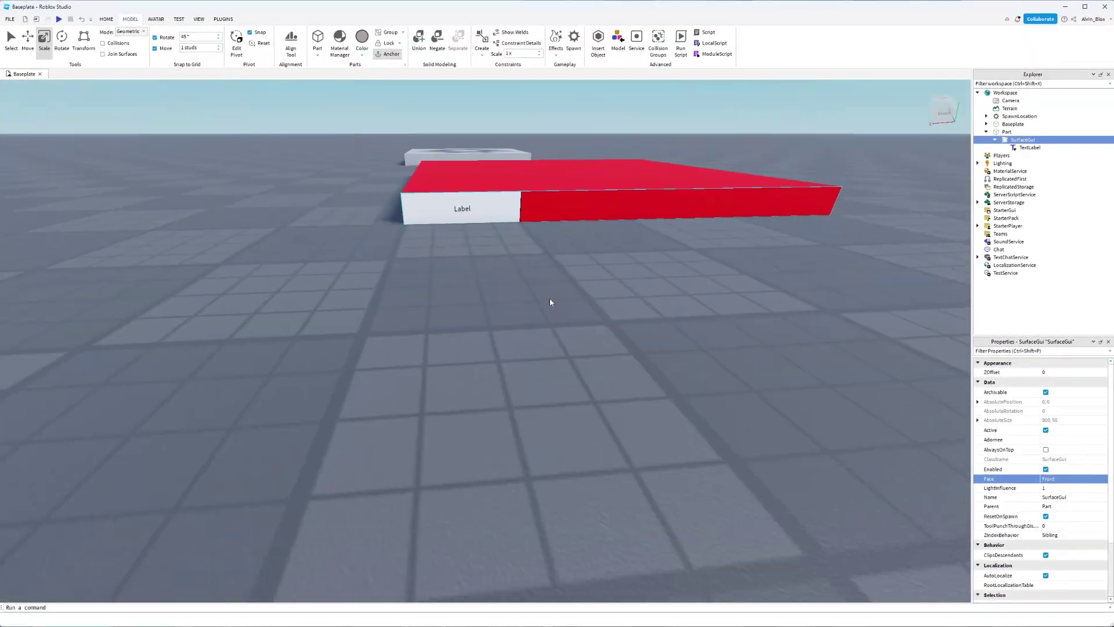
Set the TextLabel's Size to 1,0,1,0 so it fills the part's front face
left_click(1023, 148)
scroll(739, 288, "down", 3)
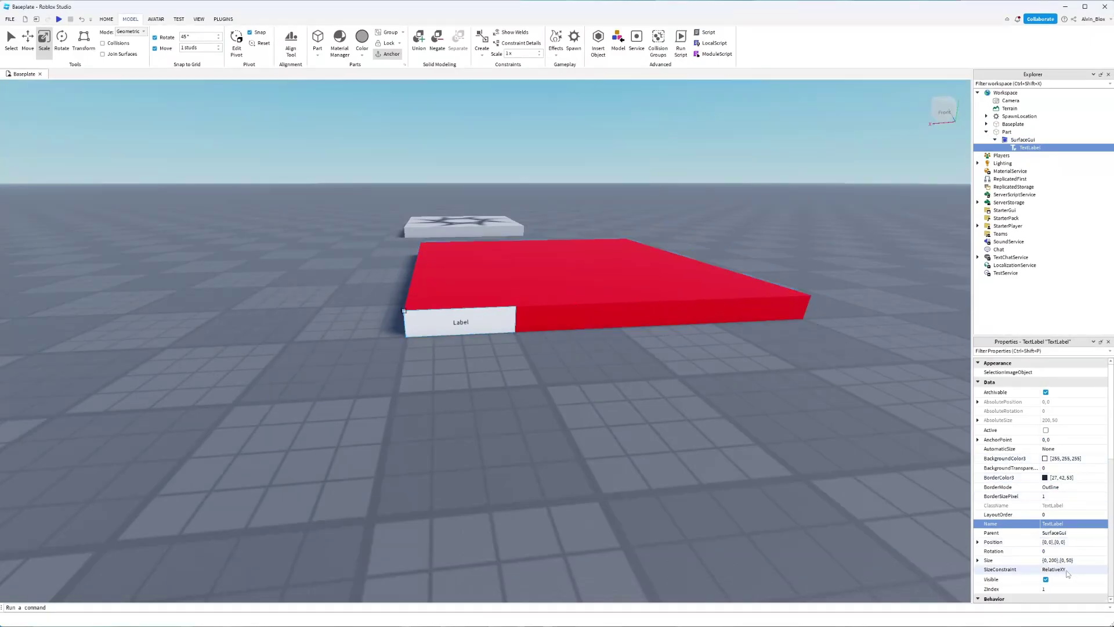
scroll(1049, 384, "down", 4)
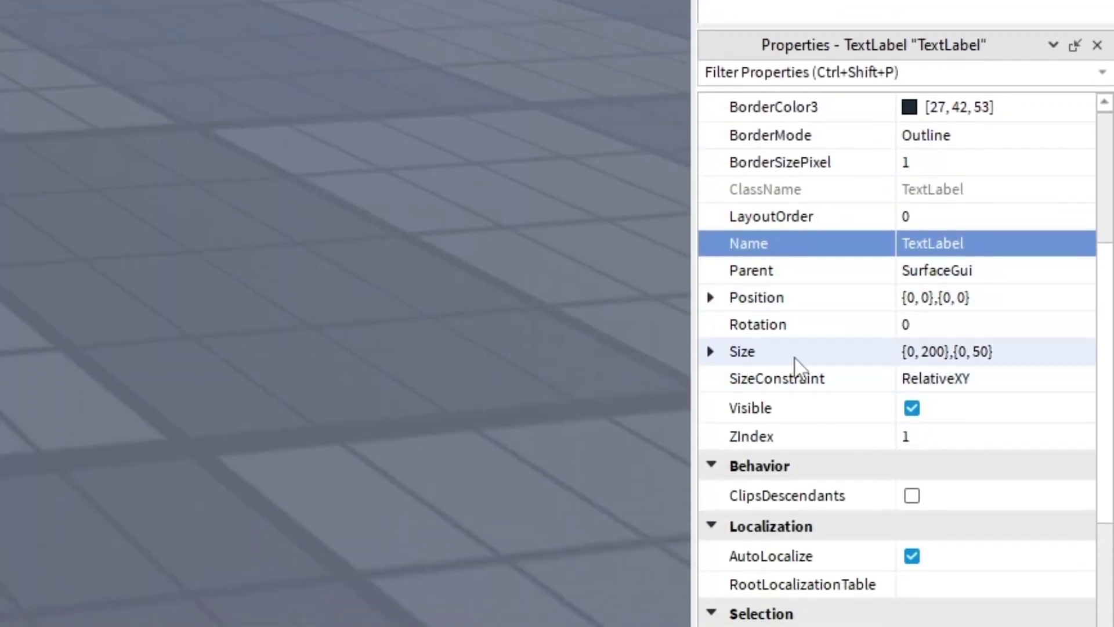
left_click(987, 353)
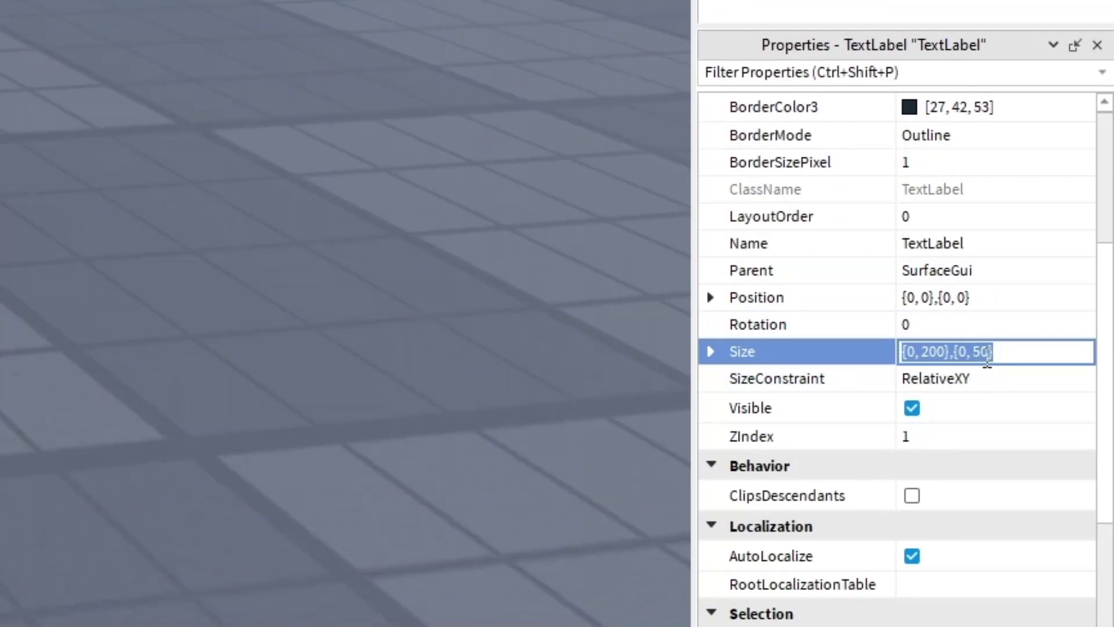
type("1")
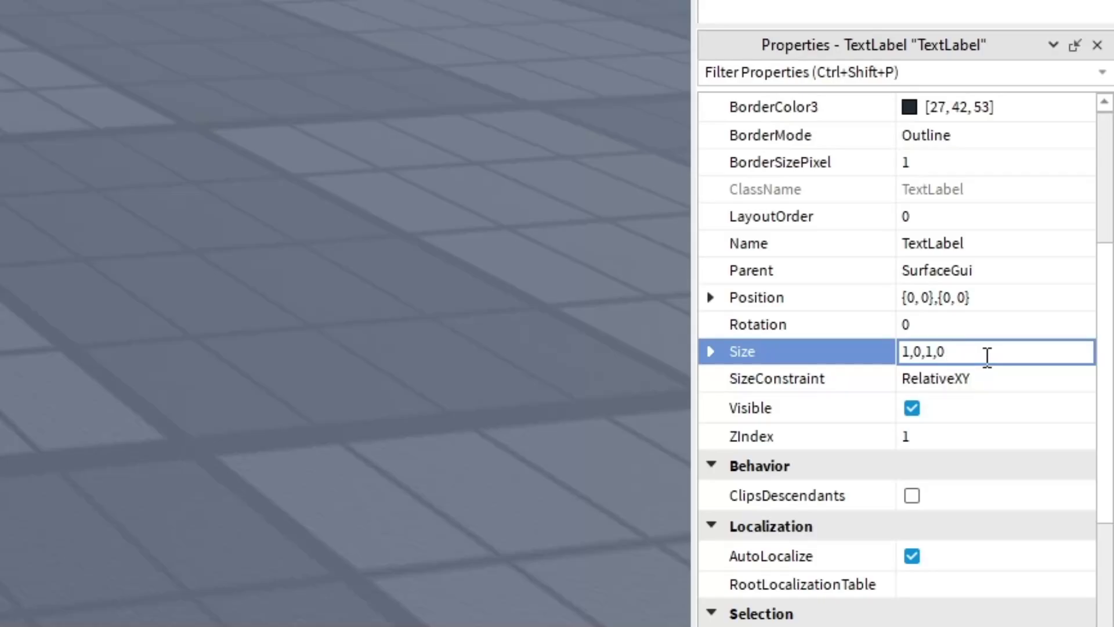
type(",0,1,0")
key("Return")
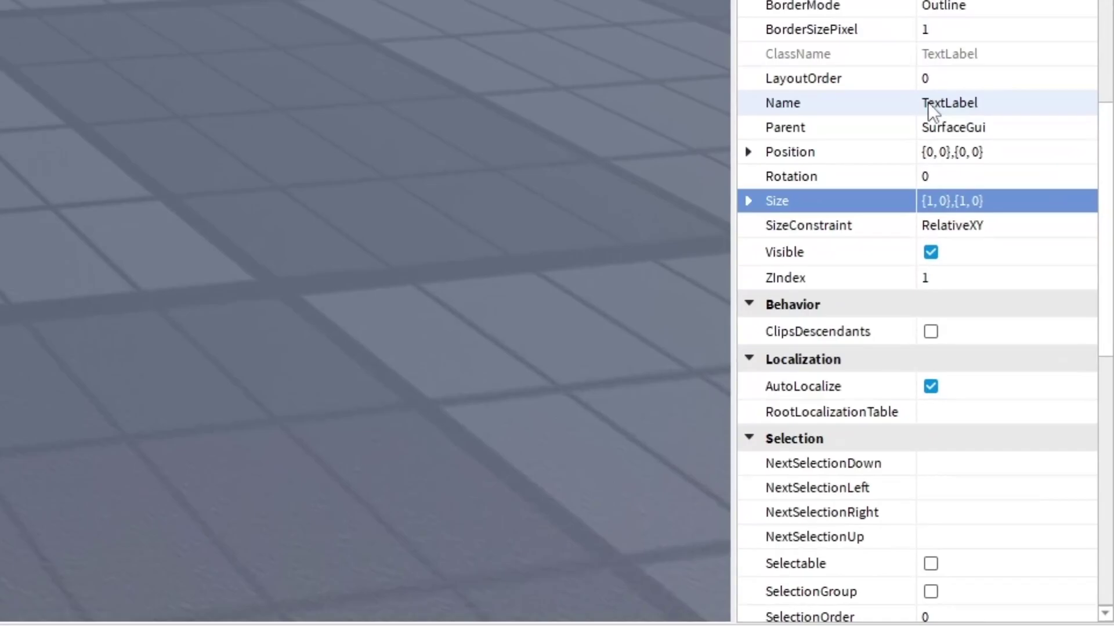
Turn on TextScaled for the text label and check the enlarged text on the part's front face
scroll(1034, 401, "down", 7)
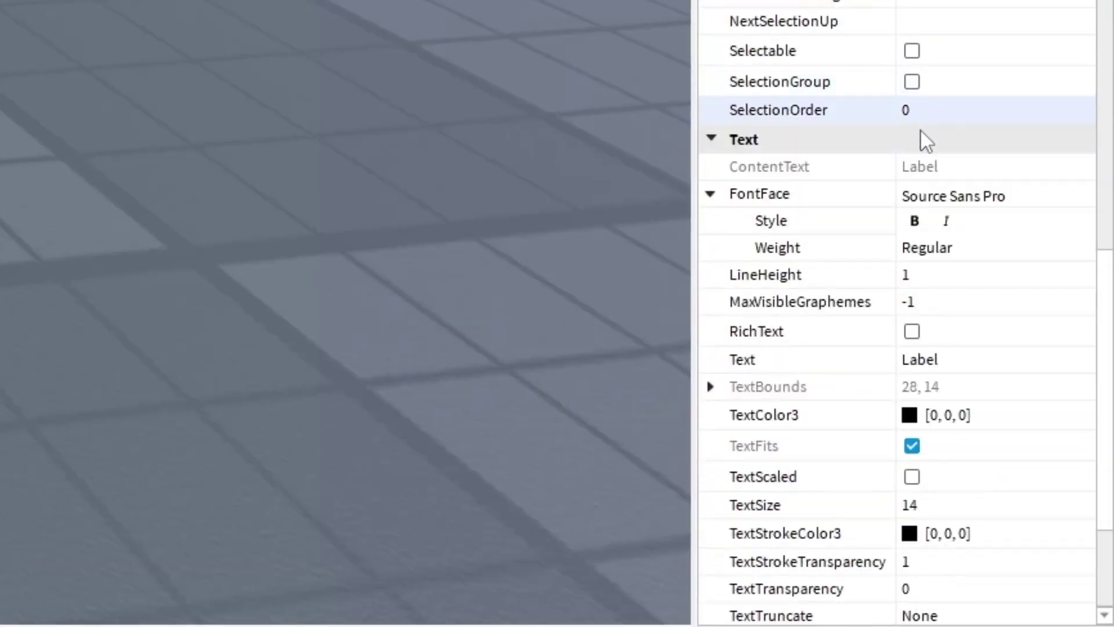
scroll(1036, 411, "down", 1)
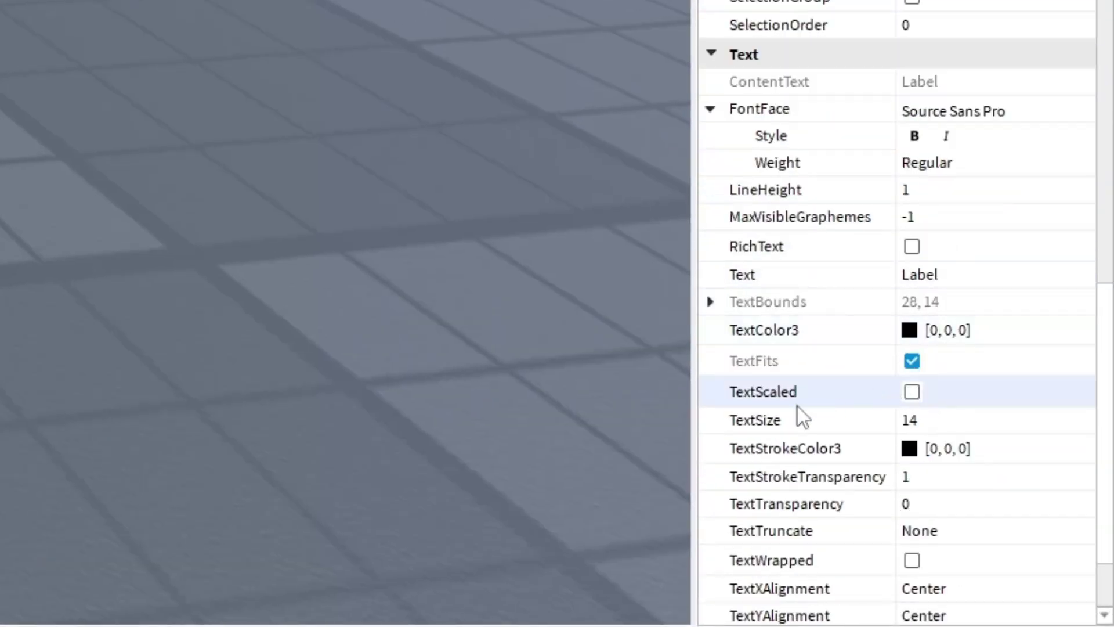
left_click(912, 392)
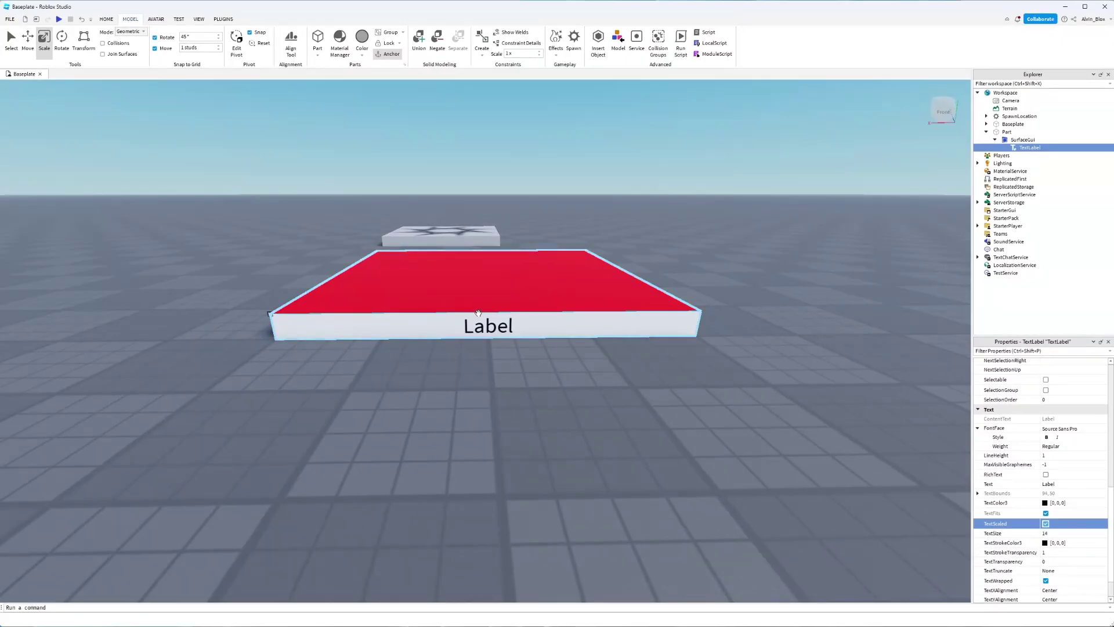
left_click(478, 313)
mouse_move(486, 243)
left_mouse_down()
mouse_move(478, 222)
mouse_move(476, 235)
left_mouse_up()
left_click_drag(475, 274, 496, 359)
scroll(505, 366, "up", 5)
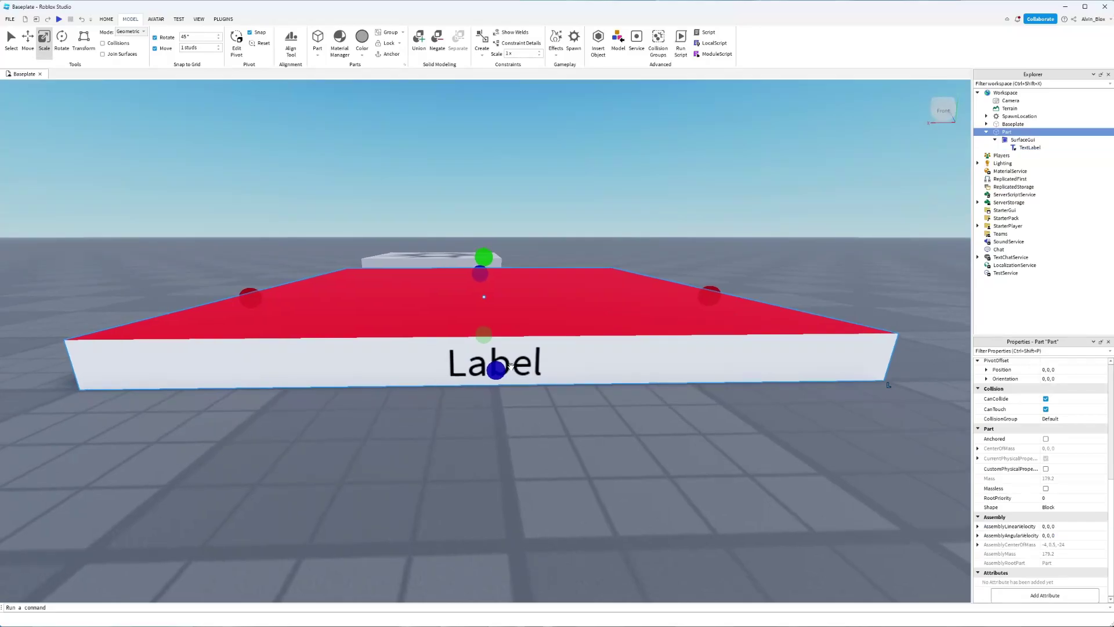
key("q")
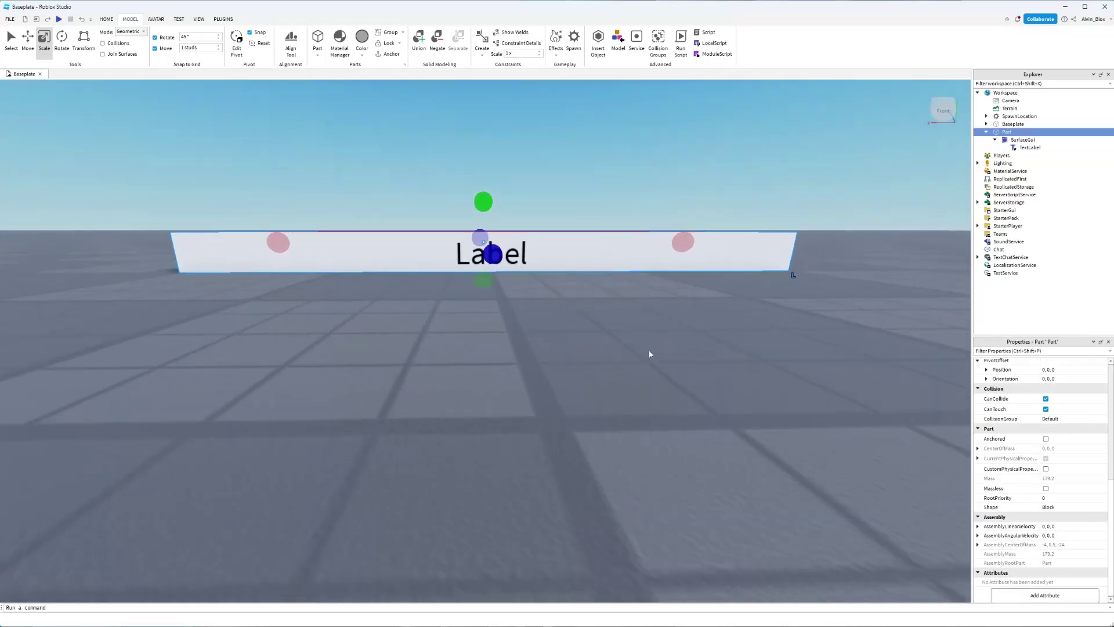
Set the TextLabel's BackgroundTransparency to 1 so the red part shows behind the text
left_click(794, 237)
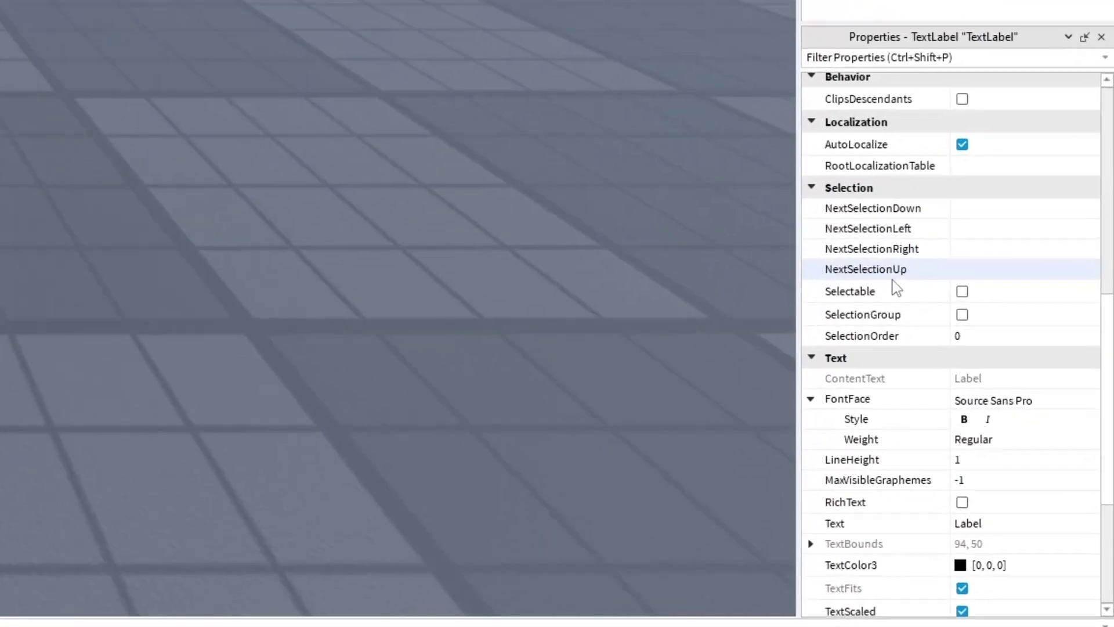
scroll(1034, 435, "up", 4)
scroll(879, 217, "up", 3)
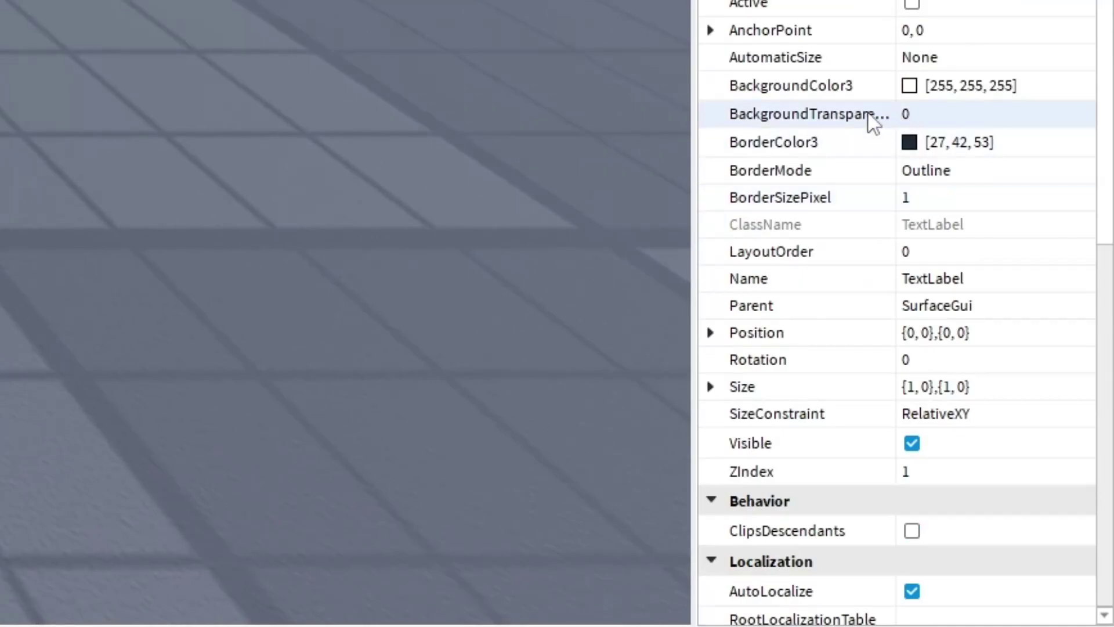
left_click(930, 115)
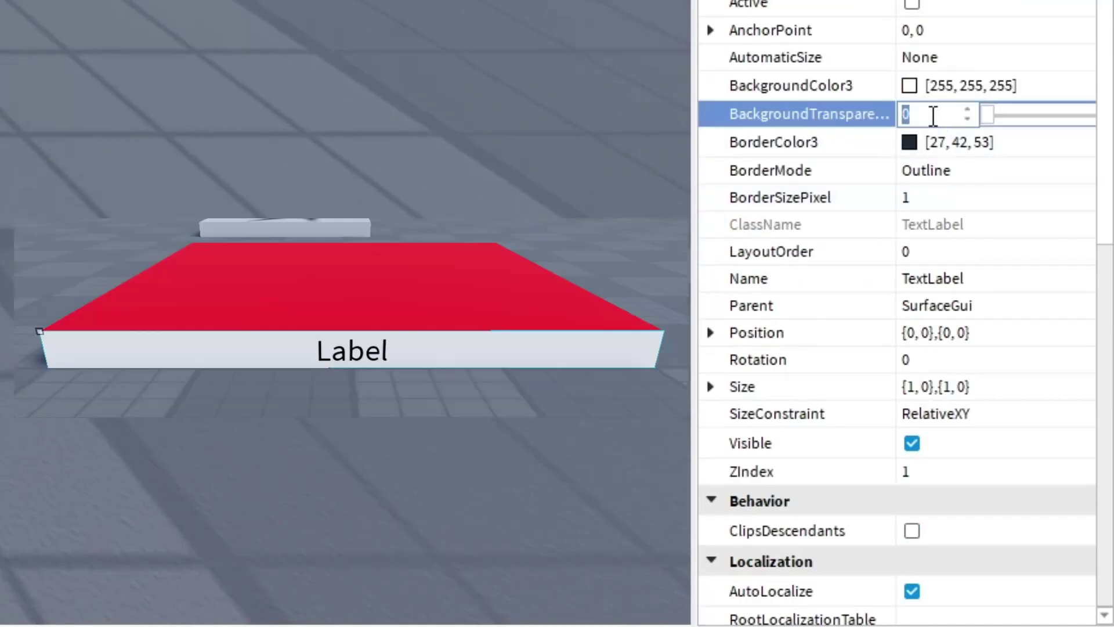
type("1")
key("Return")
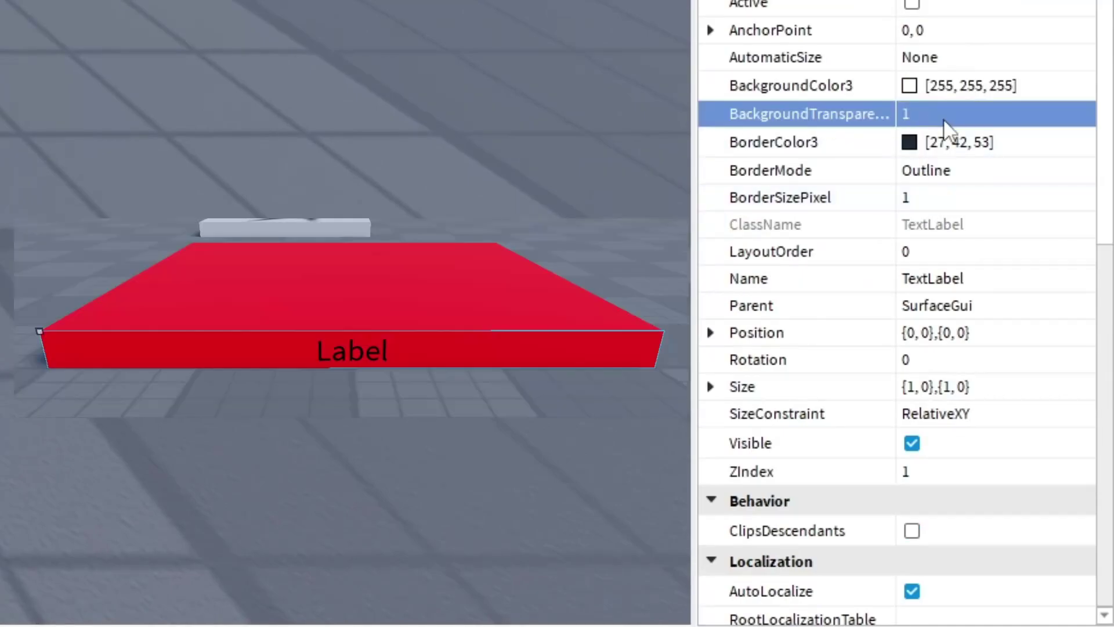
Set the label's TextColor3 to white (255, 255, 255)
scroll(907, 145, "down", 15)
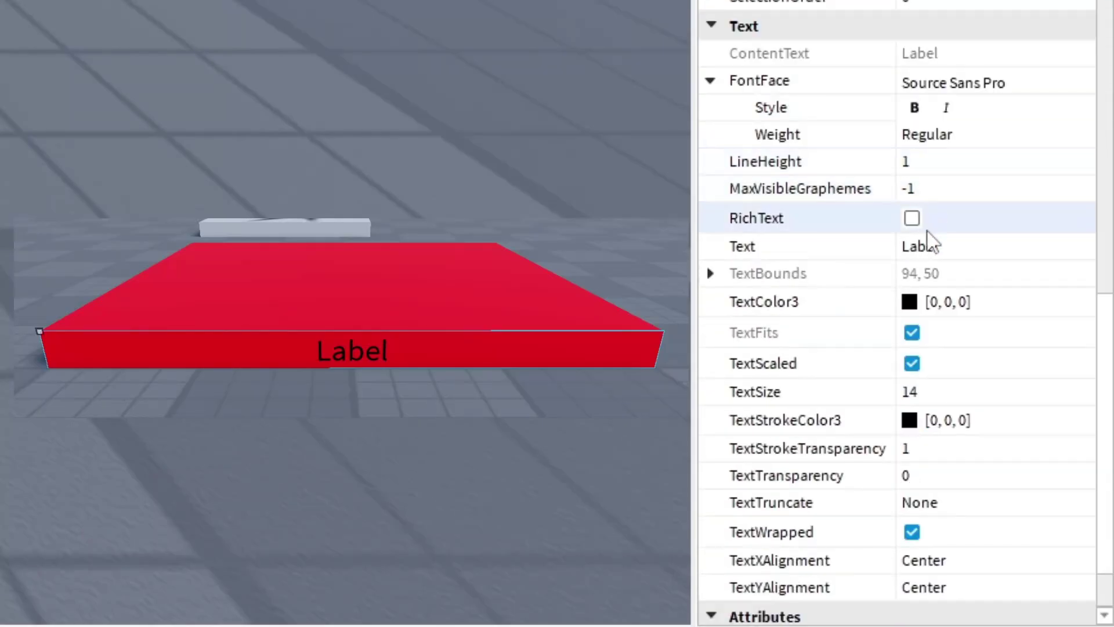
left_click(908, 302)
left_click_drag(458, 233, 504, 0)
key("Return")
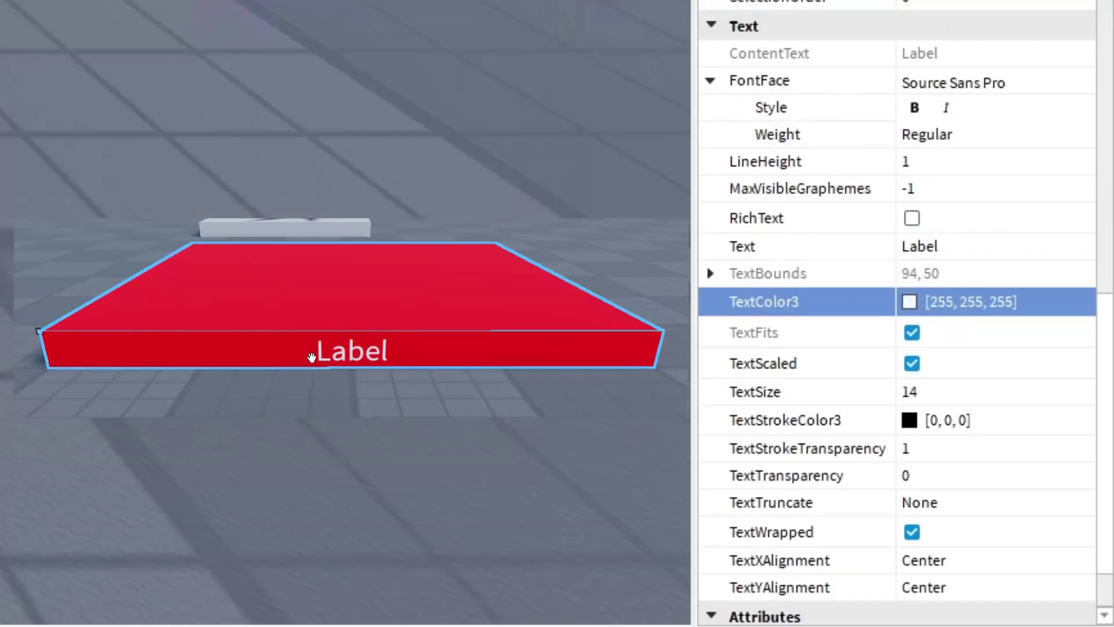
Change the text label's FontFace to Fredoka One
left_click(393, 137)
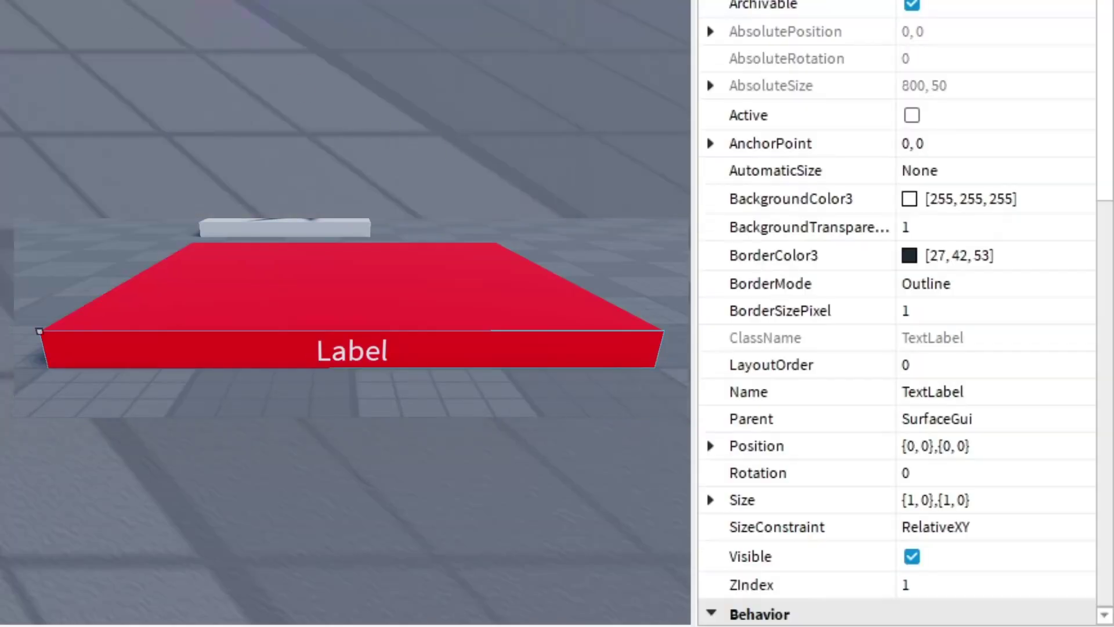
scroll(984, 109, "down", 15)
left_click(967, 203)
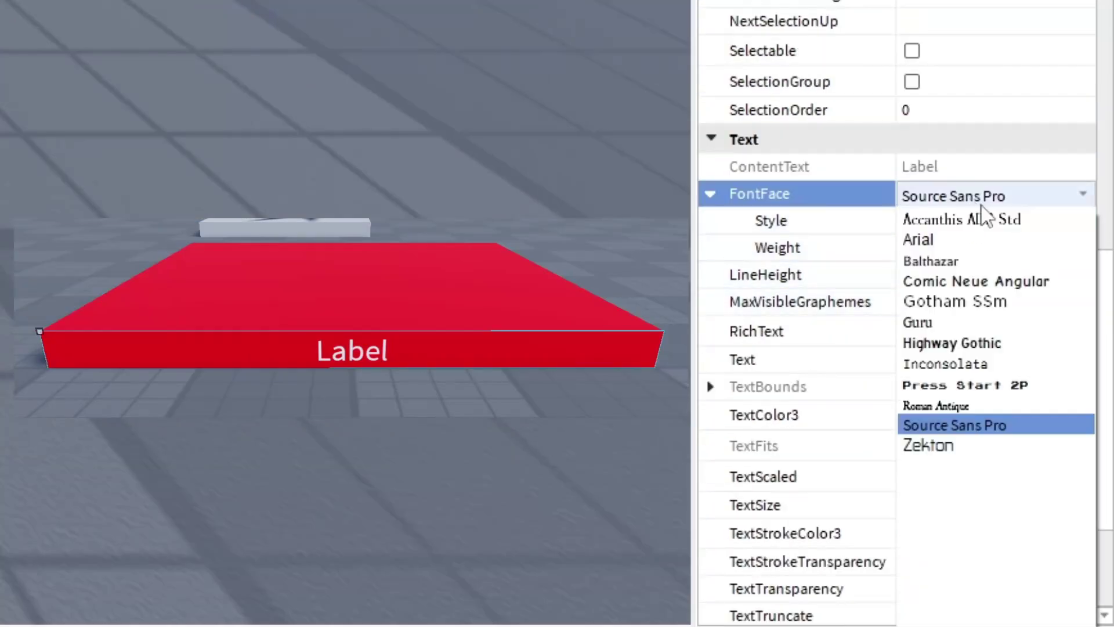
left_click(957, 400)
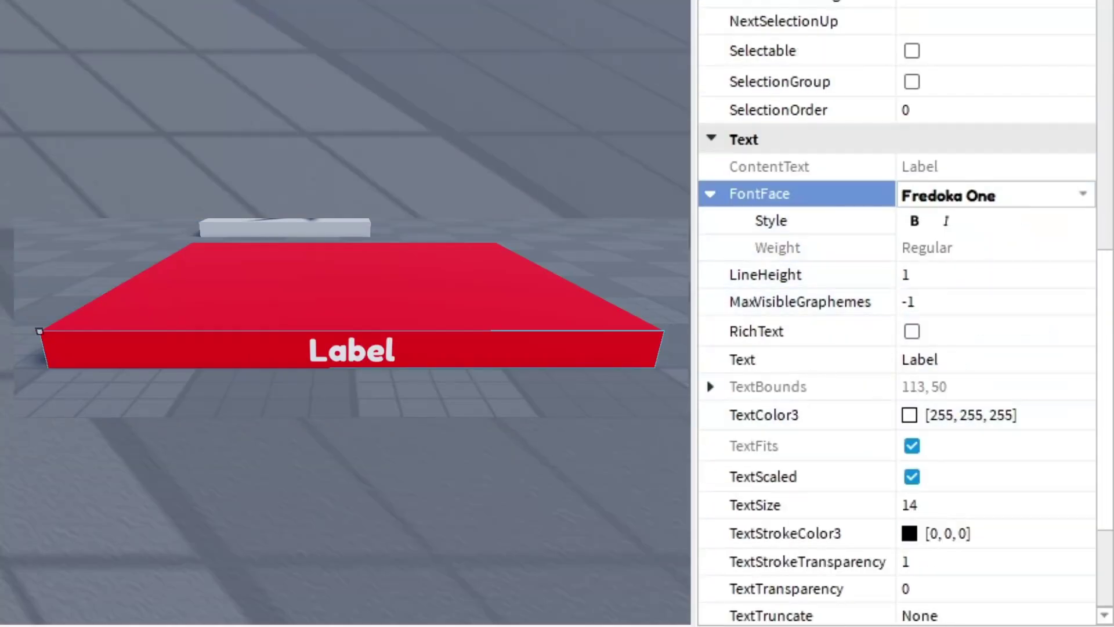
Set the label's Text to "1 Stud" and check it on the front face
left_click(956, 361)
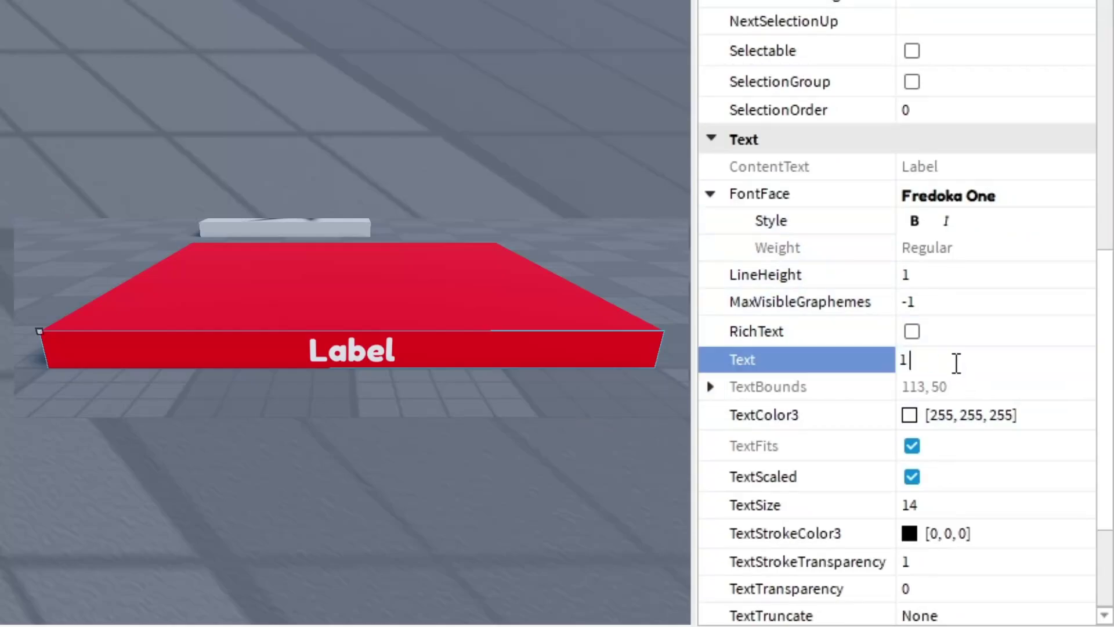
type("1 Stud")
key("Return")
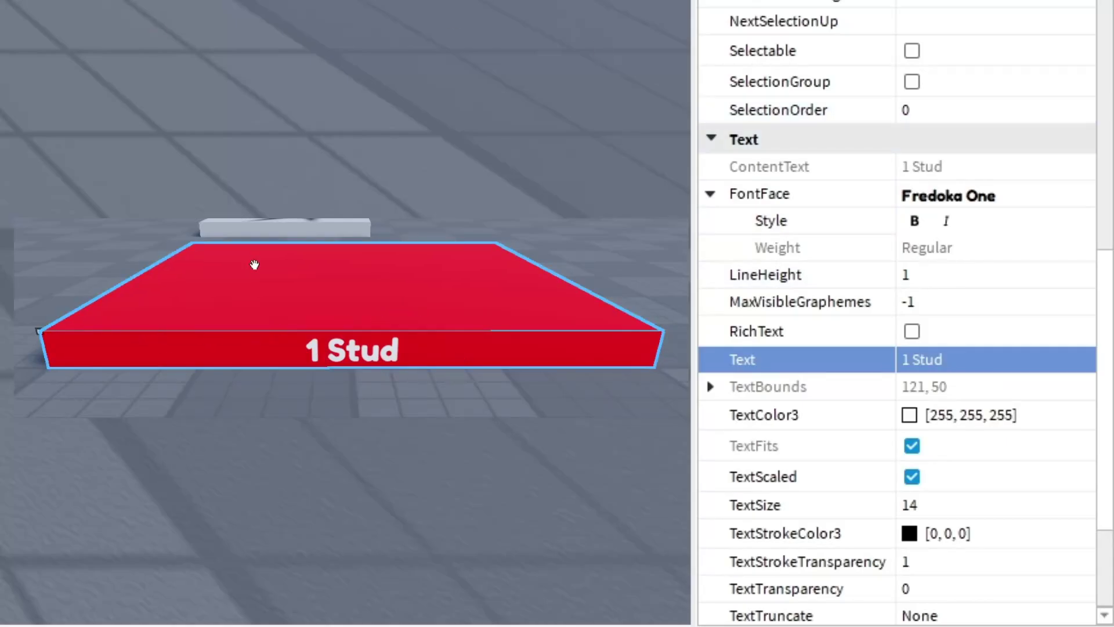
scroll(438, 339, "up", 5)
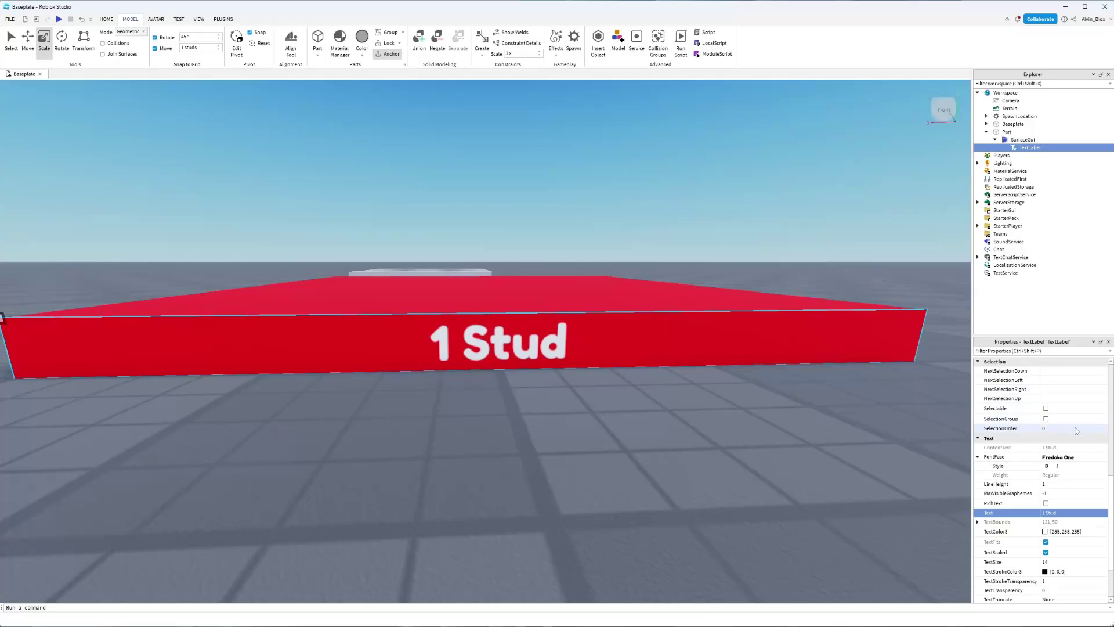
scroll(806, 385, "down", 4)
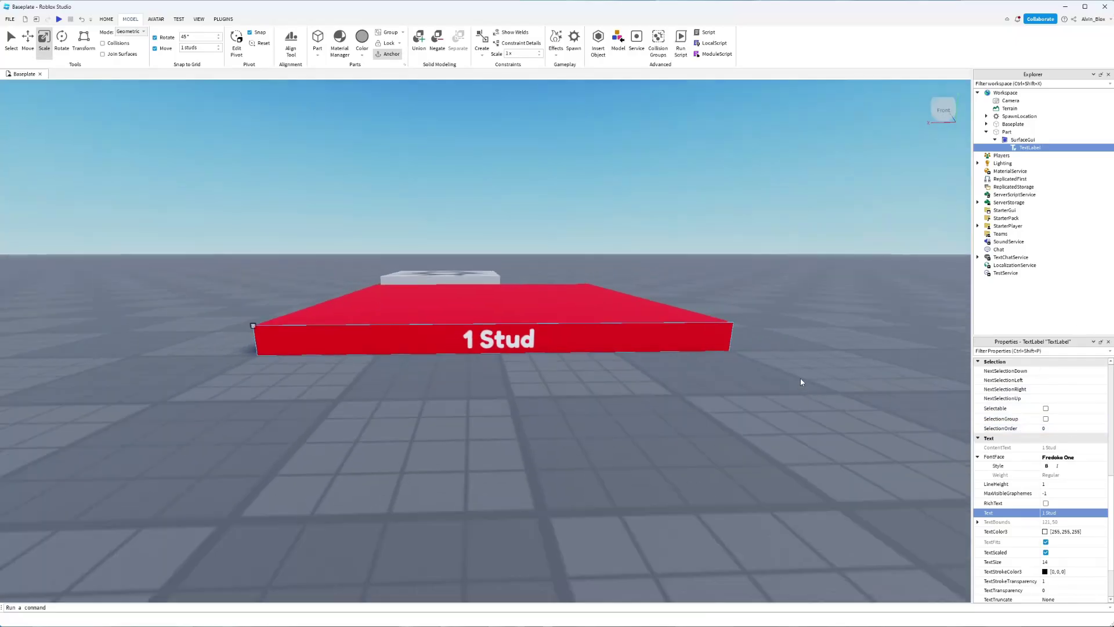
Select the red part, review its transform properties and examine the platform from several angles
left_click(997, 133)
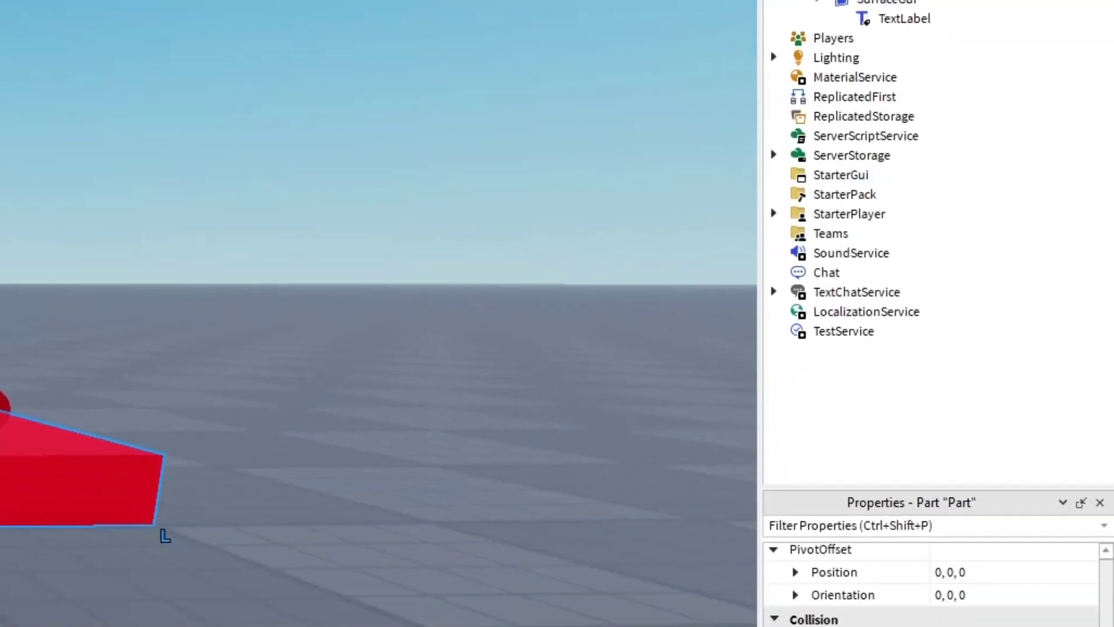
scroll(1005, 448, "up", 2)
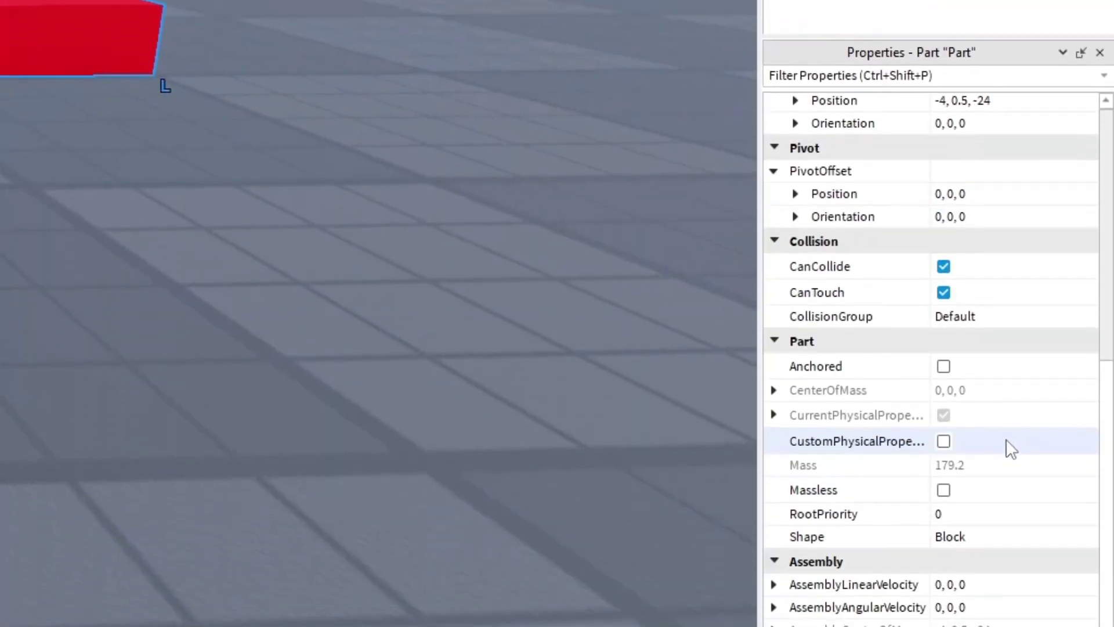
scroll(946, 495, "down", 2)
scroll(941, 486, "up", 5)
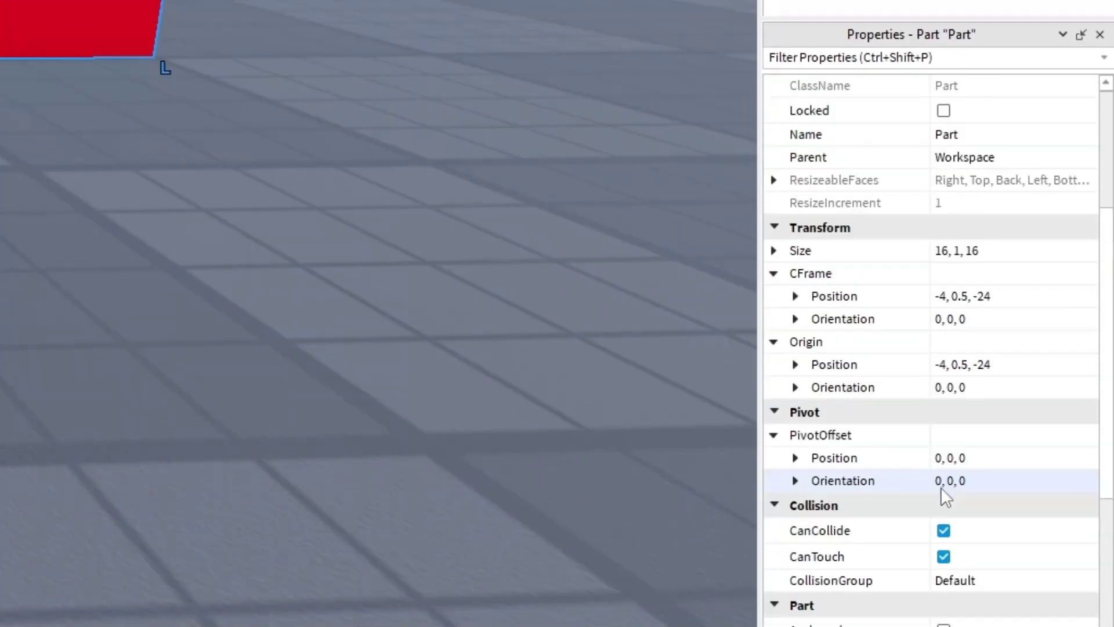
scroll(940, 486, "up", 3)
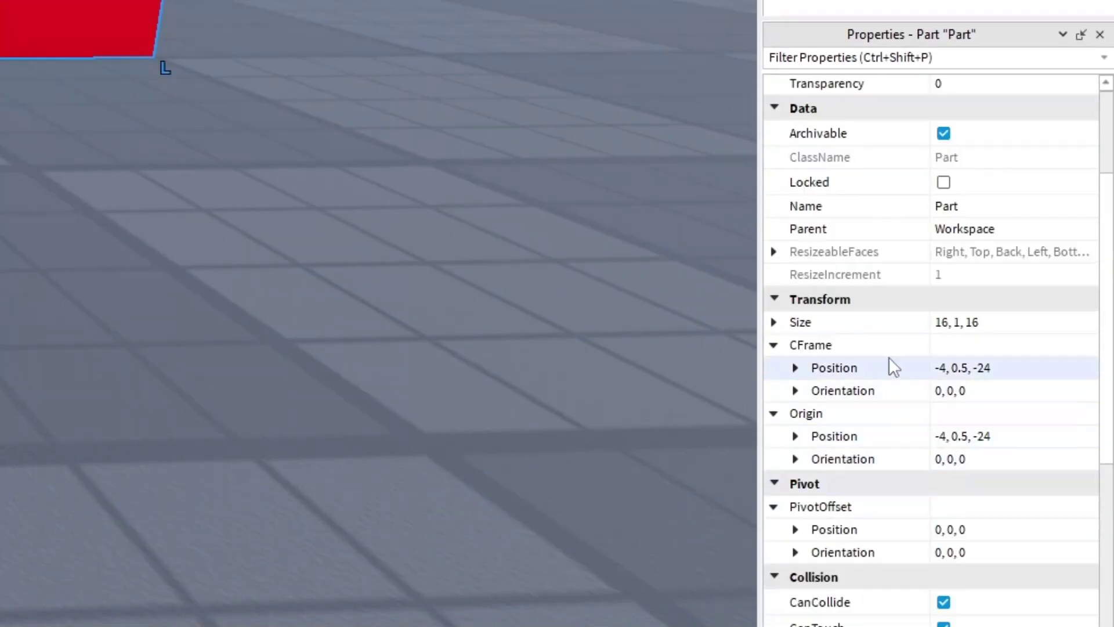
key("f")
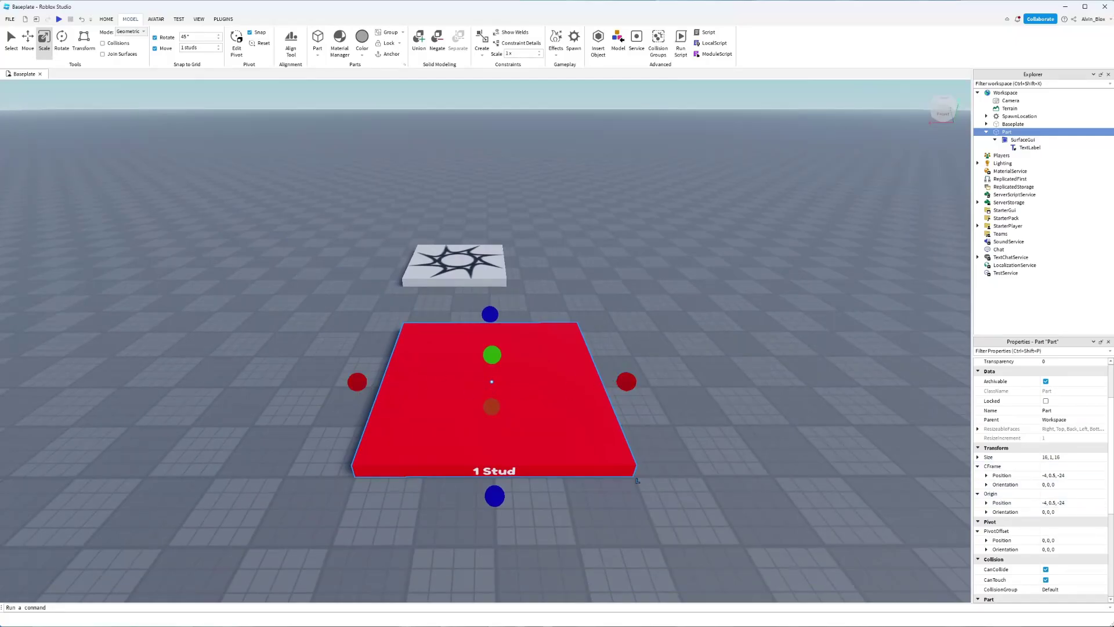
right_click_drag(748, 413, 503, 356)
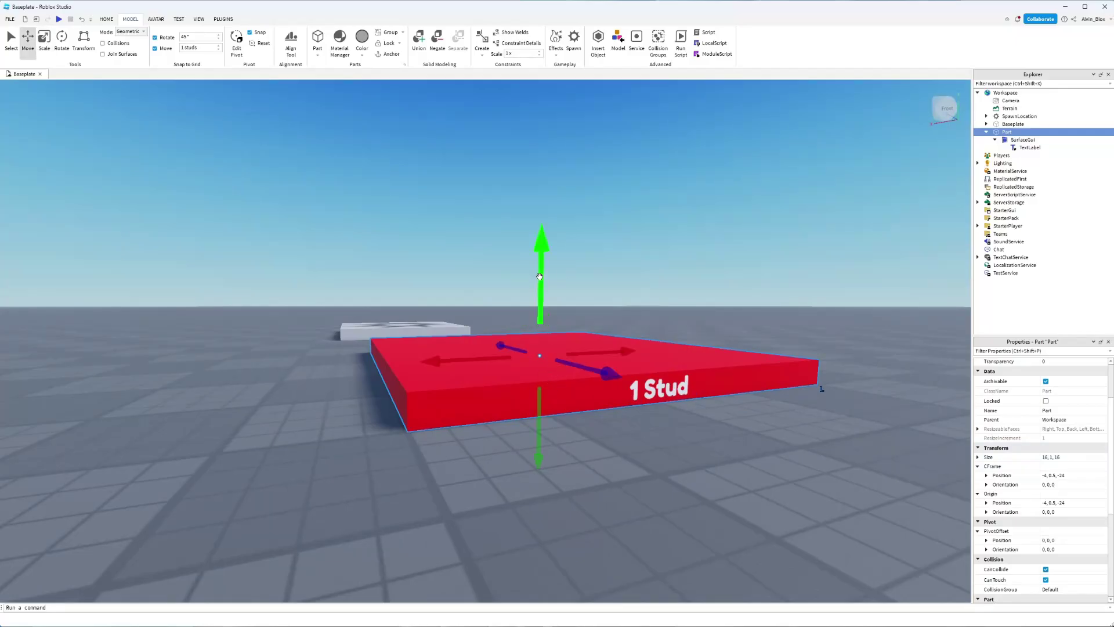
right_click_drag(718, 409, 719, 405)
scroll(719, 405, "up", 3)
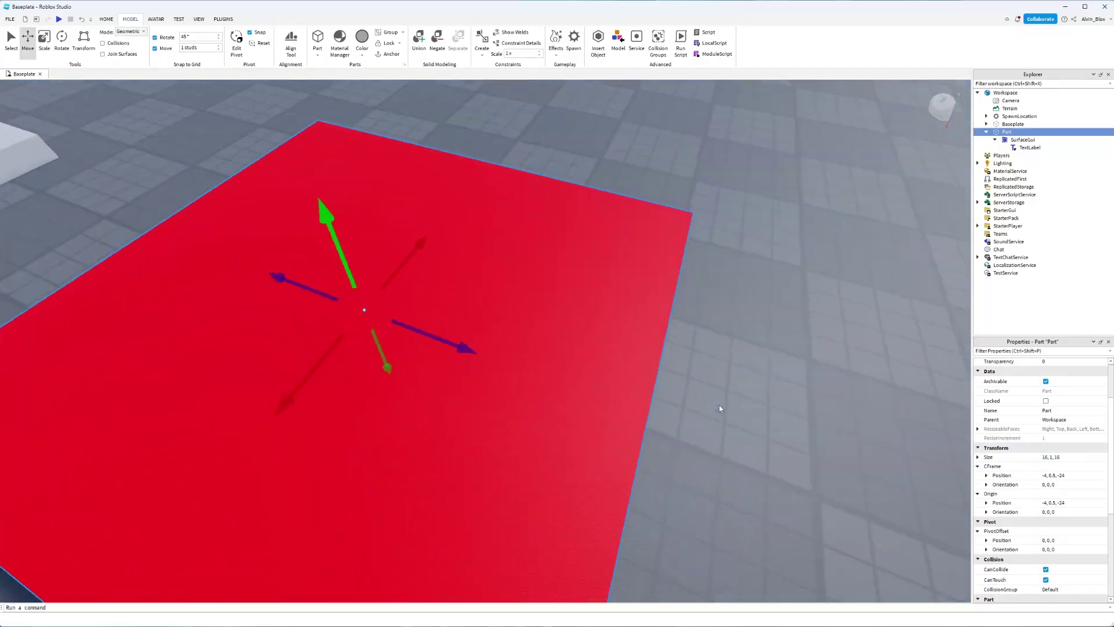
scroll(719, 405, "down", 3)
right_click_drag(635, 344, 632, 351)
key("ctrl+3")
scroll(628, 348, "up", 3)
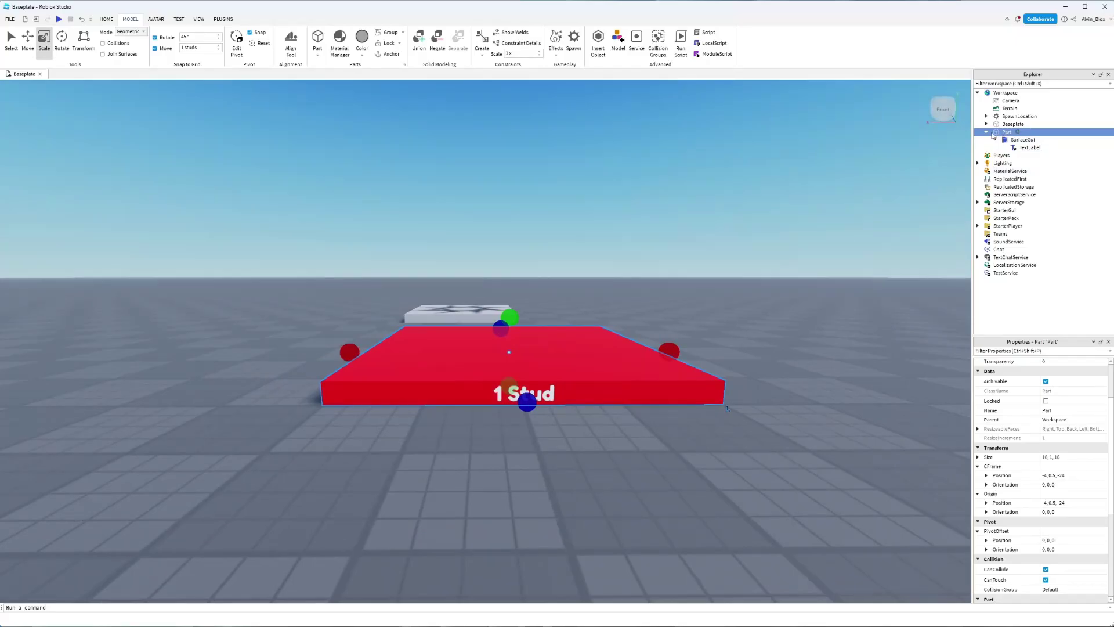
Anchor the red part and look it over from several angles
scroll(1002, 416, "down", 4)
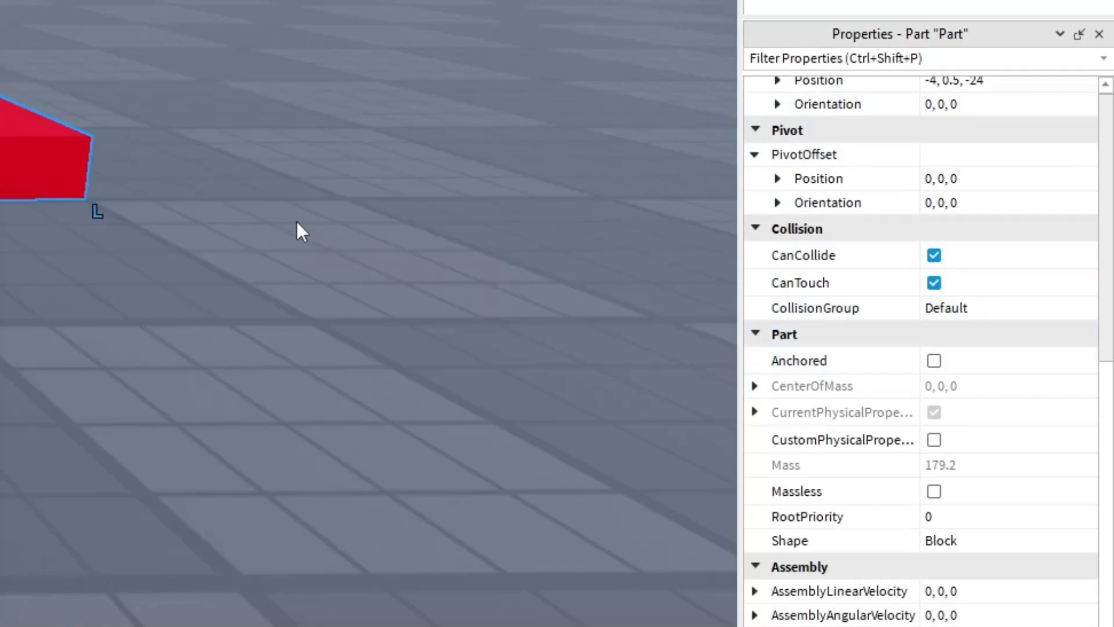
left_click(936, 360)
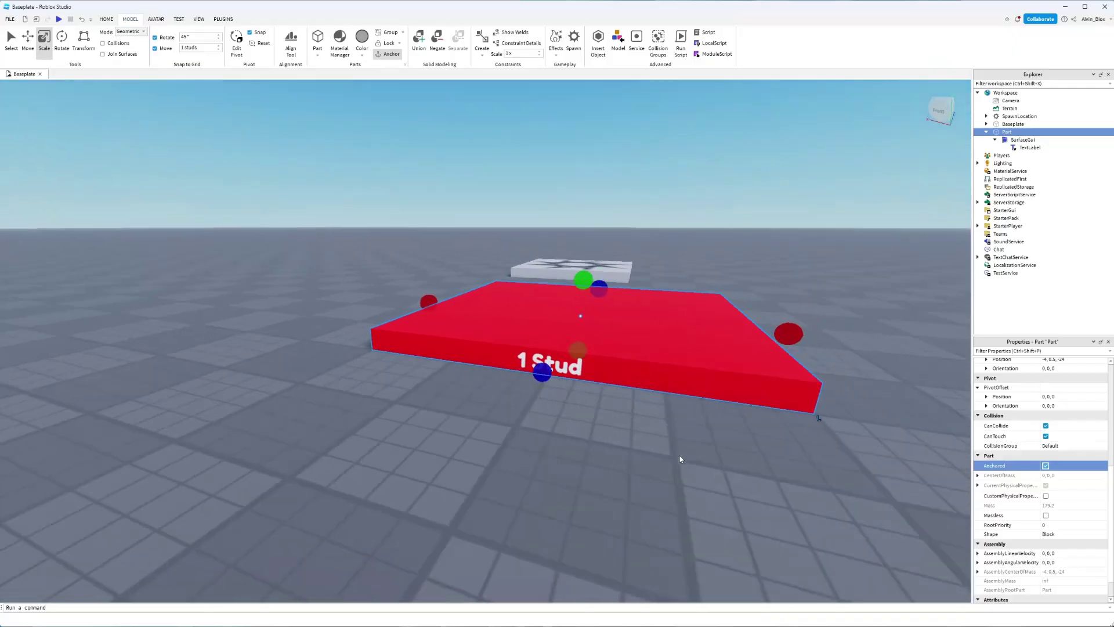
right_click_drag(680, 454, 540, 417)
scroll(680, 458, "down", 3)
scroll(642, 448, "up", 5)
scroll(642, 447, "down", 3)
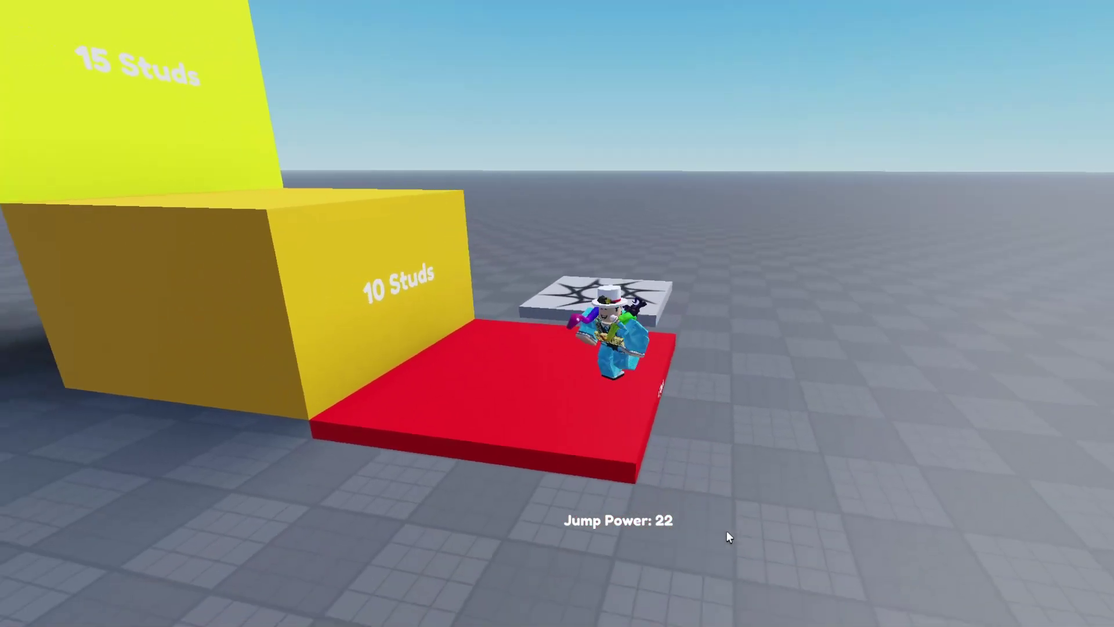
key("w")
right_click_drag(726, 531, 678, 544)
key("space")
key("w")
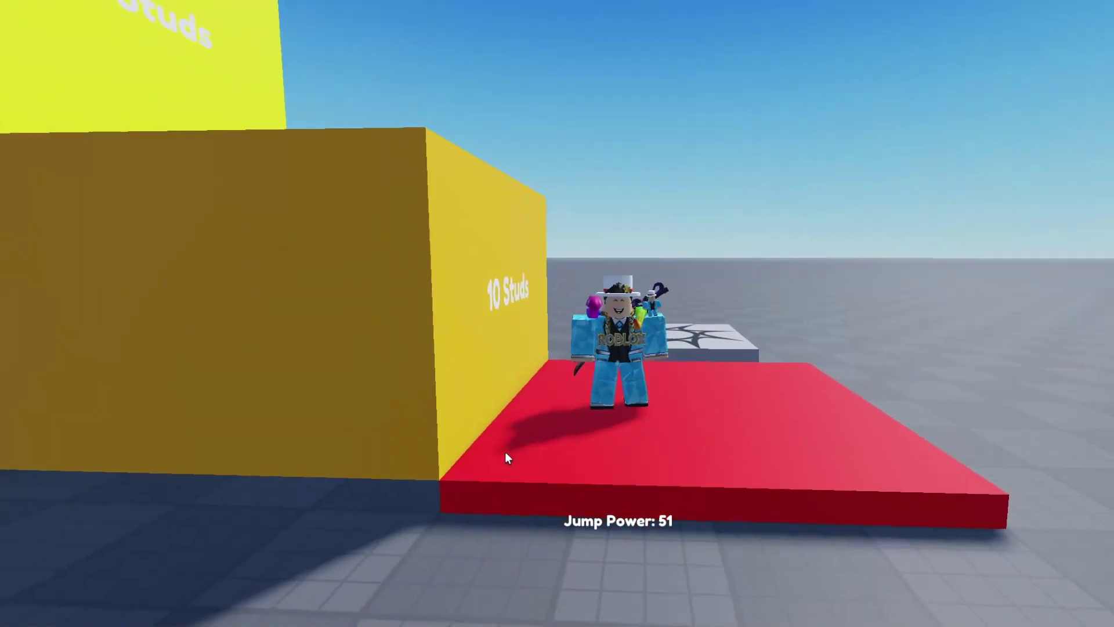
right_click_drag(502, 453, 504, 453)
key("w")
key("space")
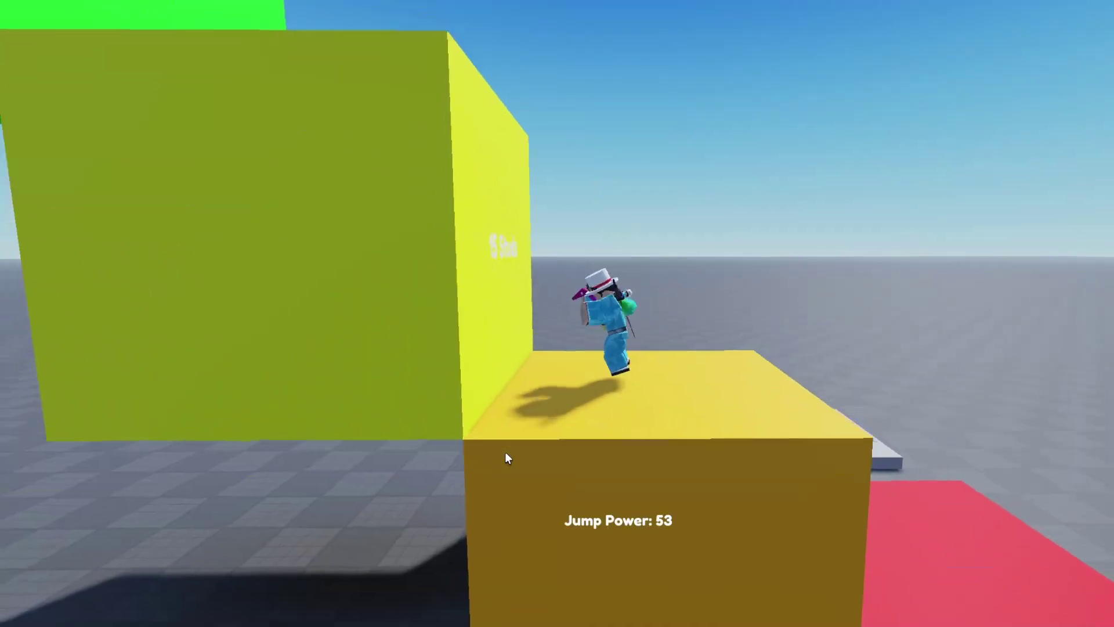
key("space")
right_click_drag(505, 453, 504, 451)
key("space")
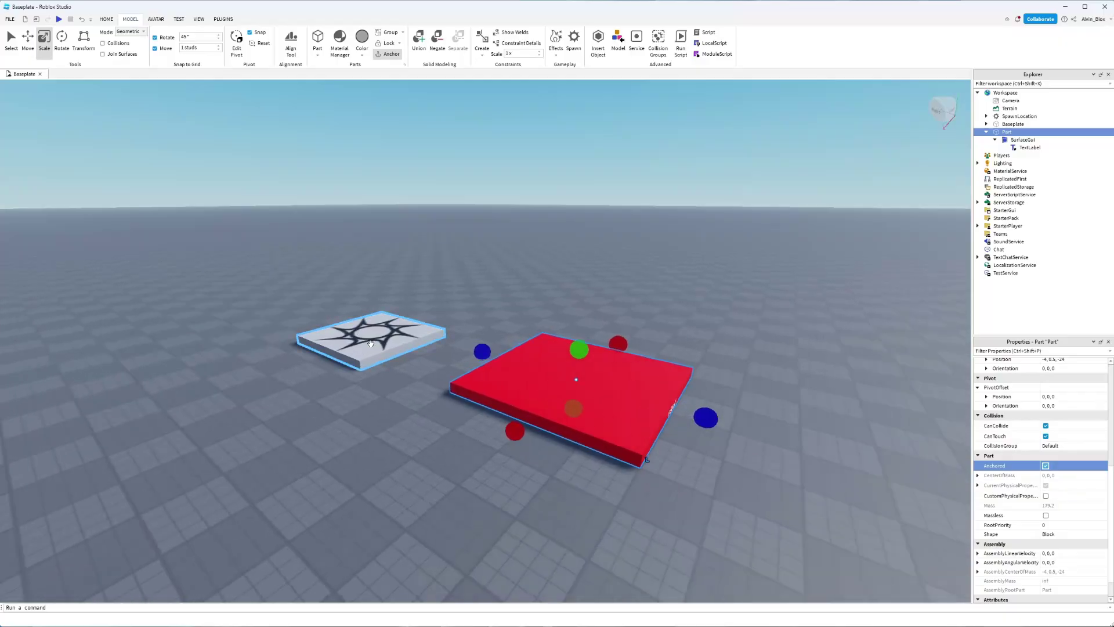
Move the SpawnLocation beside the red platform, roughly in line with it, and reselect the red platform
left_click_drag(370, 343, 551, 330)
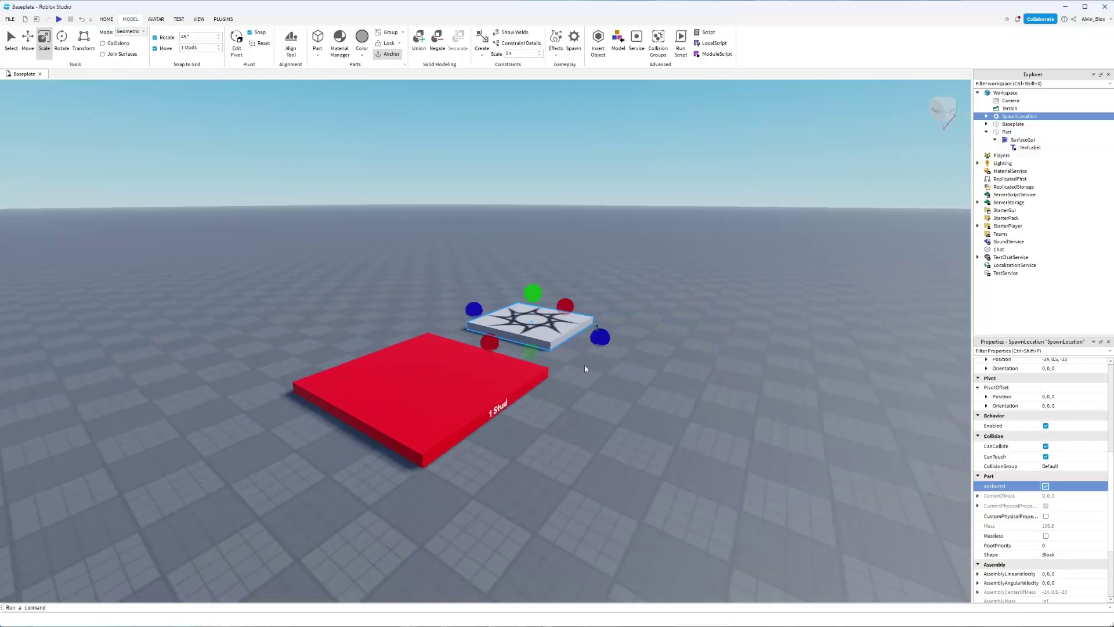
right_click_drag(584, 368, 583, 365)
scroll(584, 365, "up", 3)
key("d")
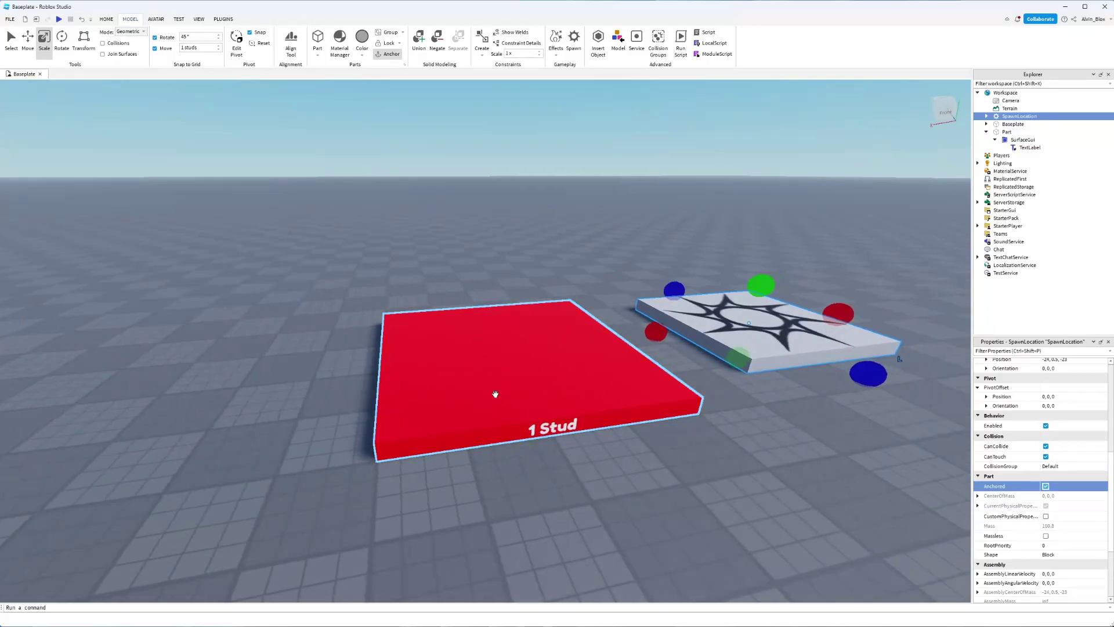
left_click(484, 362)
scroll(525, 376, "down", 3)
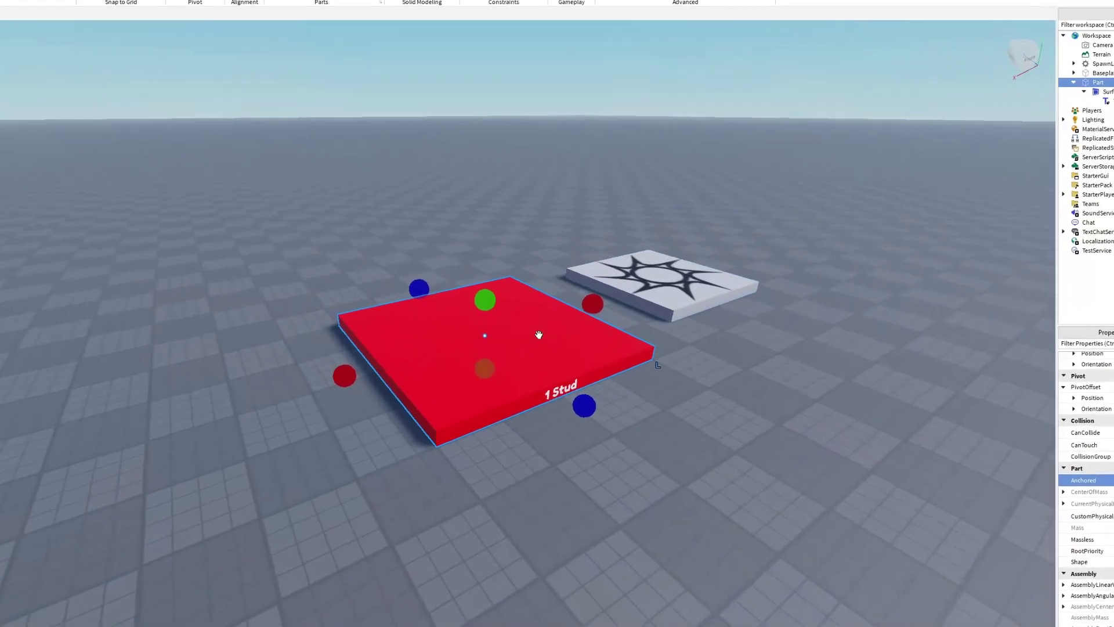
Duplicate the red platform and move the copy 16 studs so it sits edge to edge with the original
right_click(537, 342)
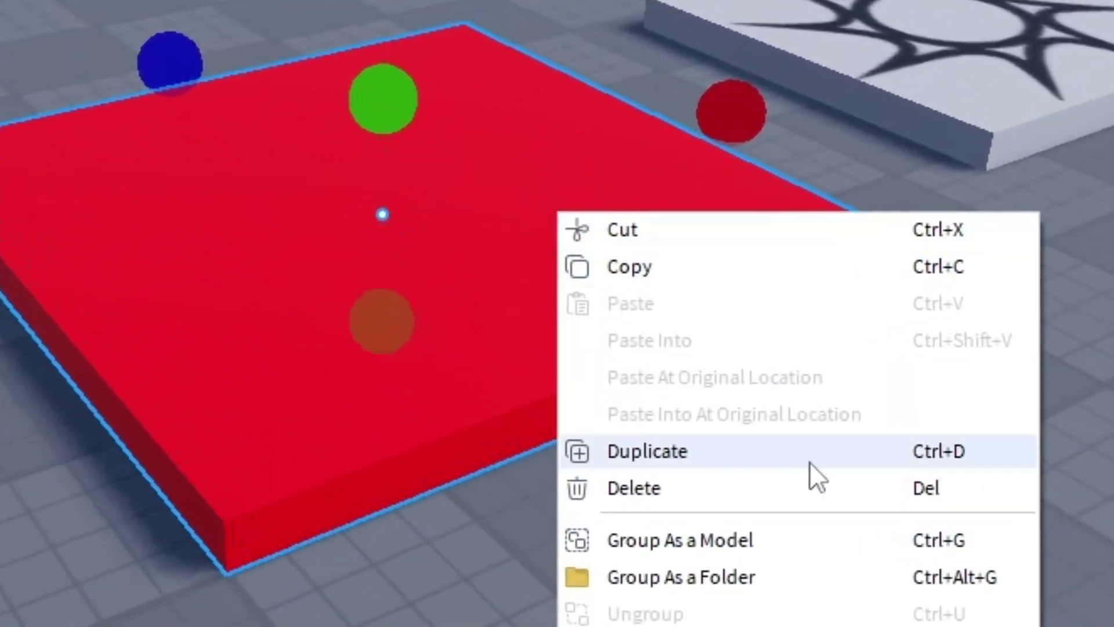
left_click(811, 463)
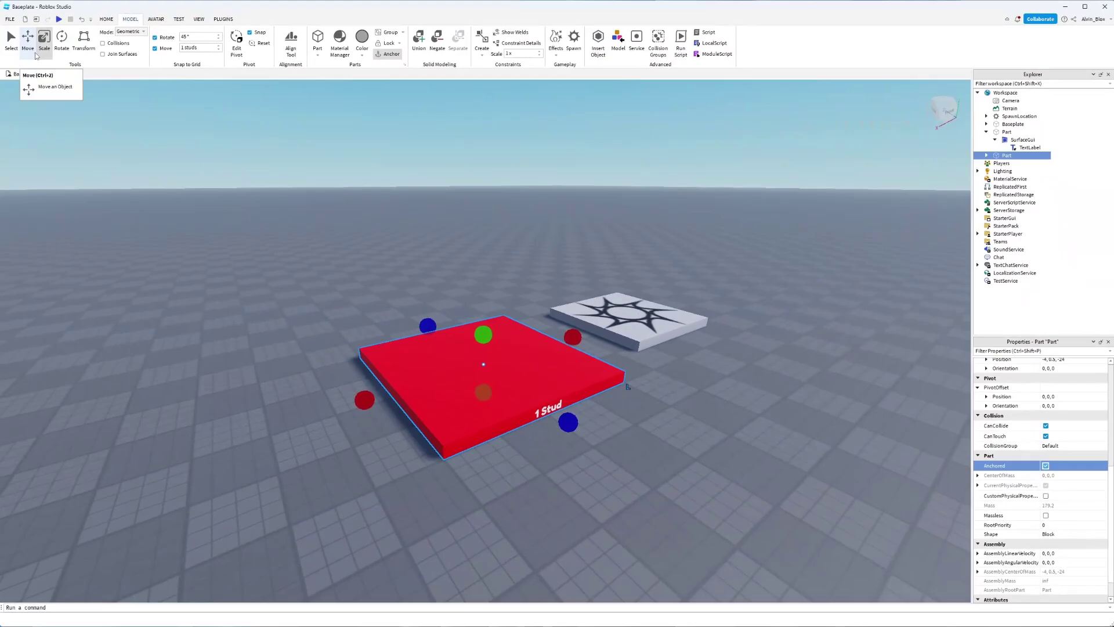
right_click_drag(598, 441, 561, 348)
key("a")
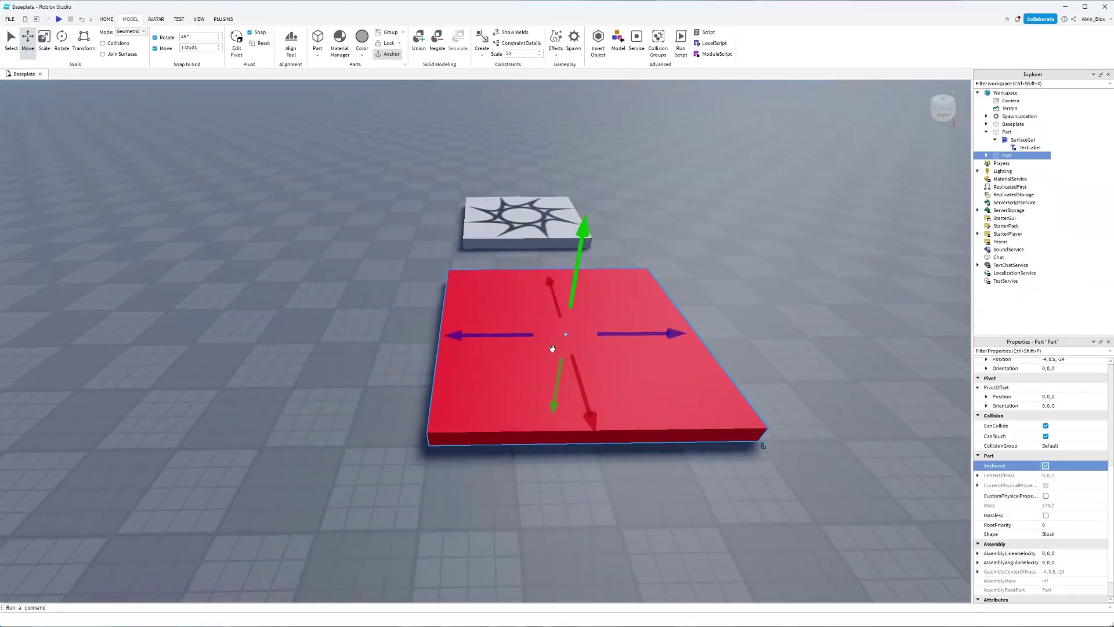
key("f")
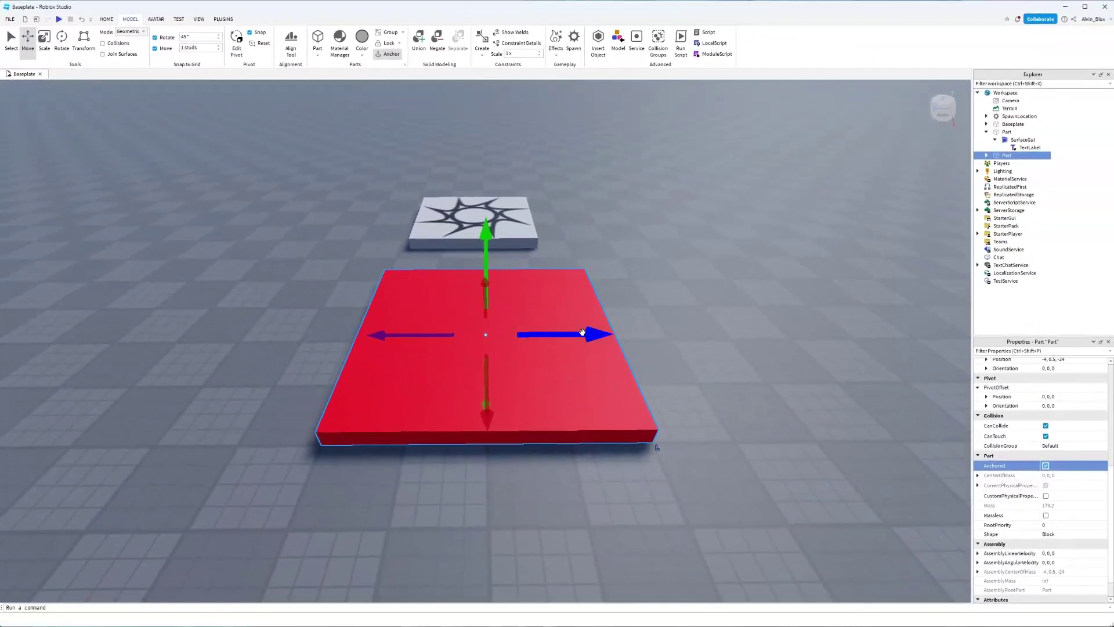
left_click_drag(581, 334, 504, 335)
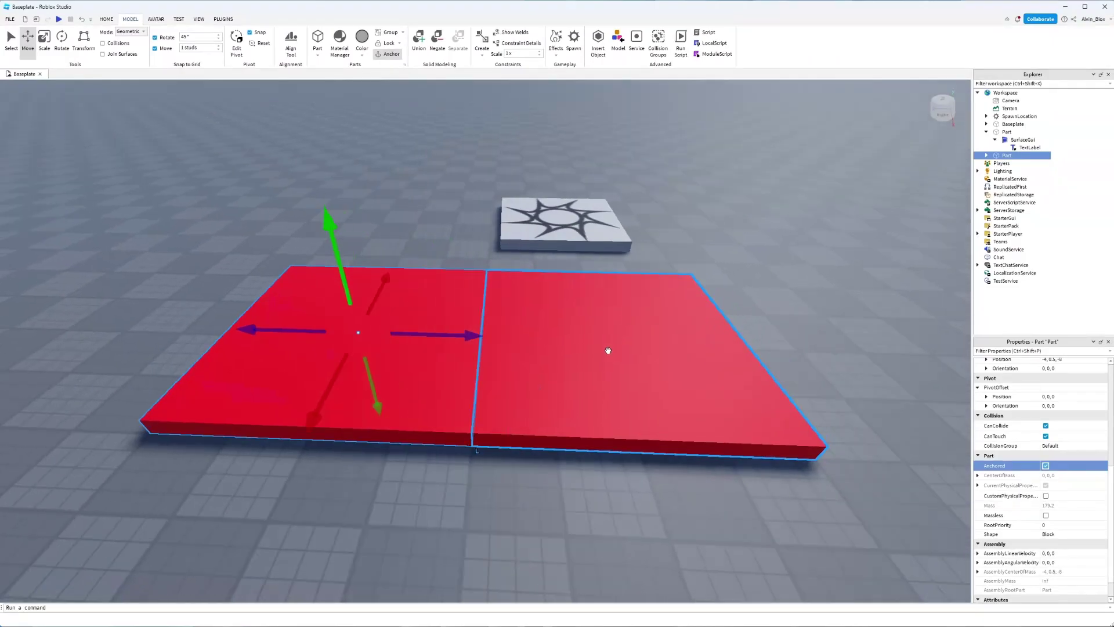
Scale the duplicated platform upward into a block, giving it a size of 16, 10, 16
right_click_drag(607, 348, 393, 322)
right_click_drag(704, 445, 680, 466)
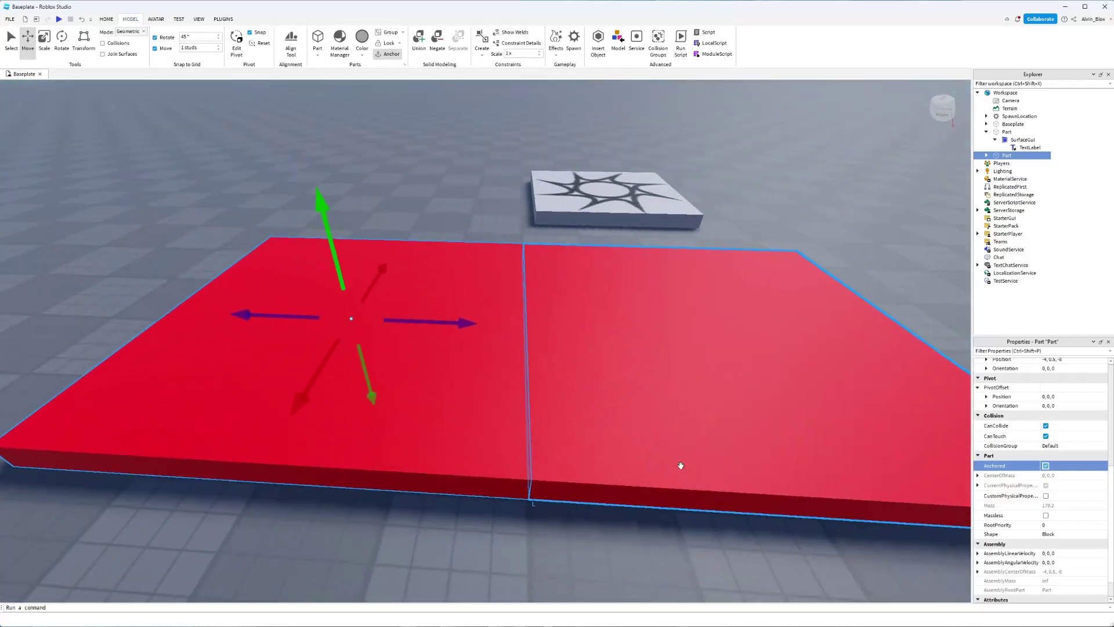
right_click_drag(576, 530, 577, 525)
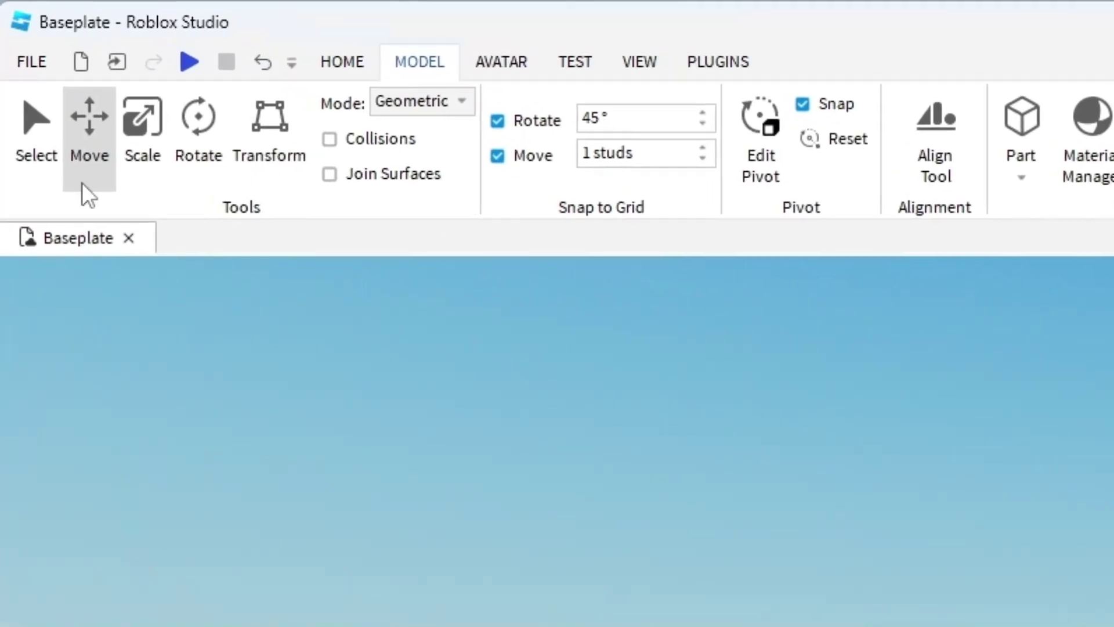
key("ctrl+3")
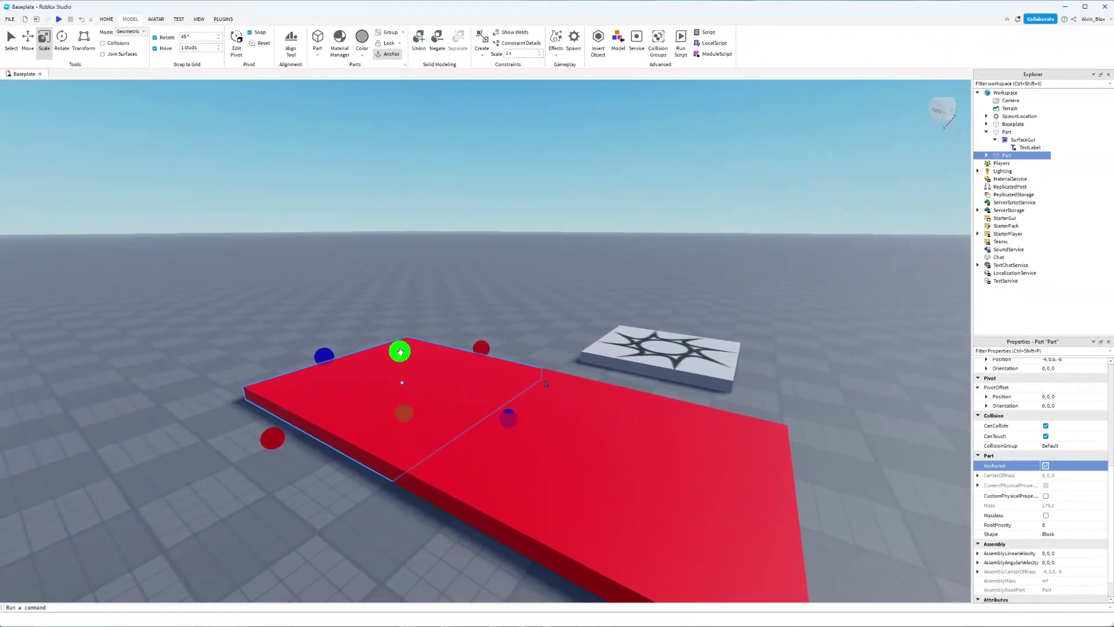
left_click_drag(399, 349, 409, 222)
mouse_move(478, 374)
right_mouse_down()
mouse_move(505, 372)
mouse_move(478, 374)
right_mouse_up()
scroll(1079, 485, "up", 4)
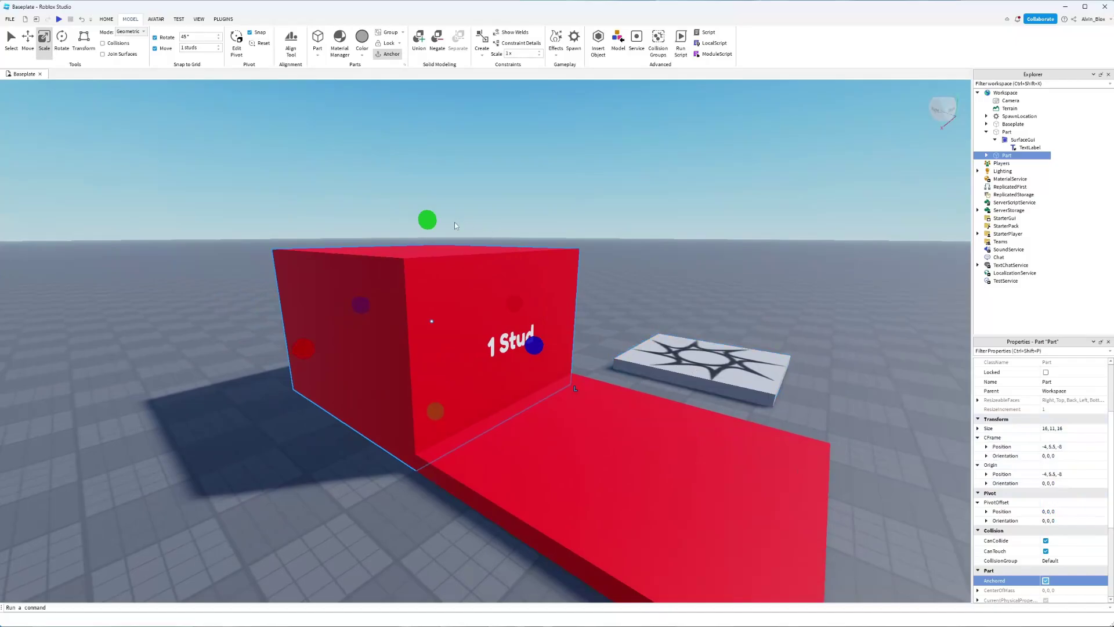
left_click_drag(429, 223, 428, 235)
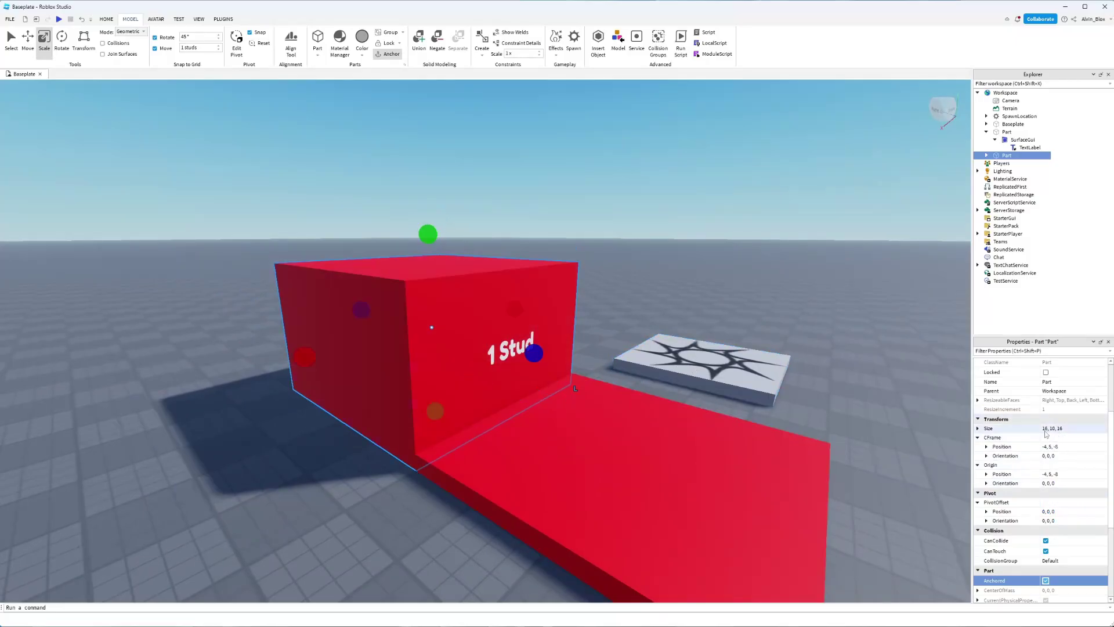
Raise the block 1 stud so its underside is level with the flat platform's top surface
key("ctrl+2")
scroll(455, 406, "up", 10)
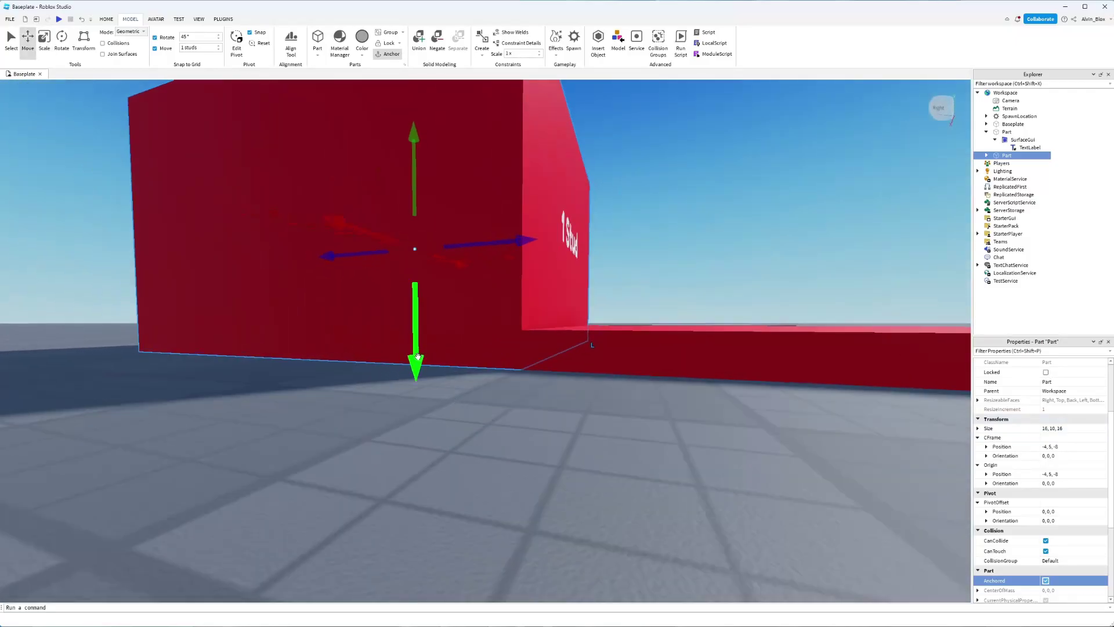
left_click_drag(416, 348, 597, 348)
scroll(464, 336, "up", 3)
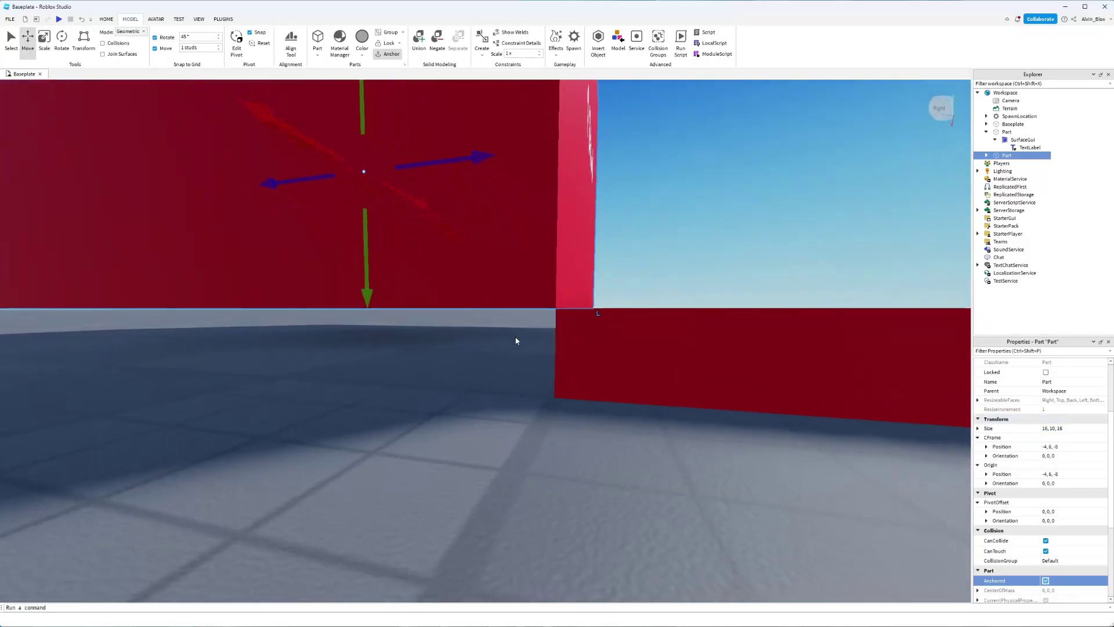
scroll(515, 337, "down", 5)
right_click_drag(517, 340, 515, 336)
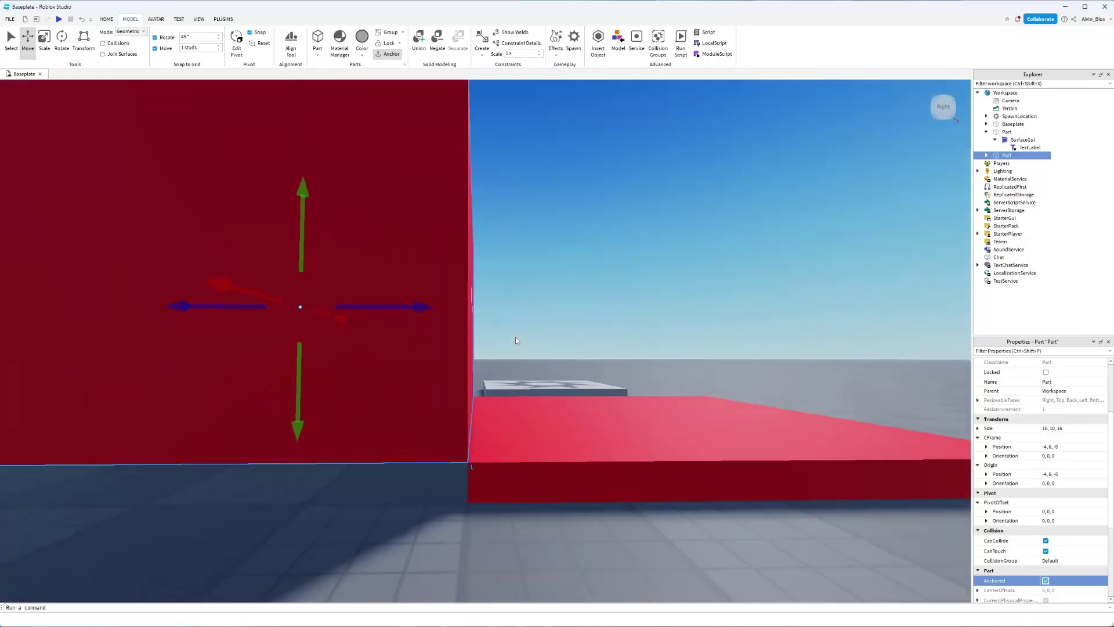
scroll(503, 419, "down", 3)
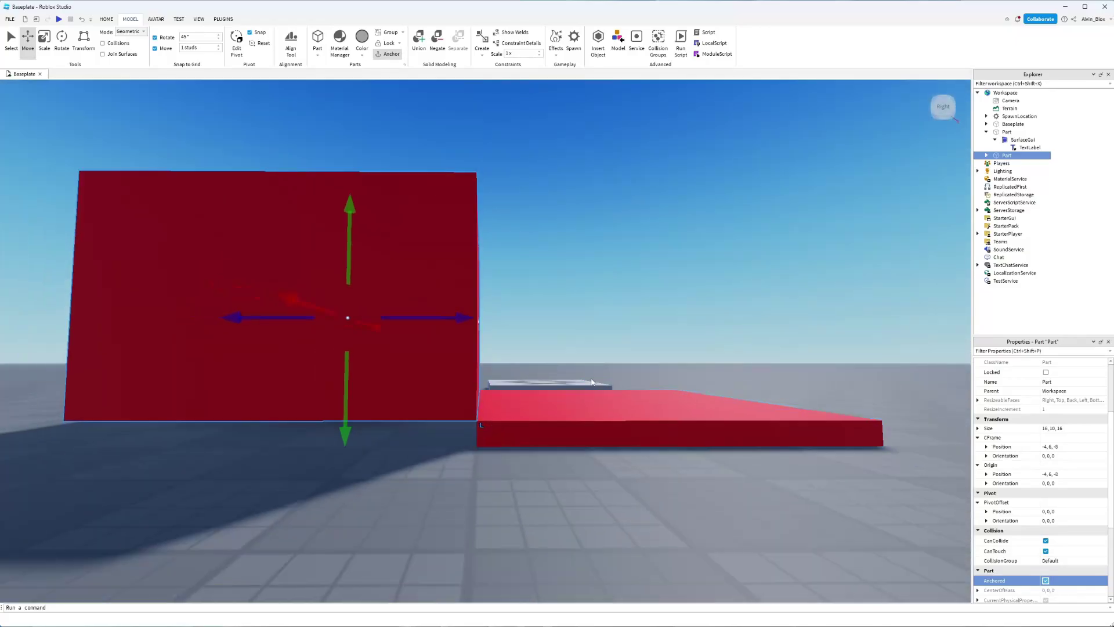
right_click_drag(552, 293, 496, 314)
Duplicate the raised block and move the copy 16 studs back and 10 studs up to position -4, 16, 8
left_click(661, 323)
left_click(638, 333)
scroll(462, 334, "up", 3)
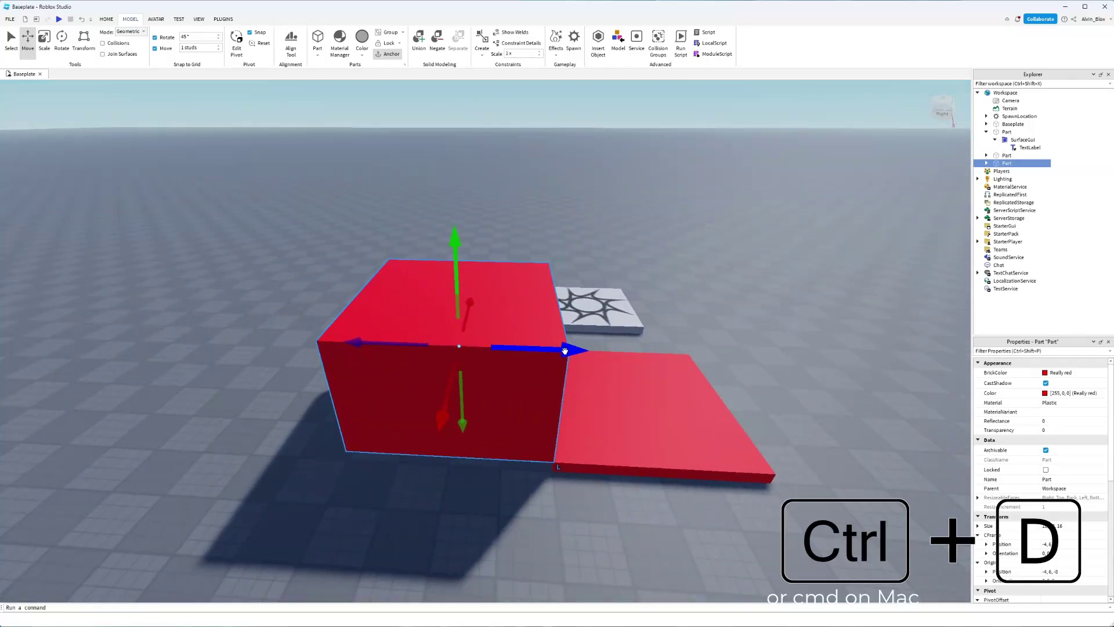
left_click_drag(566, 351, 530, 350)
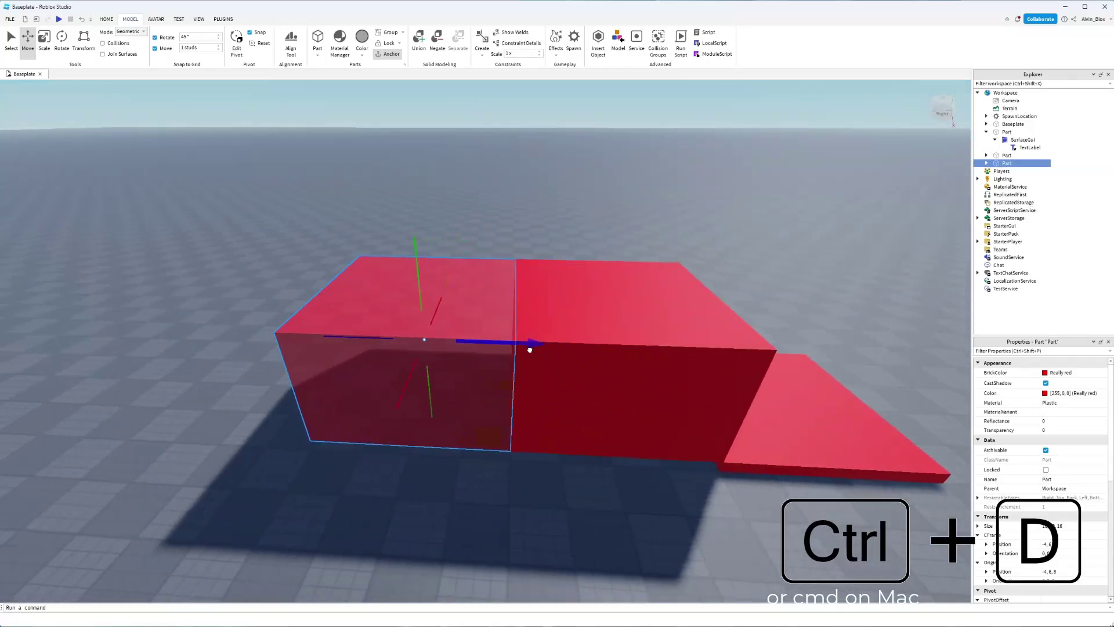
scroll(559, 353, "up", 10)
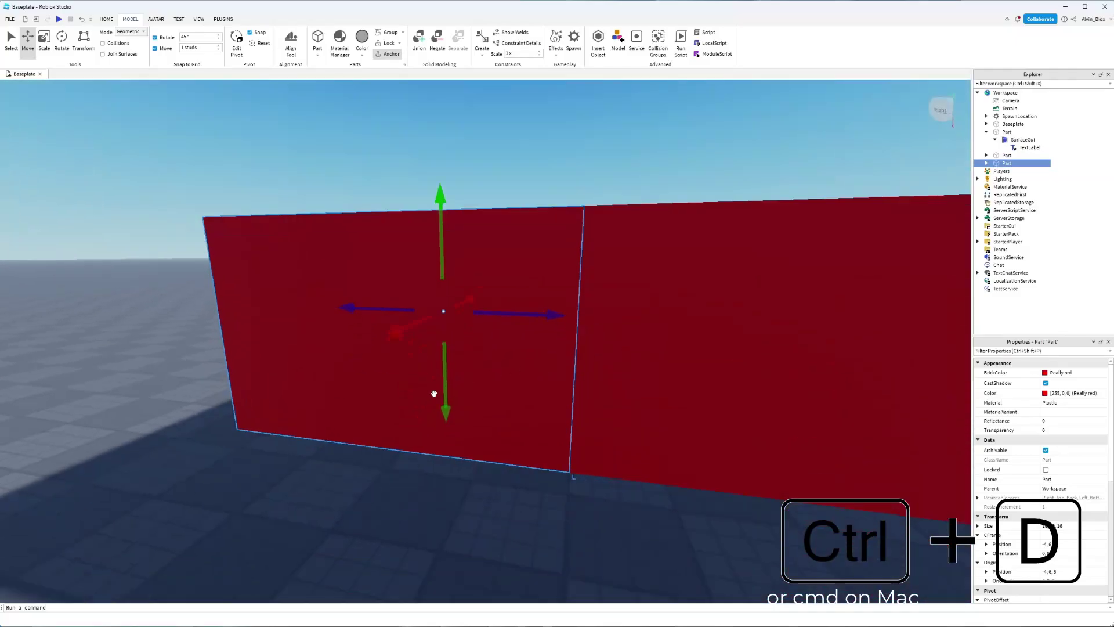
scroll(455, 341, "down", 5)
left_click_drag(440, 396, 505, 316)
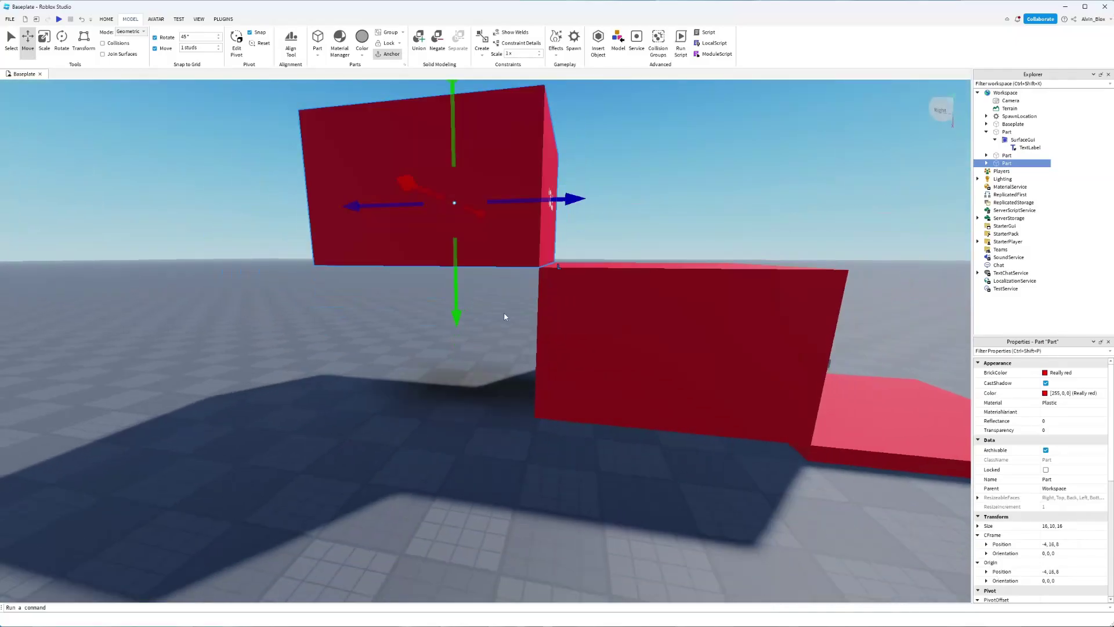
scroll(492, 316, "up", 4)
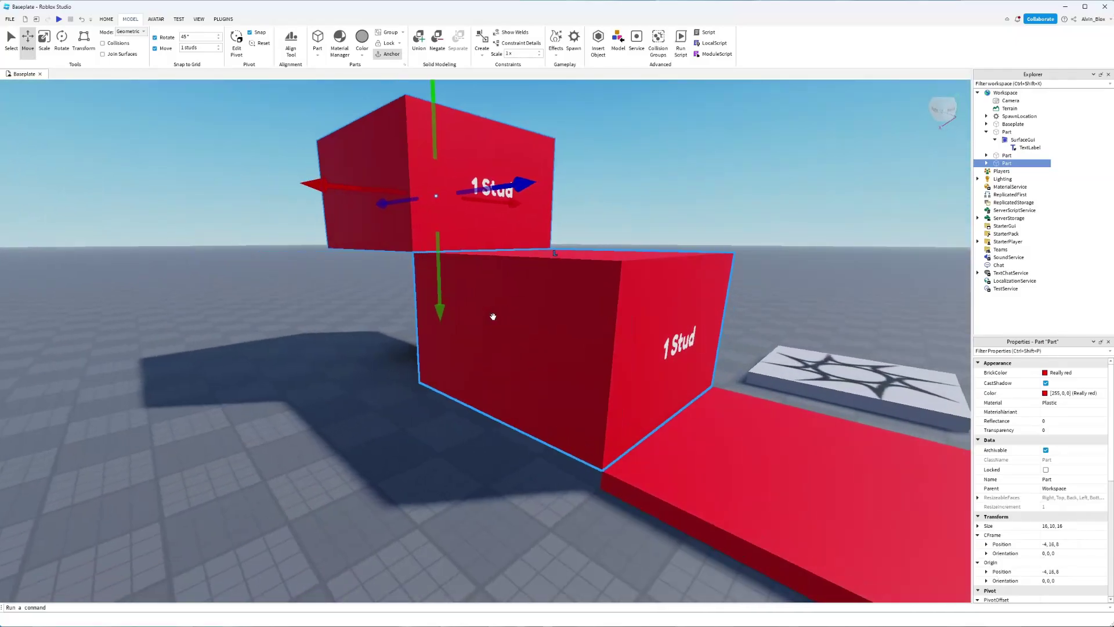
Scale the upper block upward to a size of 16, 15, 16, then deselect it
scroll(492, 316, "down", 4)
right_click_drag(399, 218, 436, 227)
scroll(437, 228, "up", 3)
right_click_drag(451, 270, 475, 326)
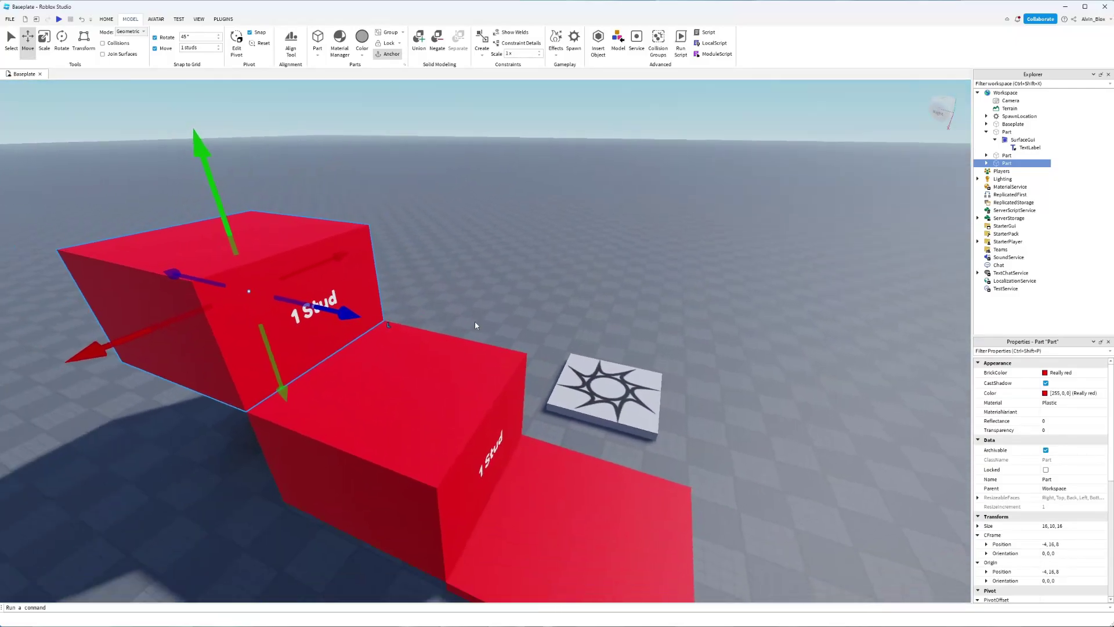
right_click_drag(367, 361, 1082, 477)
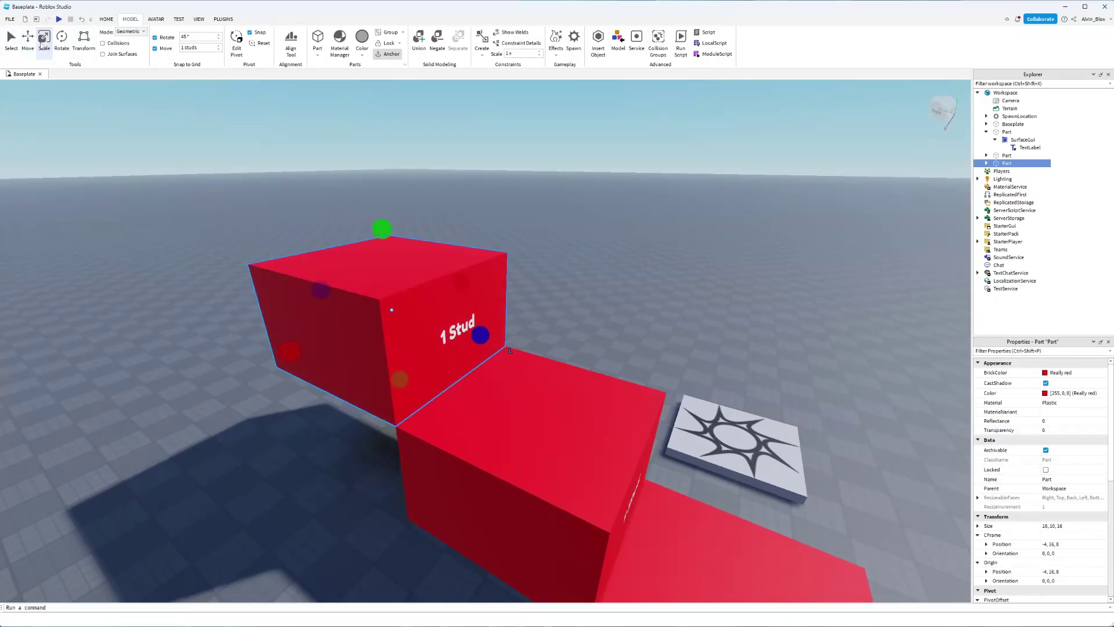
left_click_drag(383, 234, 380, 227)
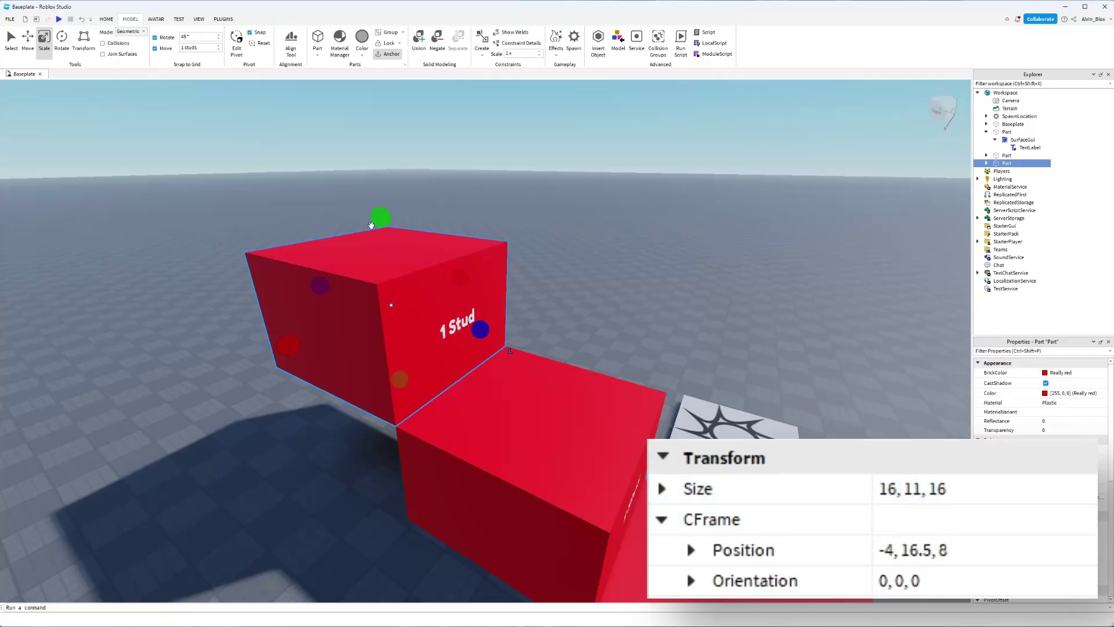
left_click_drag(379, 217, 382, 192)
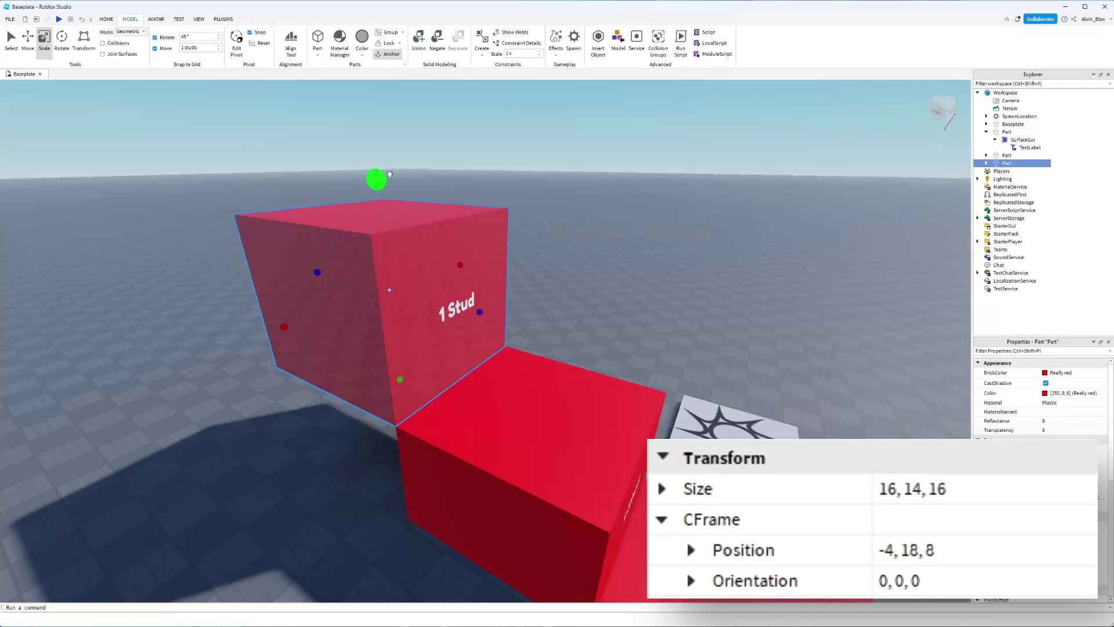
left_click_drag(389, 174, 389, 169)
right_click_drag(390, 169, 457, 274)
scroll(555, 275, "down", 3)
left_click(555, 275)
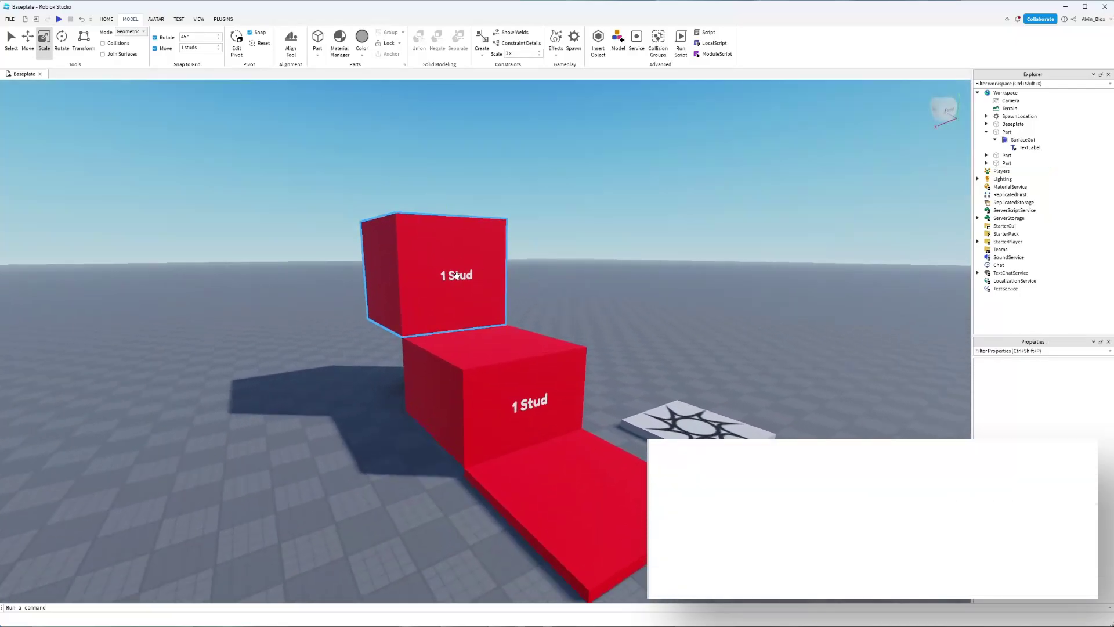
Examine the flat platform and the two stacked blocks from the front and side
scroll(457, 275, "up", 3)
scroll(462, 246, "down", 2)
left_click(532, 410)
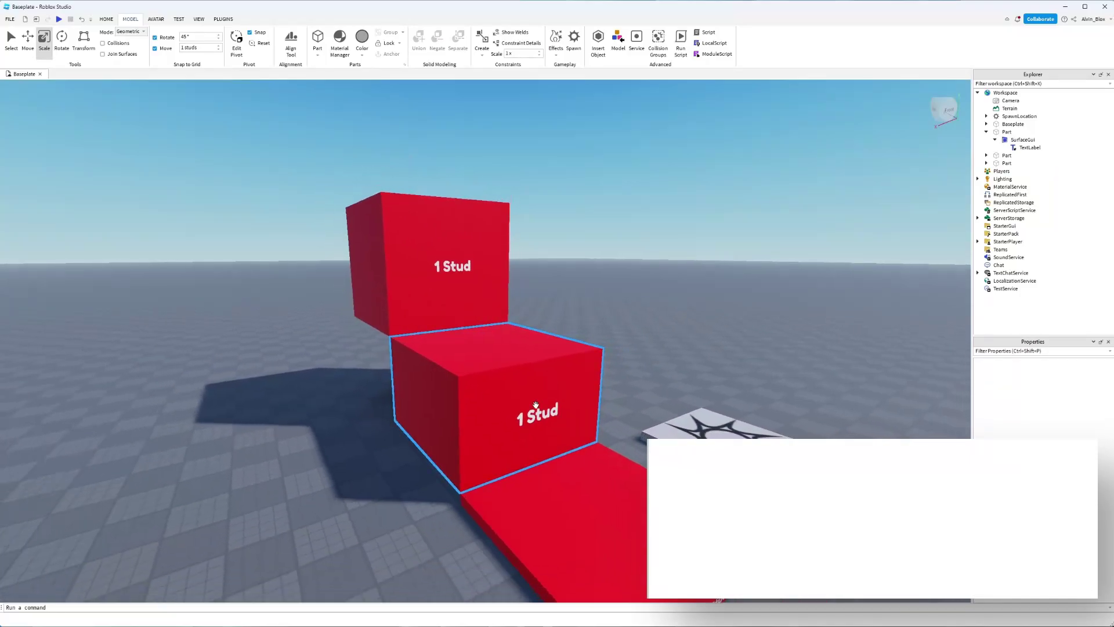
scroll(540, 377, "up", 3)
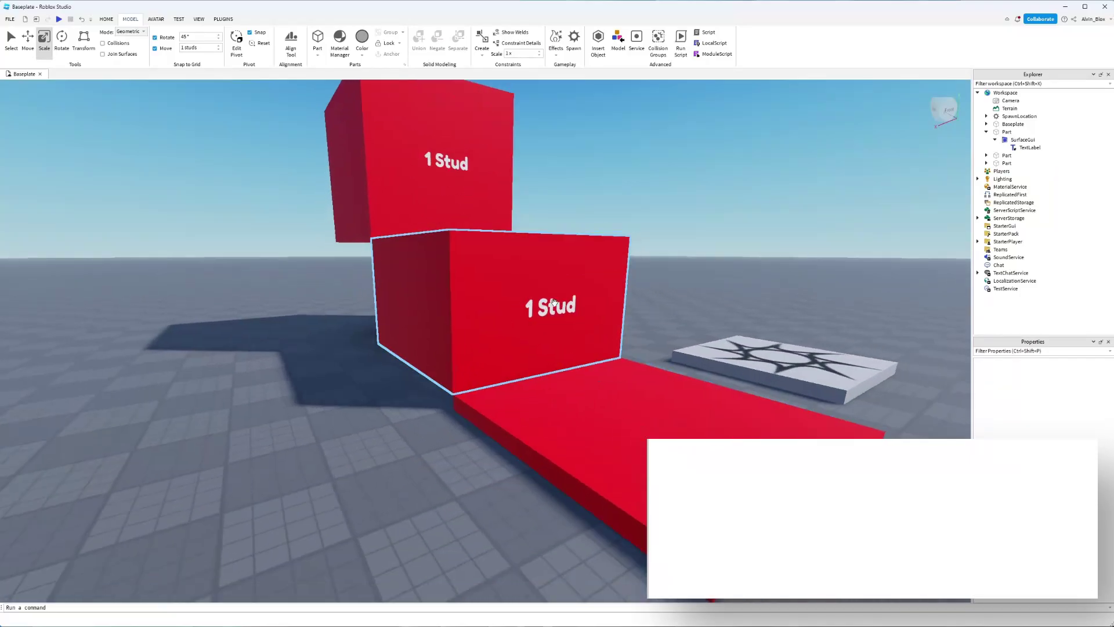
scroll(554, 301, "down", 2)
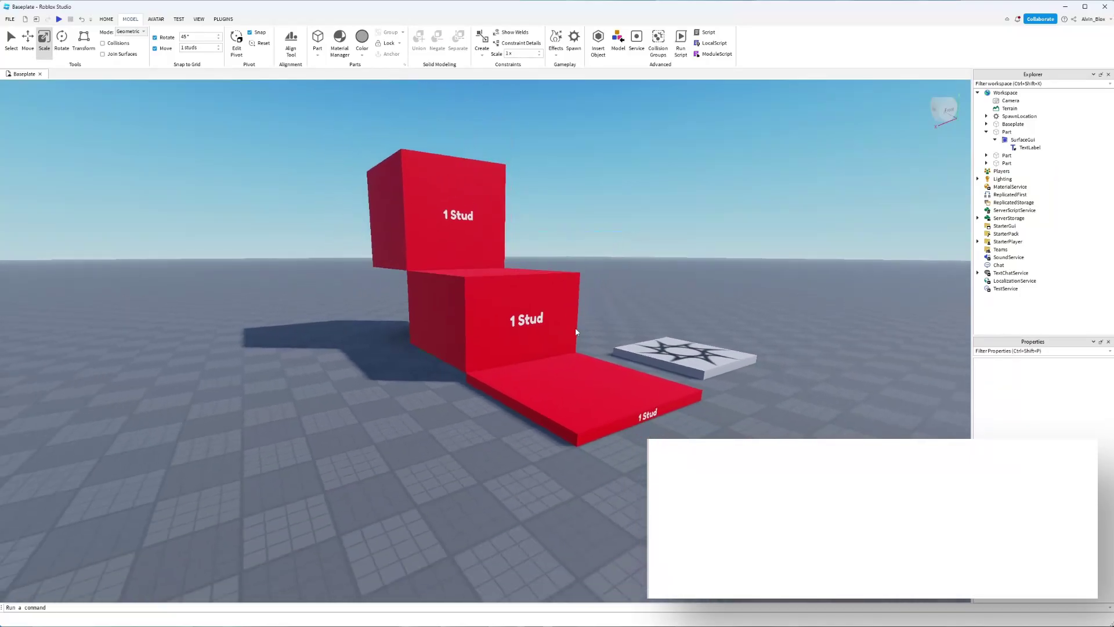
right_click_drag(576, 328, 570, 325)
scroll(561, 322, "up", 3)
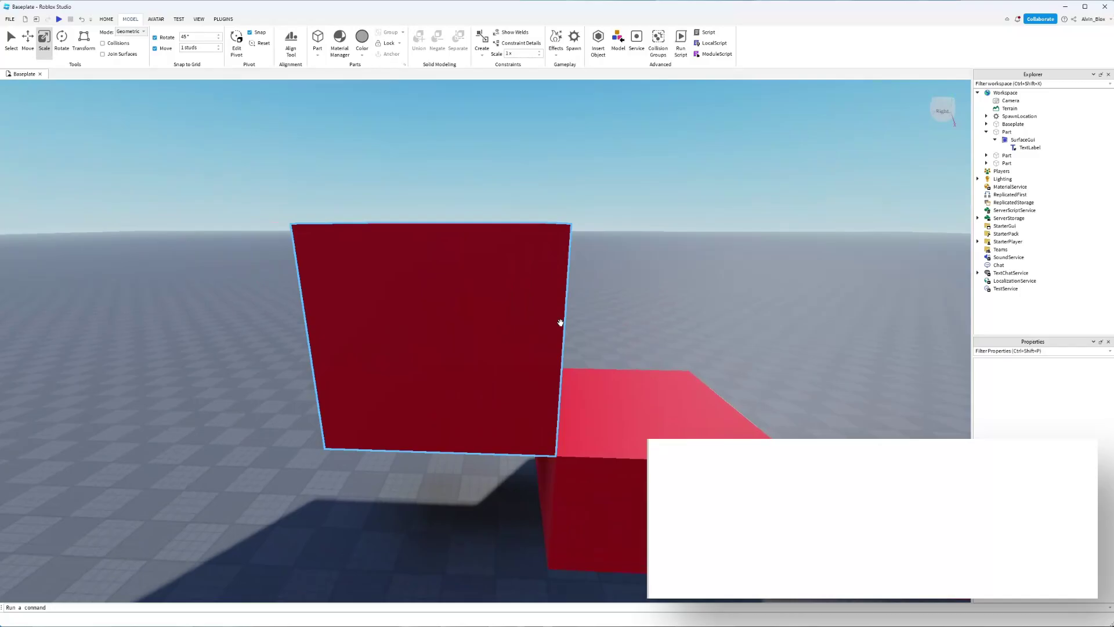
Extend the staircase with six more duplicates of the top block, each set back, higher and progressively taller
left_click(560, 322)
scroll(539, 336, "down", 3)
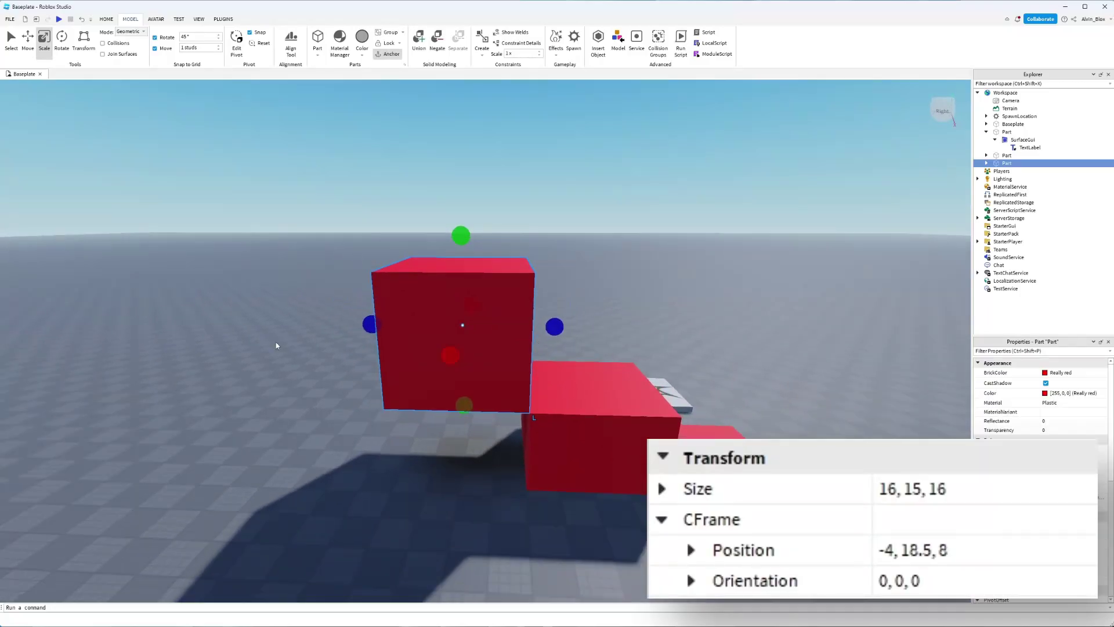
mouse_move(416, 323)
right_mouse_down()
mouse_move(343, 324)
mouse_move(414, 319)
right_mouse_up()
scroll(414, 319, "up", 1)
scroll(494, 326, "down", 2)
right_click_drag(495, 326, 535, 330)
scroll(509, 325, "up", 2)
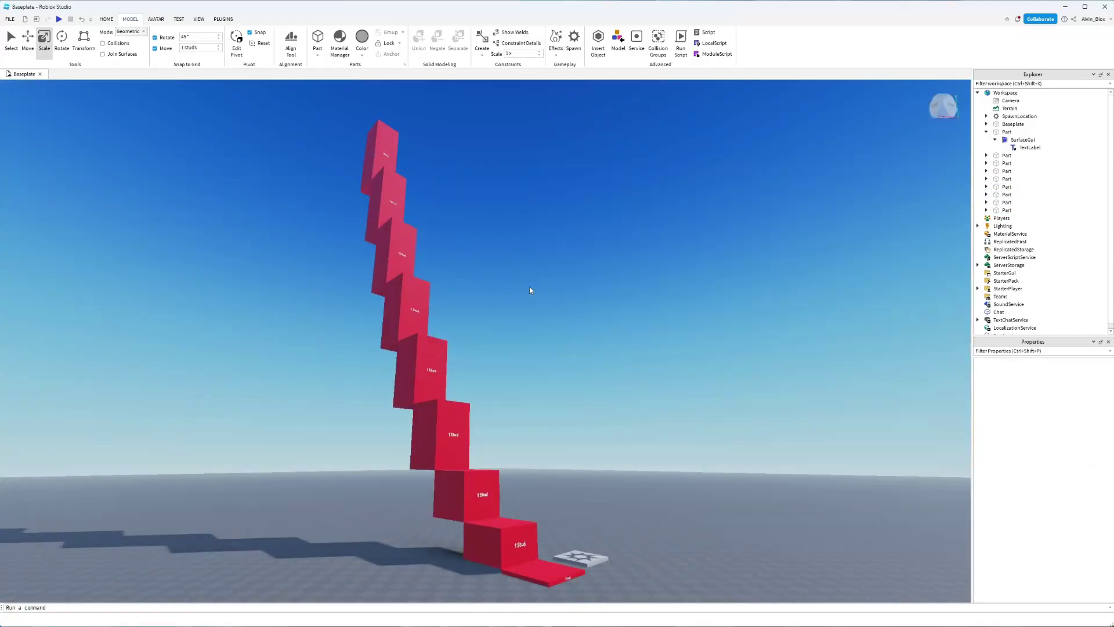
Recolour the lowest raised block, directly above the flat red platform, to Deep orange
left_click_drag(323, 129, 583, 476)
left_click(584, 479)
right_click_drag(580, 479, 471, 481)
scroll(472, 481, "up", 5)
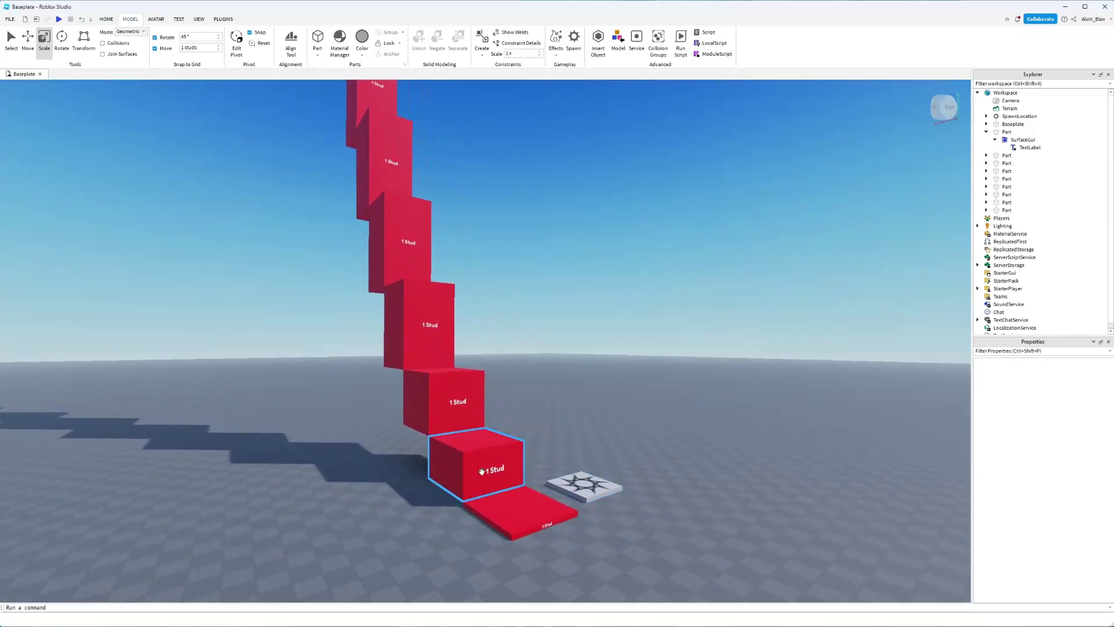
right_click_drag(509, 413, 508, 409)
left_click(472, 408)
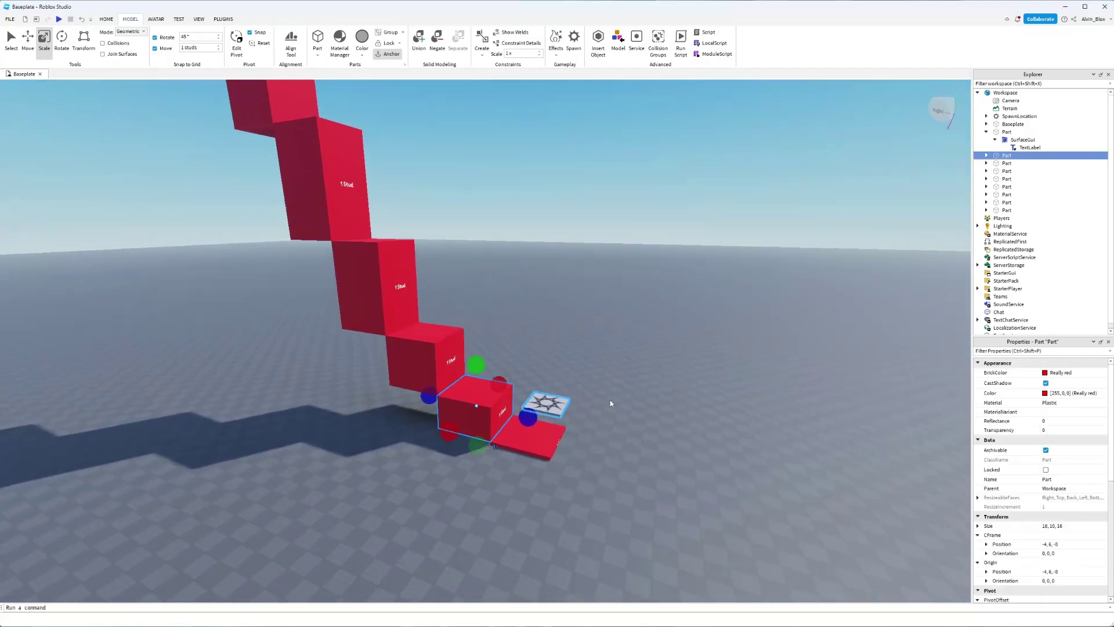
key("a")
right_click_drag(583, 414, 582, 415)
scroll(488, 370, "up", 5)
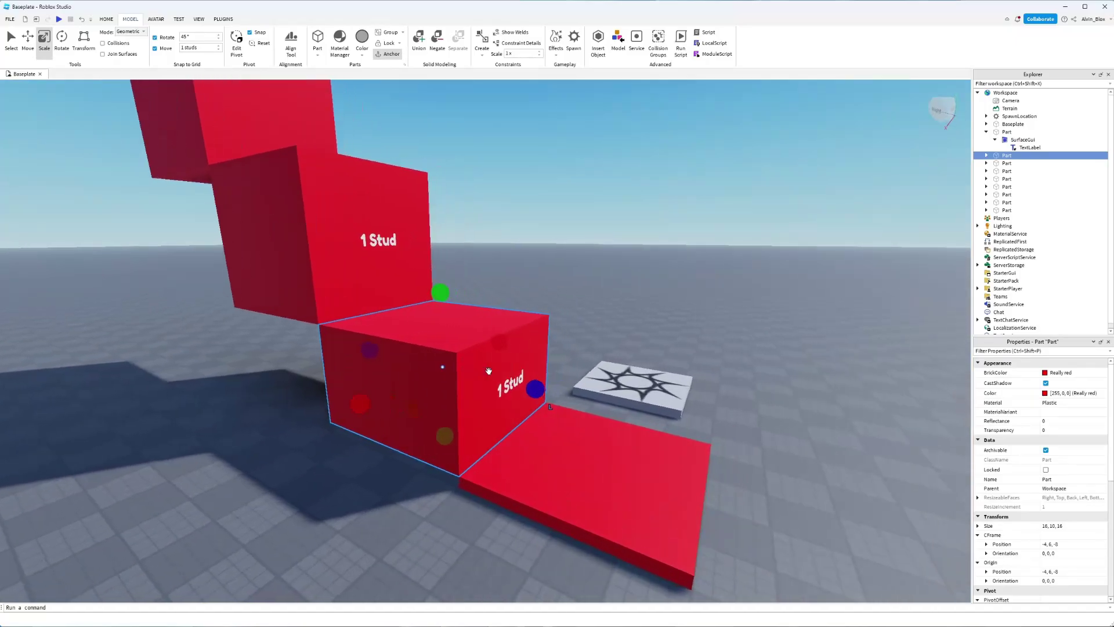
key("a")
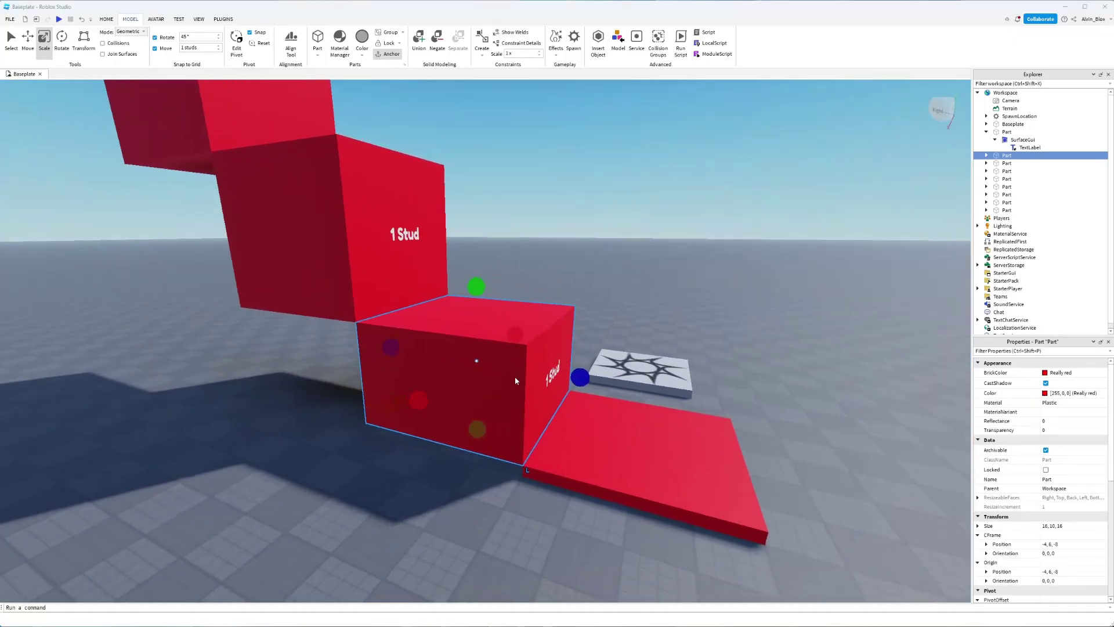
left_click(1048, 376)
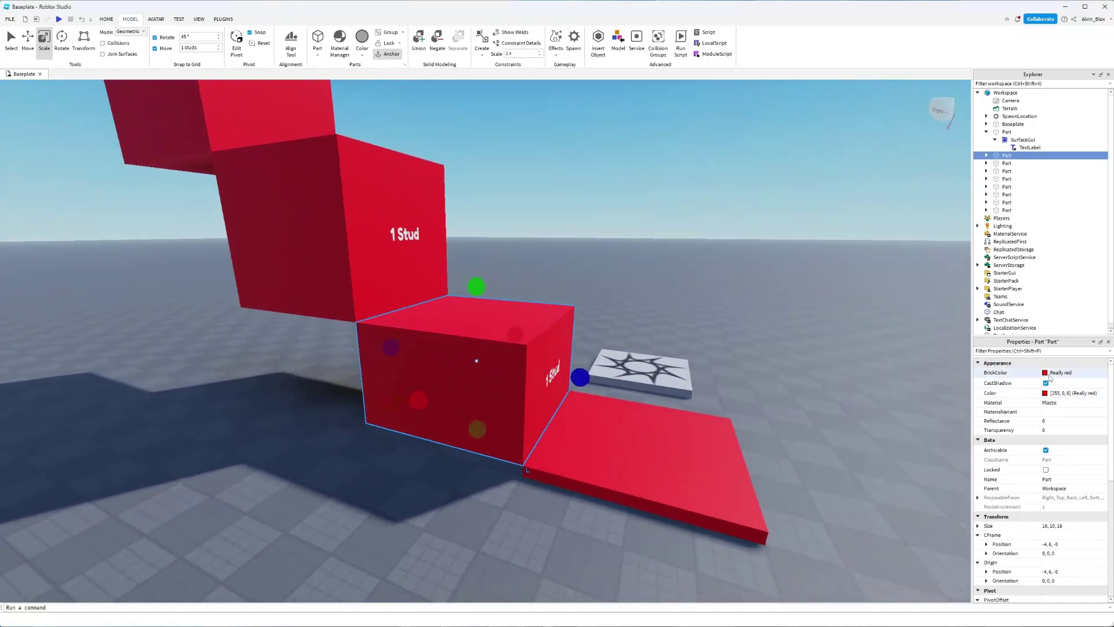
left_click(1050, 377)
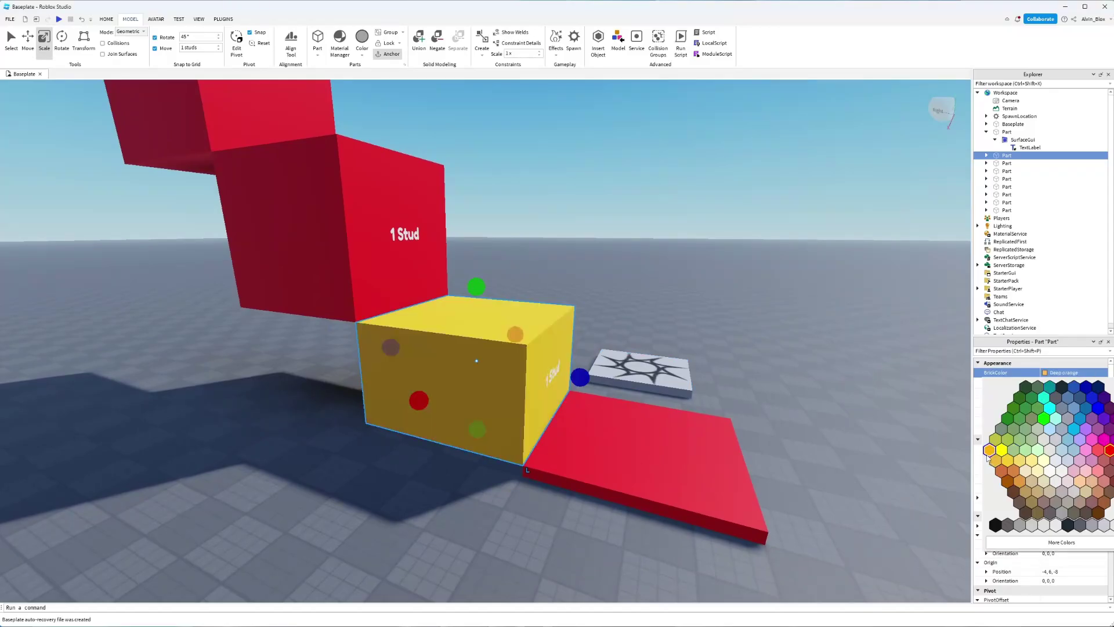
left_click(994, 458)
Recolour the next block up the staircase bright yellow and the block above it bright green
right_click_drag(994, 458, 516, 333)
left_click(540, 329)
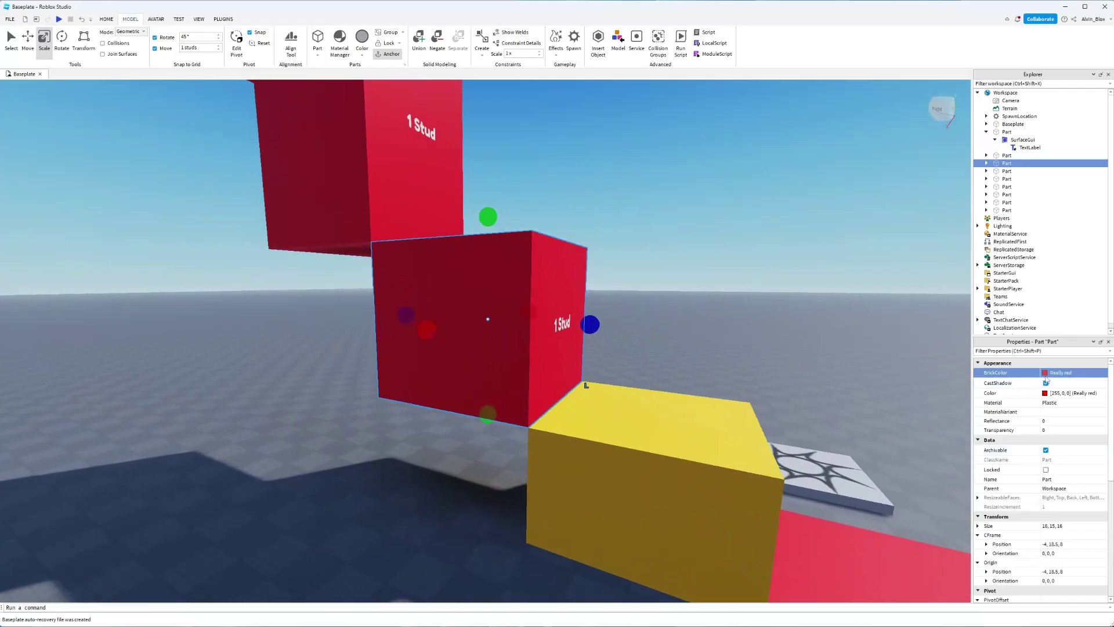
left_click(1050, 374)
left_click(1000, 450)
right_click_drag(772, 382, 587, 346)
left_click(496, 335)
left_click(1050, 372)
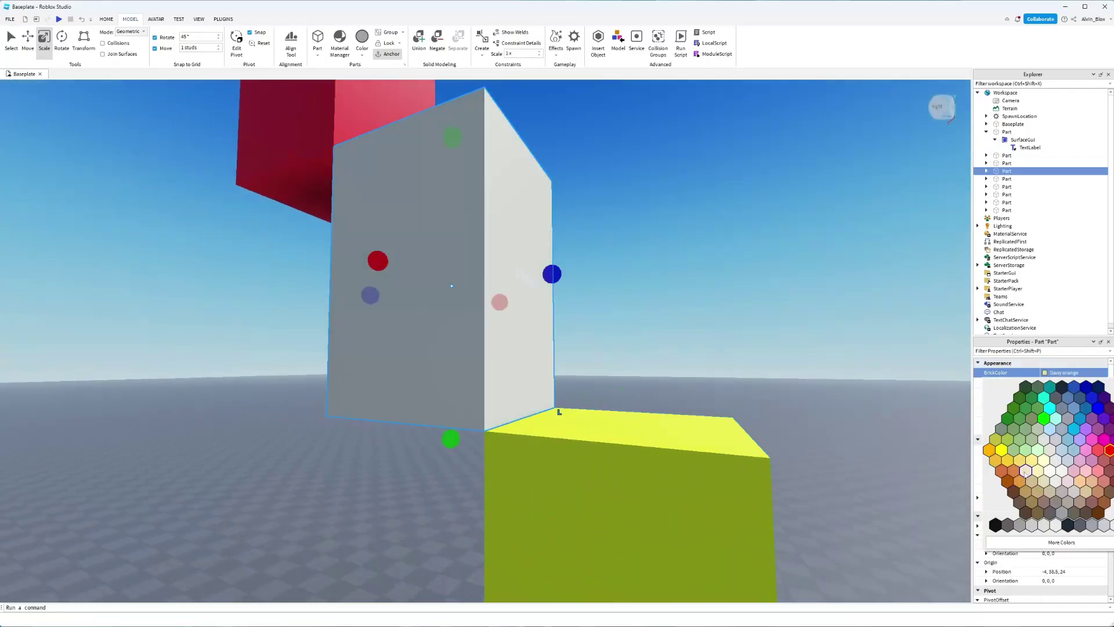
left_click(1009, 438)
Recolour the remaining blocks, going up, to Toothpaste cyan, blue, magenta, purple and Institutional white for the top one
right_click_drag(751, 371, 627, 300)
left_click(580, 371)
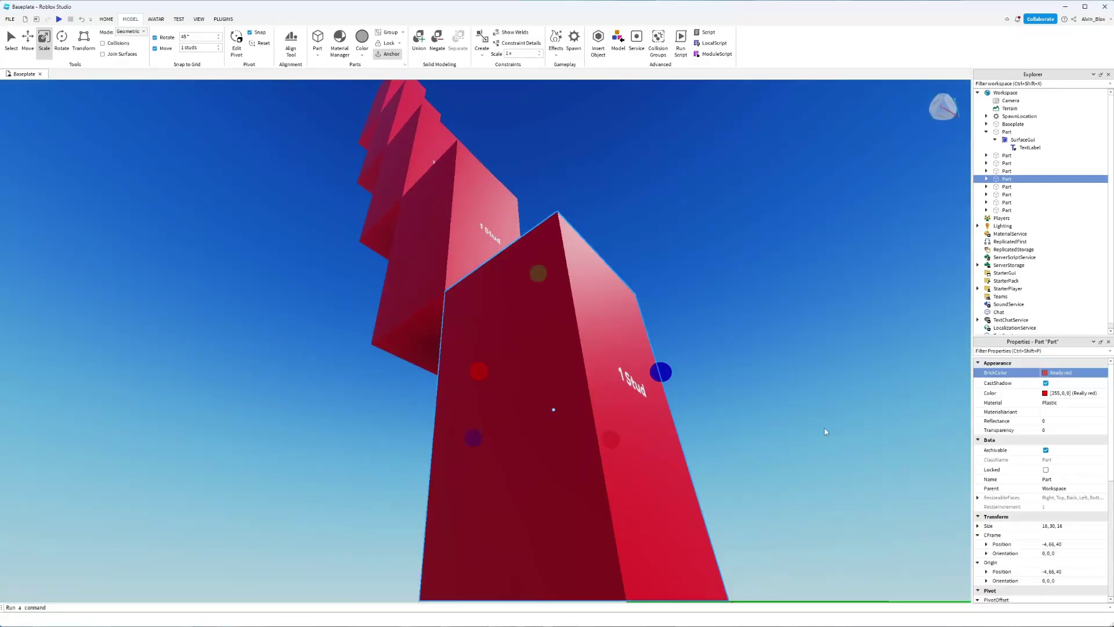
left_click(1050, 371)
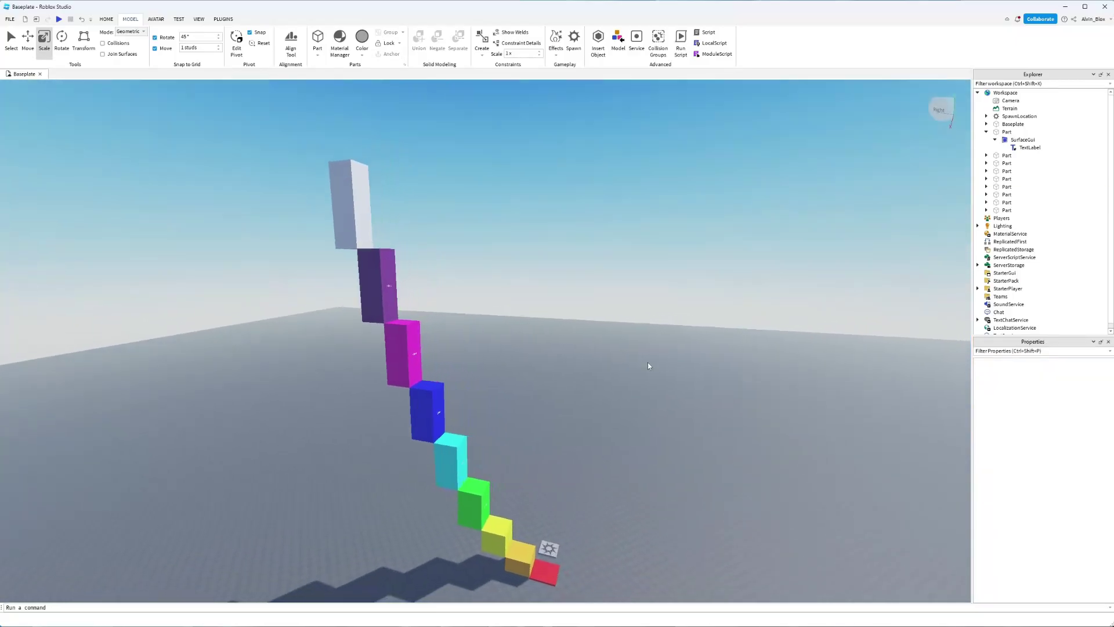
Examine the recoloured staircase from the white top block down to the labelled fronts at the base
right_click_drag(648, 365, 547, 304)
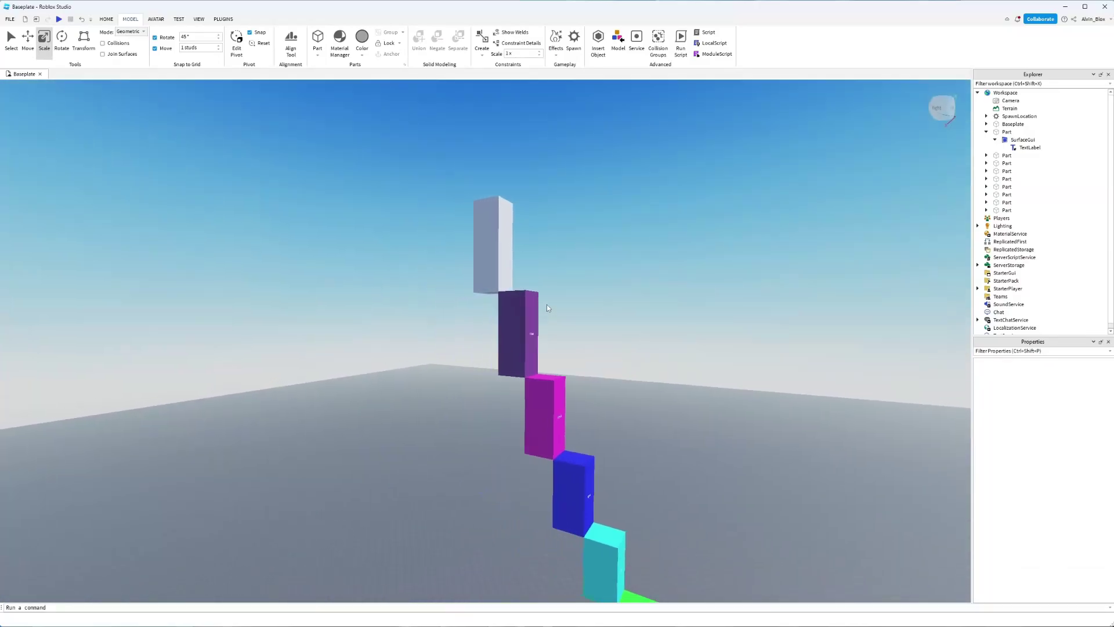
scroll(546, 302, "up", 5)
scroll(546, 295, "up", 10)
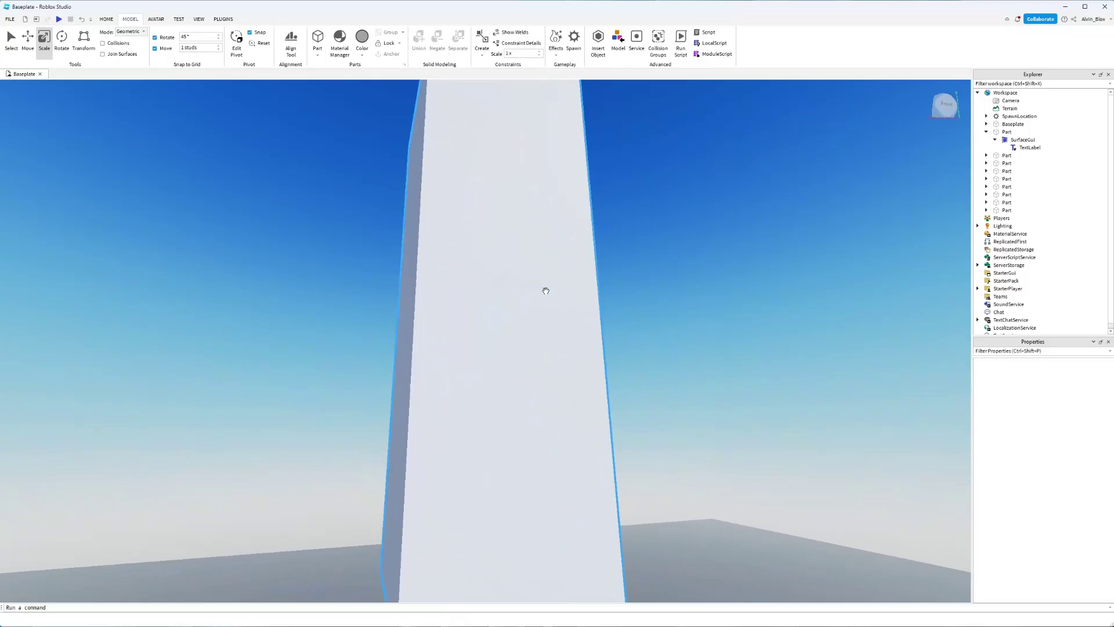
middle_click_drag(545, 288, 475, 286)
scroll(475, 287, "down", 10)
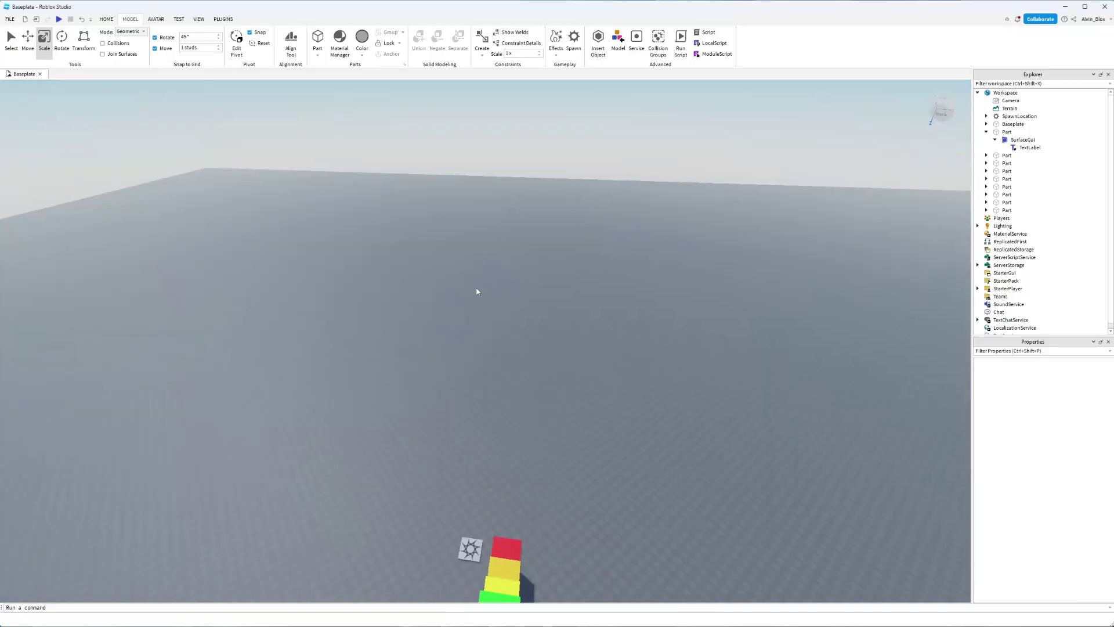
right_click_drag(476, 287, 477, 308)
scroll(479, 311, "up", 3)
scroll(478, 308, "up", 5)
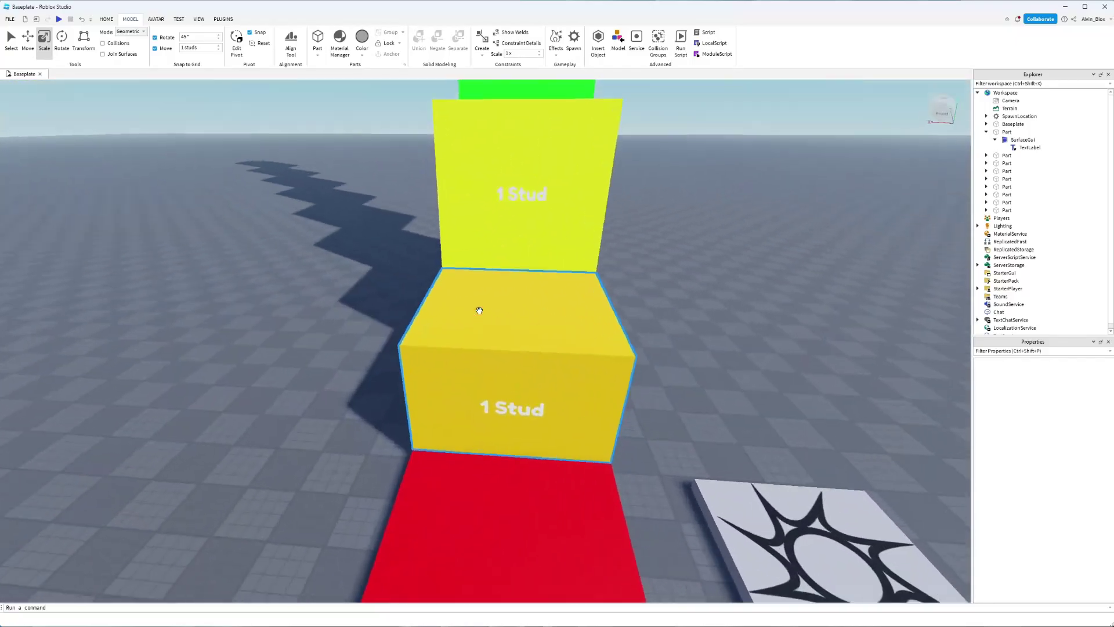
Change the TextLabel text on the deep orange block to "10 Studs", then deselect it
left_click(476, 392)
scroll(477, 392, "down", 2)
key("ctrl+1")
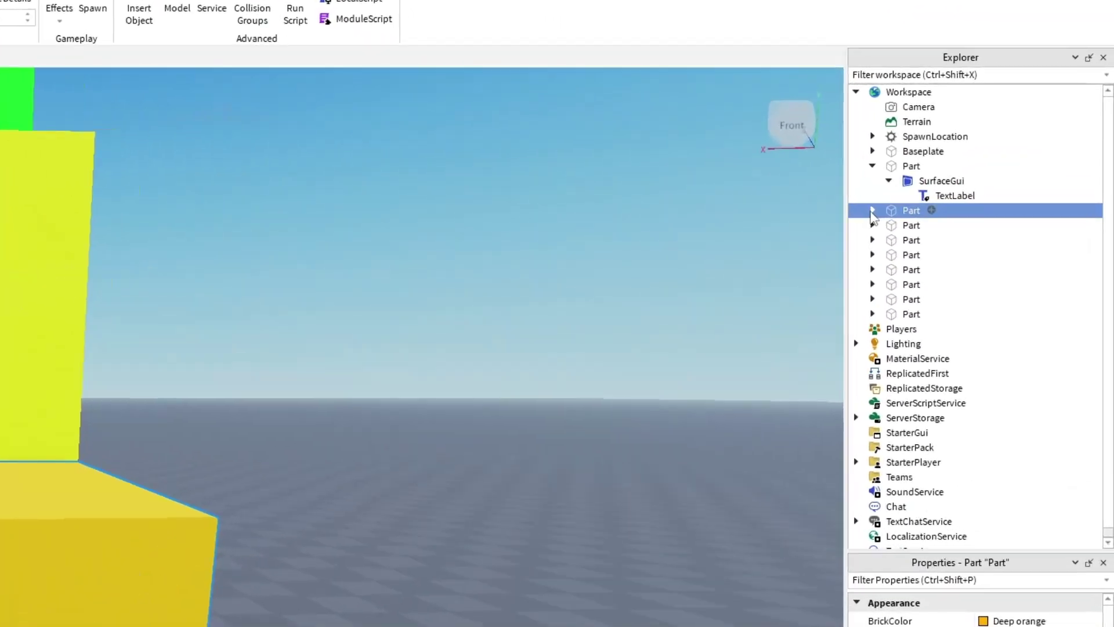
left_click(986, 156)
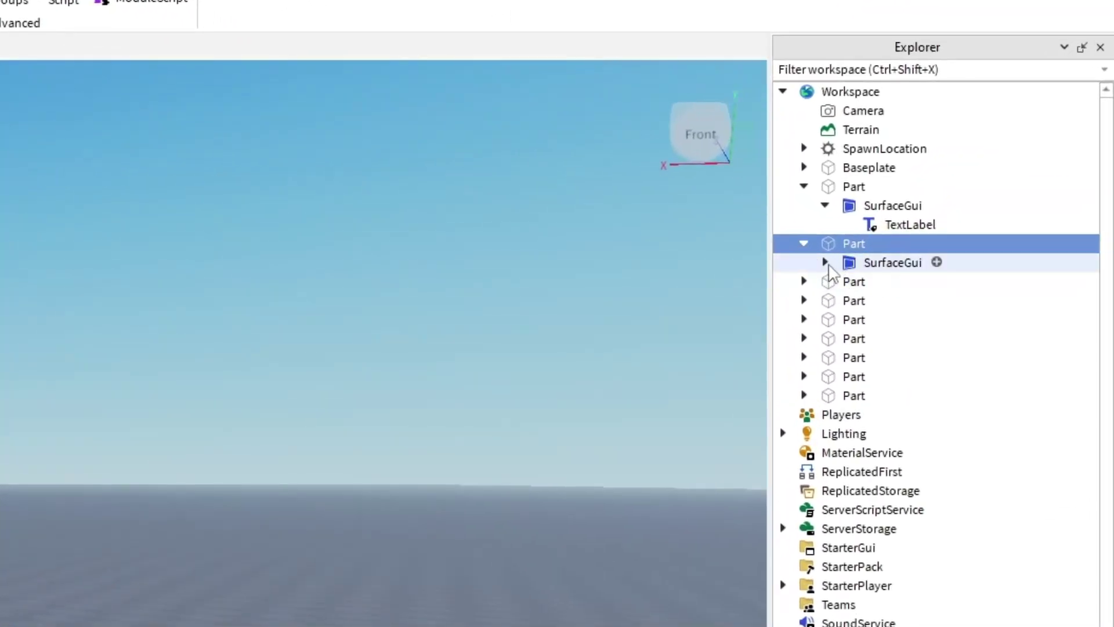
left_click(825, 263)
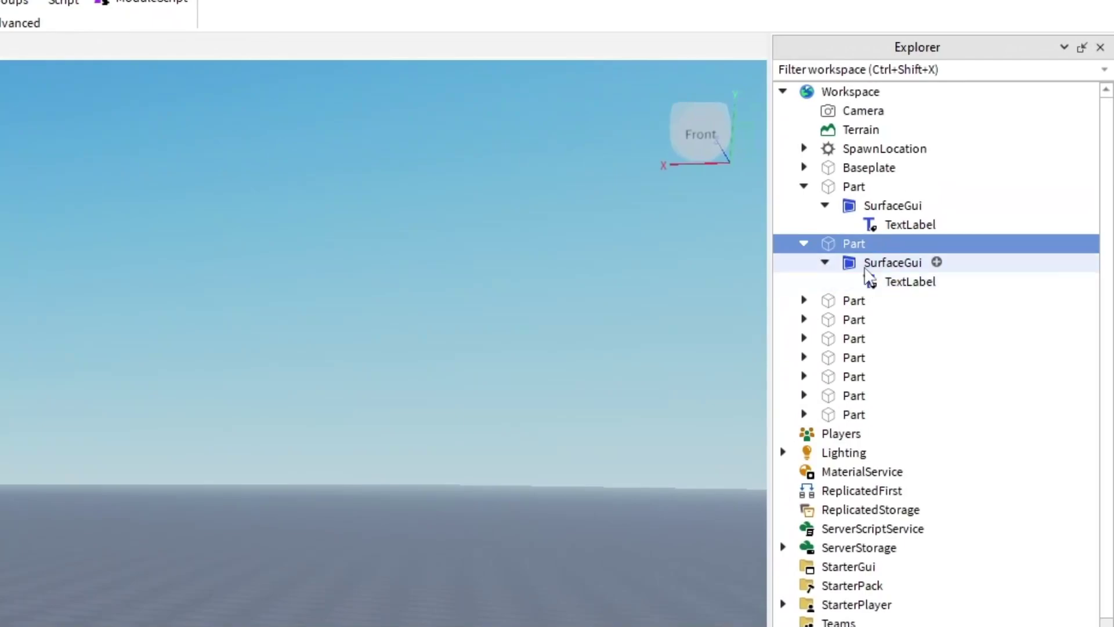
left_click(884, 282)
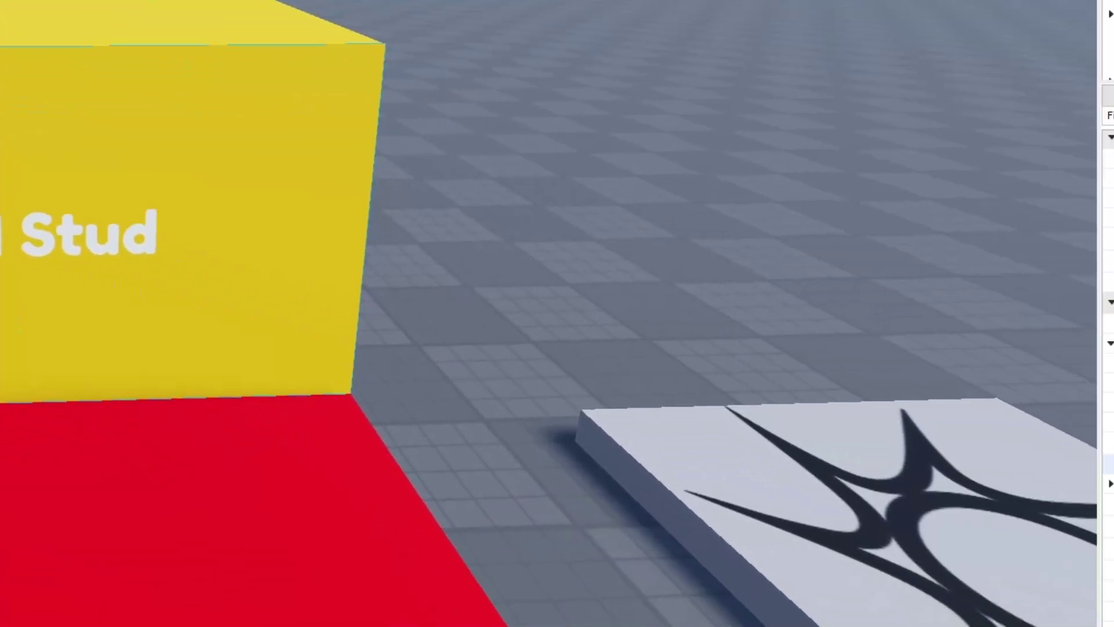
left_click(1000, 380)
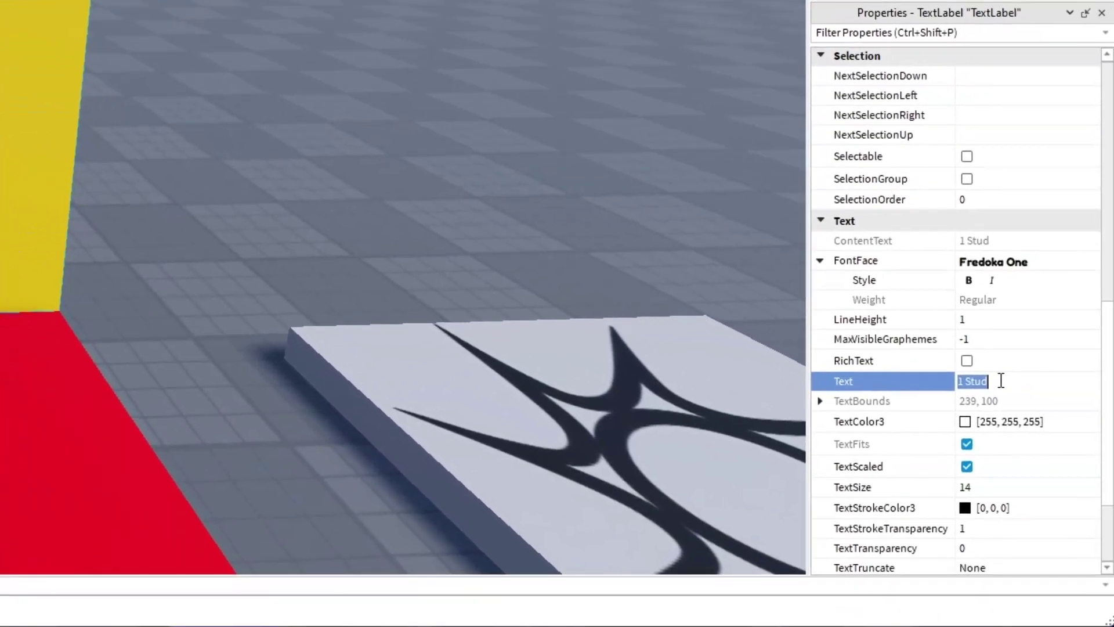
type("10 Studs")
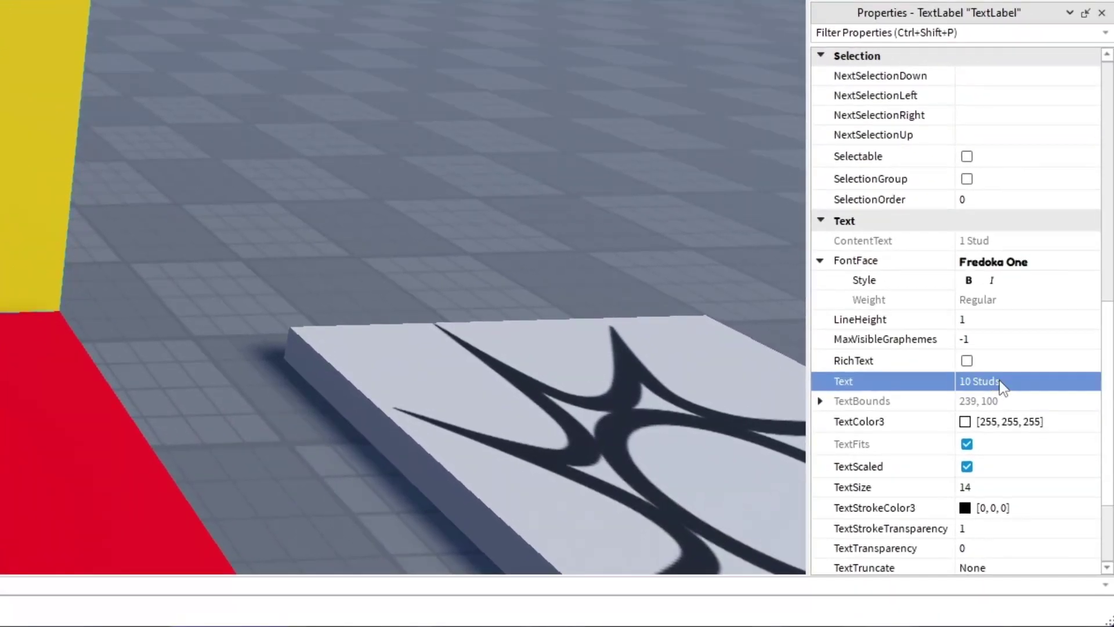
key("Return")
left_click(729, 362)
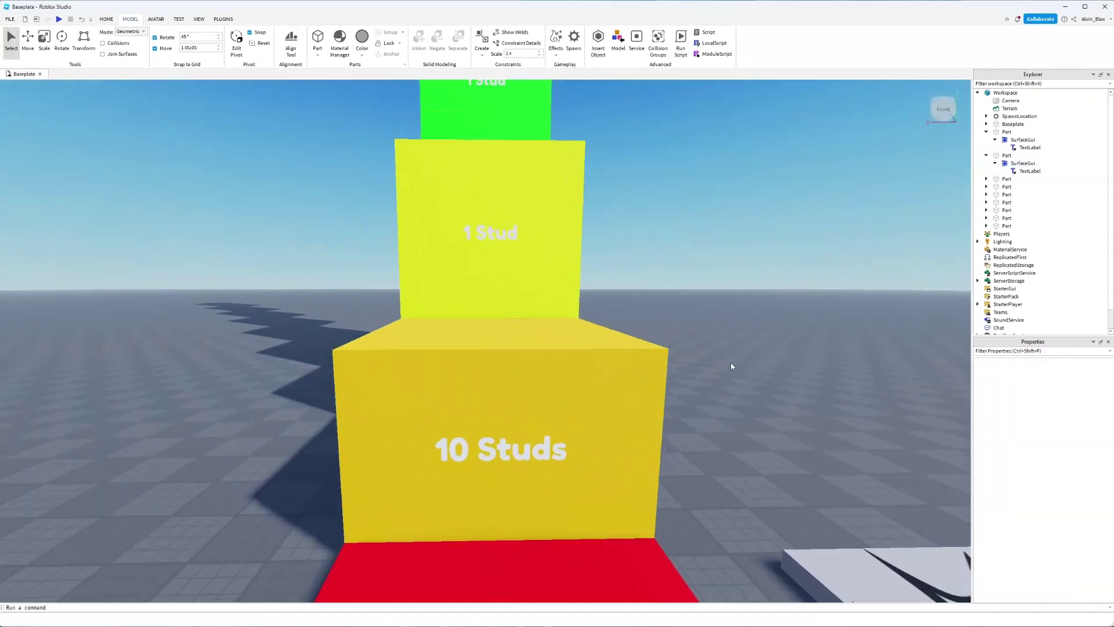
Update the stud labels of the blocks between orange and white, with "30 Studs" on cyan and "45 Studs" on purple
key("w")
left_click(641, 382)
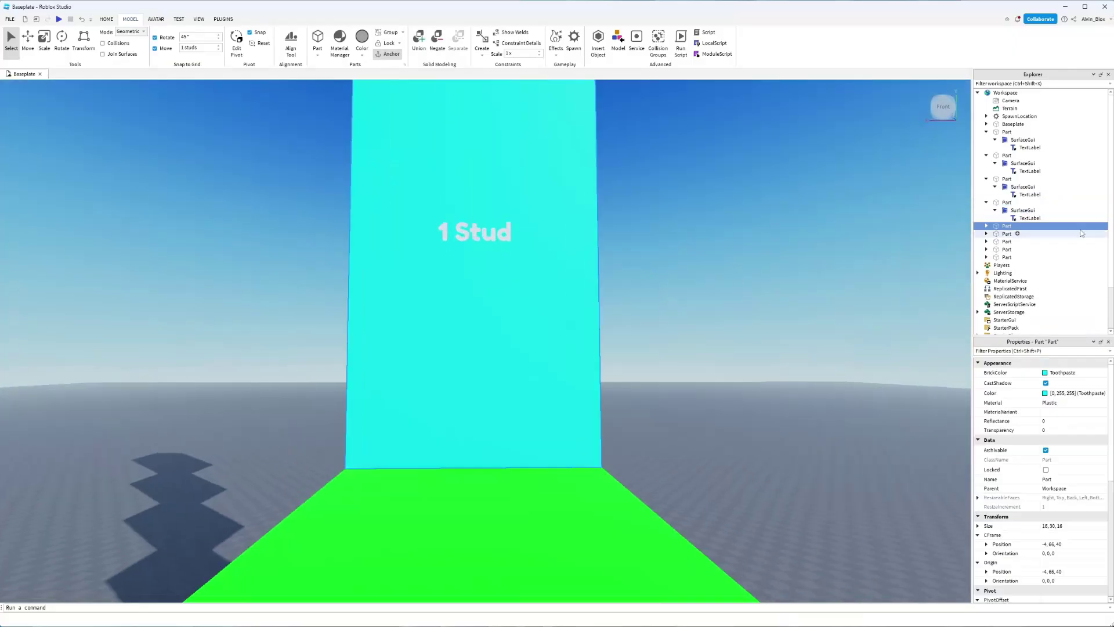
type("30 S")
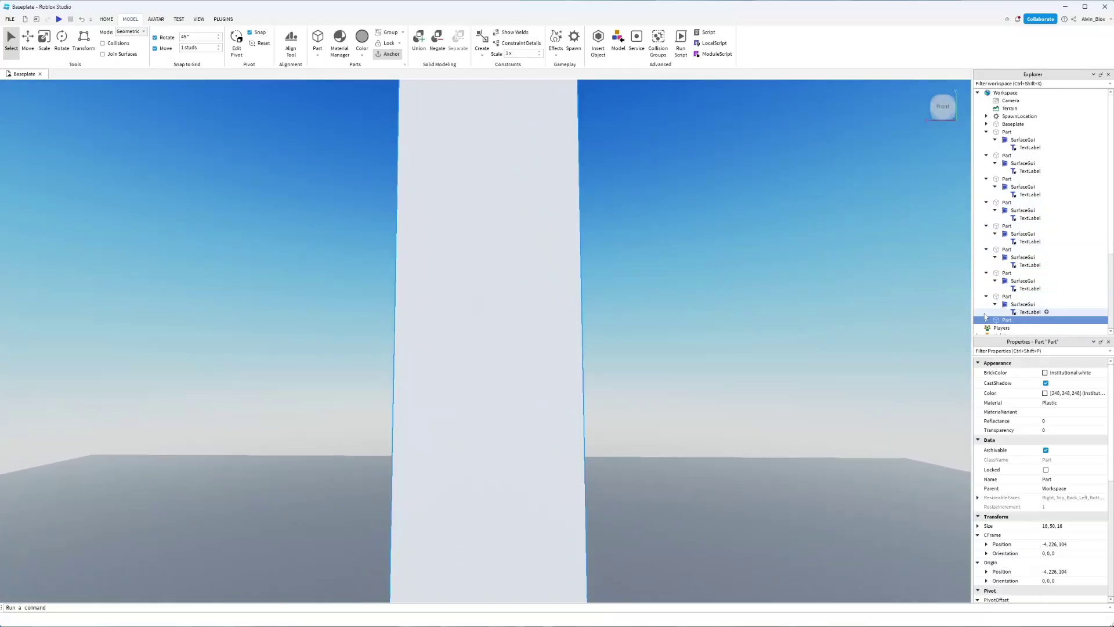
Set the TextLabel text of the white top block to "50 Studs"
left_click(986, 319)
scroll(1006, 324, "down", 2)
right_click(1027, 291)
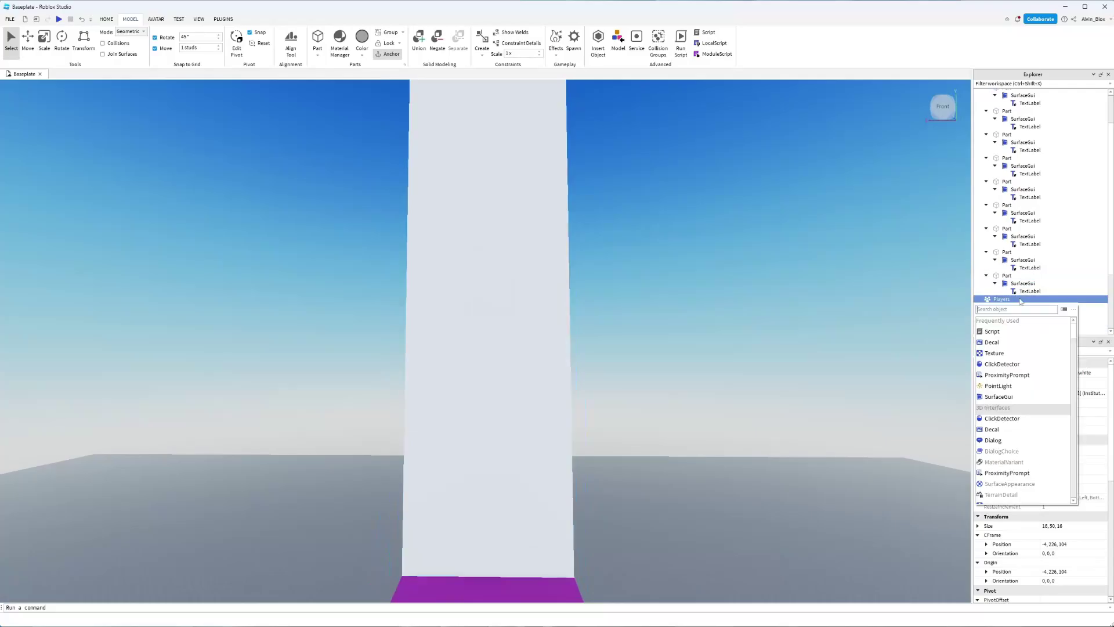
key("Escape")
scroll(1053, 513, "down", 10)
left_click(1060, 482)
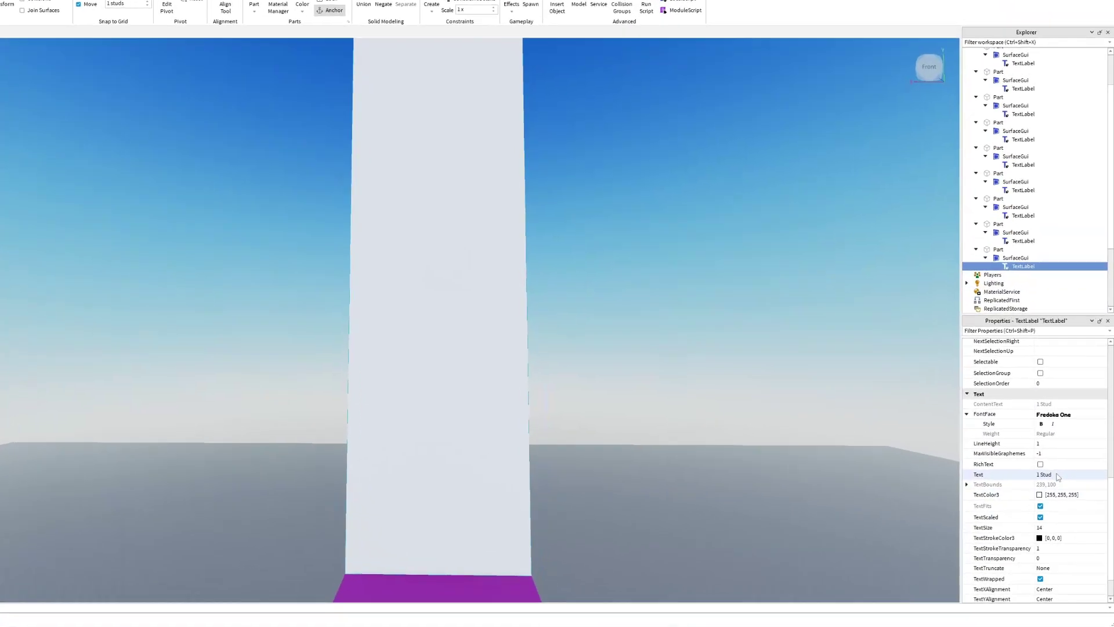
type("50 Studs")
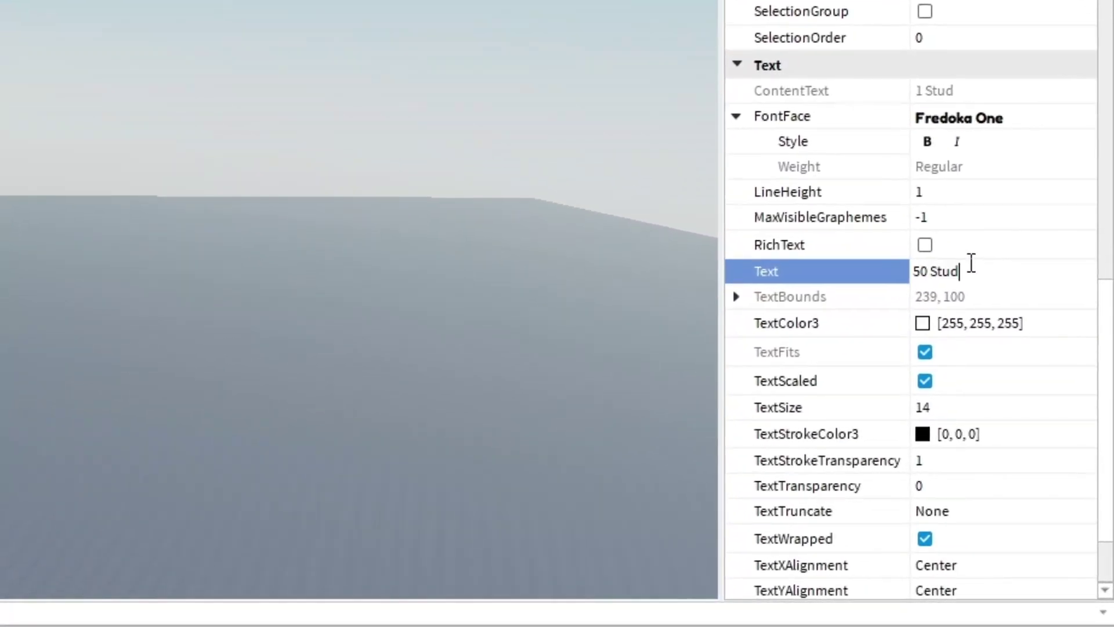
key("Return")
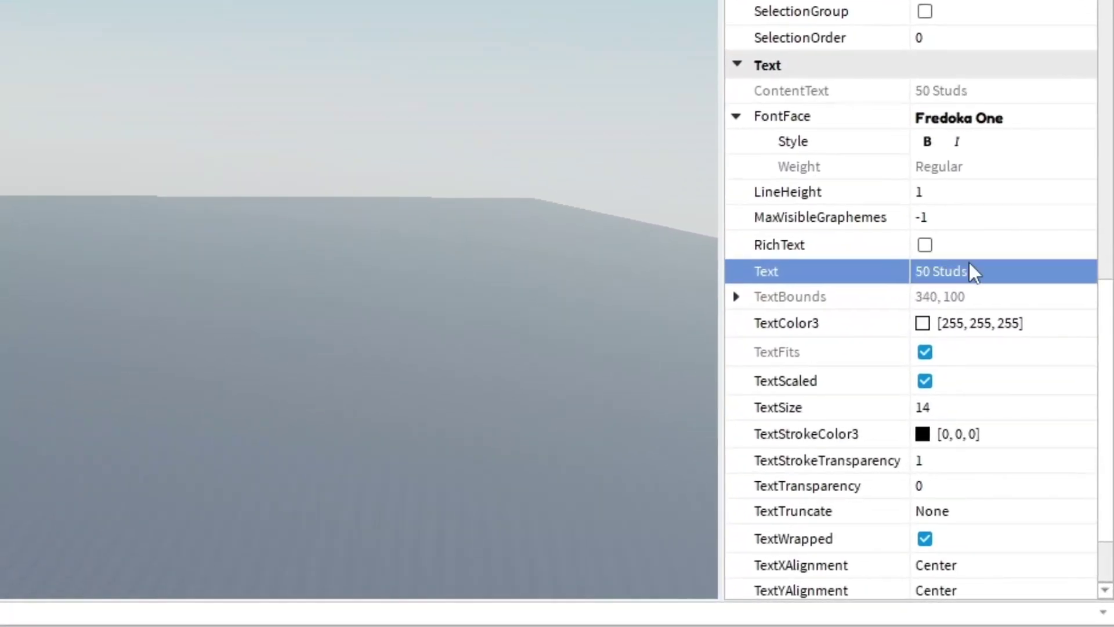
Change the white block's label text colour to grey #6a6a6a
left_click(922, 323)
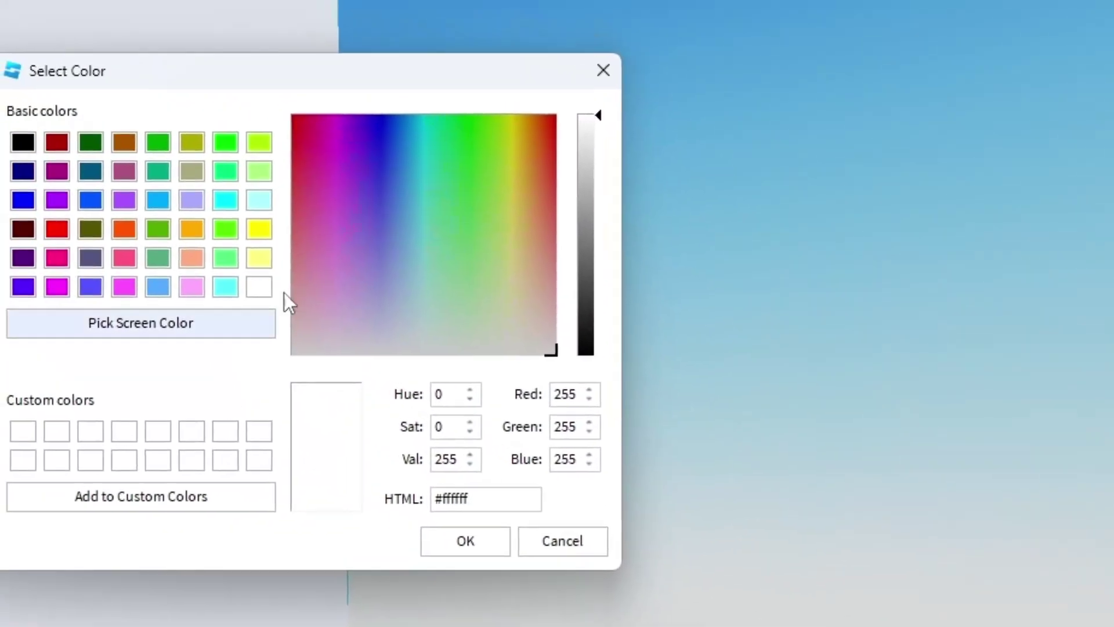
left_click_drag(412, 70, 910, 69)
left_click_drag(1094, 169, 1095, 251)
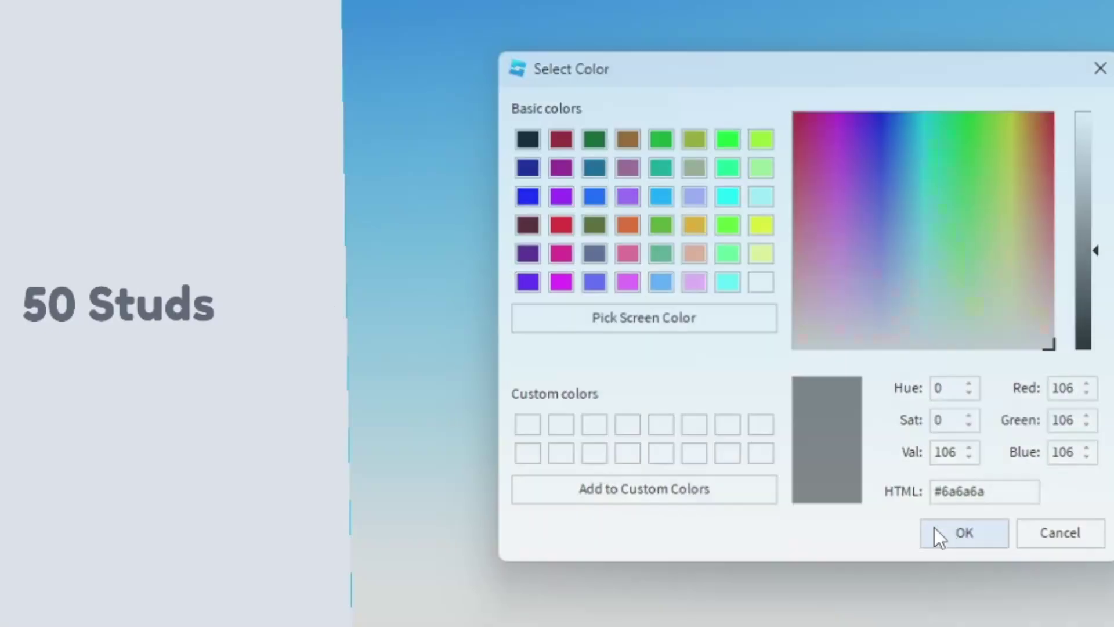
left_click(957, 533)
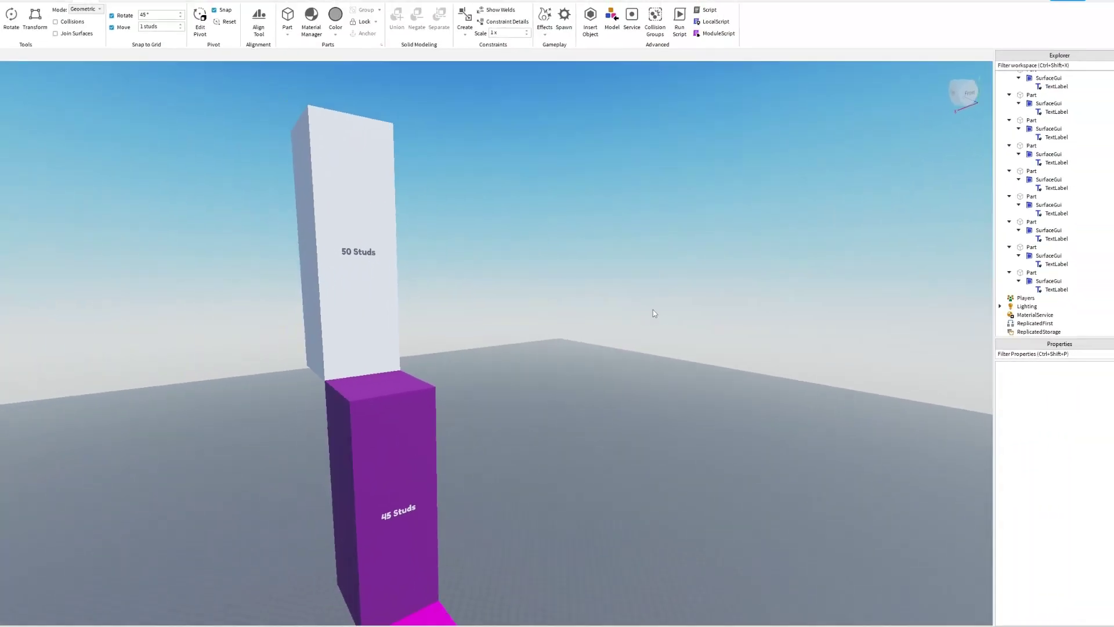
Add a Script to ServerScriptService
key("s")
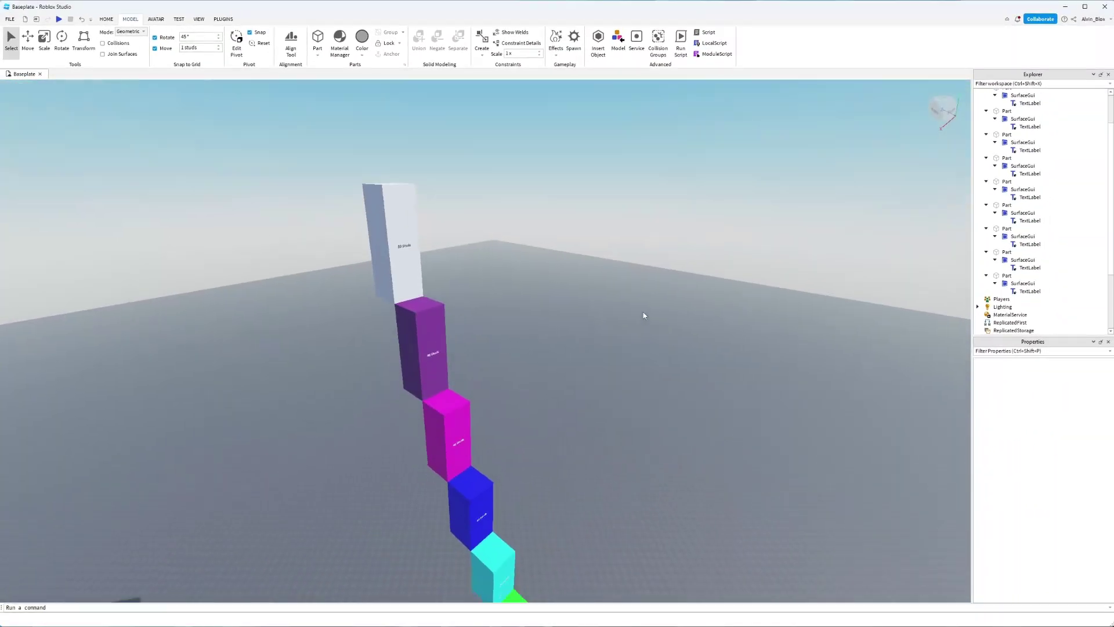
key("s")
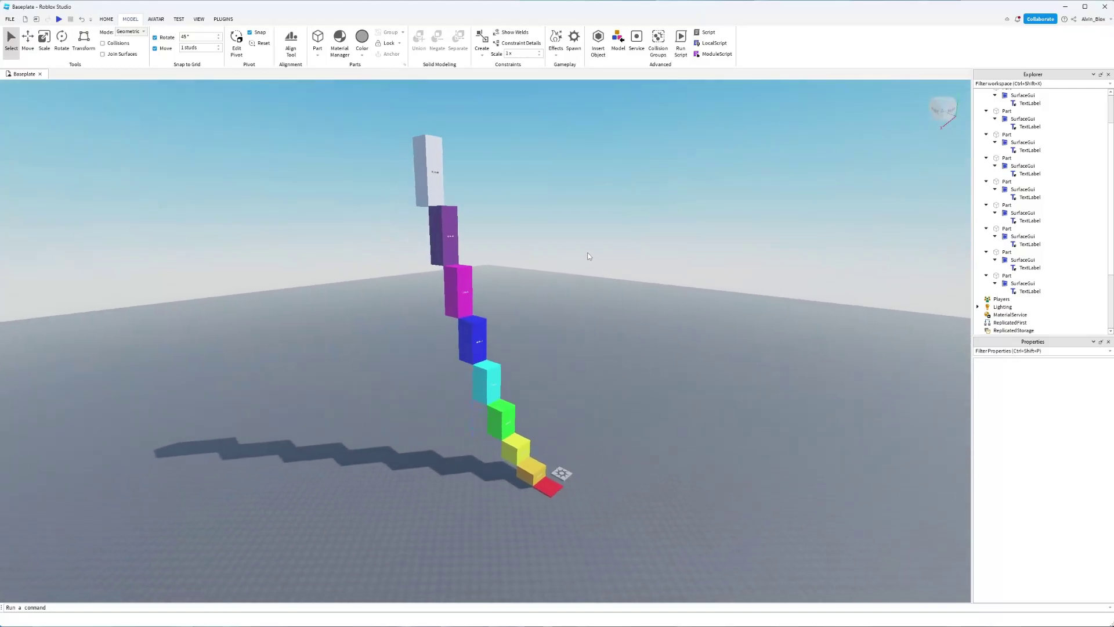
key("s")
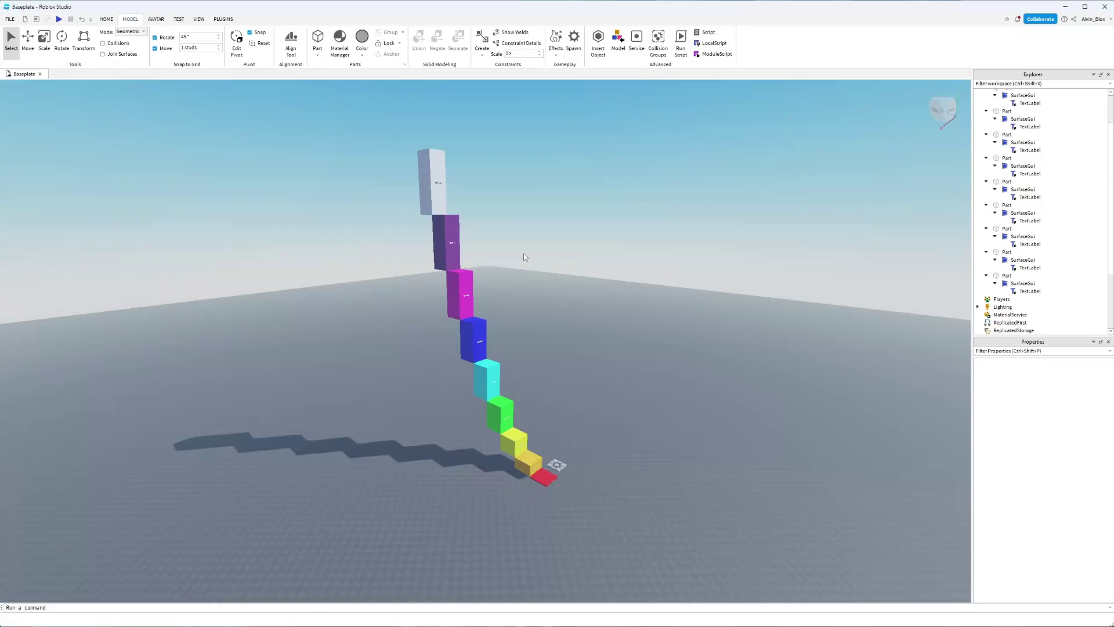
scroll(1038, 232, "down", 4)
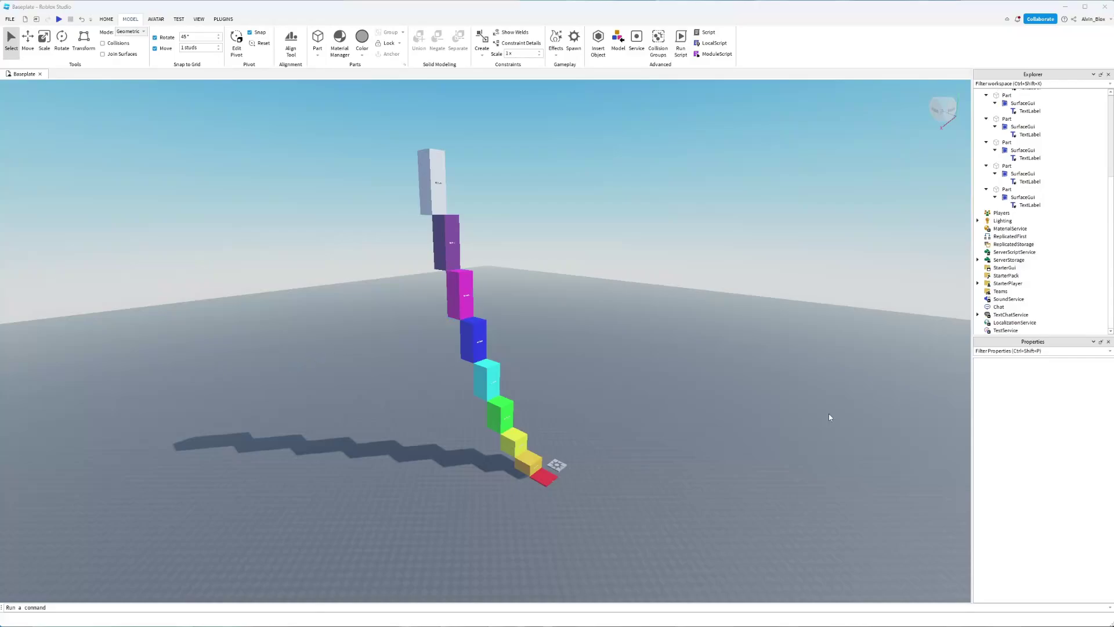
mouse_move(1019, 255)
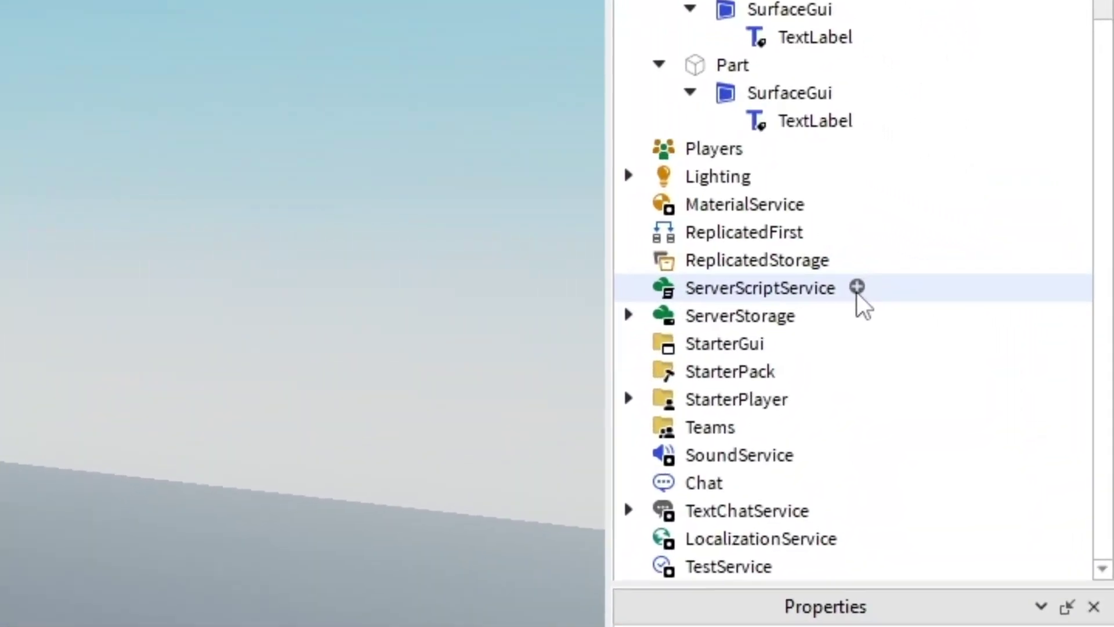
left_click(857, 290)
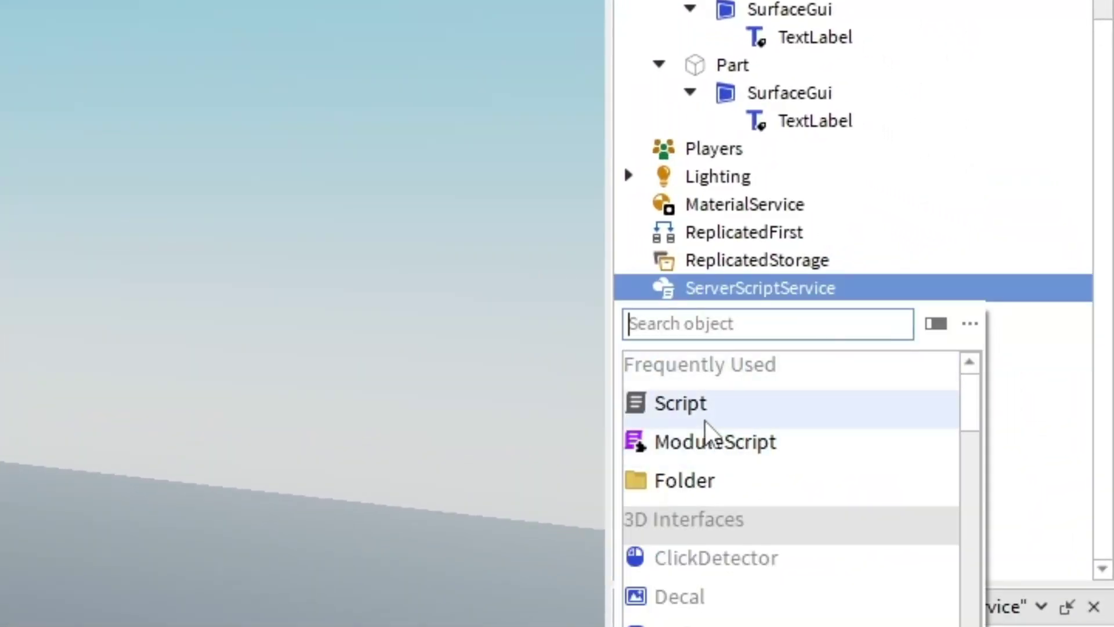
type("scri")
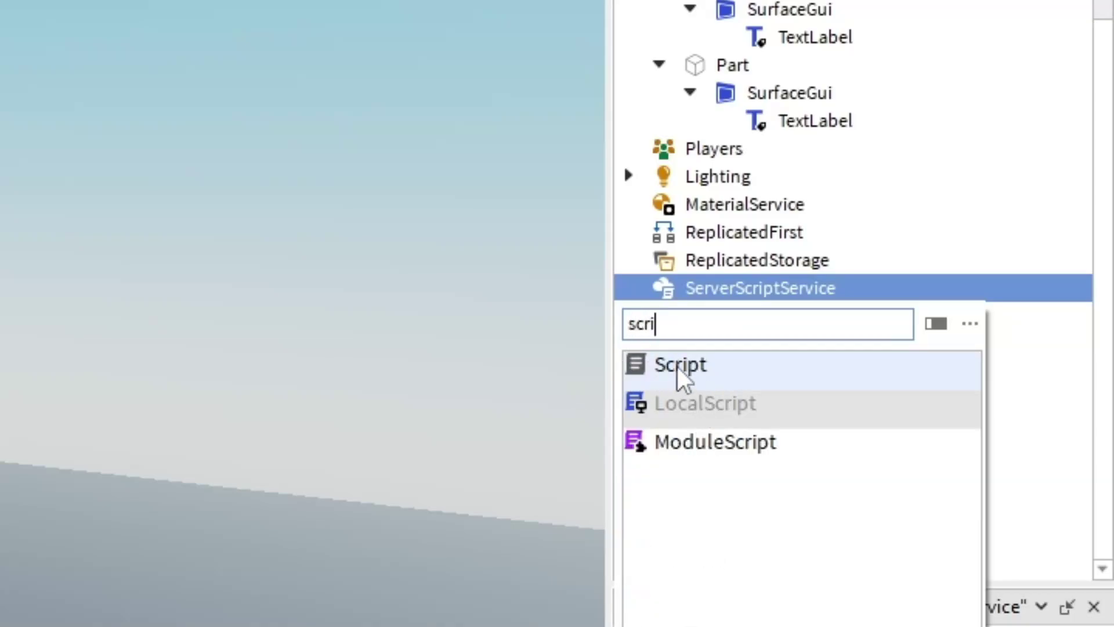
left_click(709, 366)
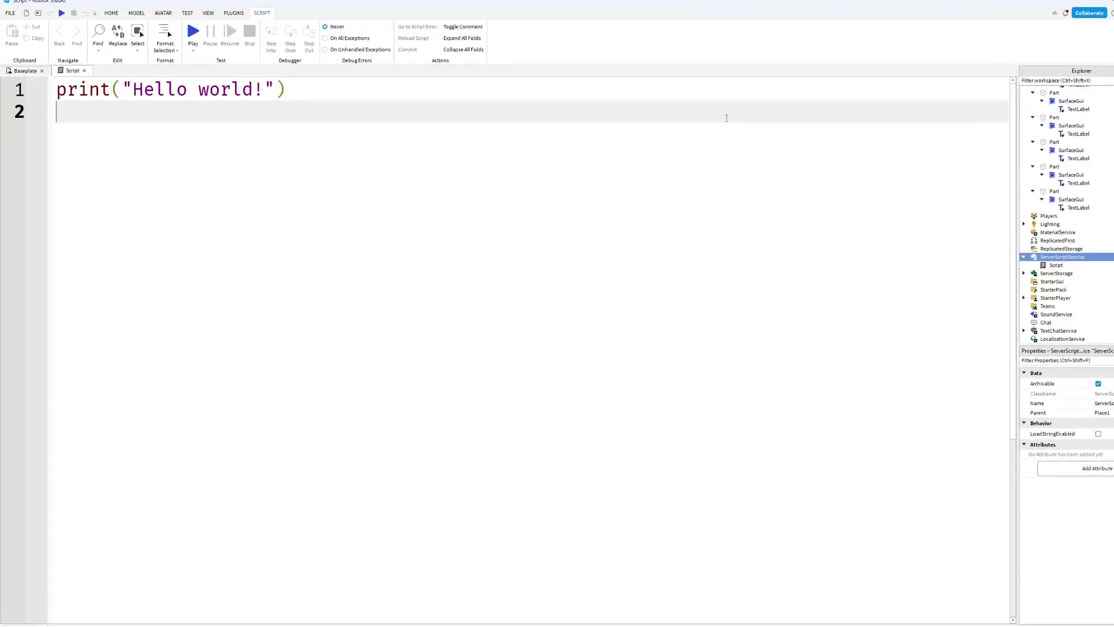
Replace the default print line with a game.Players.PlayerAdded:Connect(function() block, closed with end)
left_click_drag(319, 127, 1, 100)
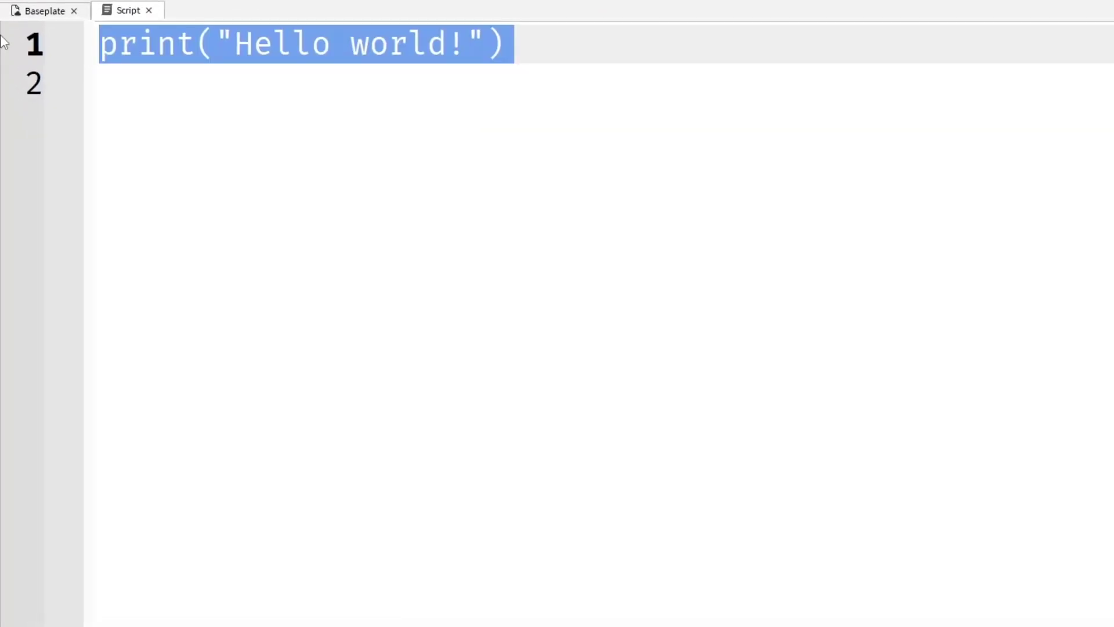
key("BackSpace")
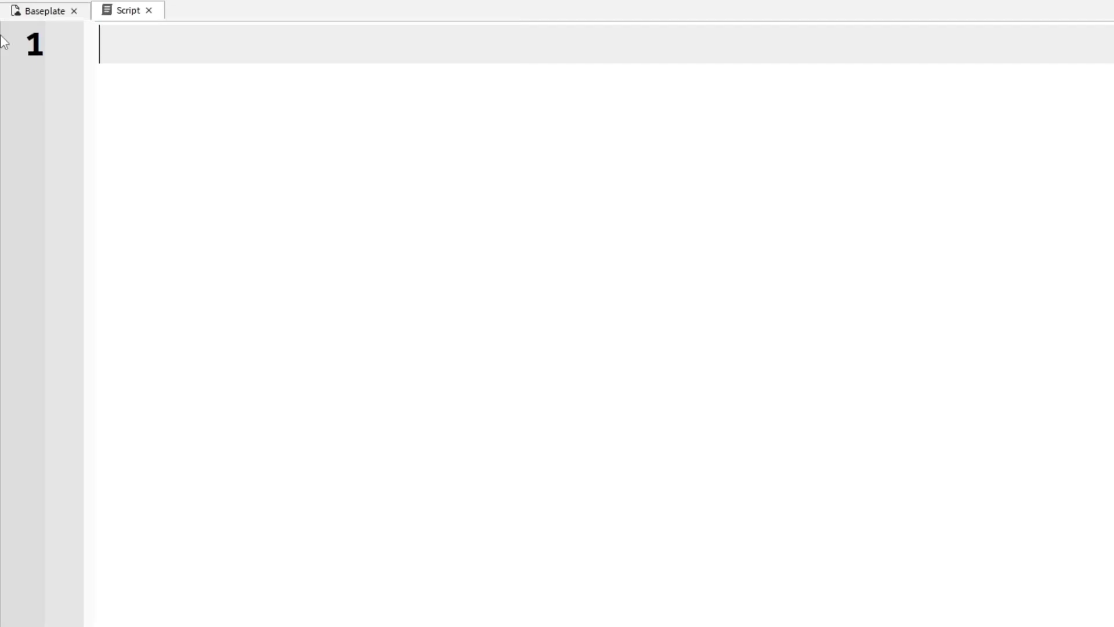
type("game.Players")
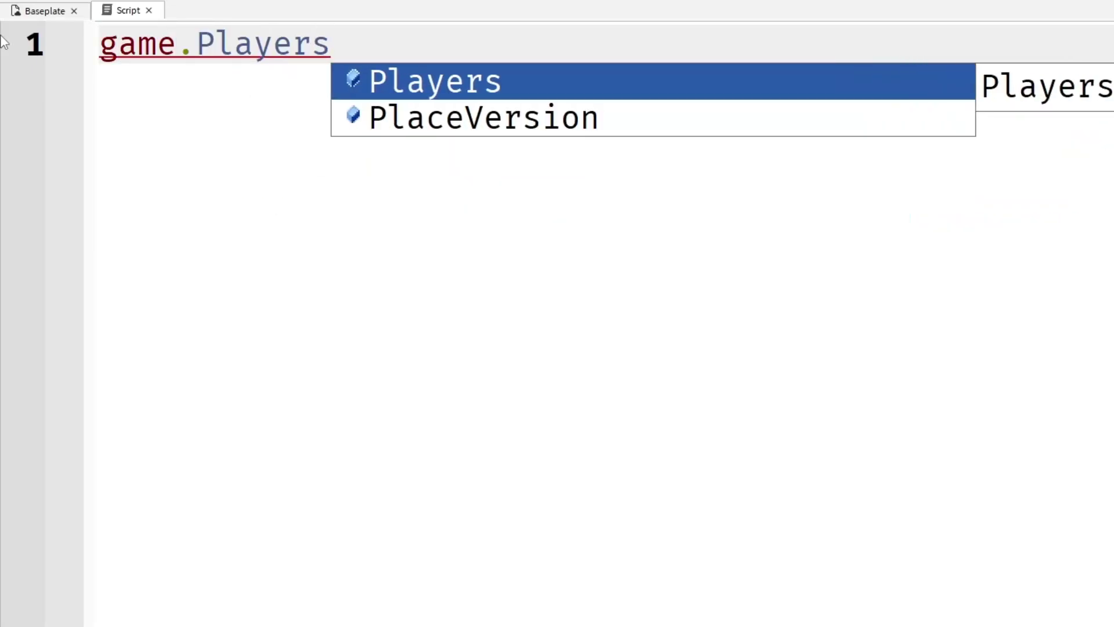
type(".PlayerA")
key("Tab")
type(":")
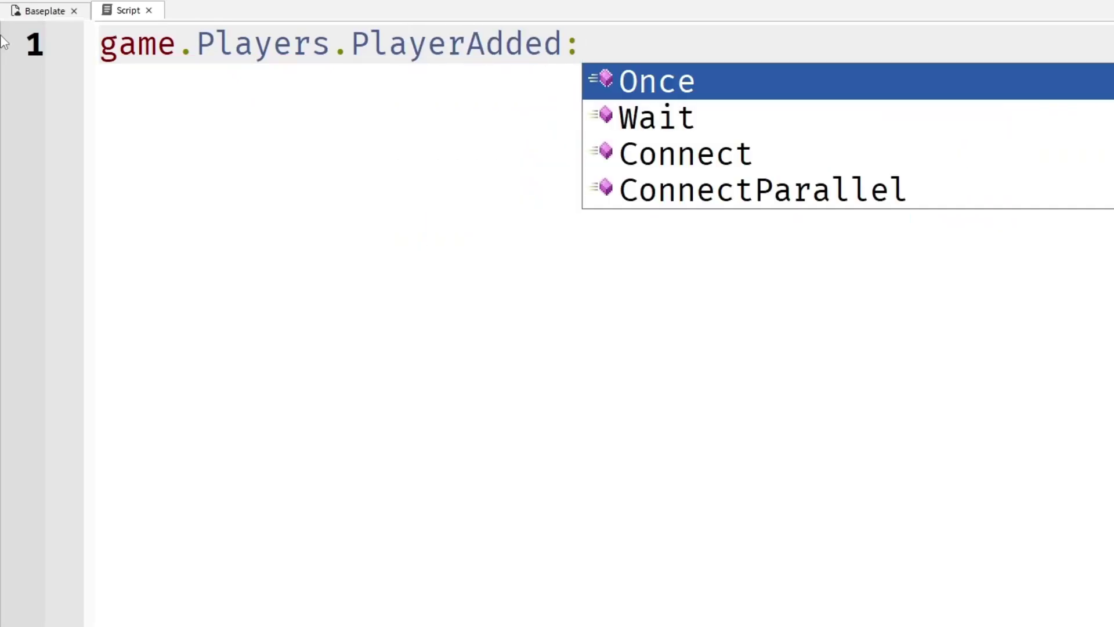
type("Connect(")
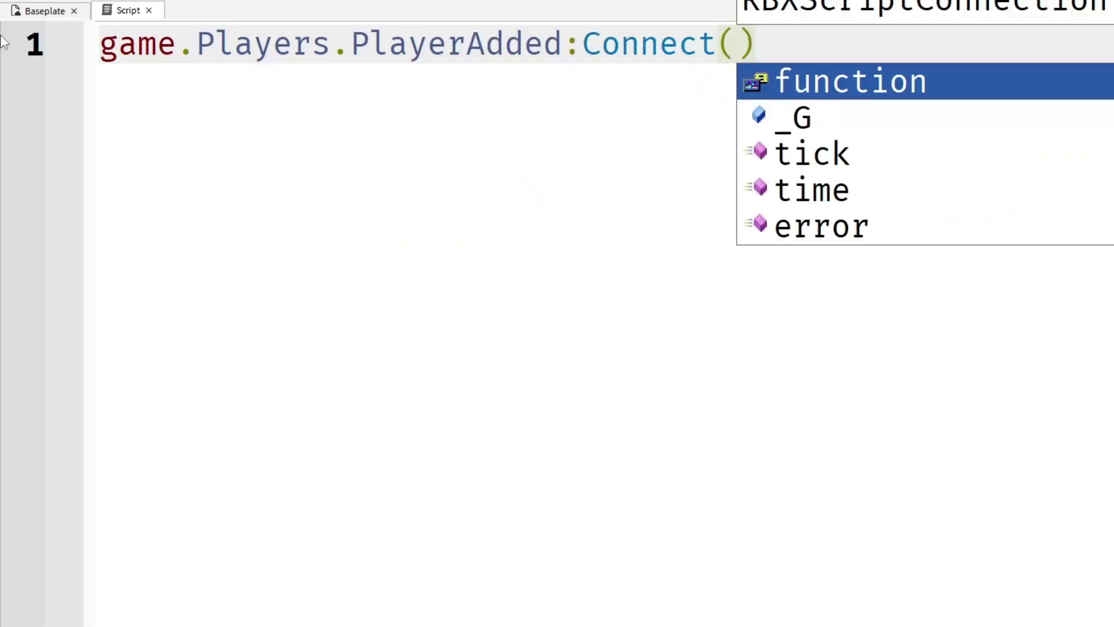
type("funct")
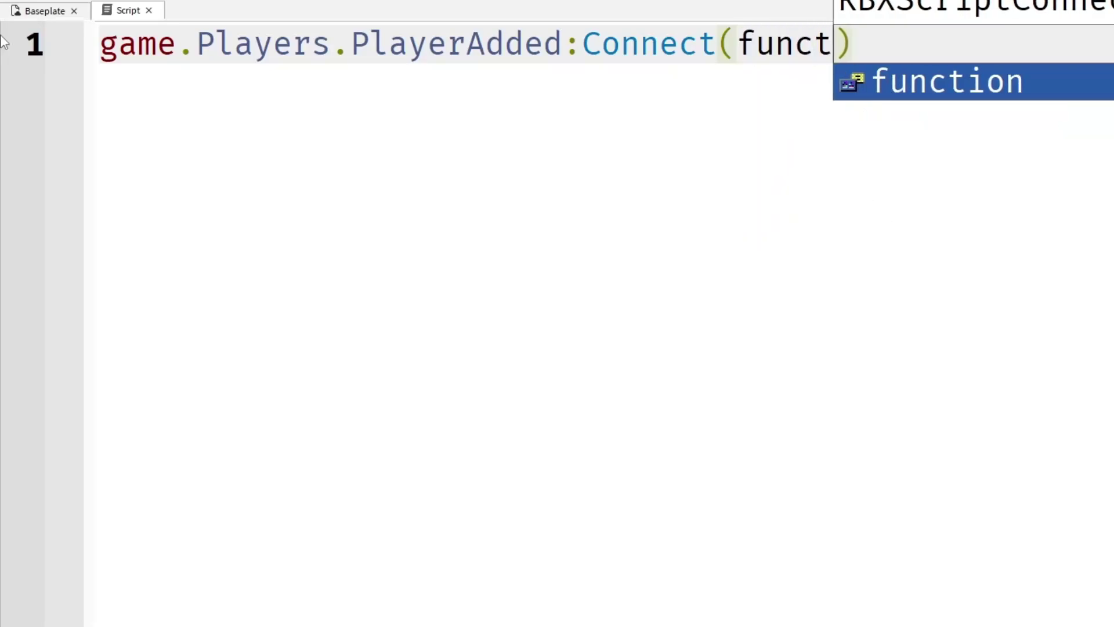
key("Tab")
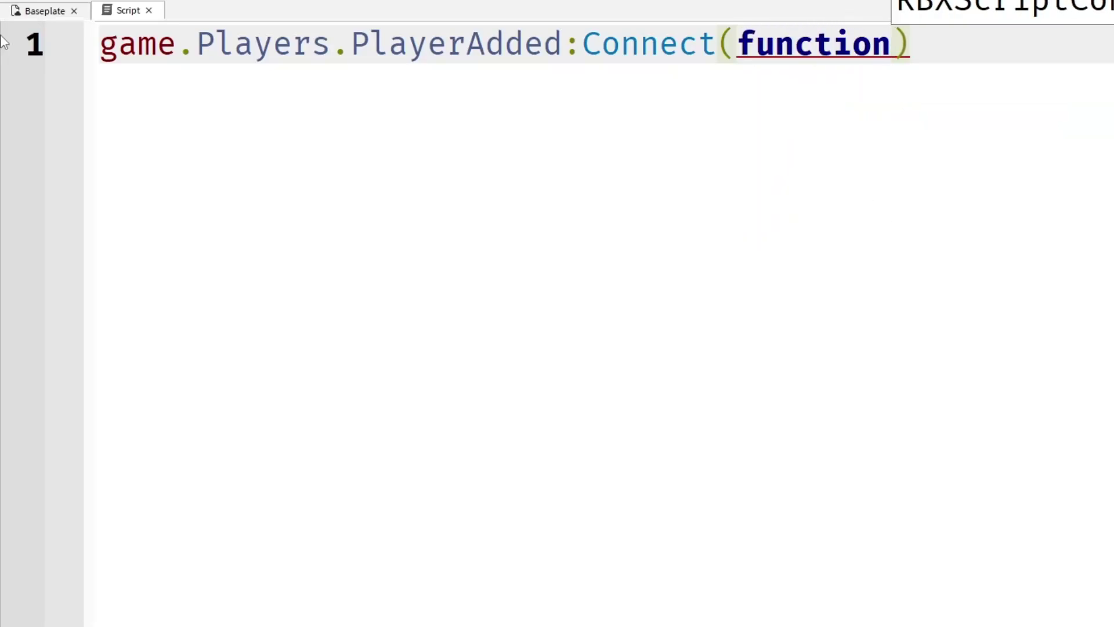
type("(")
key("End")
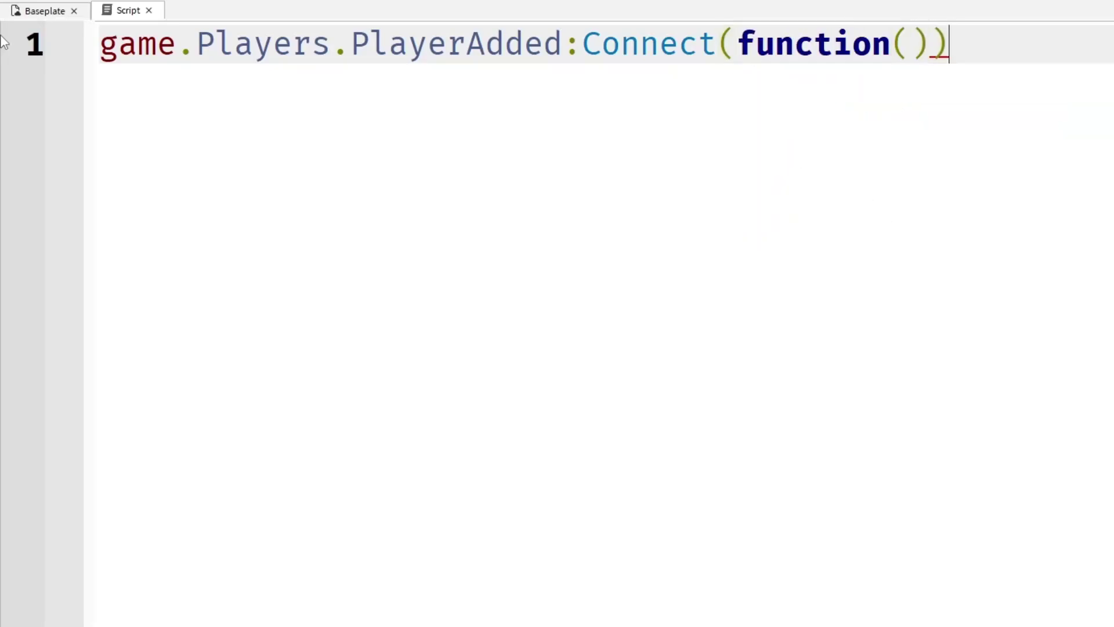
key("Return")
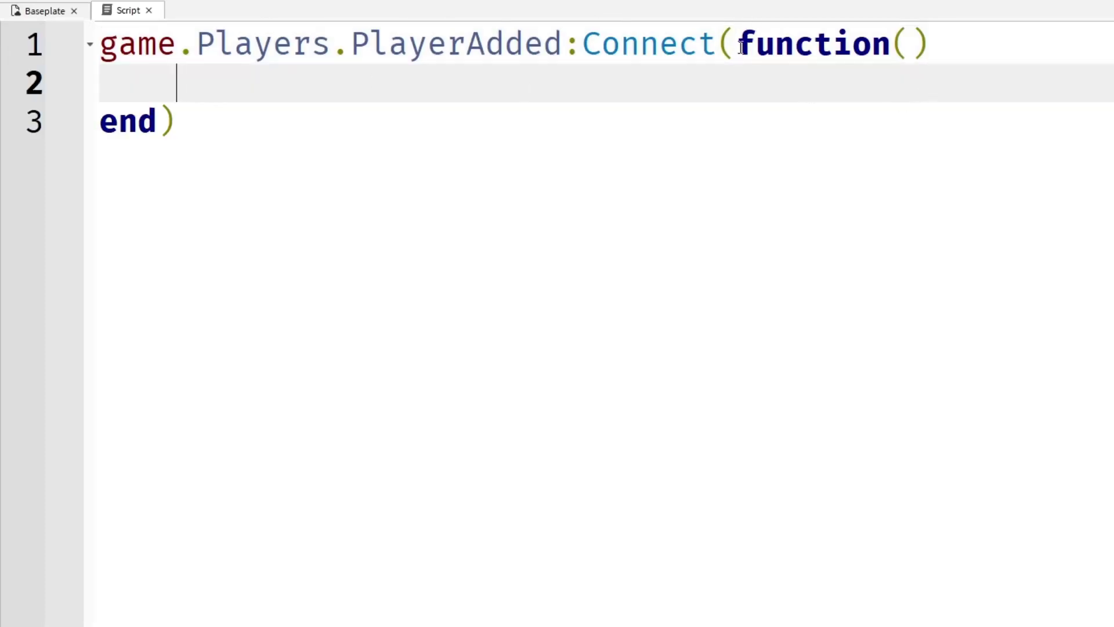
Examine the function keyword with its closing end, and the capital letters in Players and PlayerAdded
left_click_drag(738, 47, 930, 48)
left_click(907, 49)
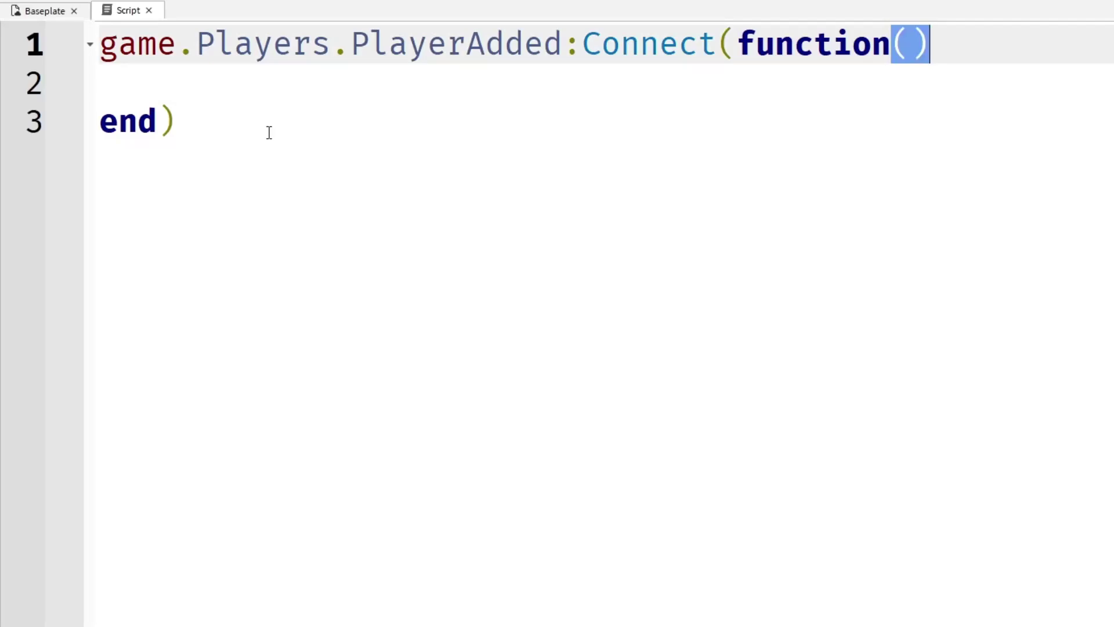
left_click_drag(157, 123, 91, 126)
left_click(179, 126)
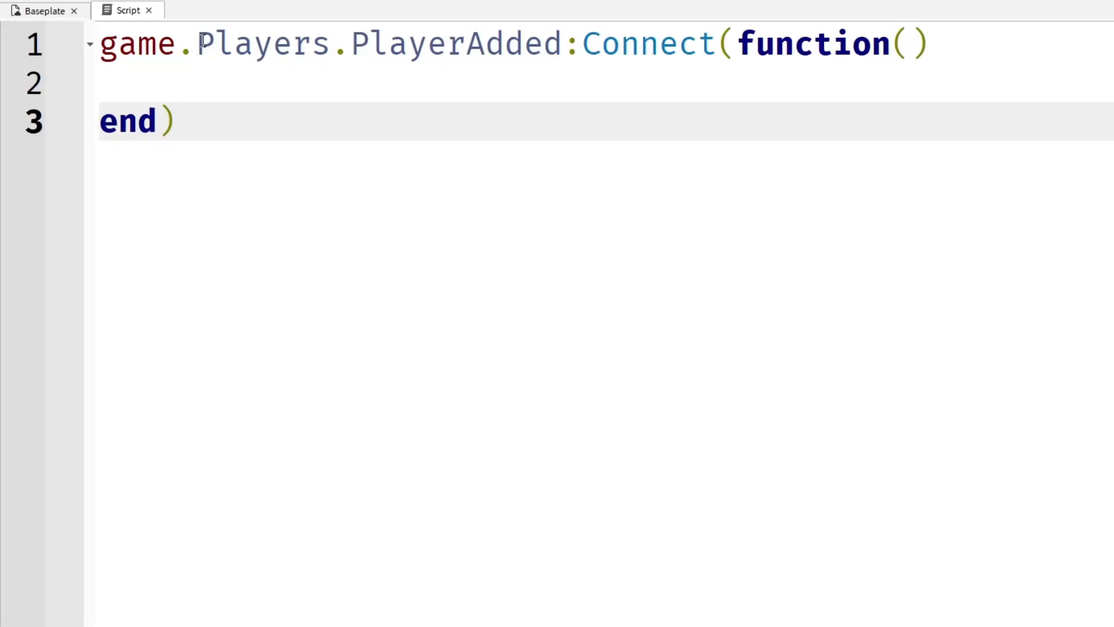
left_click_drag(203, 40, 211, 42)
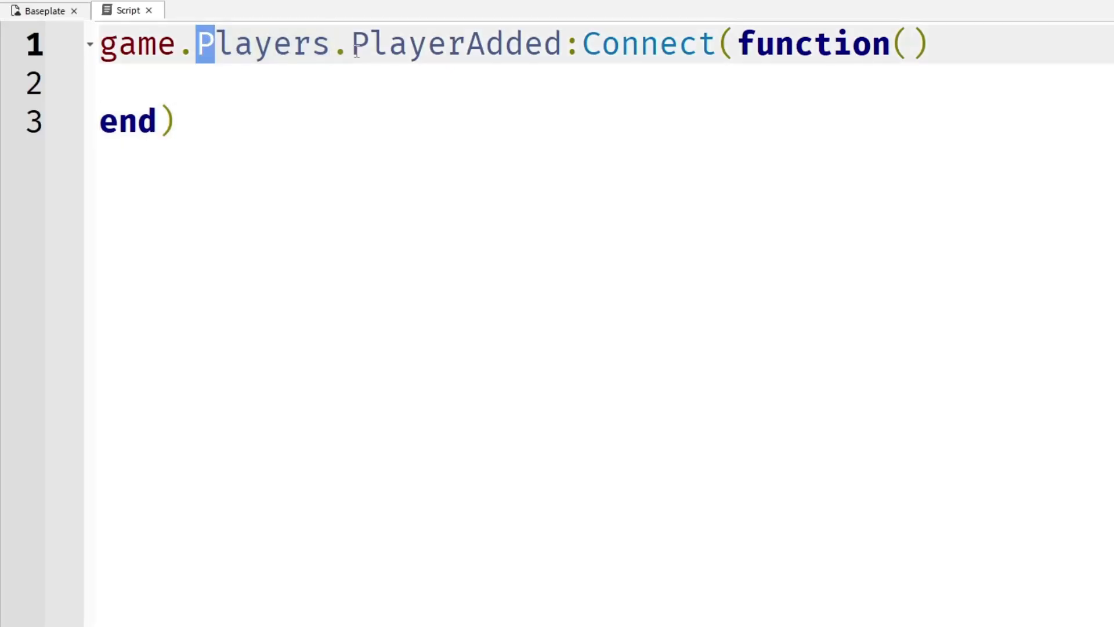
left_click_drag(369, 50, 356, 50)
left_click_drag(467, 45, 485, 45)
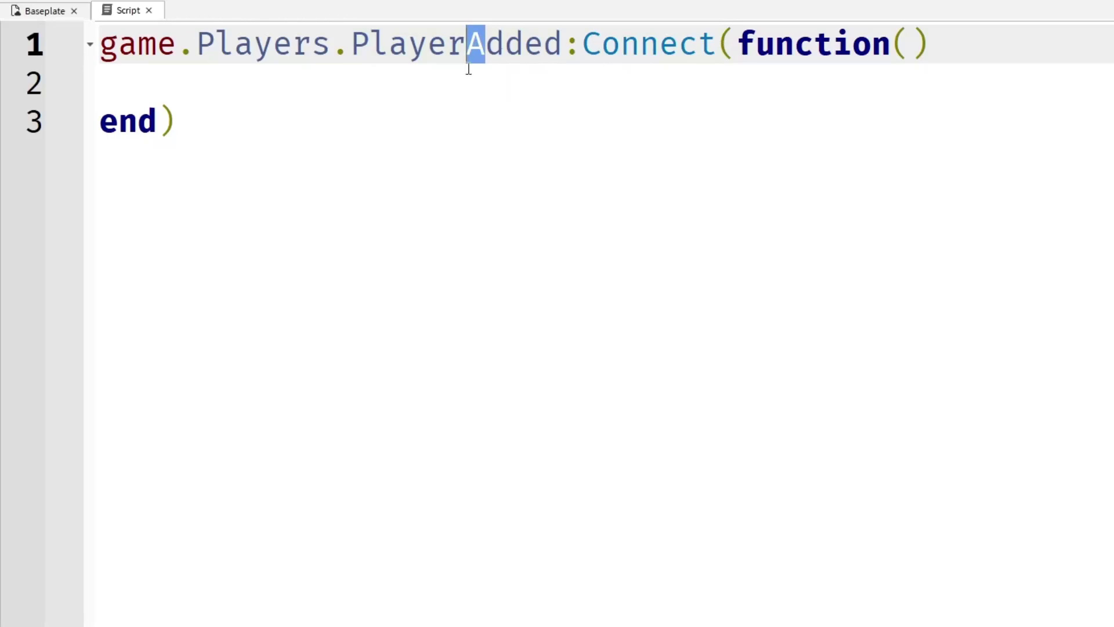
Try spelling PlayerAdded with a lowercase p and restore its capital P
left_click_drag(371, 45, 352, 45)
type("p")
left_click(457, 165)
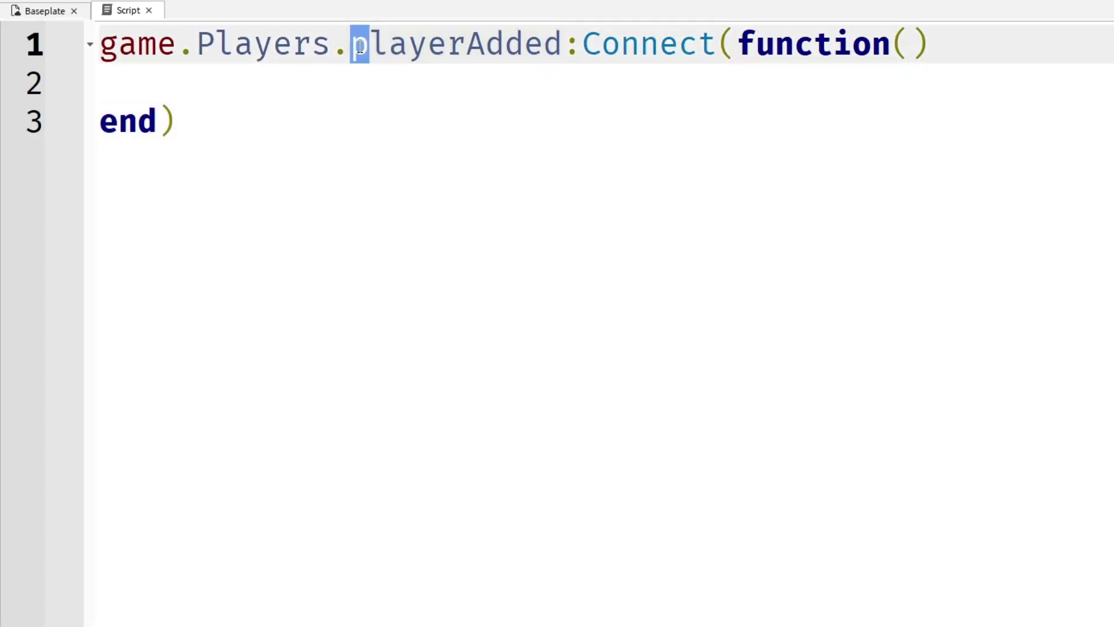
type("\\p")
key("BackSpace")
key("BackSpace")
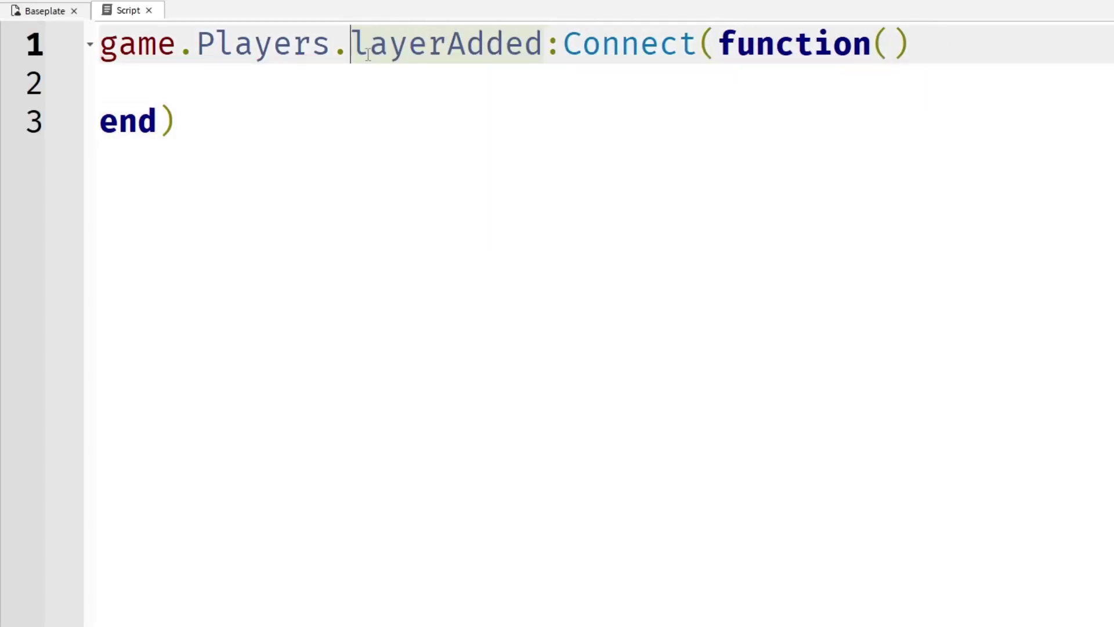
type("P")
left_click(860, 70)
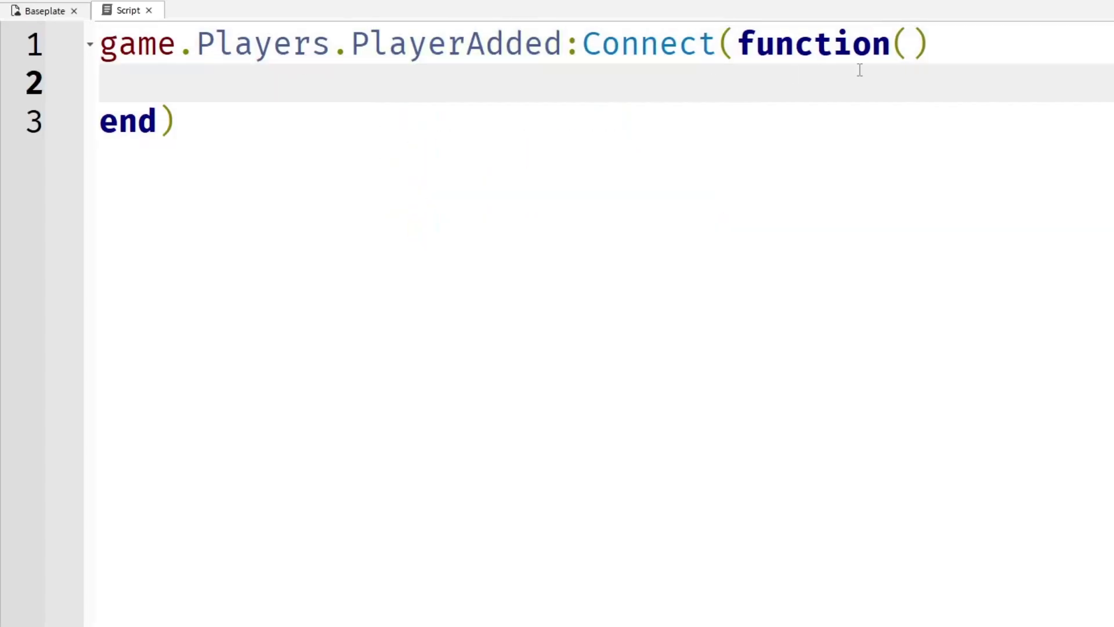
Give the PlayerAdded function a parameter named player
left_click(911, 44)
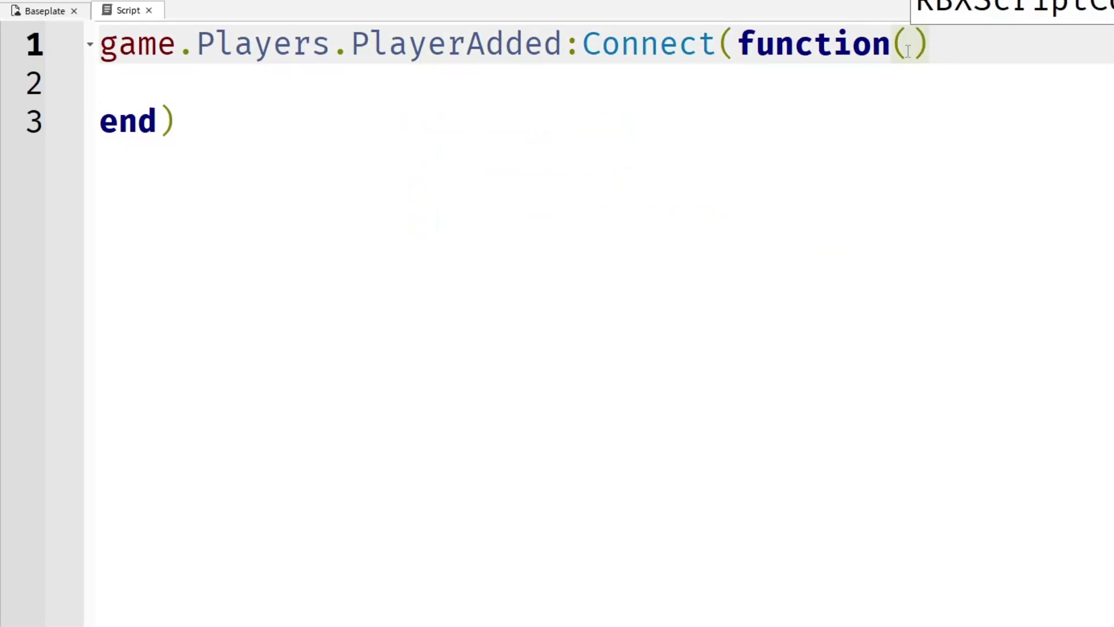
type("player")
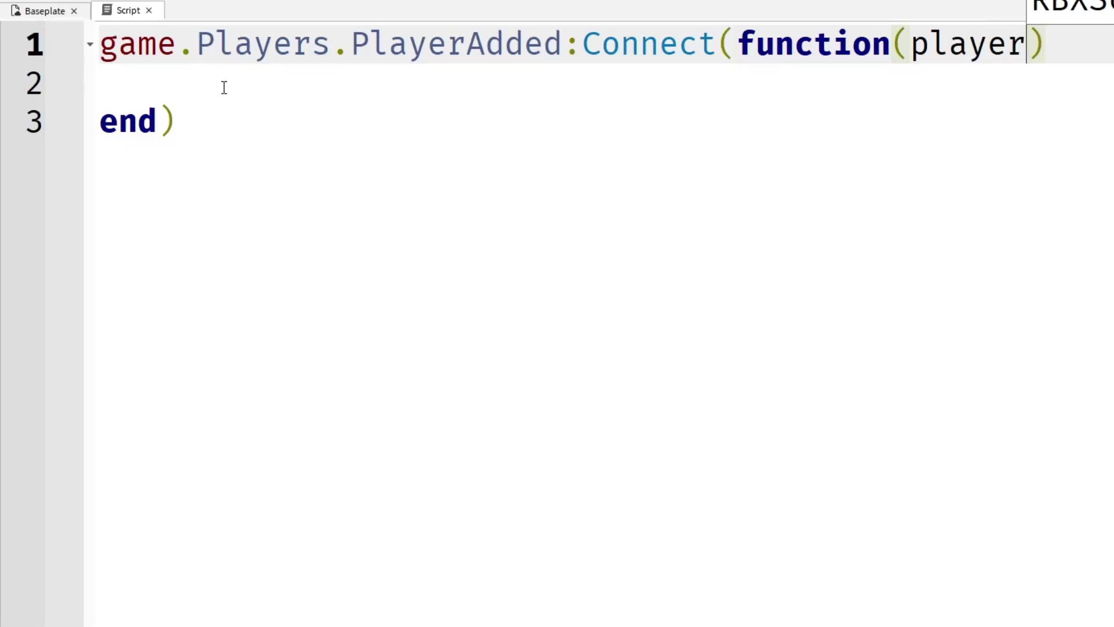
double_click(1019, 49)
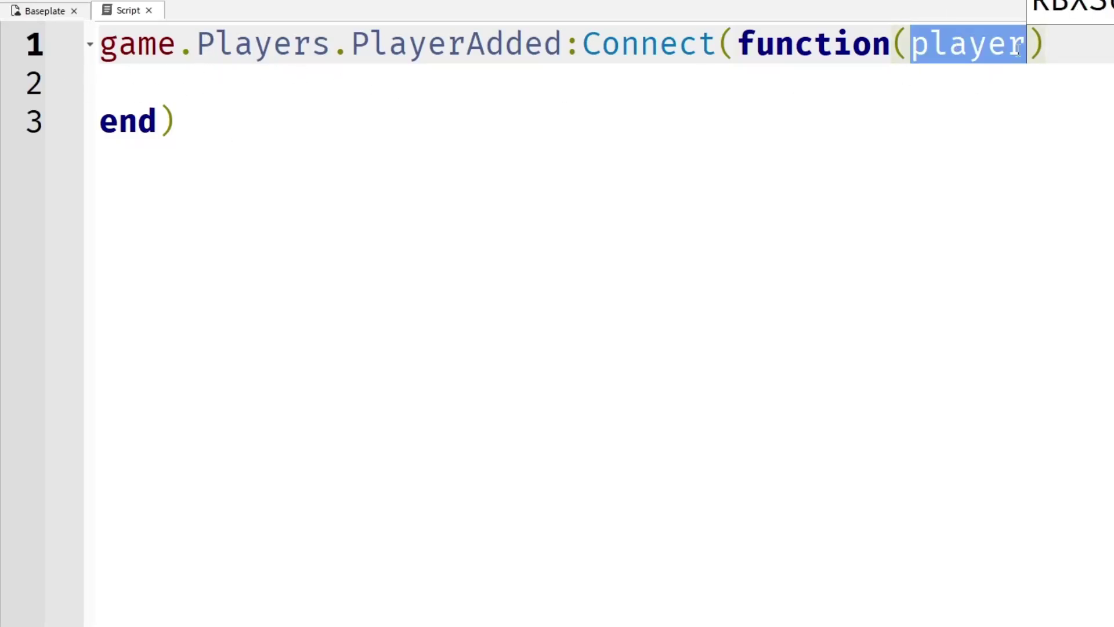
Inside the PlayerAdded function, add a player.CharacterAdded:Connect(function() block containing the comment "-- Character has spawned"
left_click(871, 93)
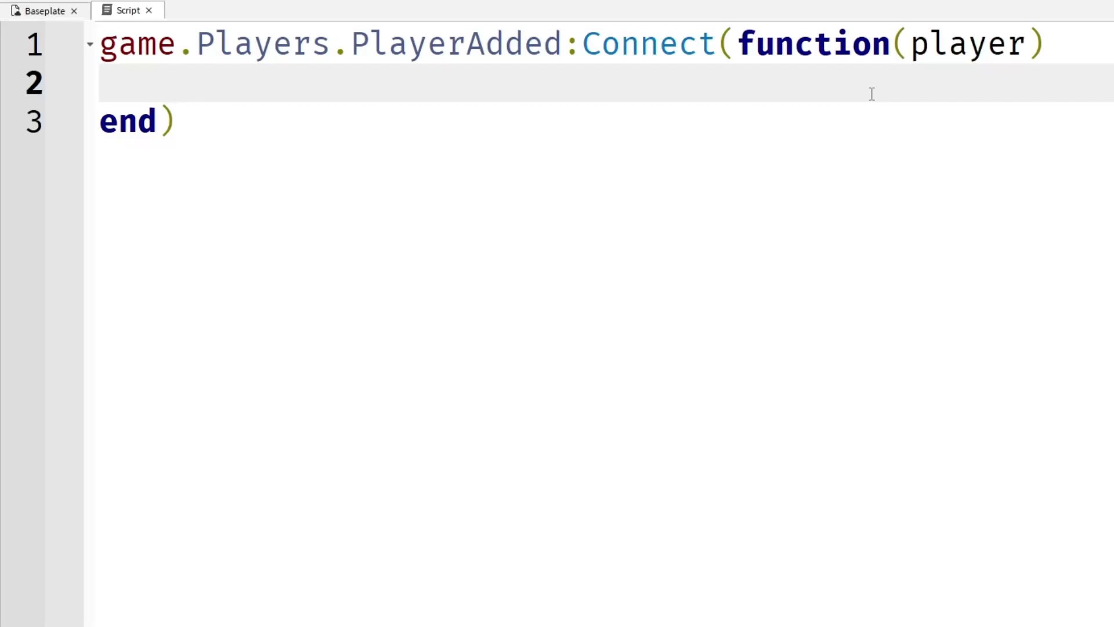
type("player.Charac")
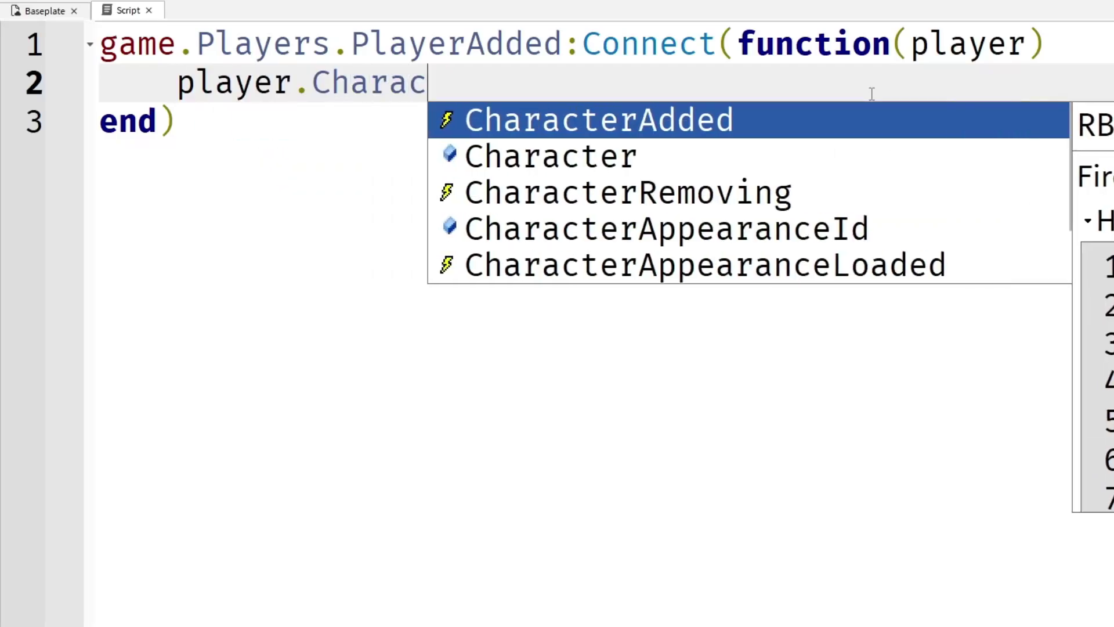
type("terAdded:Co")
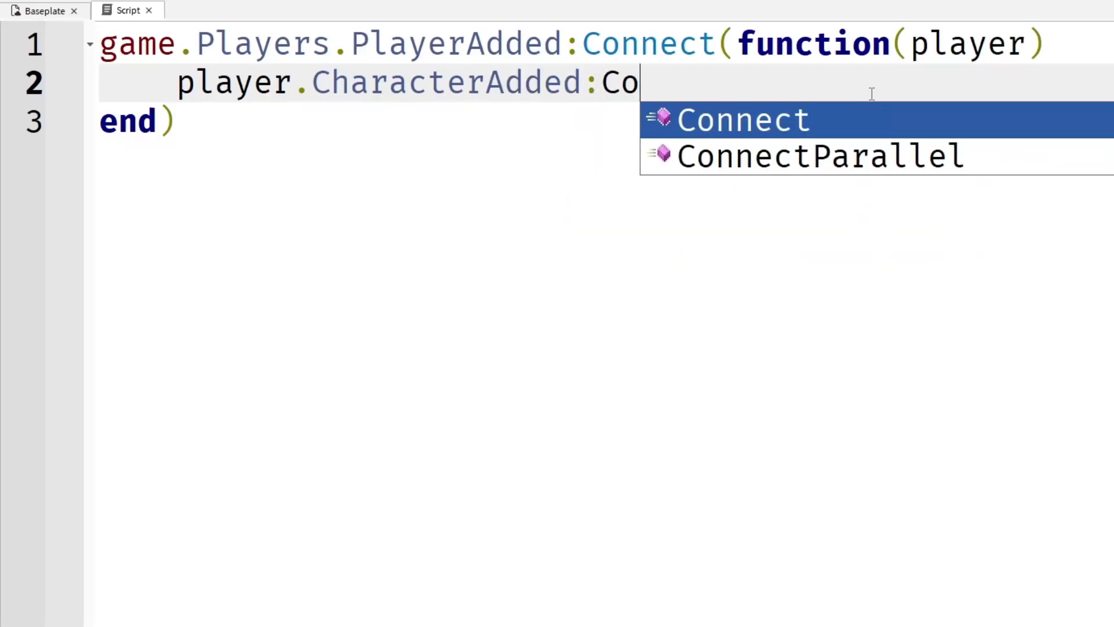
type("nnect(")
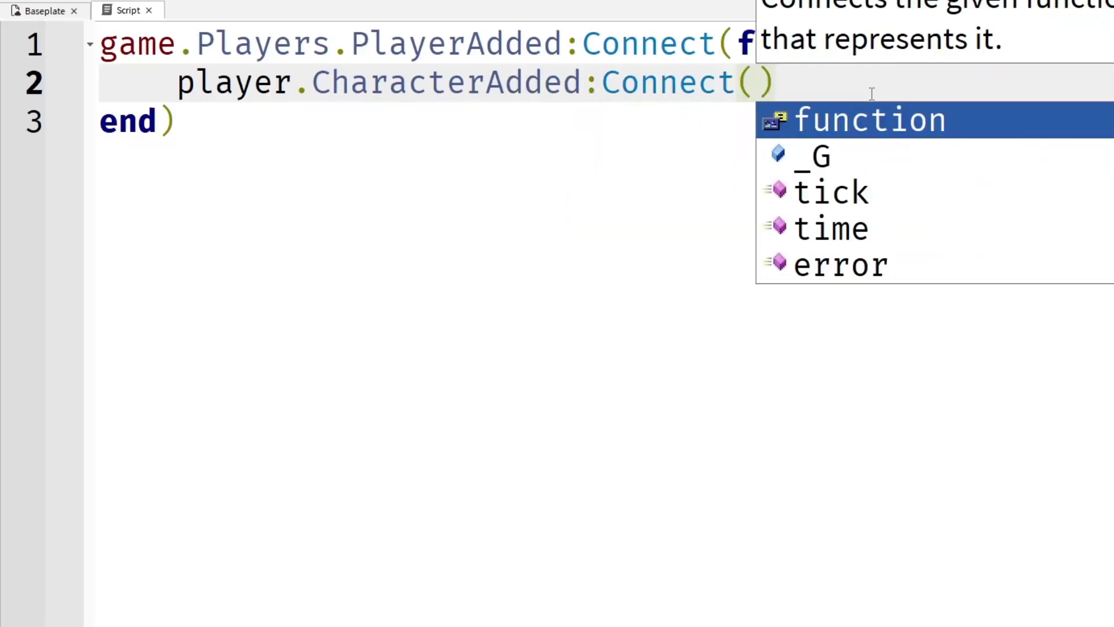
type("function")
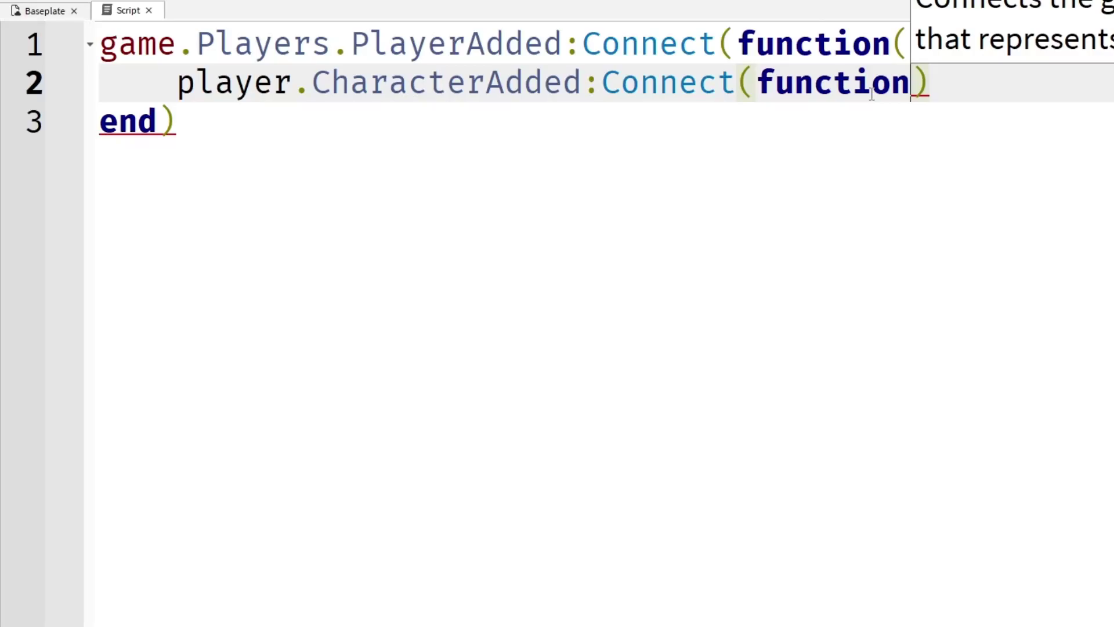
type("()")
key("Return")
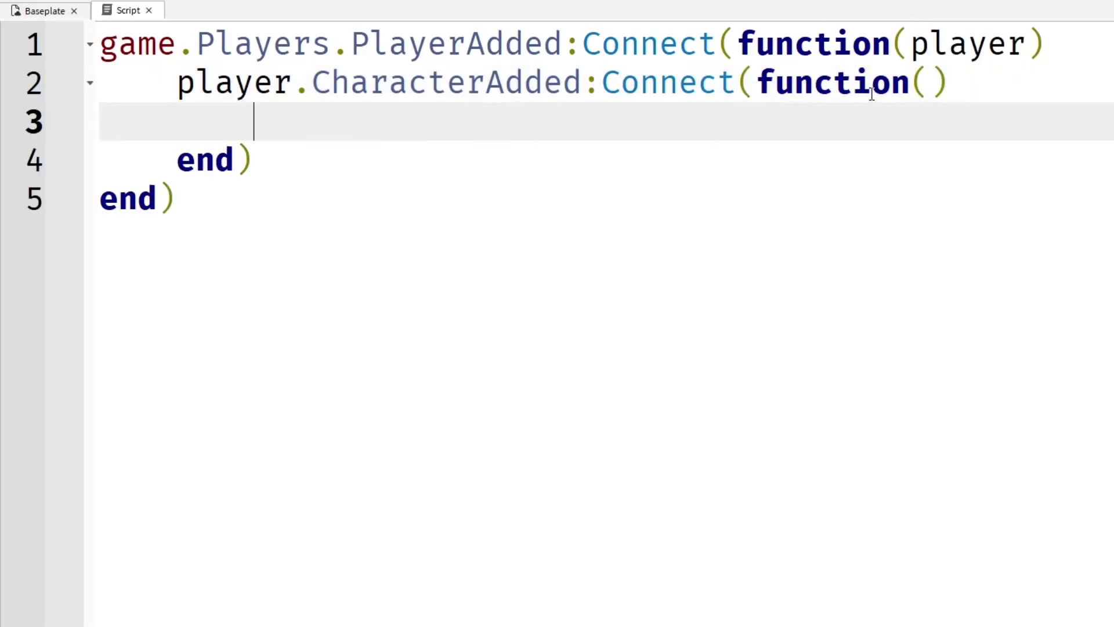
type("-- Character has spawned")
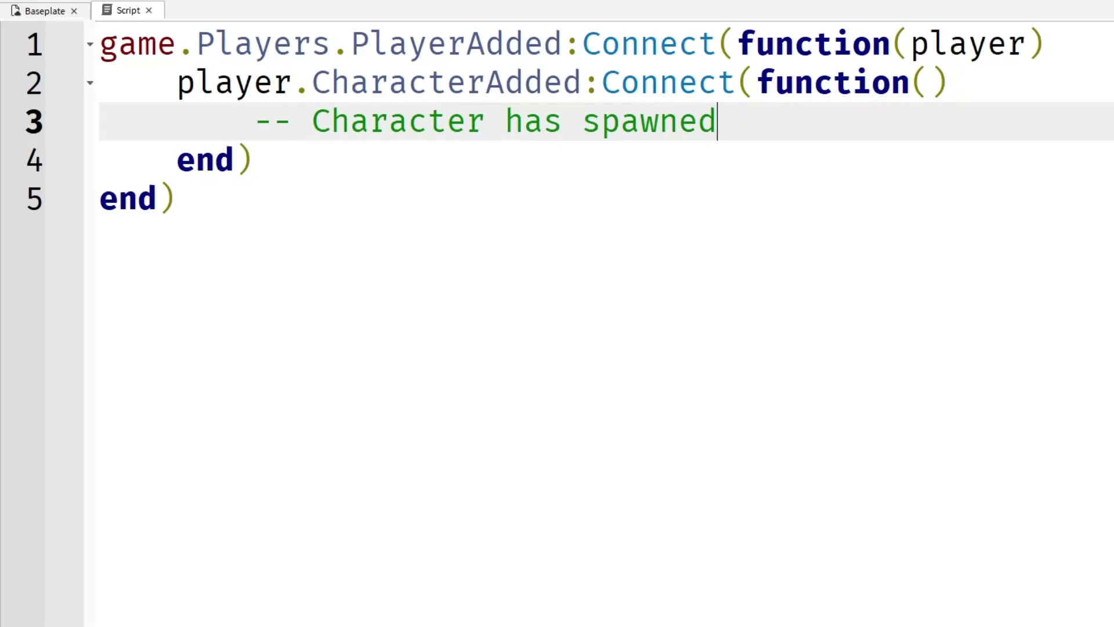
Add the comment "-- Player joined the game" as the first line inside the PlayerAdded function
left_click(1047, 43)
key("Return")
type("-- ")
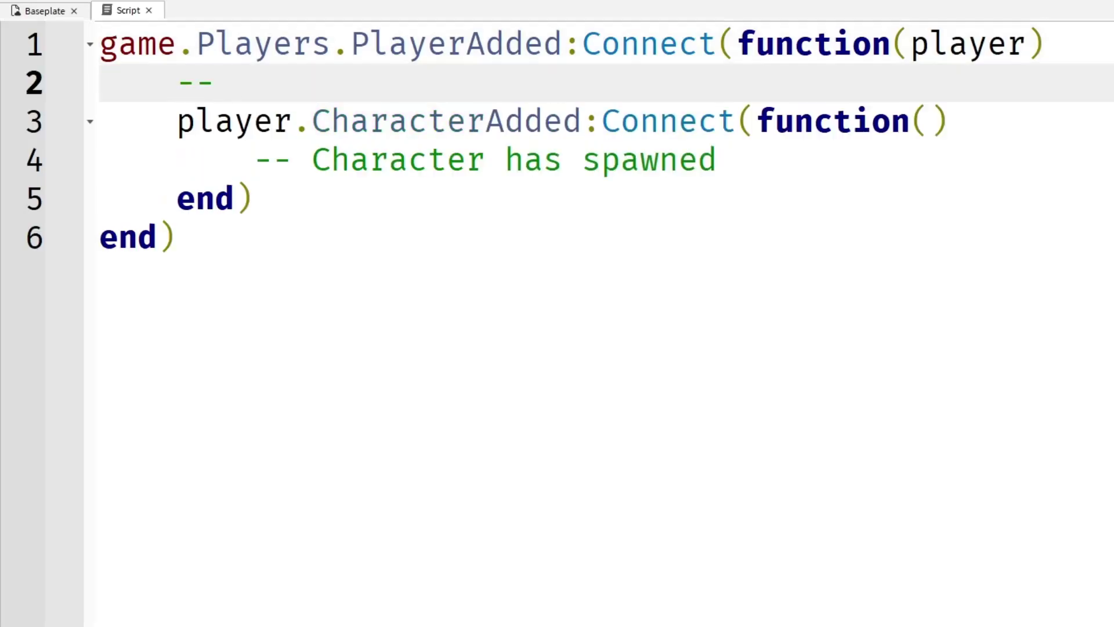
type("Player joined")
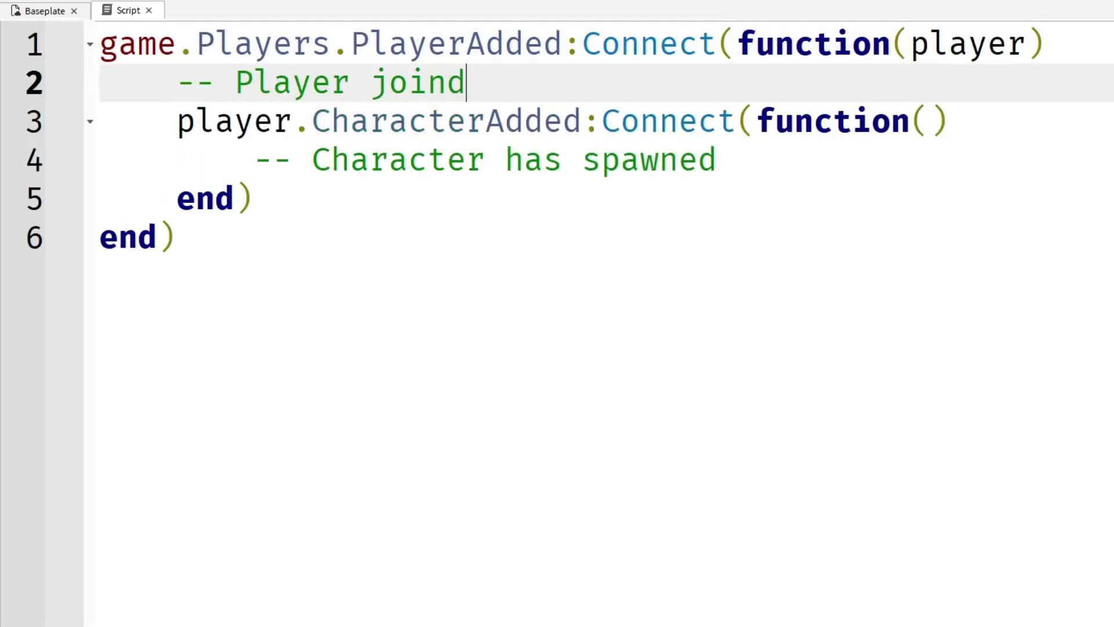
key("BackSpace")
type("ed the gam")
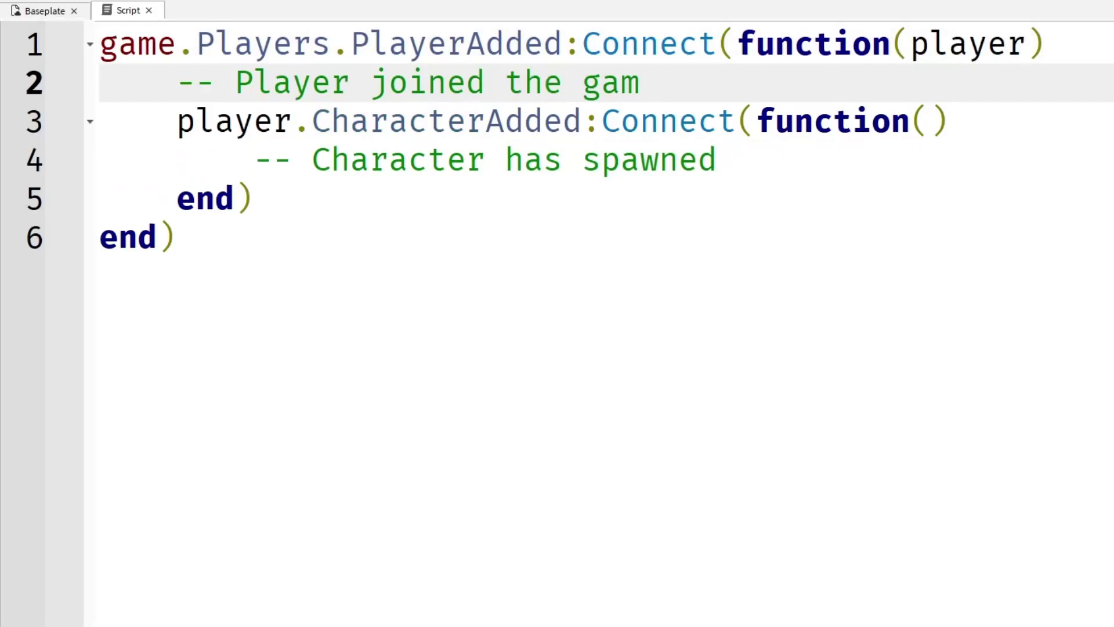
type("e")
Give the CharacterAdded function a parameter named character
double_click(214, 125)
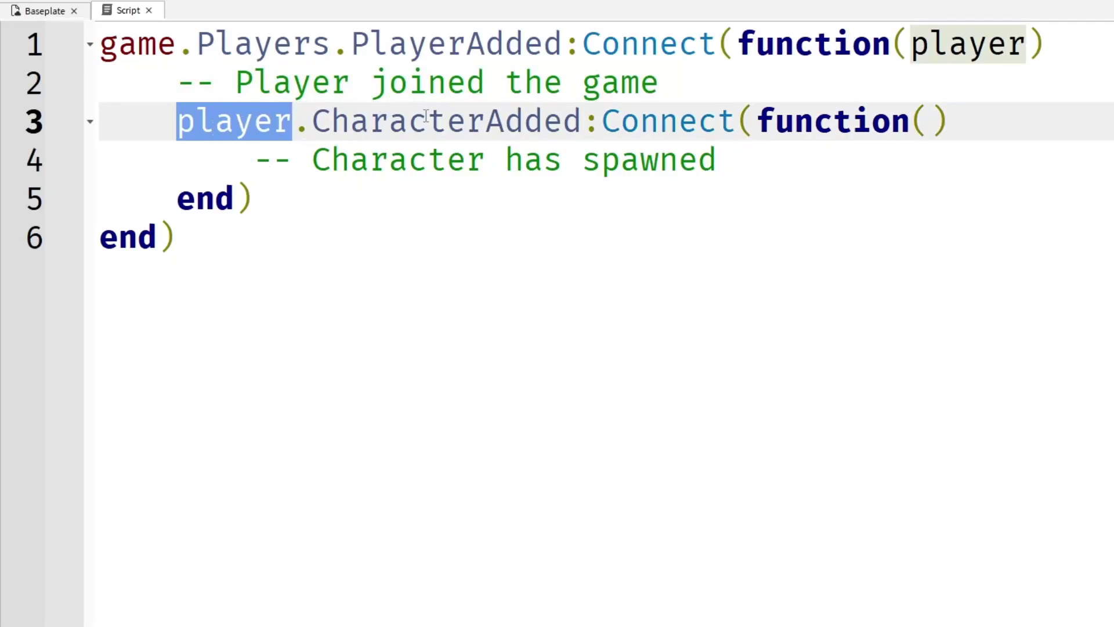
left_click(927, 129)
type("cha")
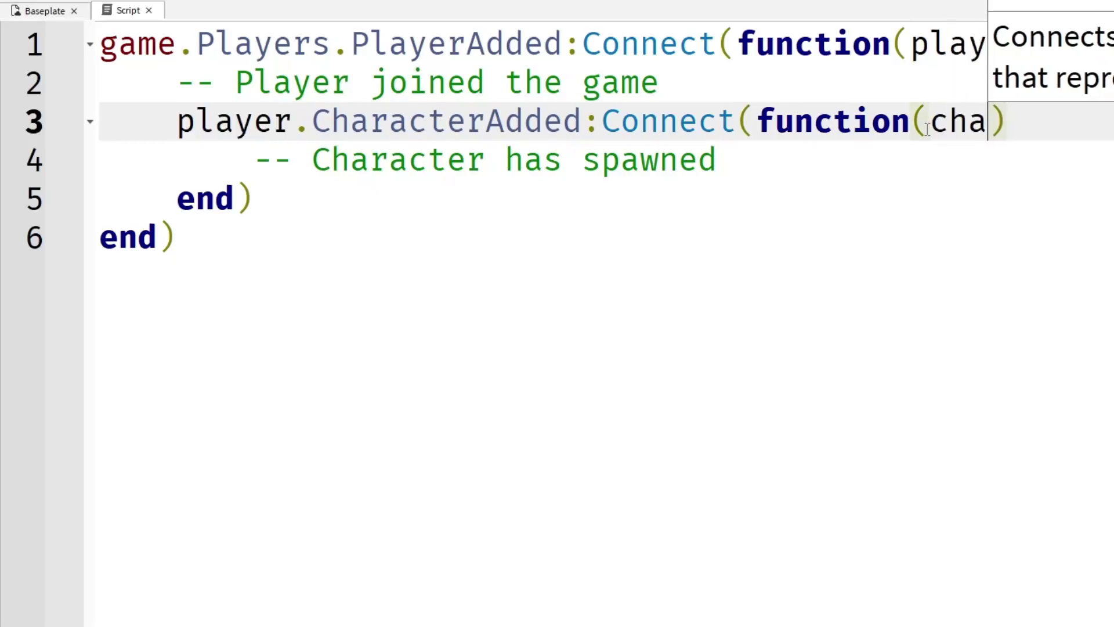
type("racter")
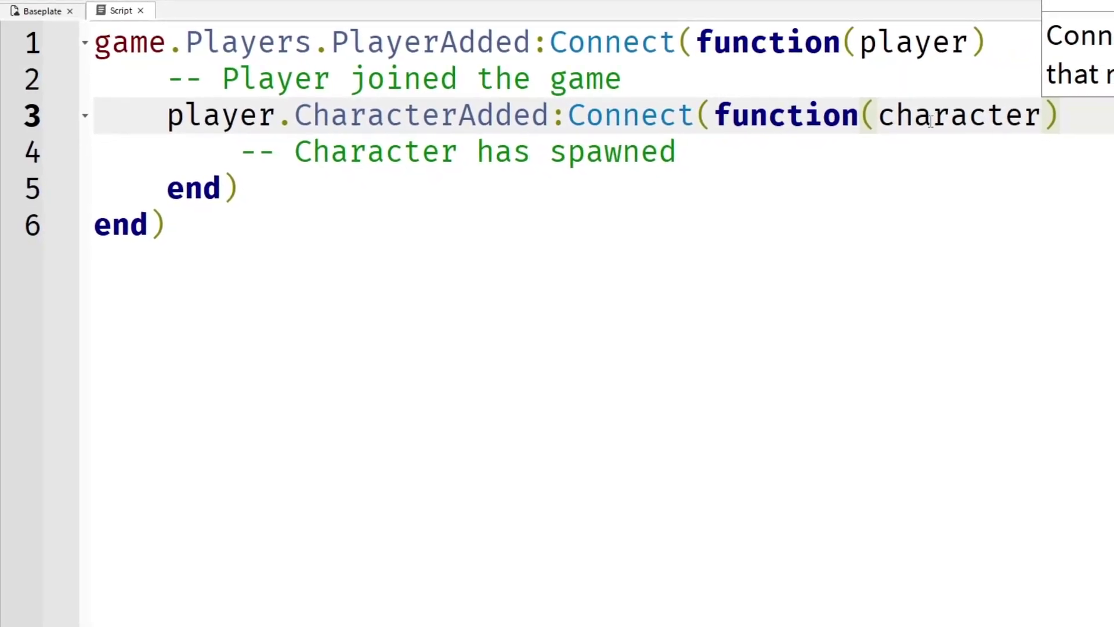
double_click(930, 122)
left_click(766, 149)
left_click(949, 109)
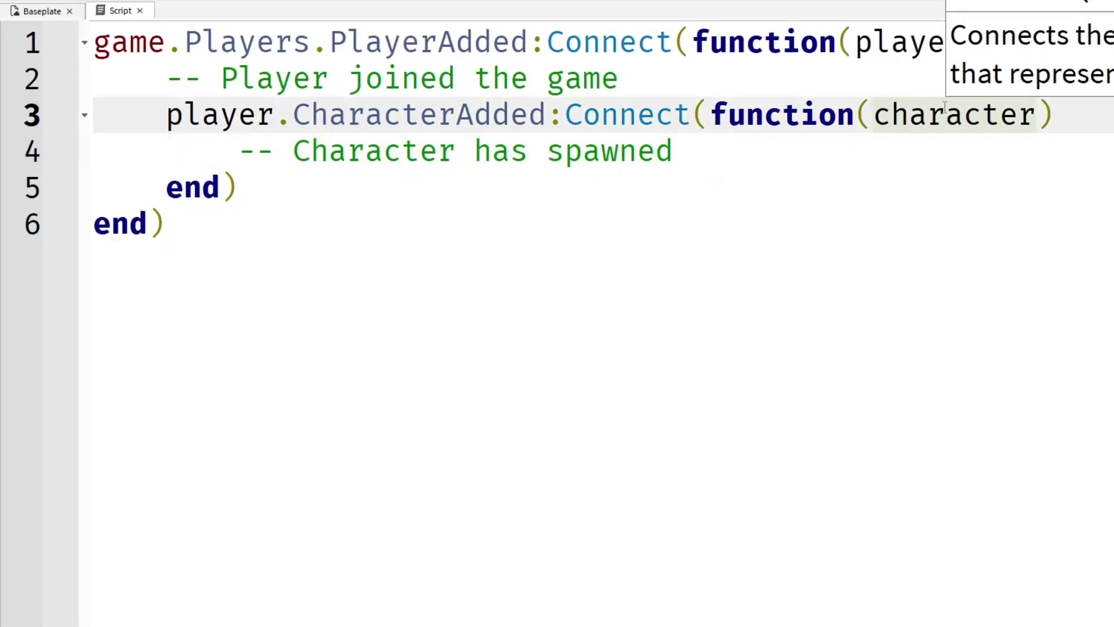
double_click(944, 110)
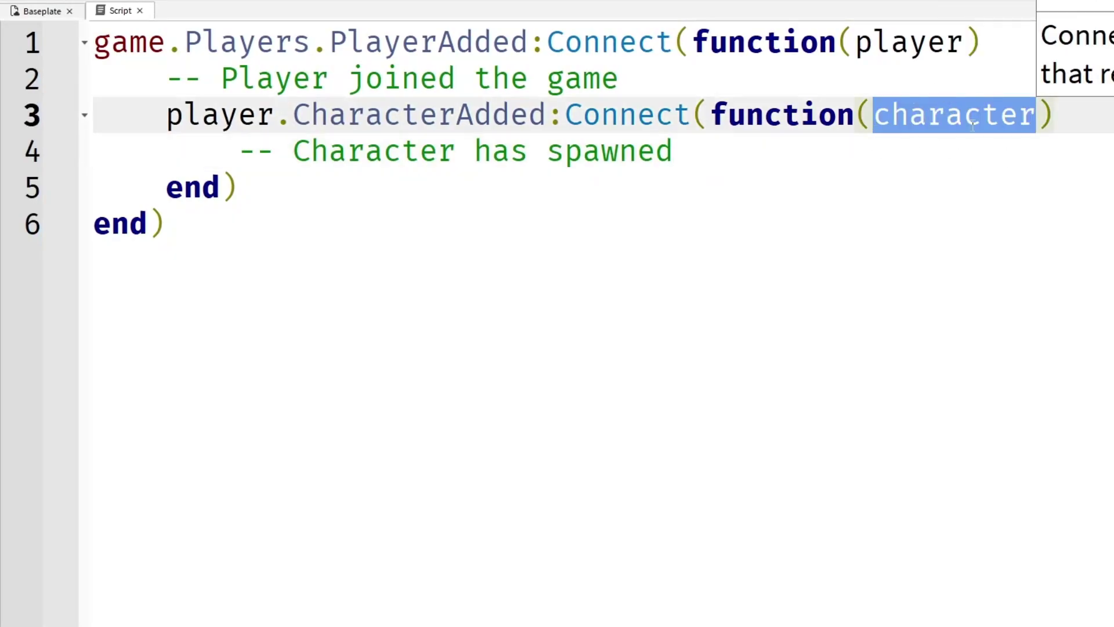
Below the "Character has spawned" comment, add the line character.Humanoid.UseJumpPower = true
left_click(894, 158)
key("Return")
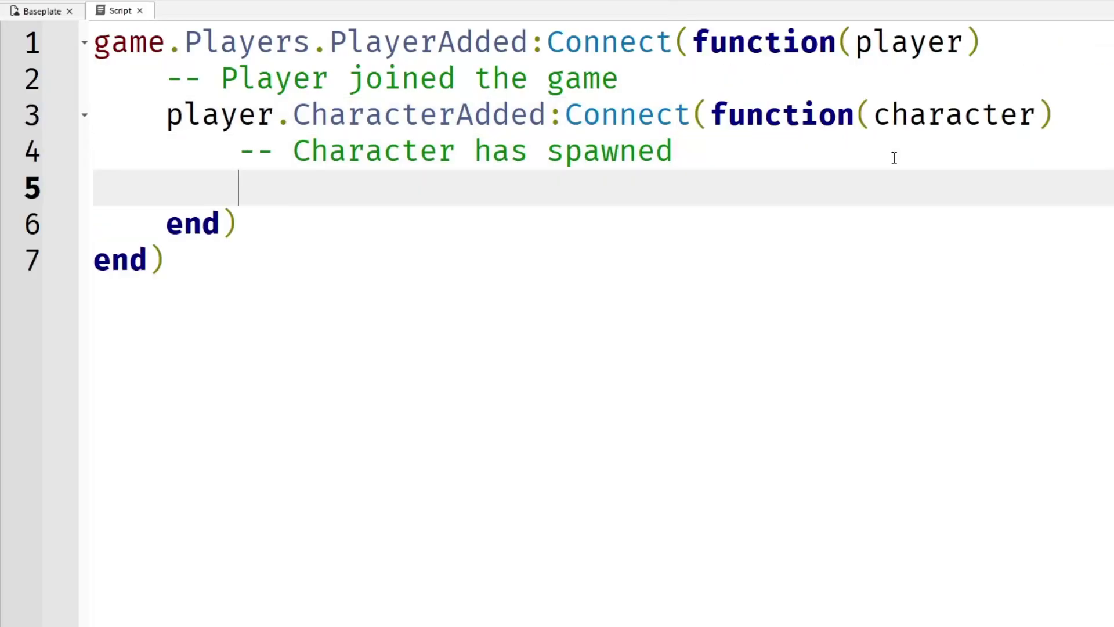
type("character.Humano")
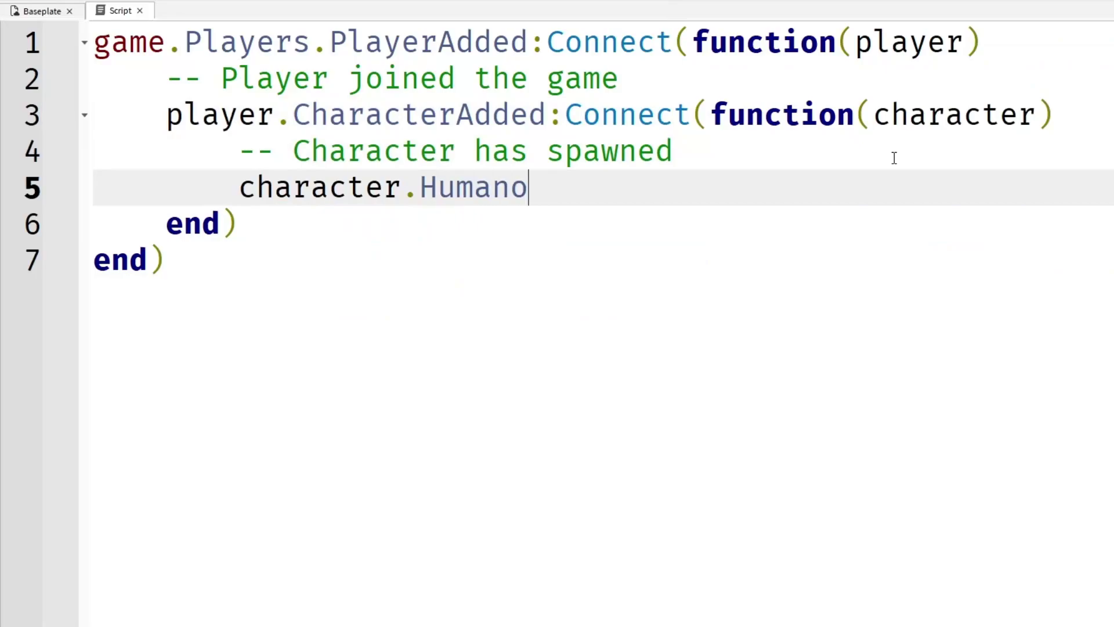
type("id")
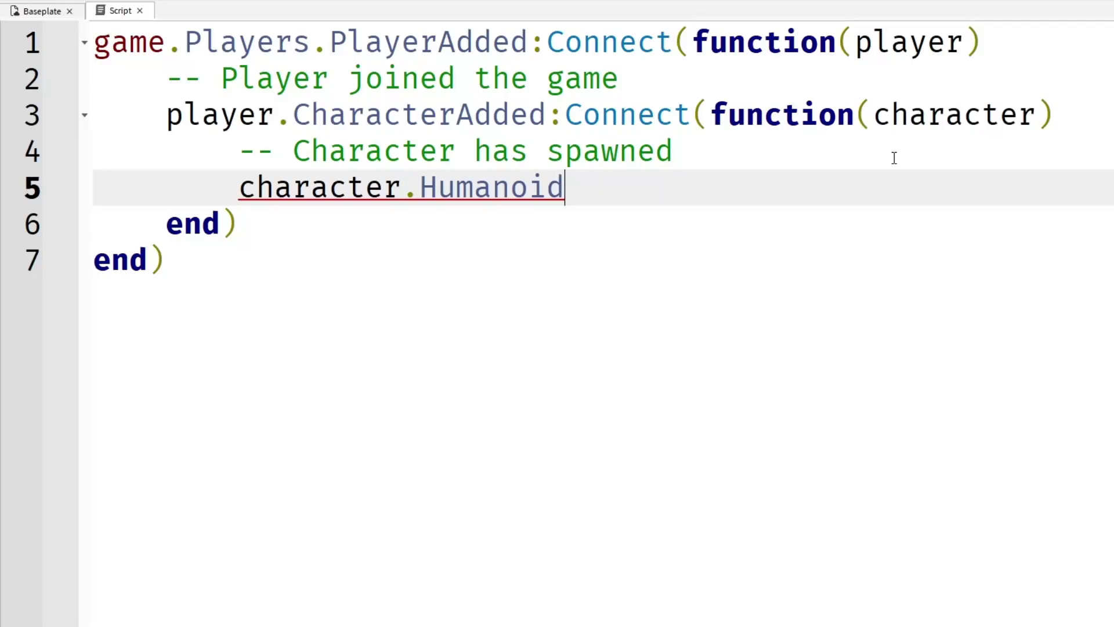
type(".UseJumpPower = true")
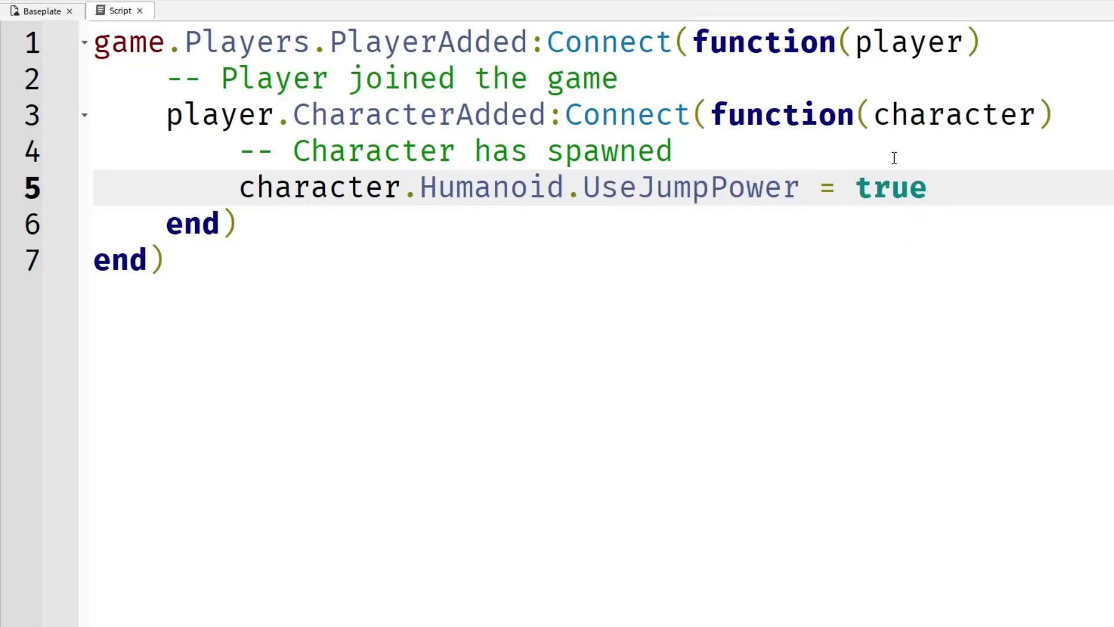
Add the line character.Humanoid.JumpPower = 0 below the UseJumpPower line
key("Return")
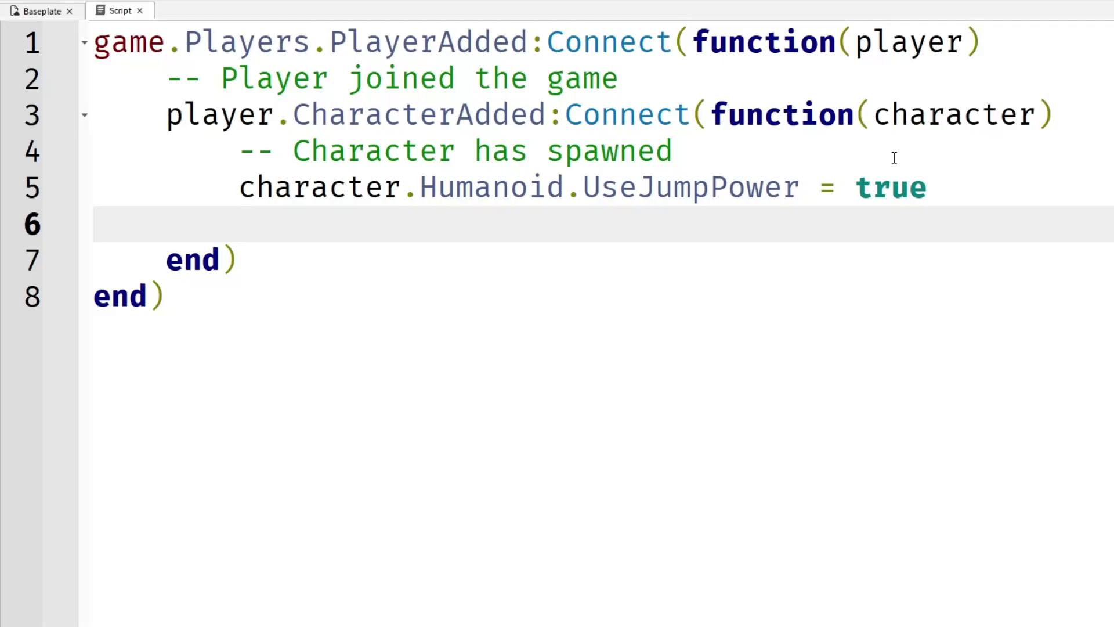
type("char")
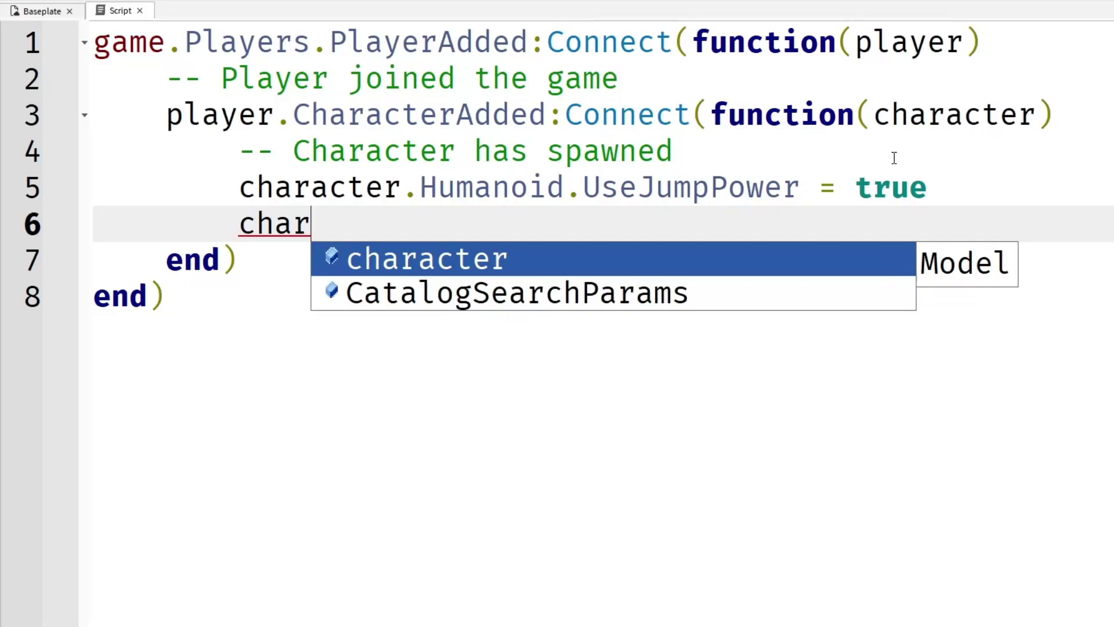
type("a")
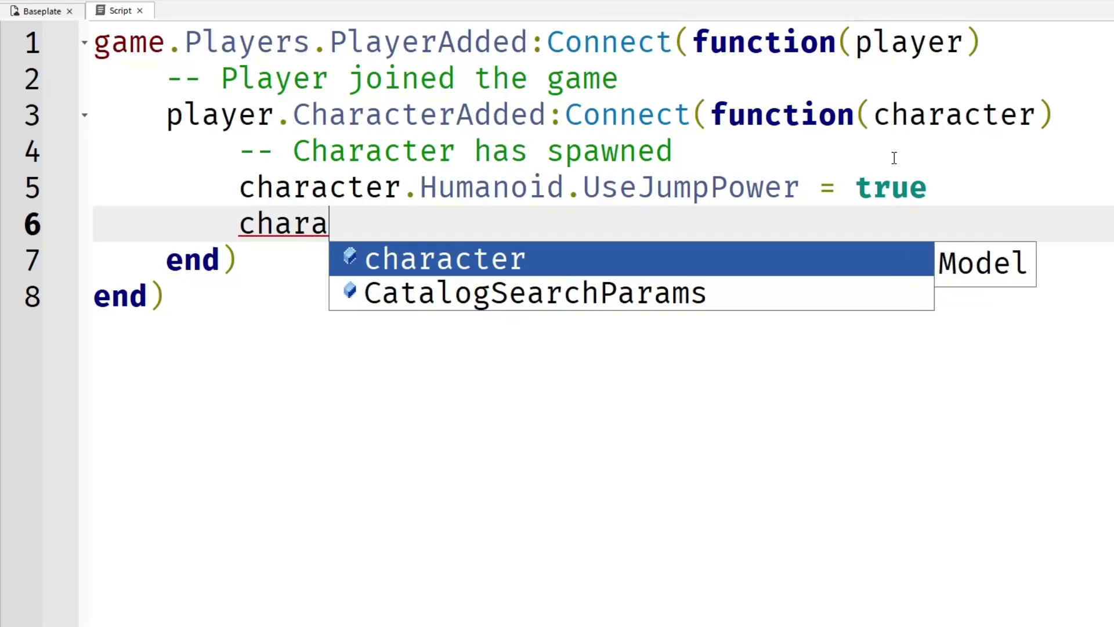
type("cter")
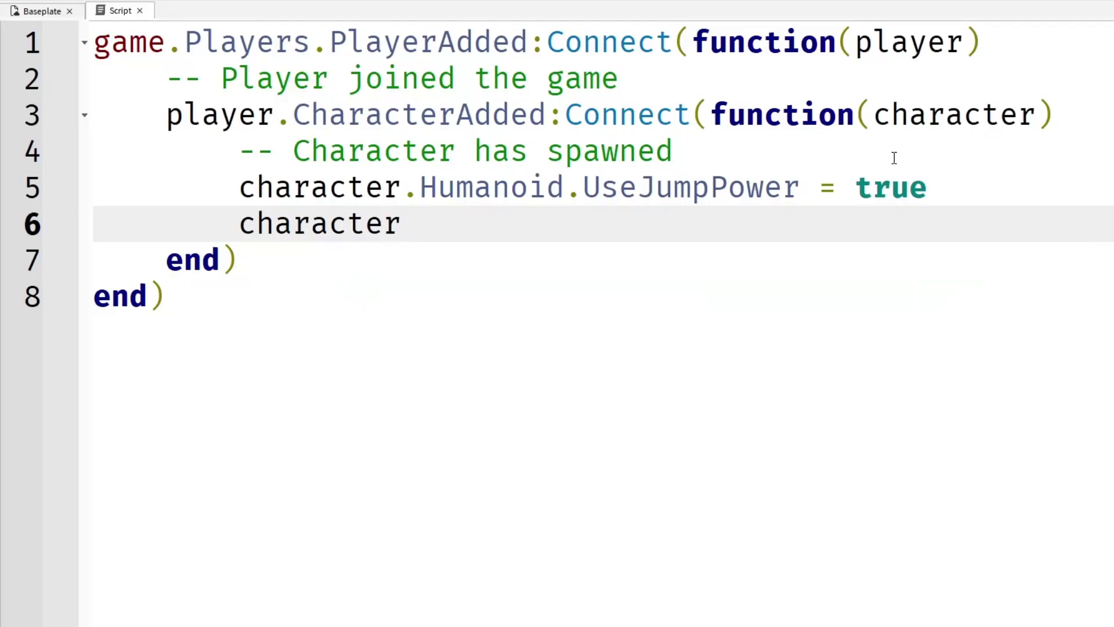
type(".Humanoid.")
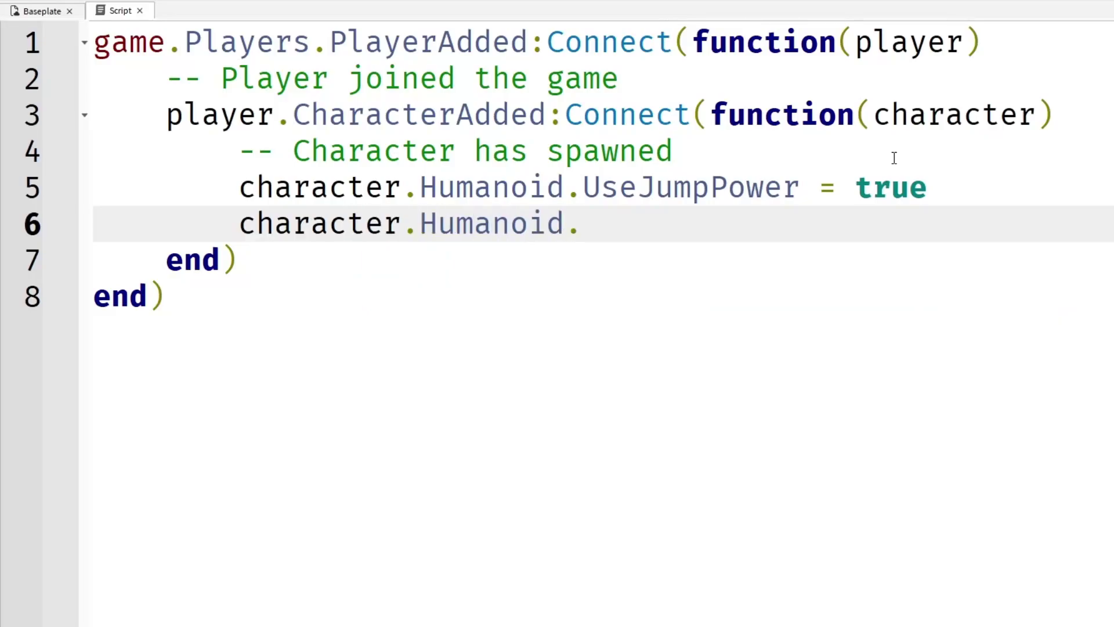
type("JumpPow")
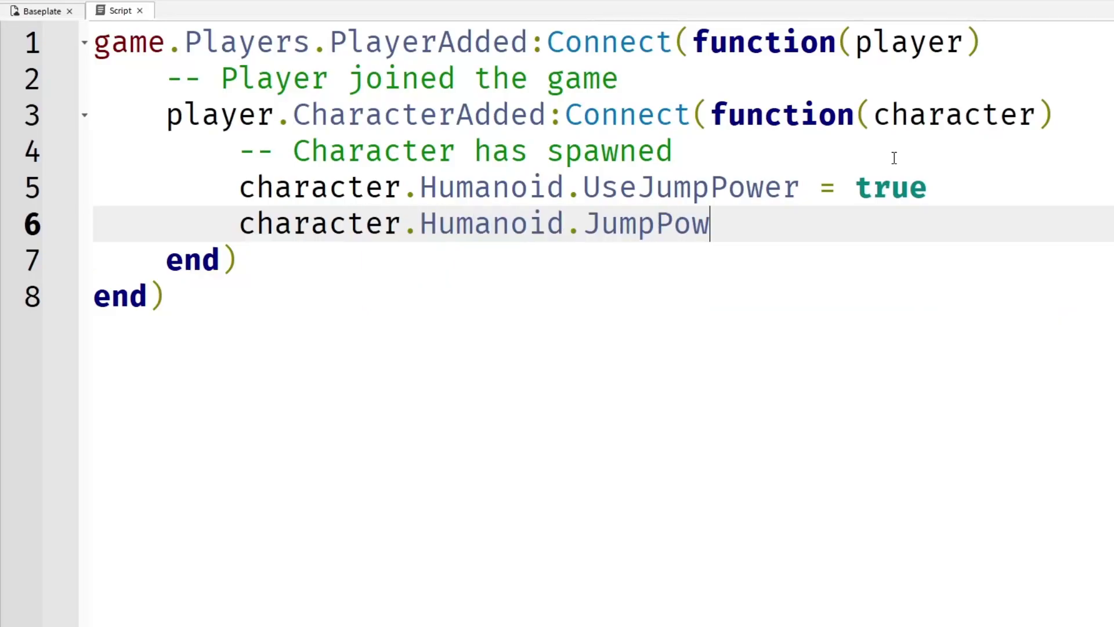
type("er = 0")
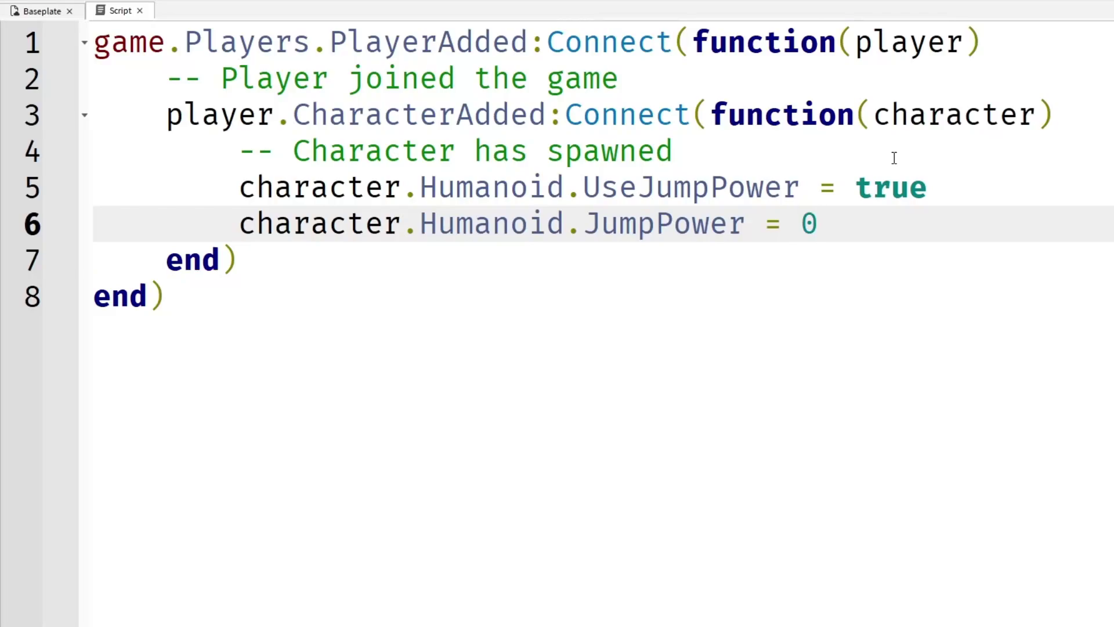
left_click(601, 225)
left_click_drag(601, 225, 583, 225)
left_click_drag(655, 225, 672, 225)
left_click(444, 226)
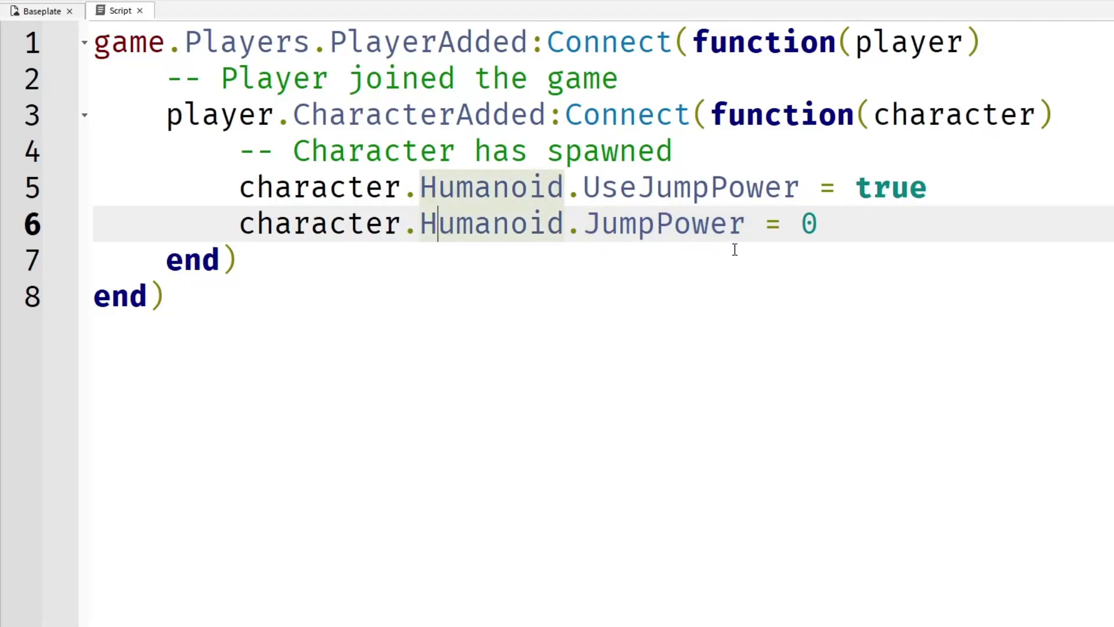
left_click(891, 230)
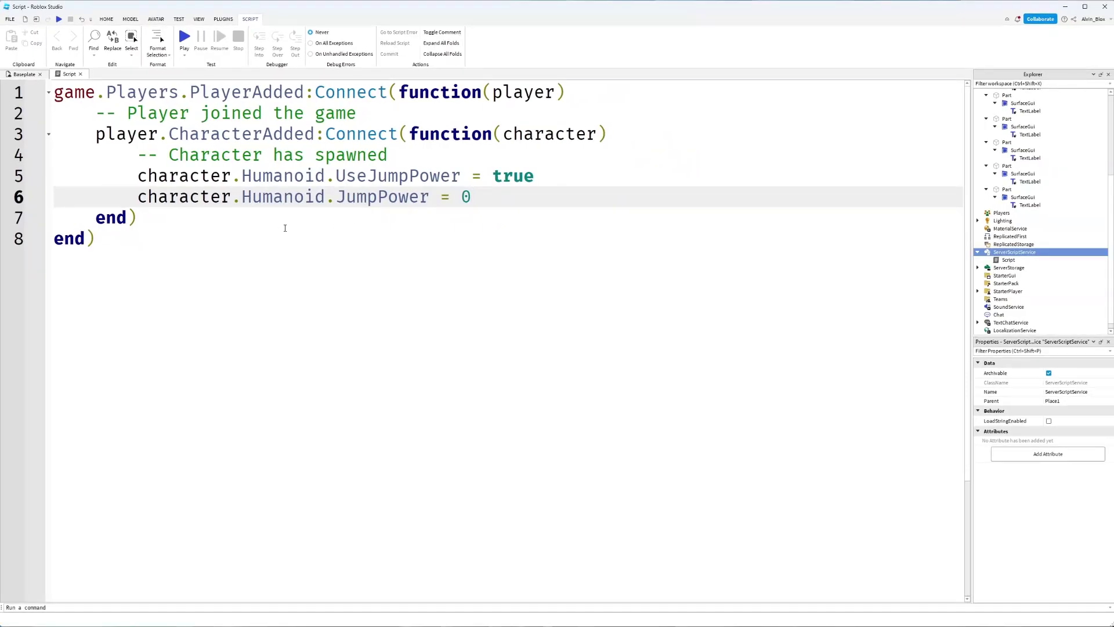
Return to the Baseplate scene and start a Play Here test near the staircase
left_click(25, 75)
scroll(563, 488, "down", 10)
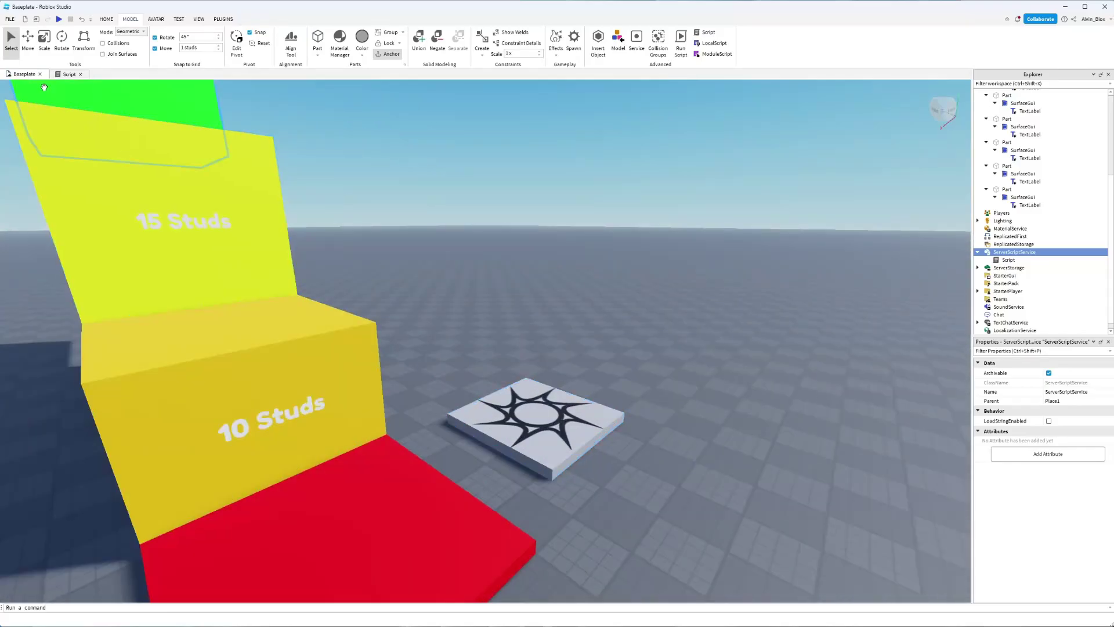
left_click(107, 19)
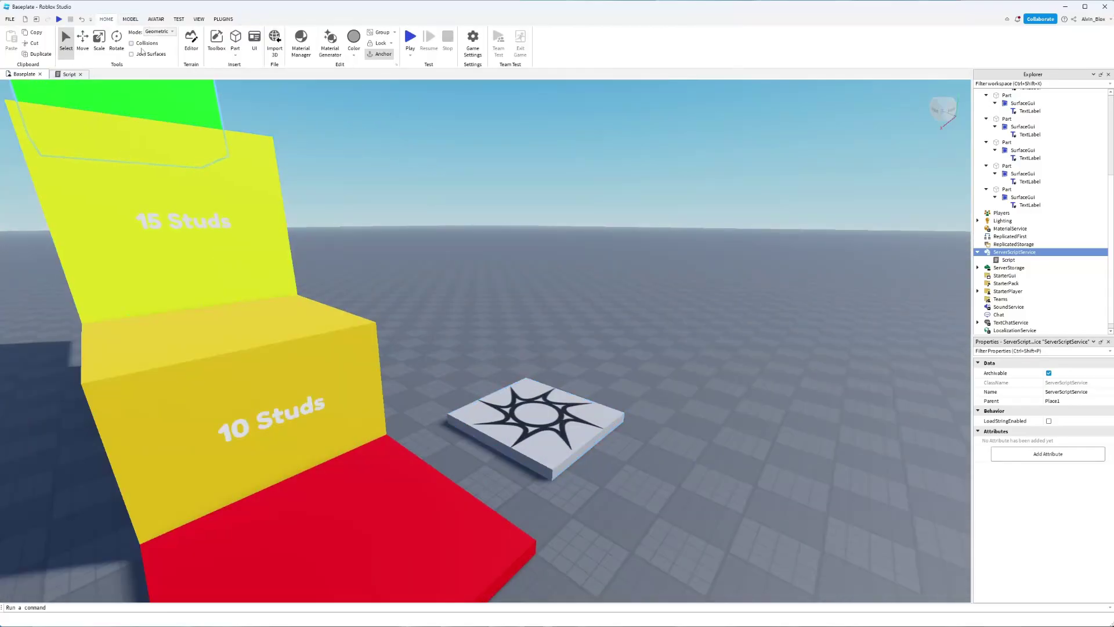
mouse_move(527, 440)
right_mouse_down()
mouse_move(515, 450)
mouse_move(525, 428)
right_mouse_up()
left_click_drag(721, 356, 709, 369)
left_click(681, 458)
right_click_drag(681, 459, 668, 409)
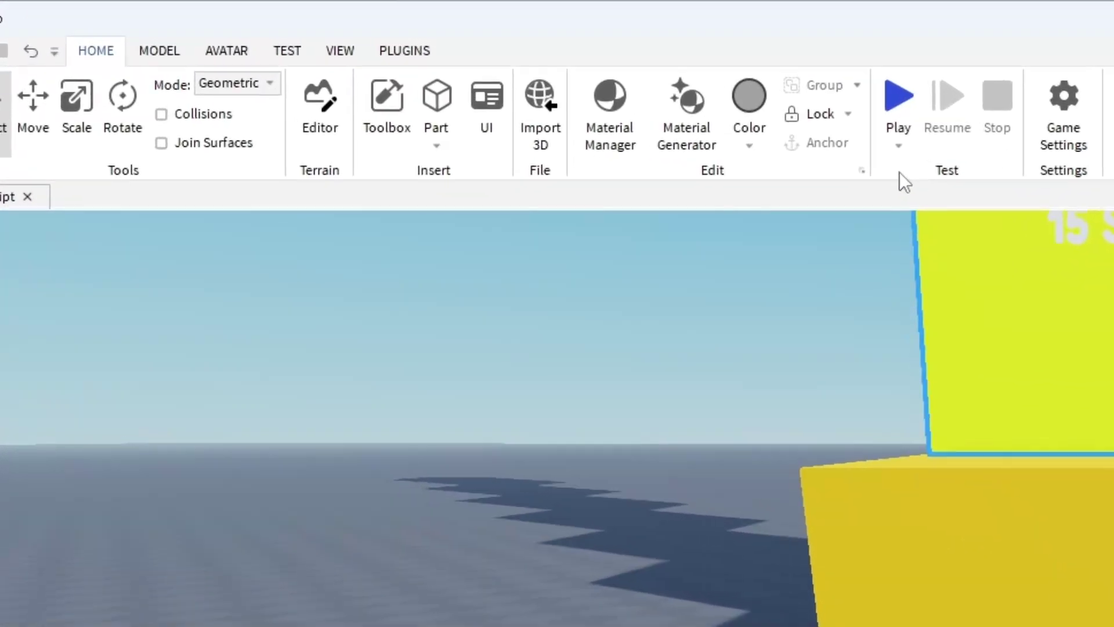
left_click(897, 152)
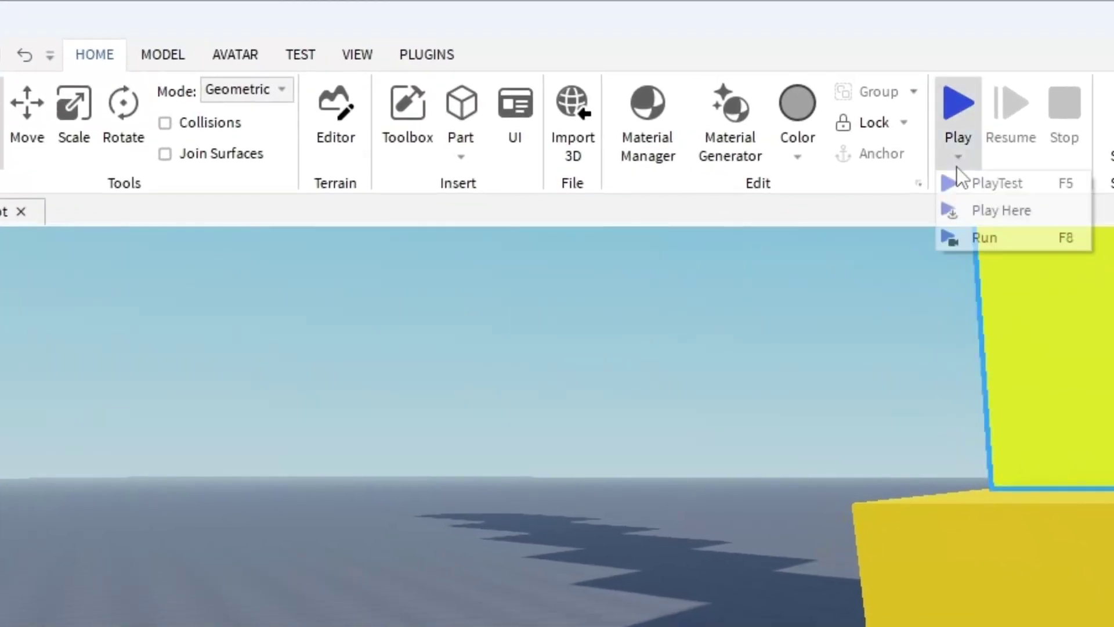
left_click(987, 210)
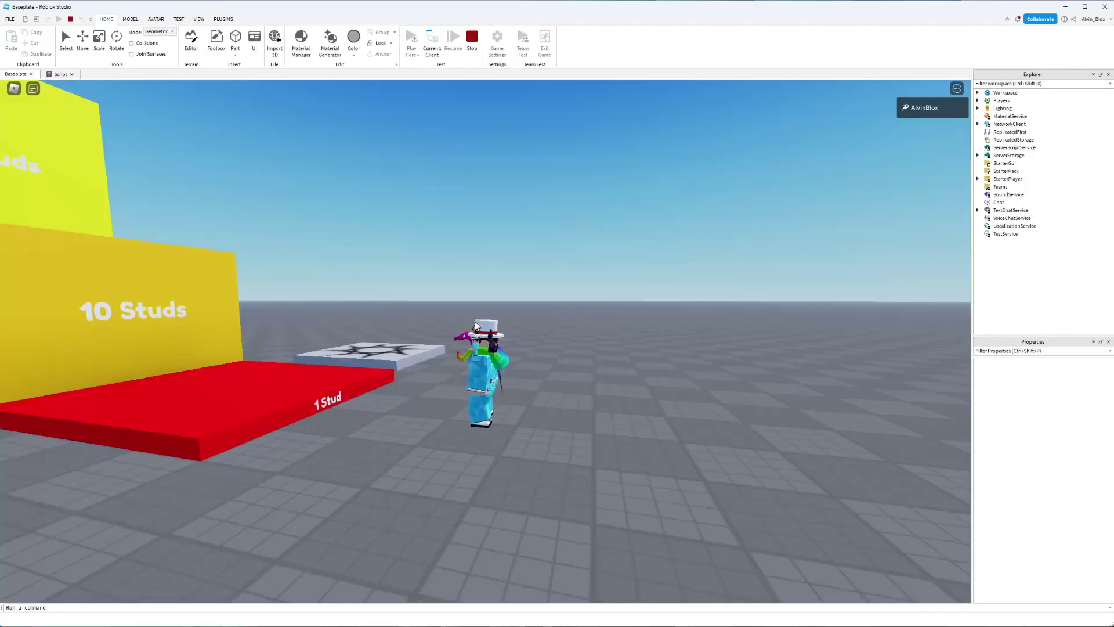
During the test, review the script and inspect the Jump Settings of the character's Humanoid in Workspace
right_click_drag(475, 326, 527, 324)
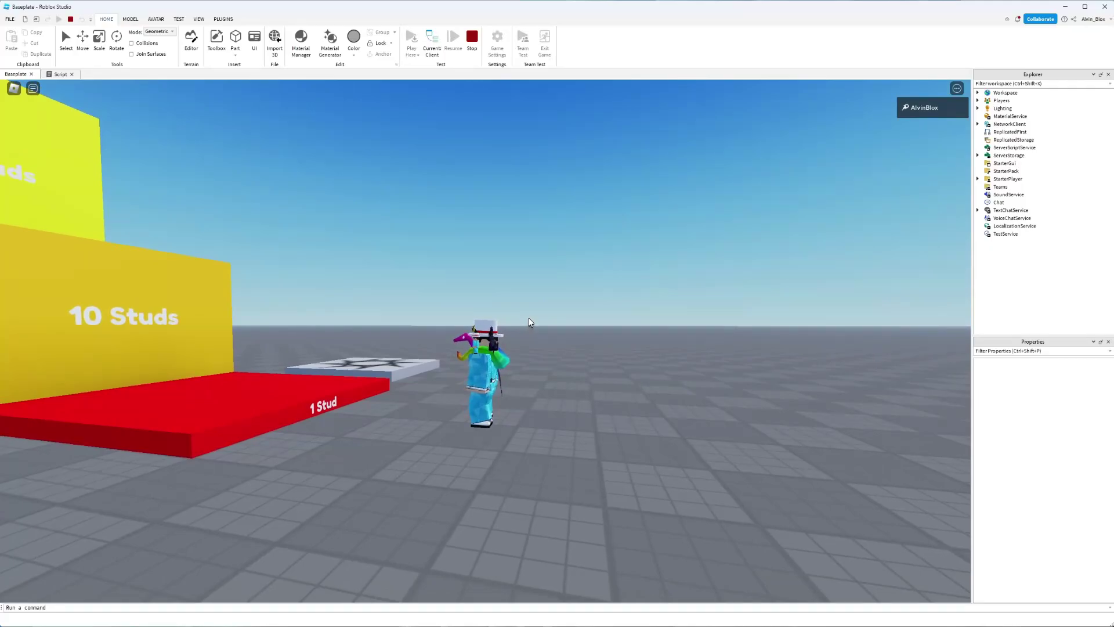
right_click_drag(529, 323, 533, 316)
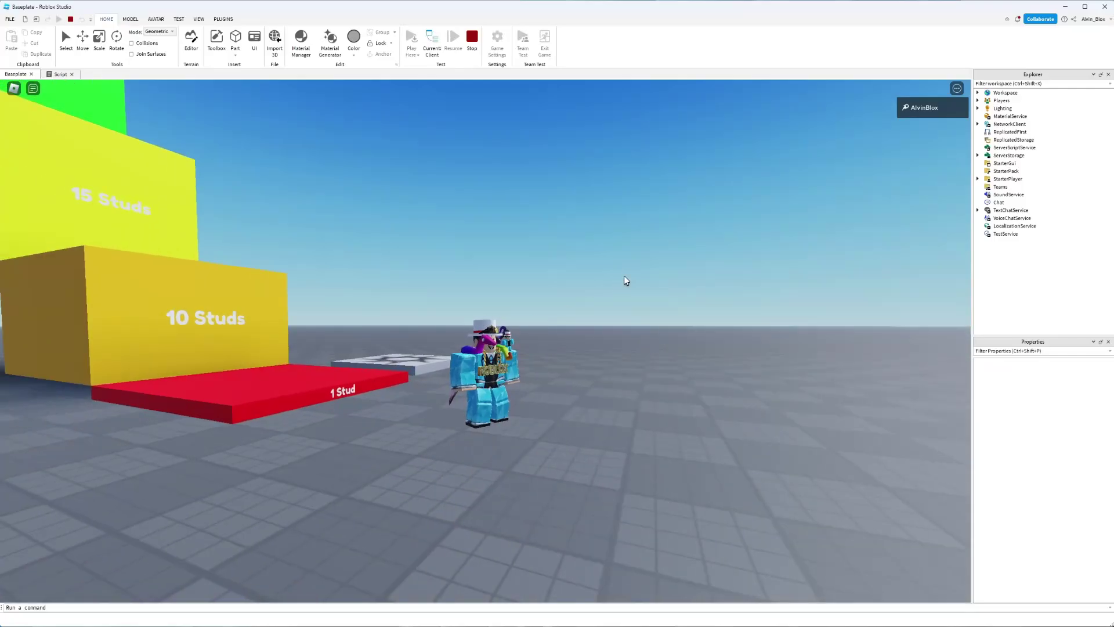
left_click(59, 74)
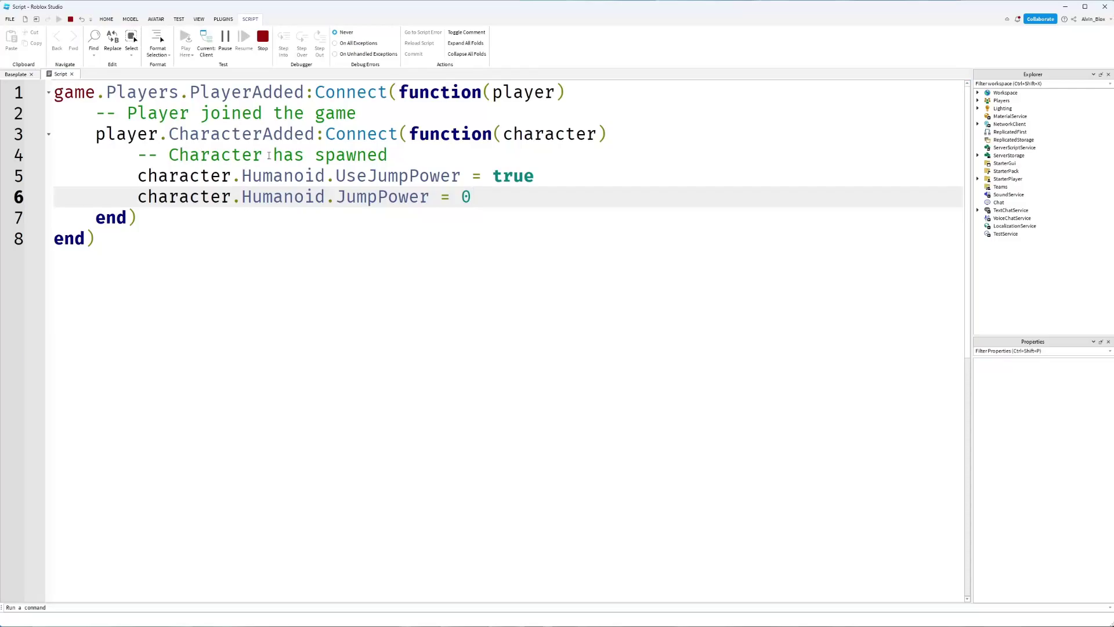
left_click(16, 74)
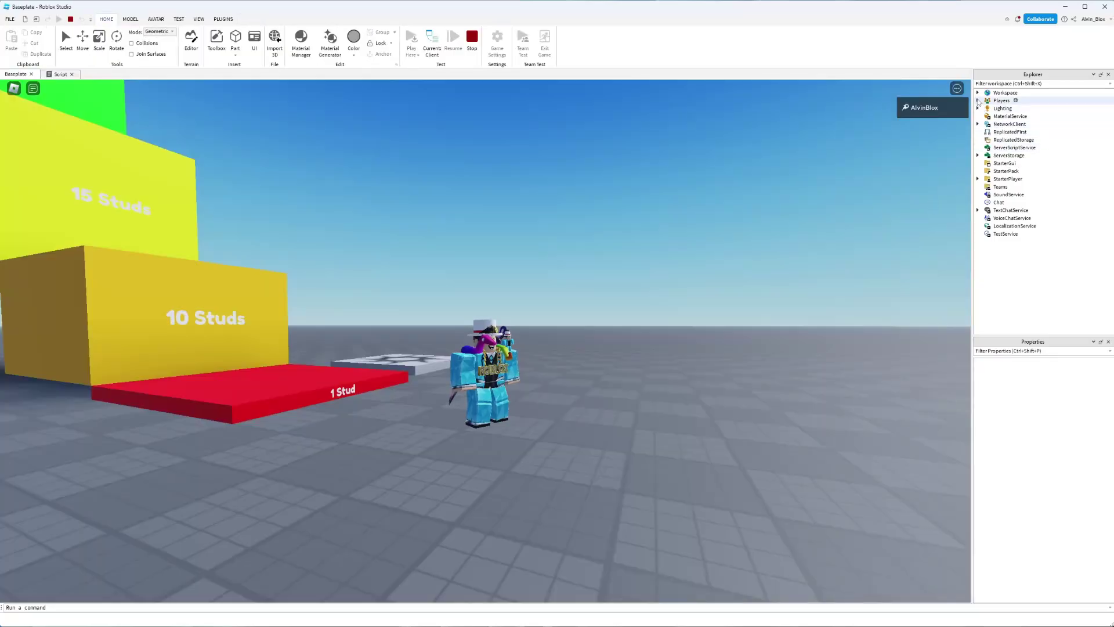
left_click(978, 93)
left_click(986, 124)
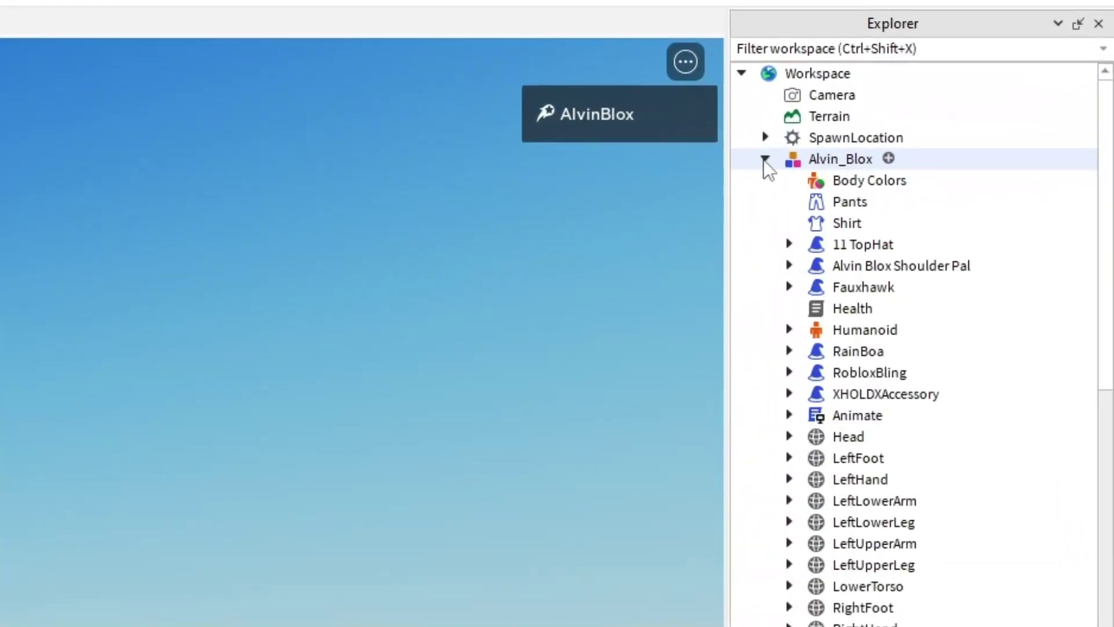
left_click(862, 327)
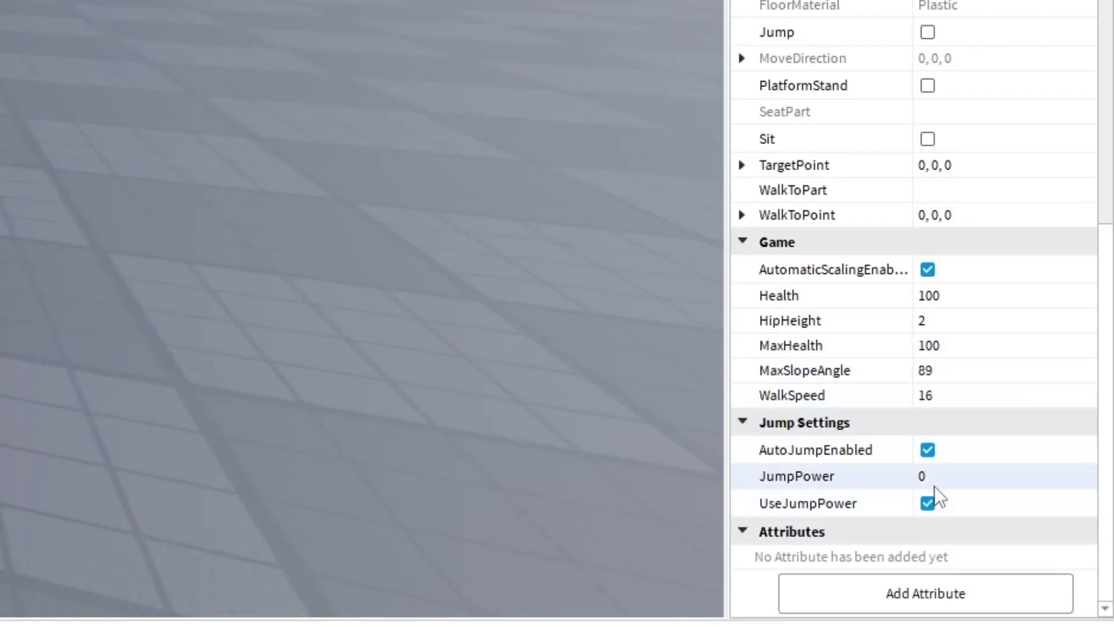
Walk the character onto the red 1 Stud step and test jumping against the 10 Studs block
left_click(343, 252)
key("w")
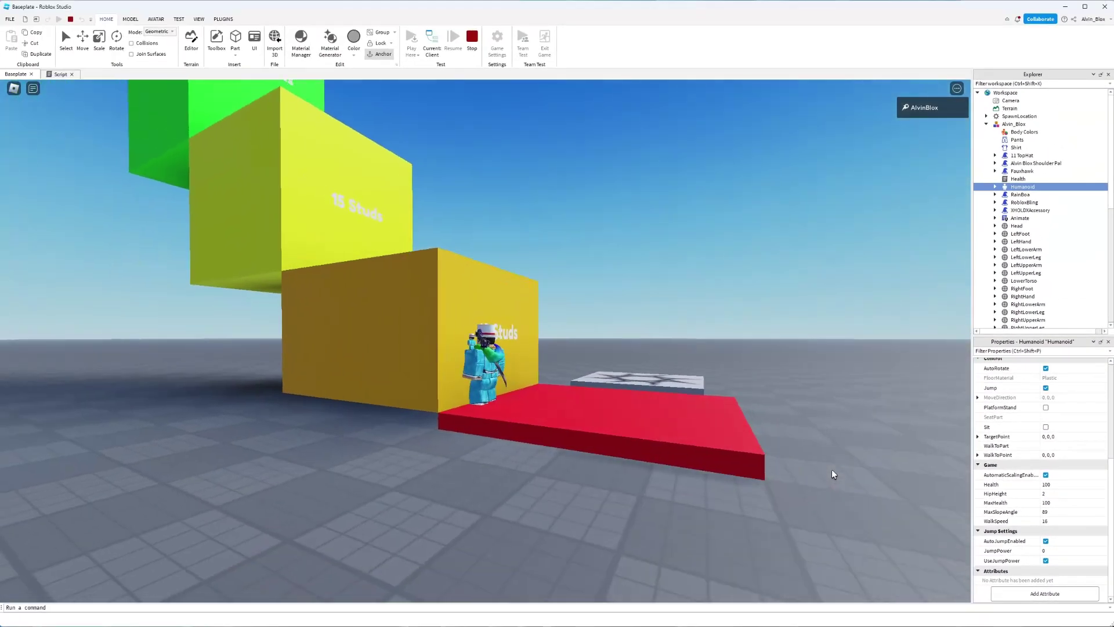
right_click_drag(830, 469, 730, 444)
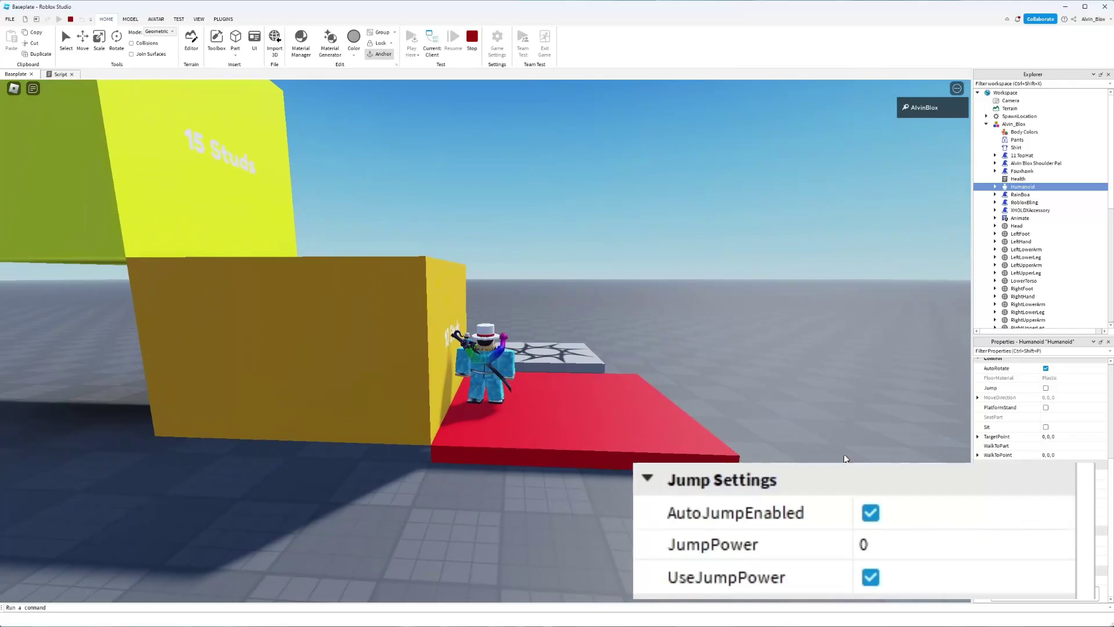
right_click_drag(845, 459, 966, 557)
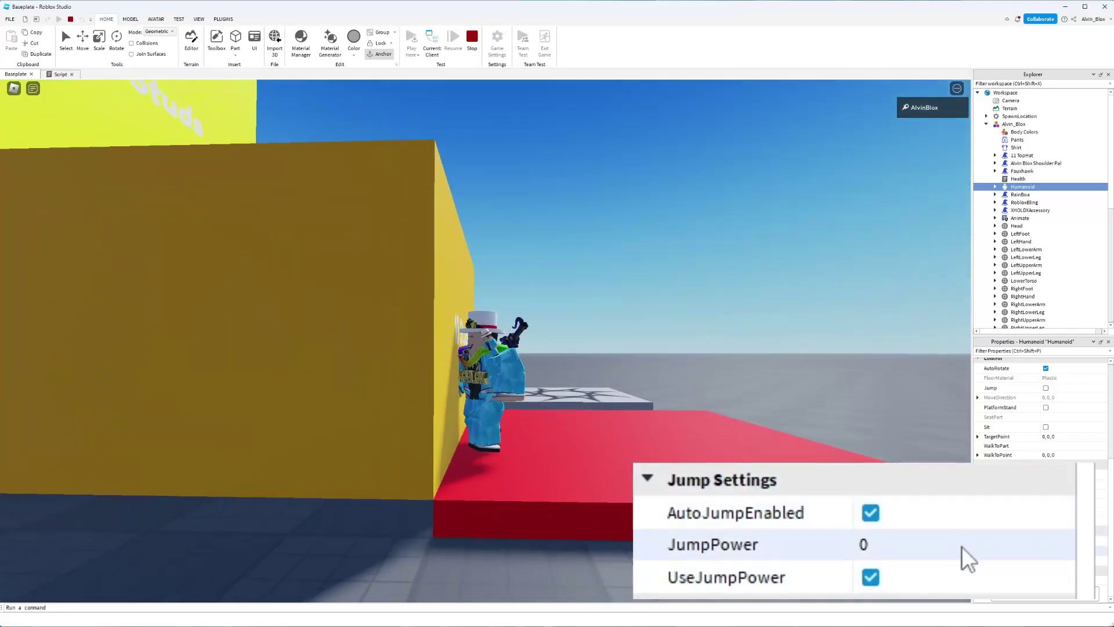
Set the running character's Humanoid JumpPower to 1 for a jump test beside the 10 Studs block
left_click(893, 538)
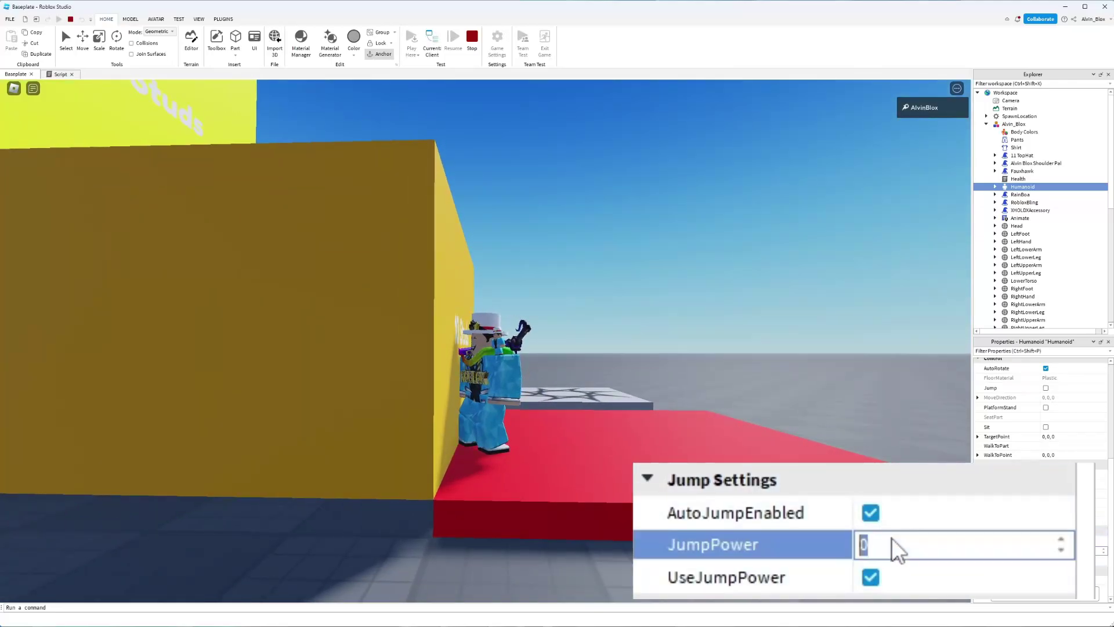
type("1")
key("Return")
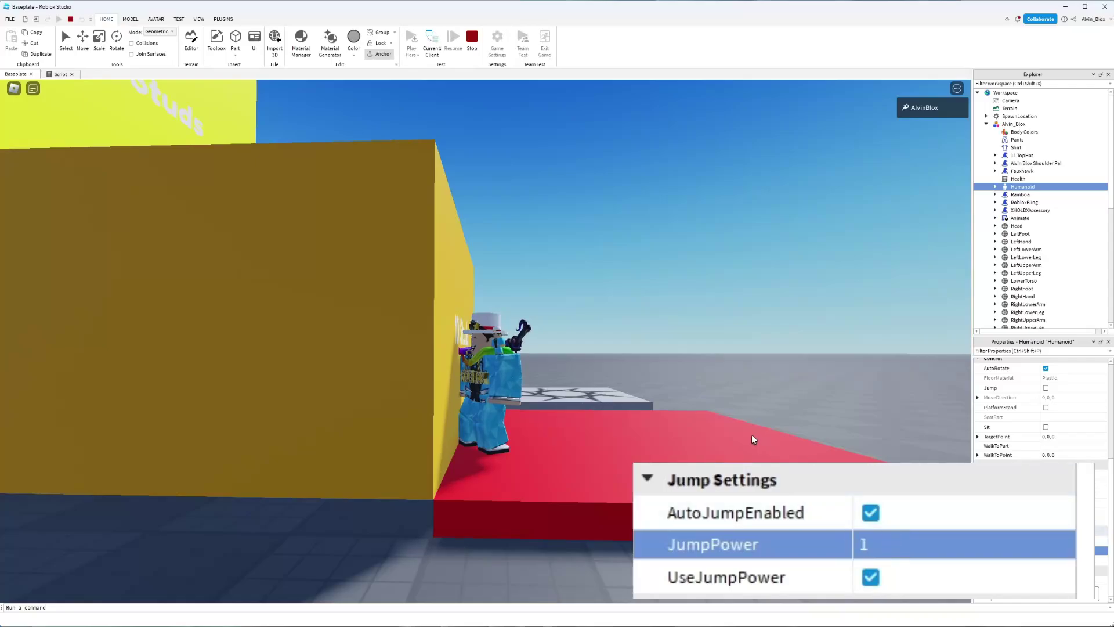
scroll(751, 439, "up", 3)
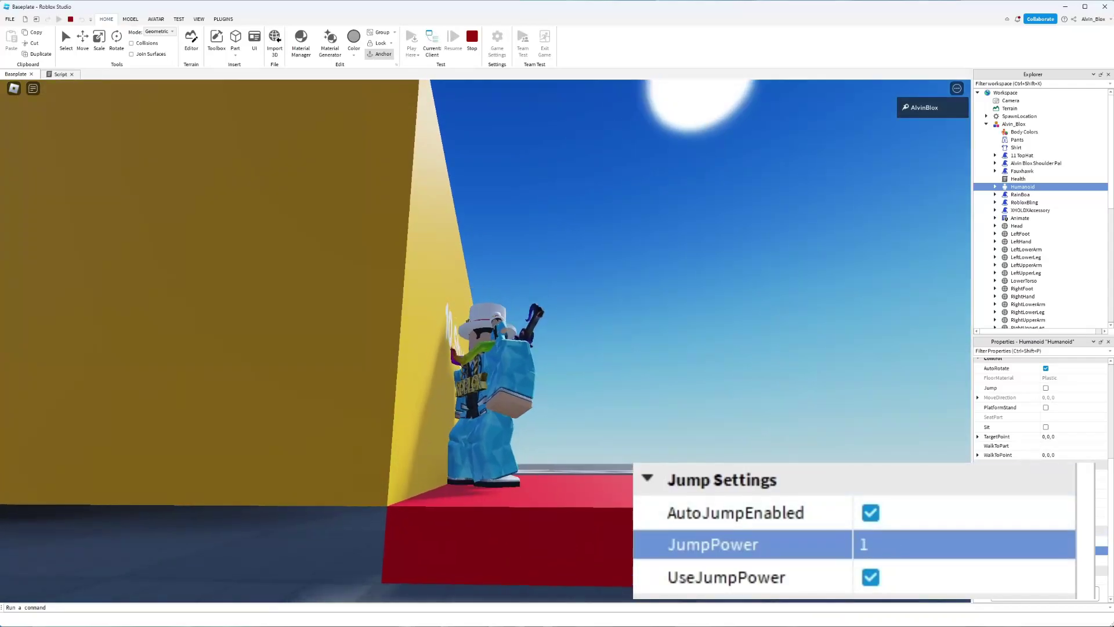
Raise the Humanoid's JumpPower to 5 for another jump test on the red step
left_click(867, 544)
type("5")
key("Return")
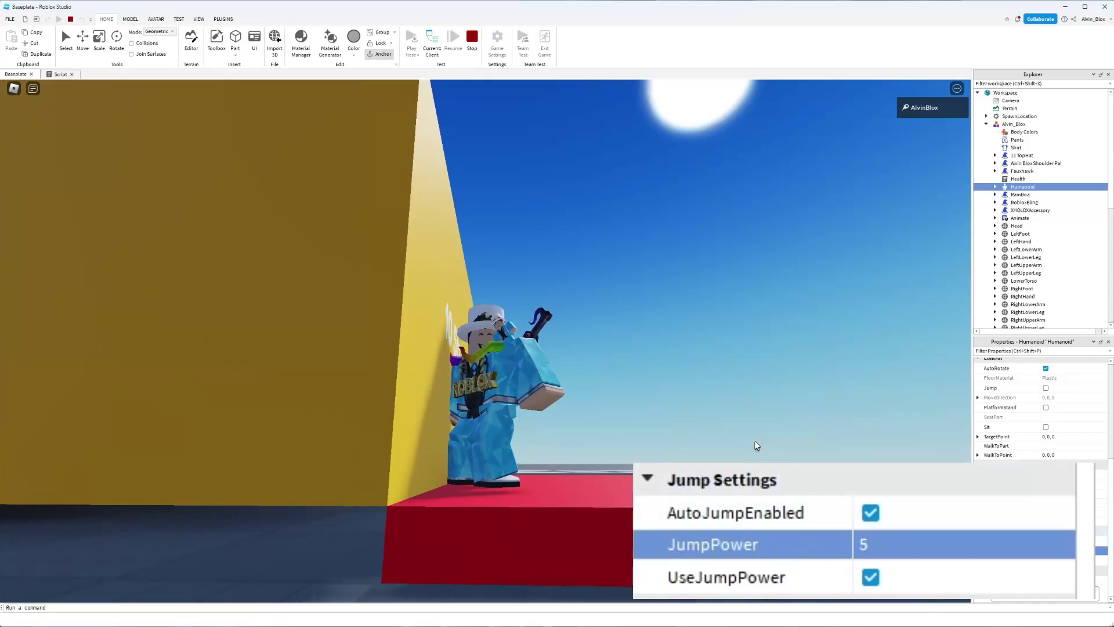
Increase the character's JumpPower to 10 to test a higher jump against the 10 Studs block
left_click(903, 546)
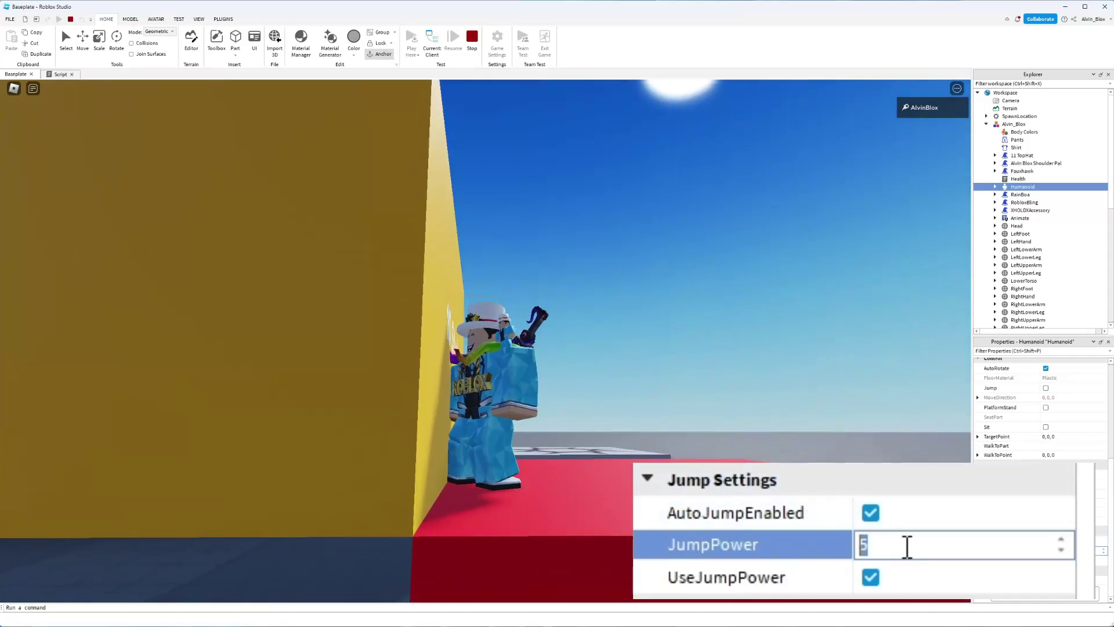
type("10")
key("Return")
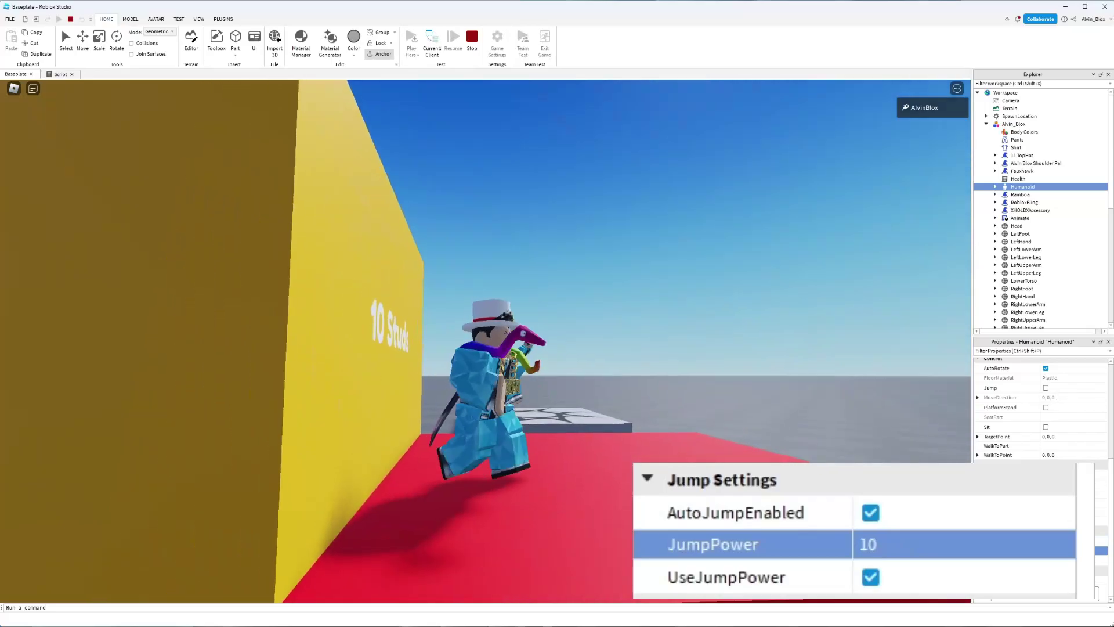
Open the Humanoid's JumpPower value for editing
left_click(880, 549)
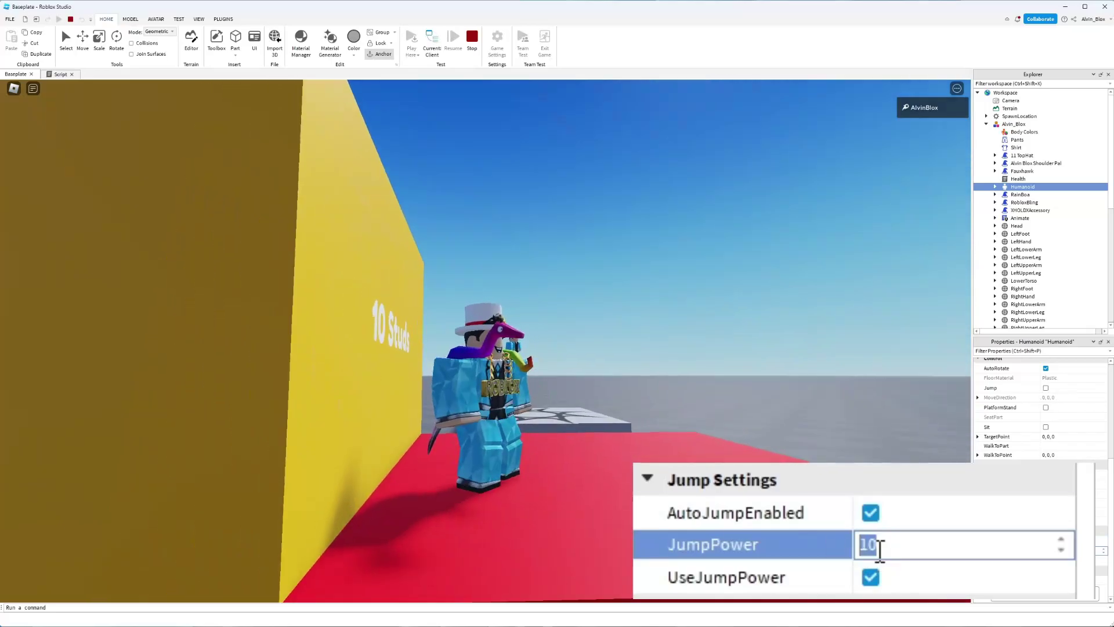
Set the Humanoid's JumpPower to 50 and test the character's jump beside the 10 Studs block
type("50")
key("Return")
key("space")
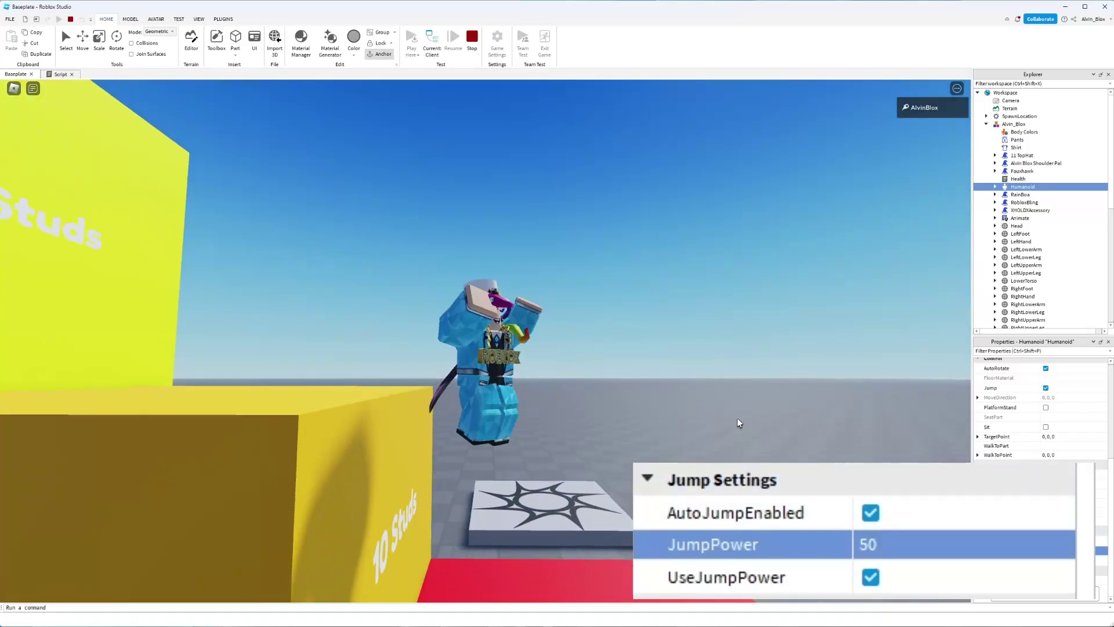
key("w")
key("space")
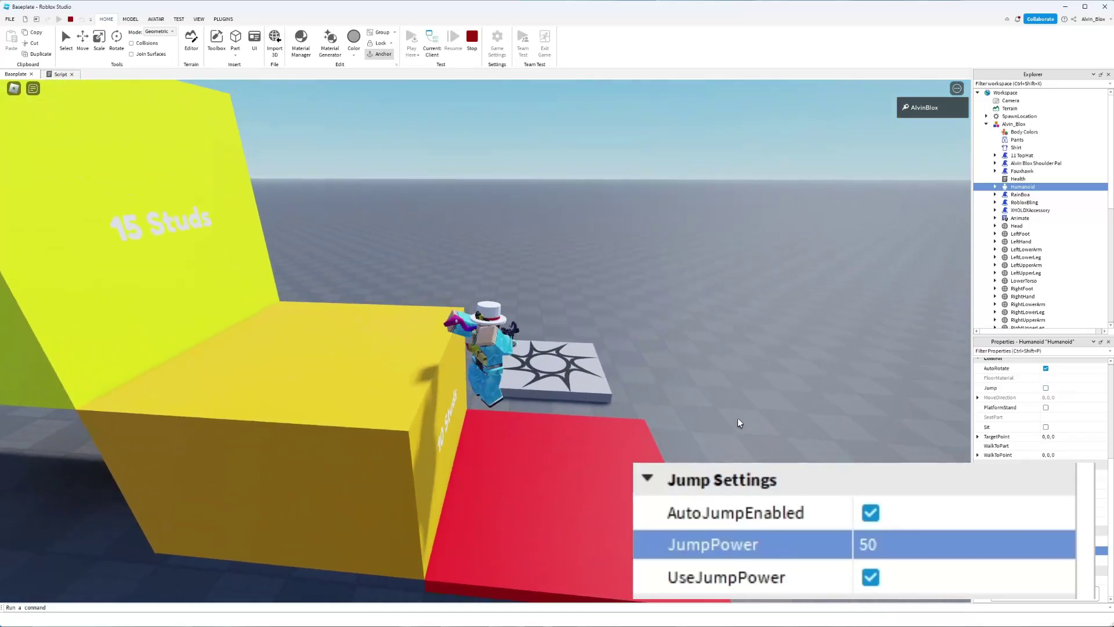
key("w")
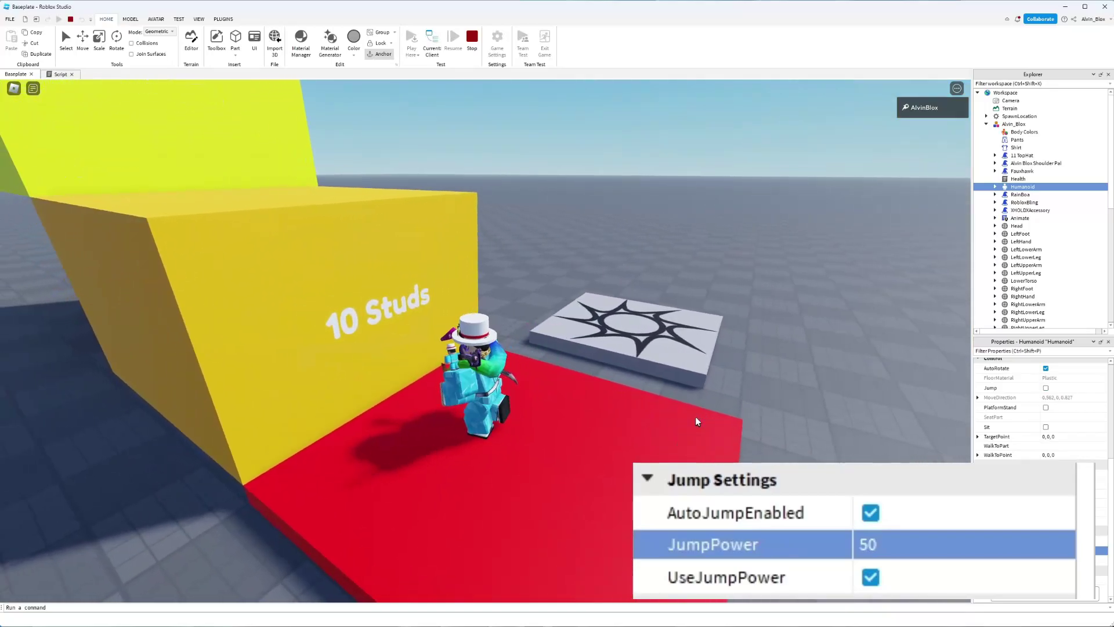
key("w")
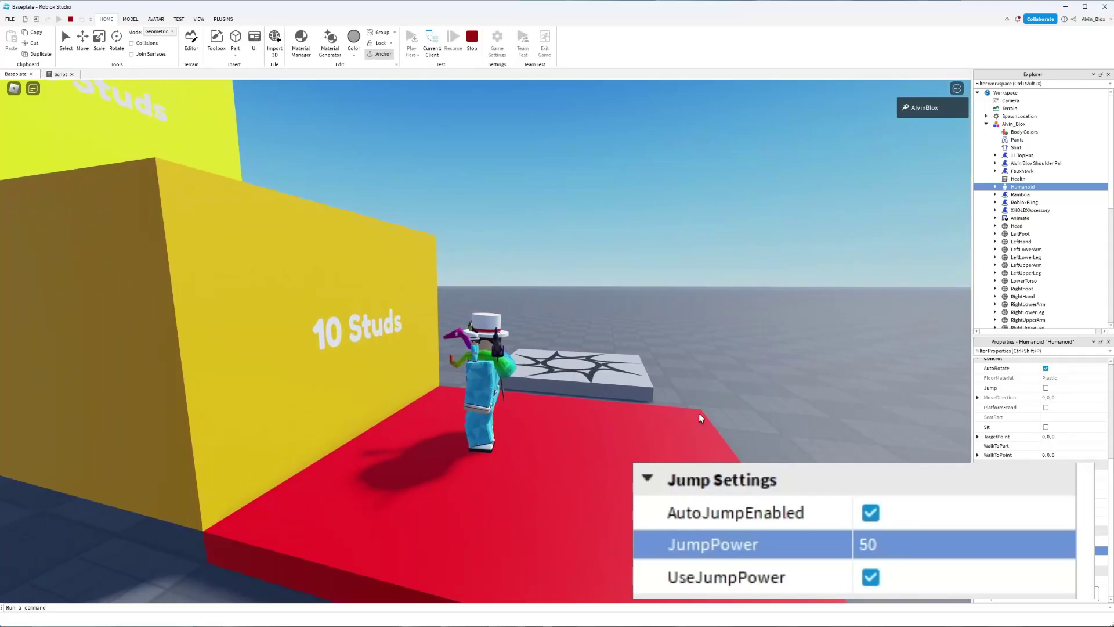
key("space")
Set the Humanoid's JumpPower to 100 and test it by jumping the character up the stacked stud blocks
left_click(861, 531)
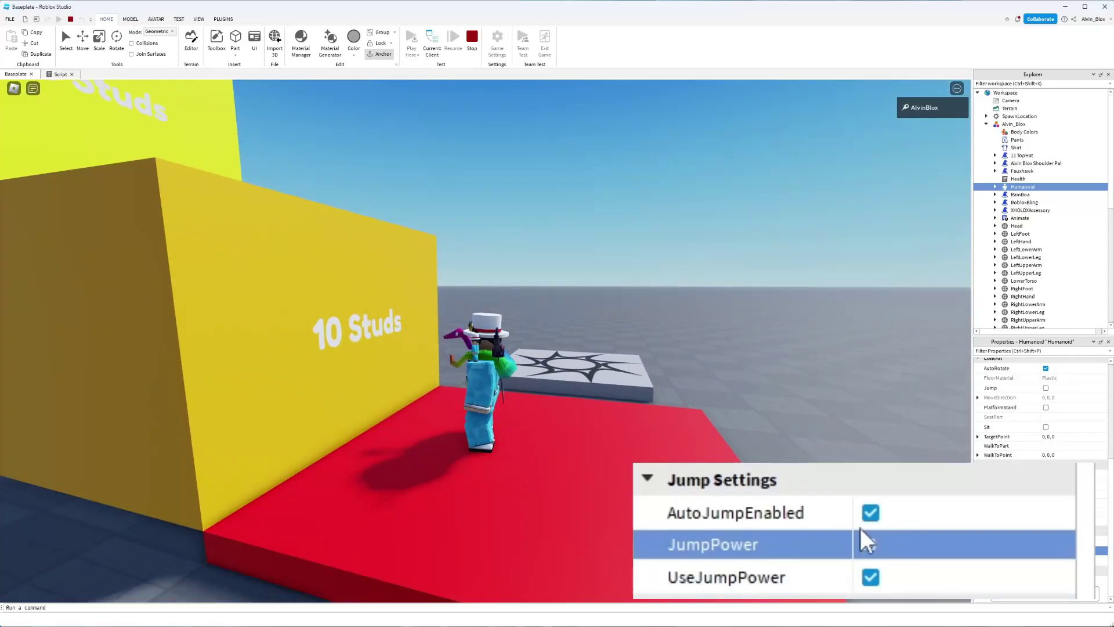
left_click(903, 545)
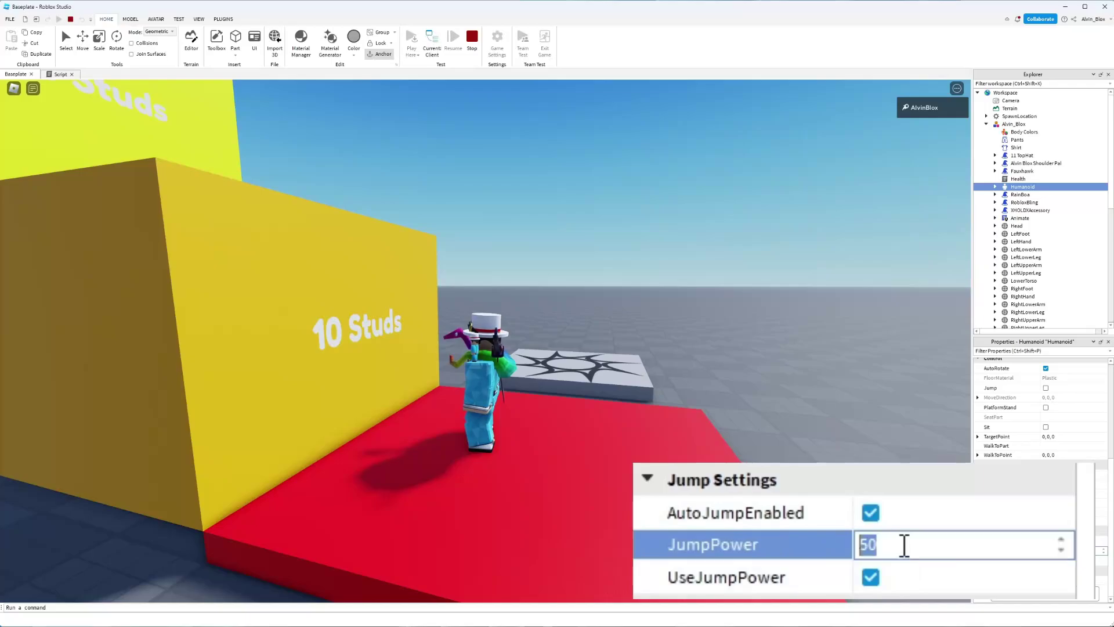
type("100")
key("Return")
key("space")
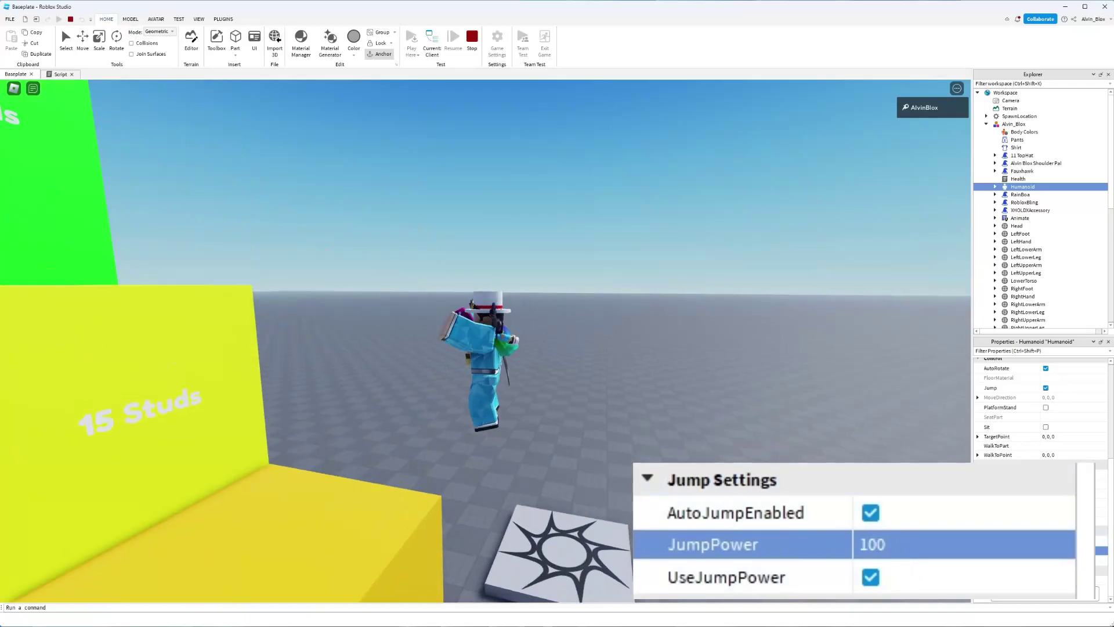
key("w")
key("space")
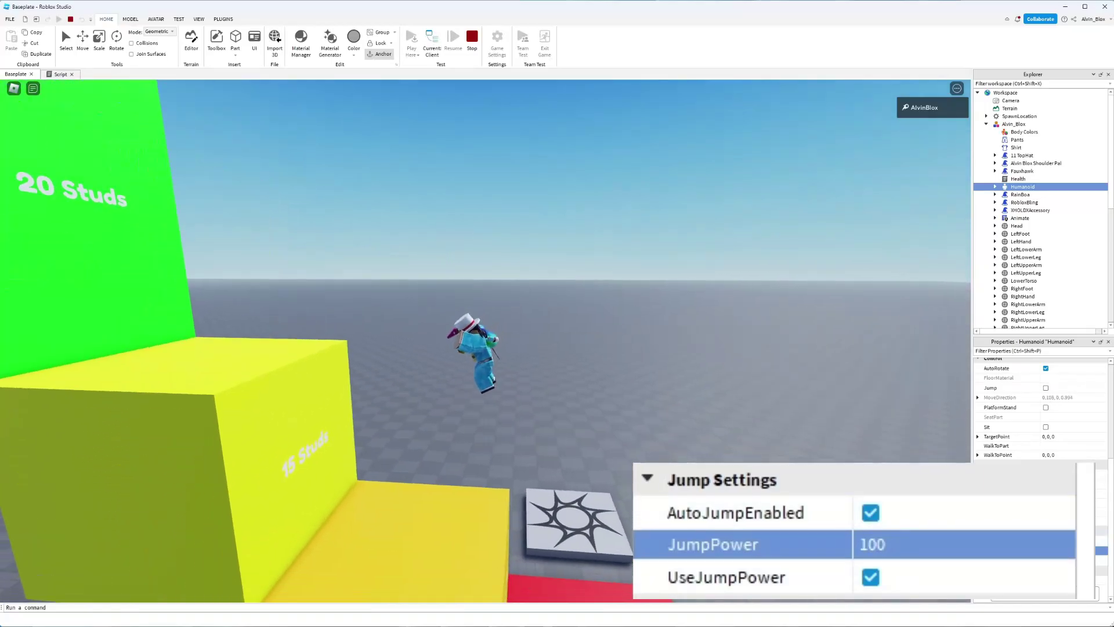
key("space")
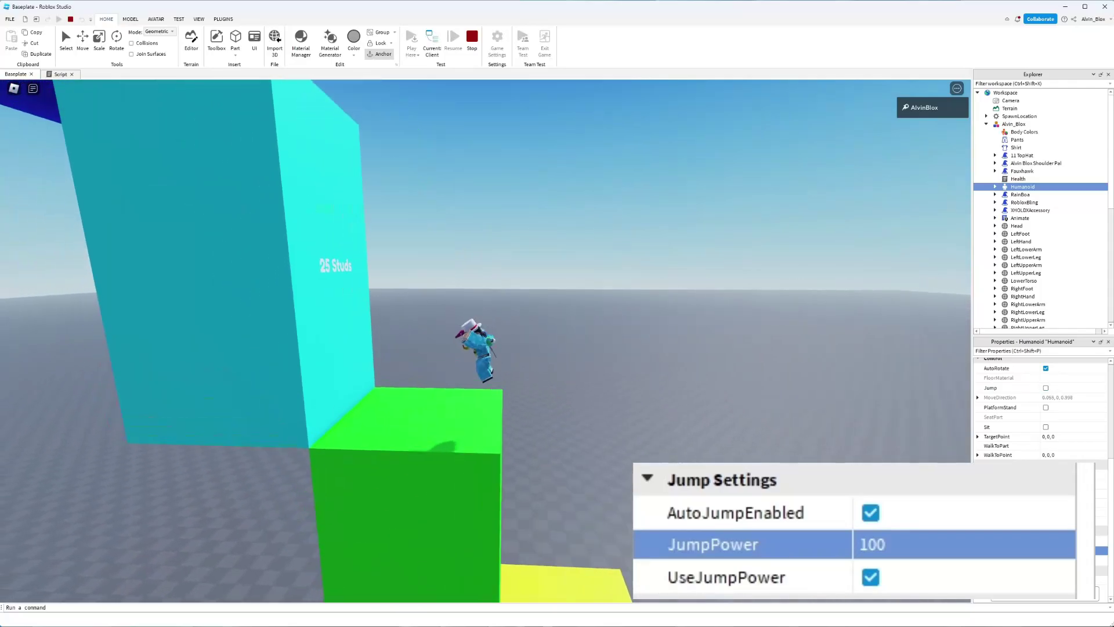
key("space")
key("space")
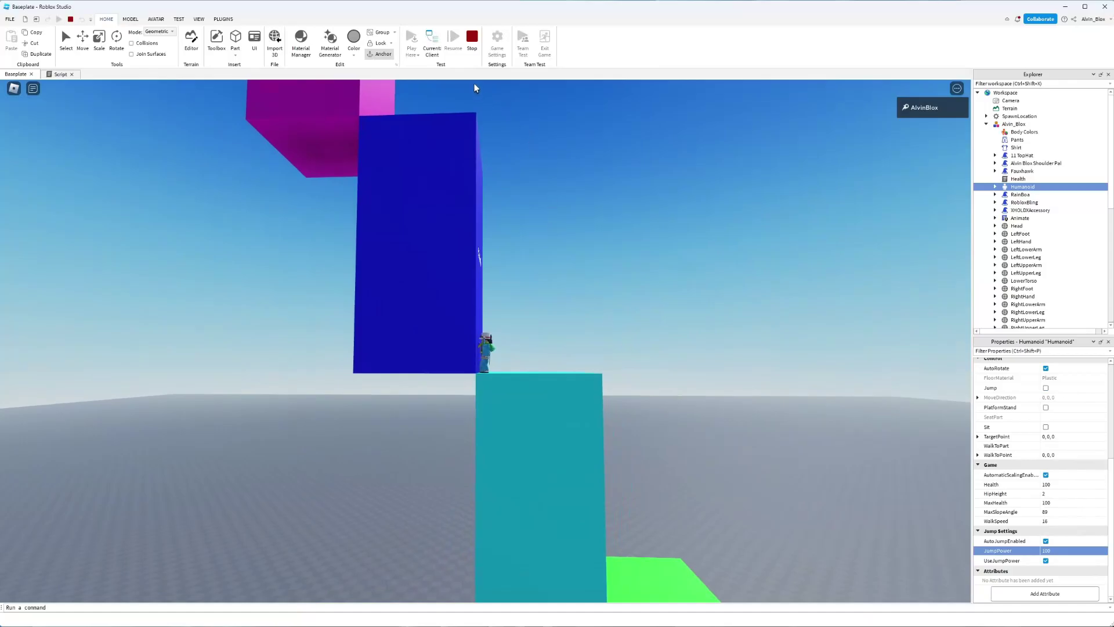
Stop the playtest and add the comment '-- Create a loop that runs every 1 second' below the existing code in Script
left_click(471, 46)
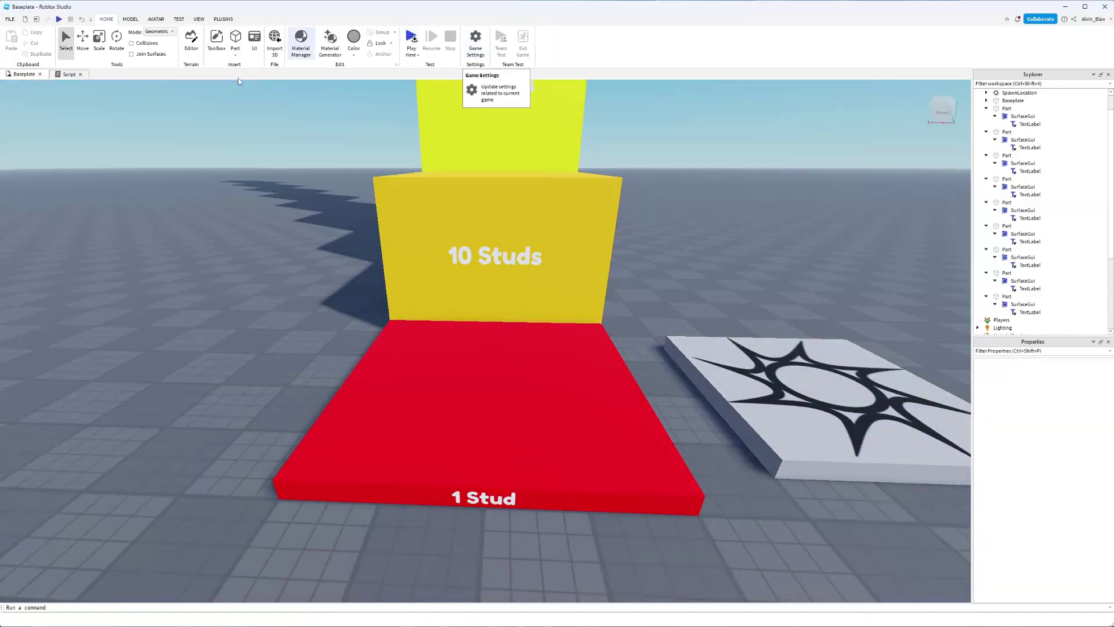
left_click(68, 75)
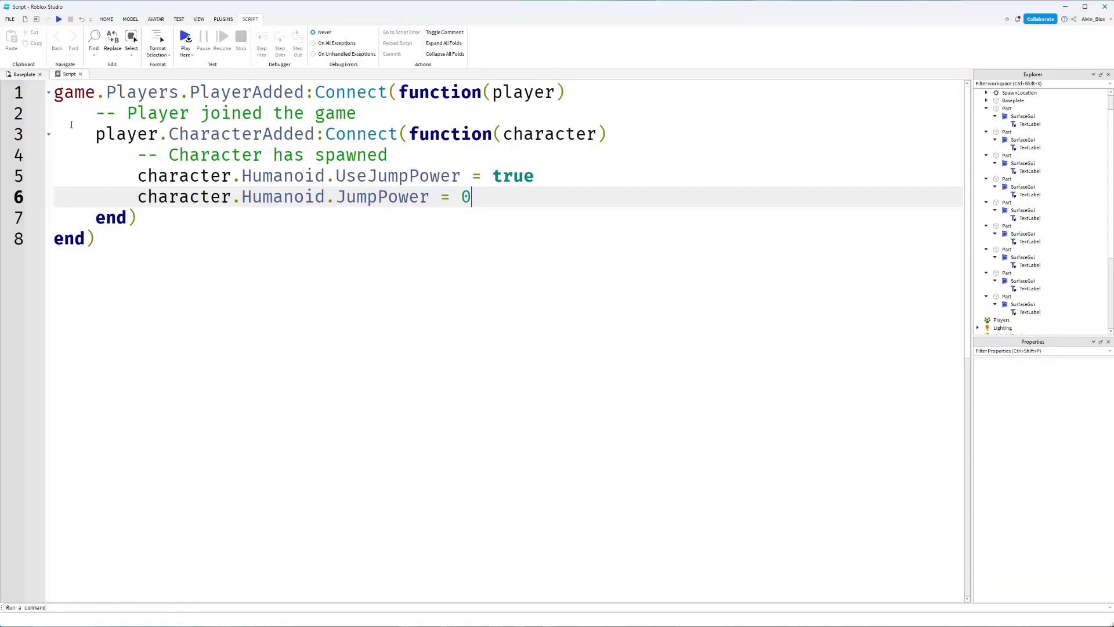
left_click(119, 242)
key("Return")
key("Return")
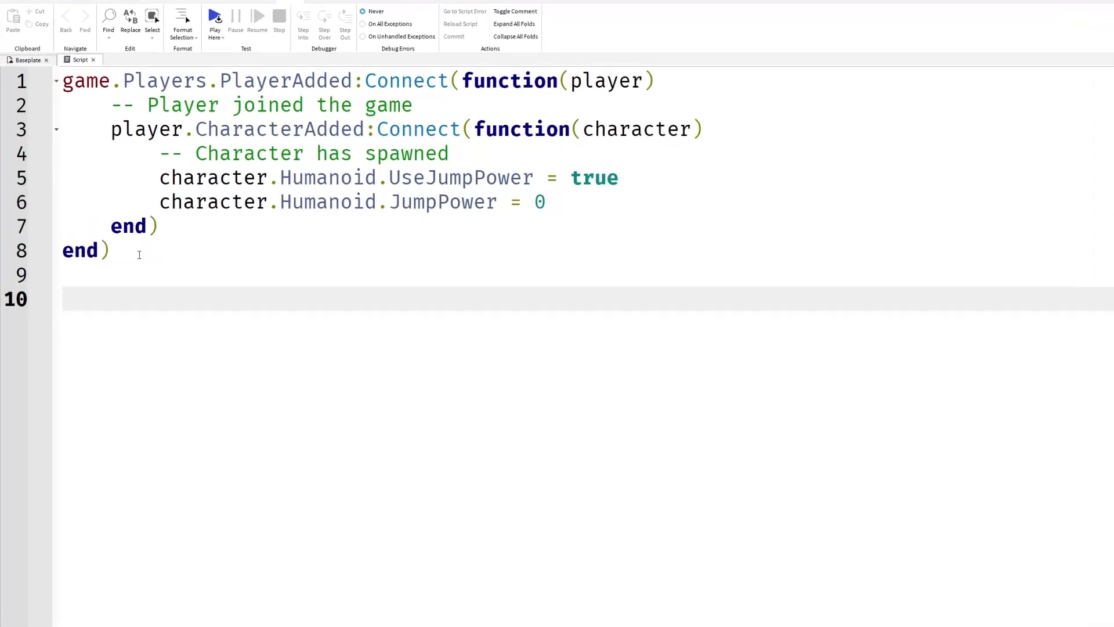
type("-- Crea")
type("te a l")
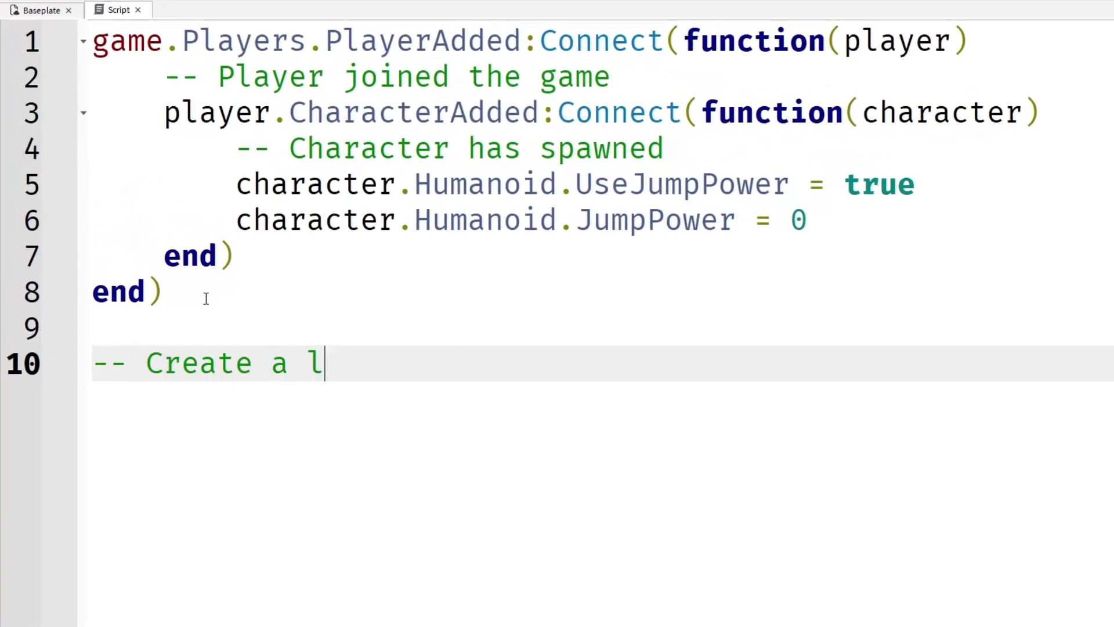
type("oop that runs every 1 second")
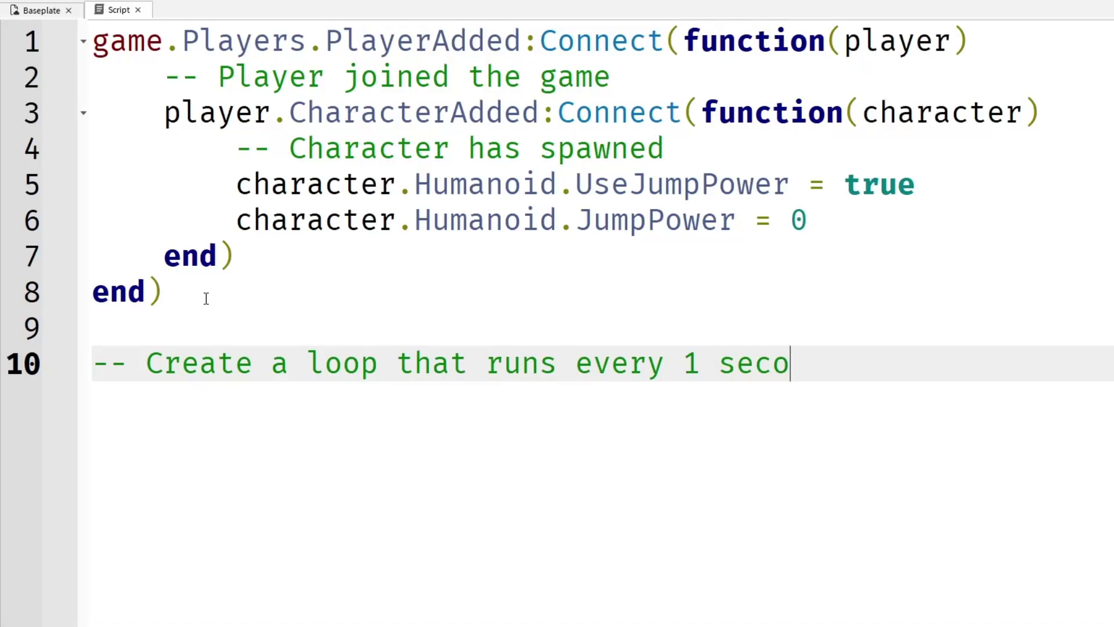
Add the comment '-- Loop through all of the players currently in the game' on the next line
key("Return")
type("-- L")
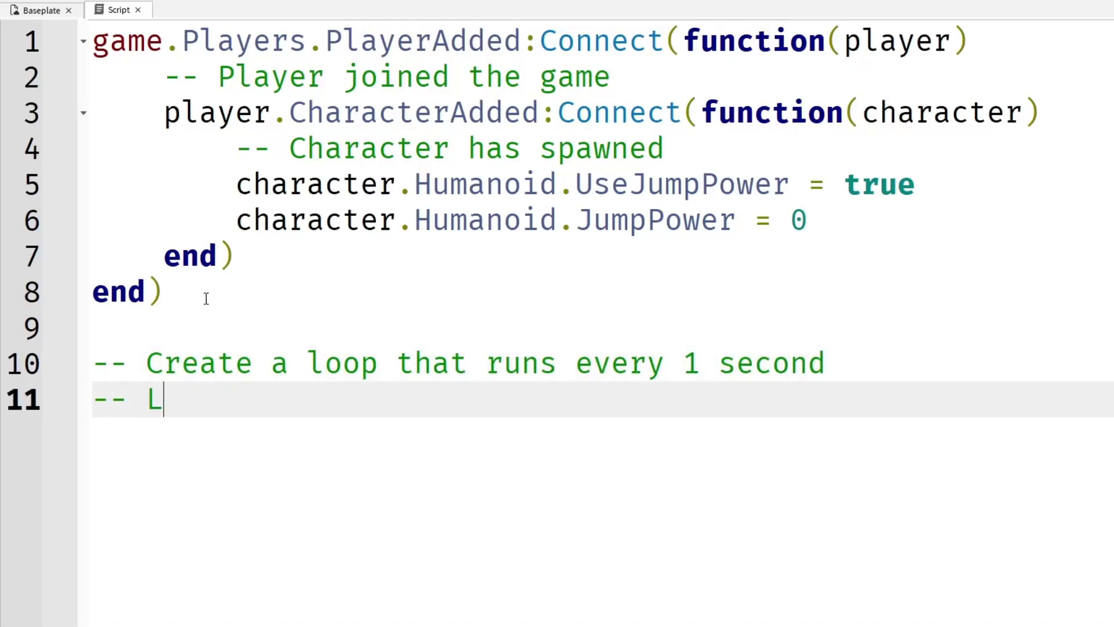
type("oop through all of the")
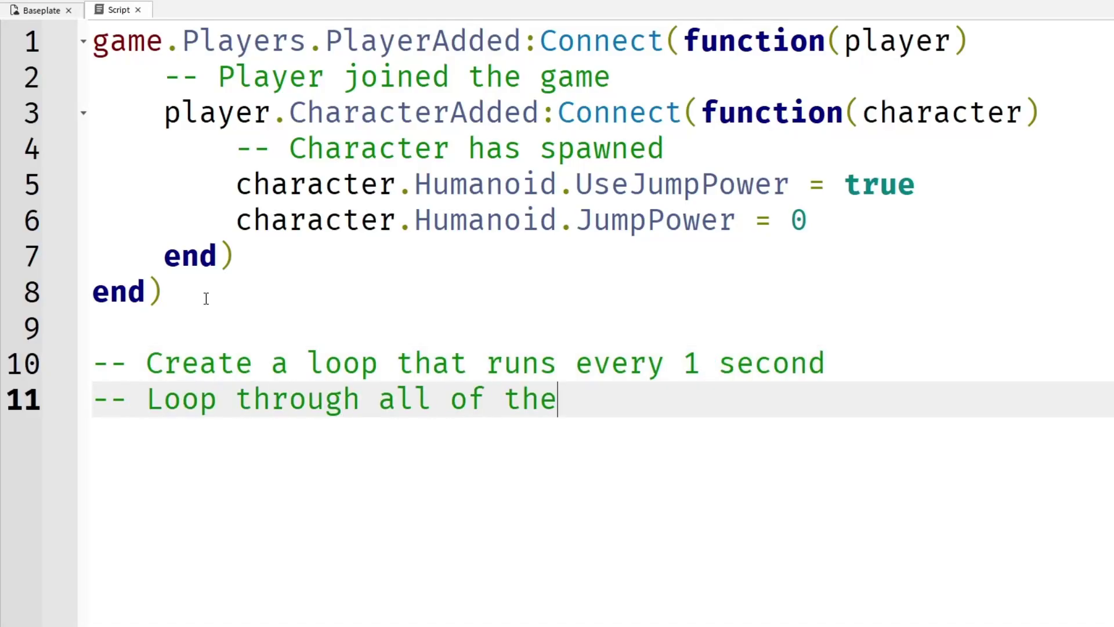
type(" players currently in the game")
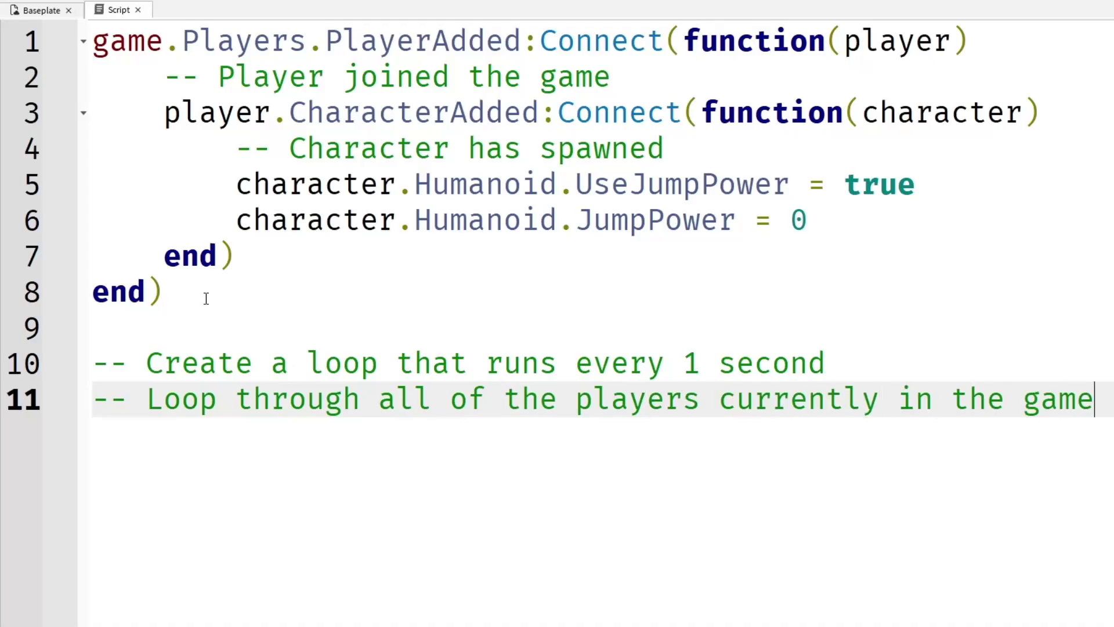
Add a third comment line, '-- Increment their jump power one by one', followed by blank lines
key("Return")
type("-- ")
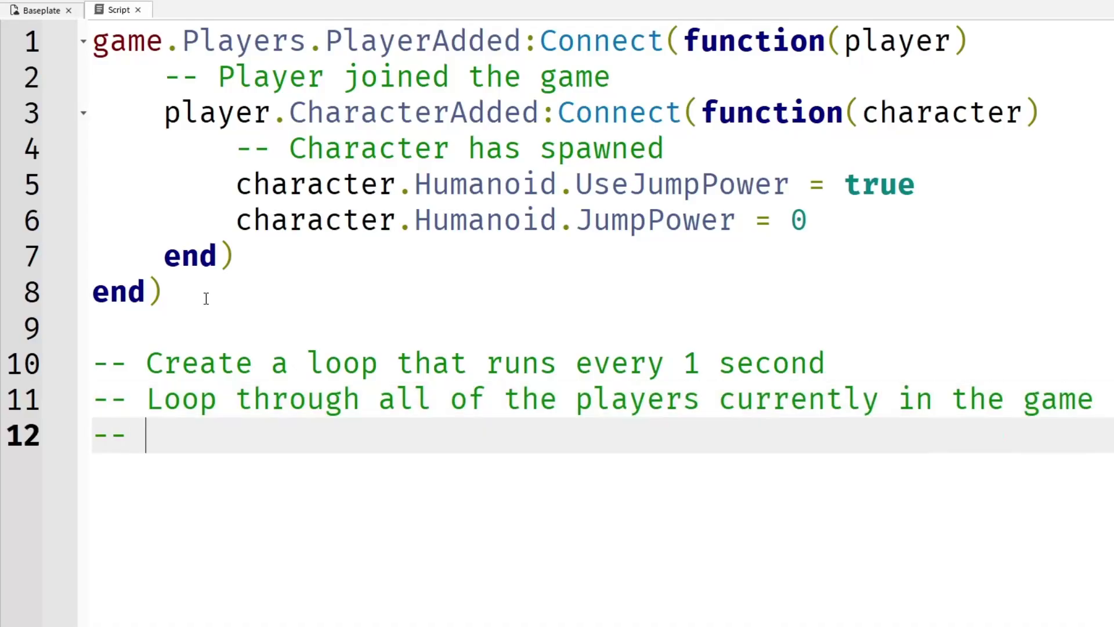
type("Increment t")
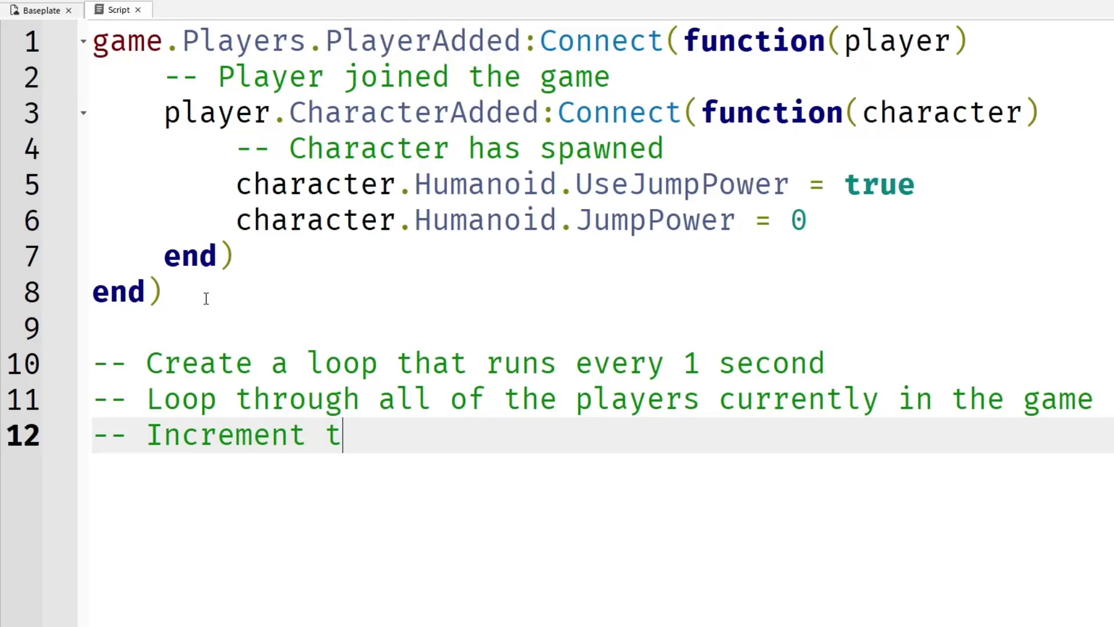
type("heir jump power one by one")
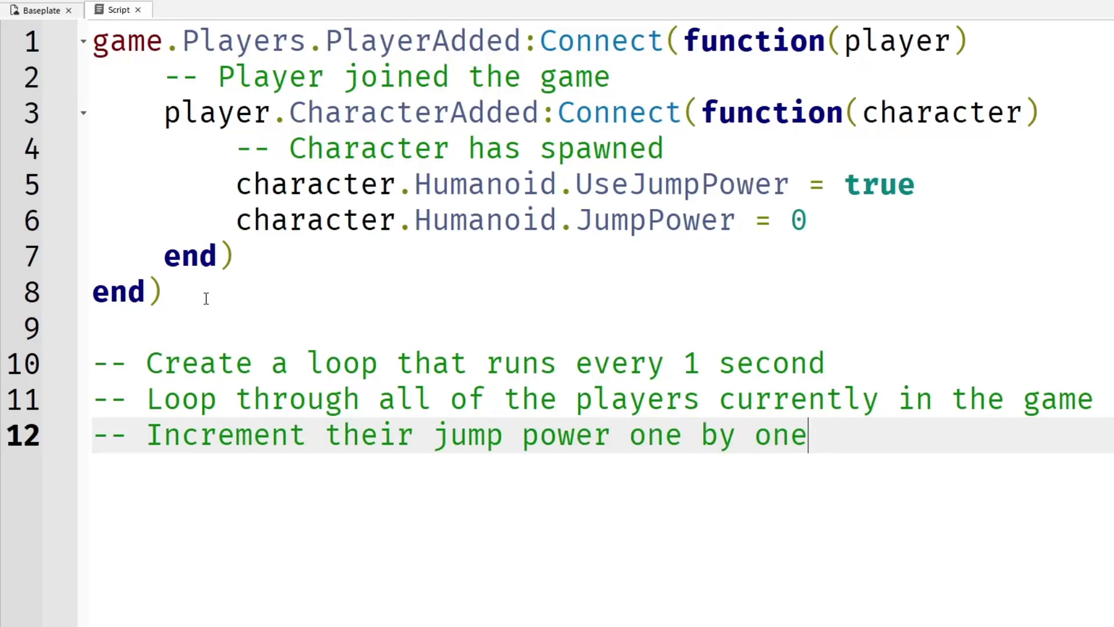
key("Return")
key("Return")
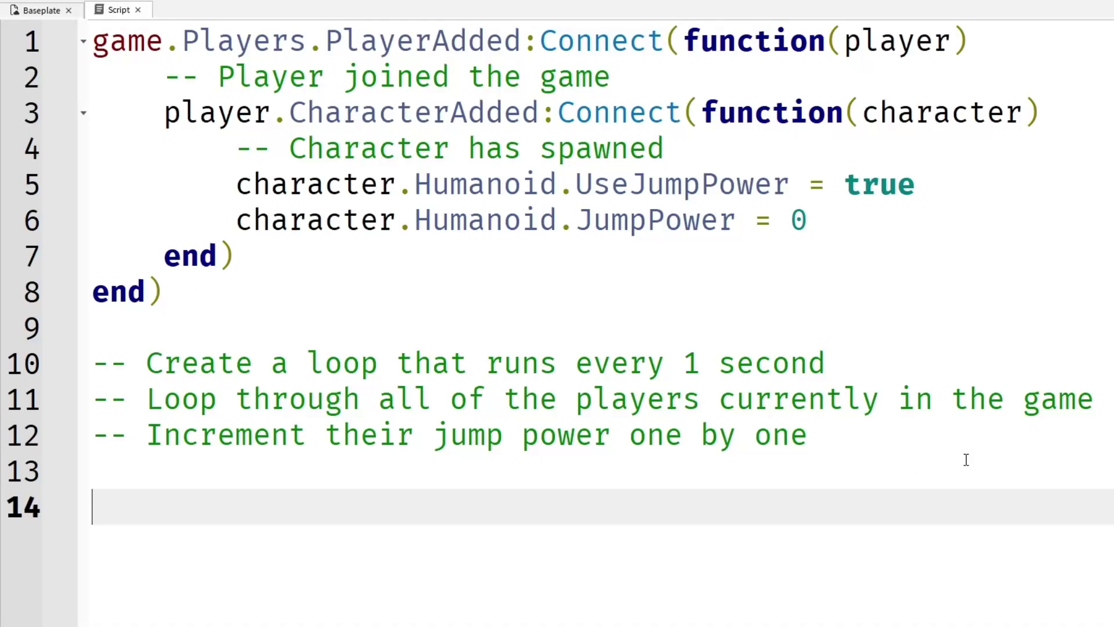
left_click_drag(965, 458, 93, 363)
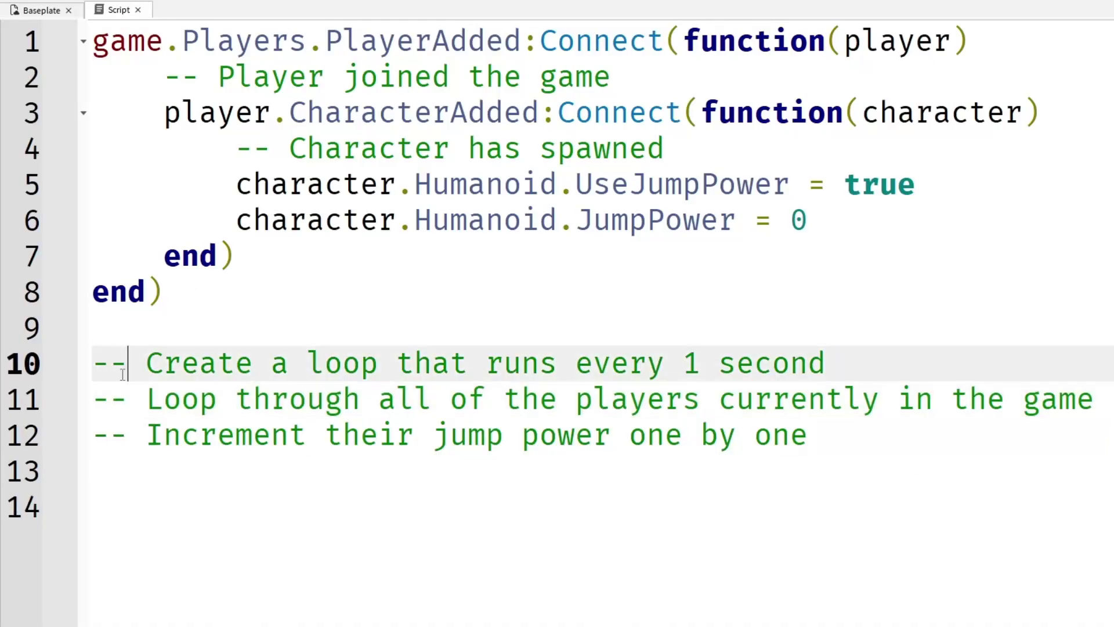
double_click(112, 364)
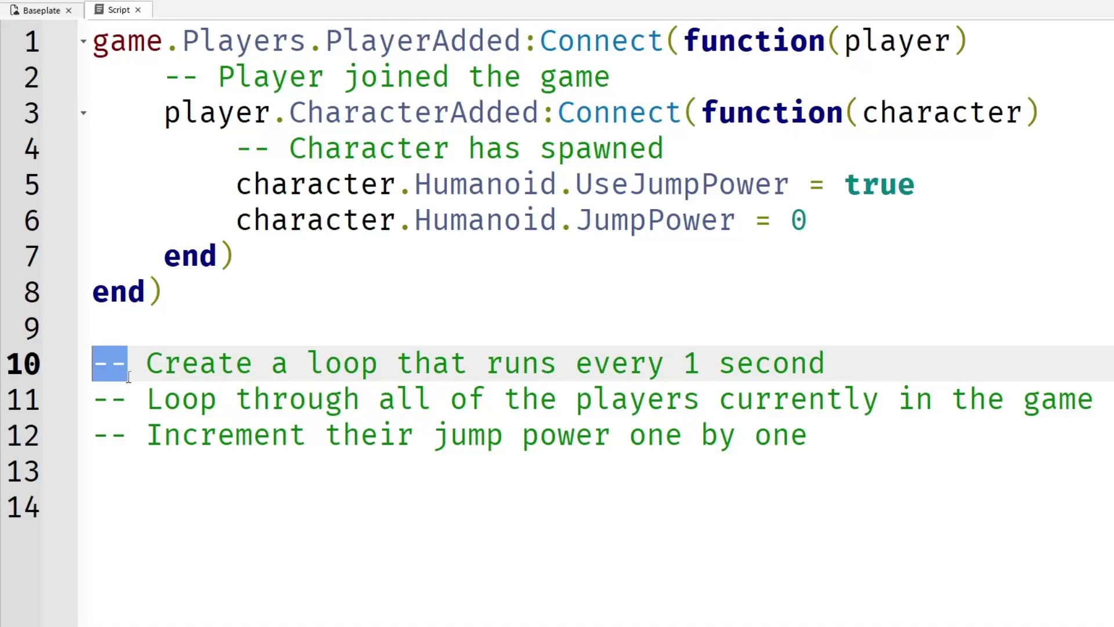
Create a loop 'while task.wait(1) do' with its closing end, one blank line below the three comments
left_click(811, 470)
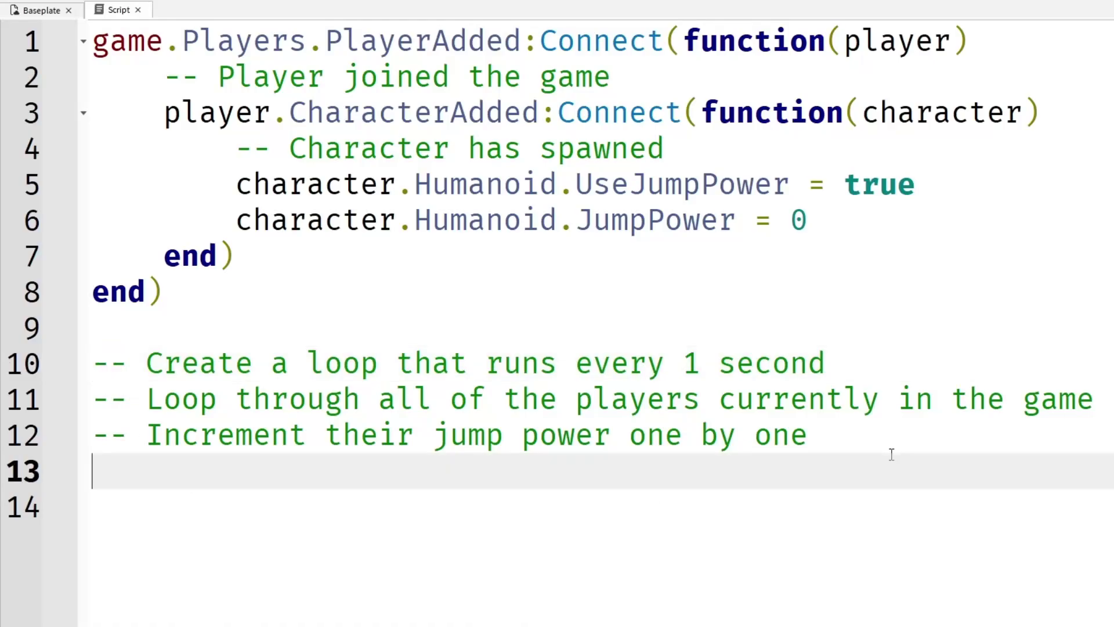
key("Return")
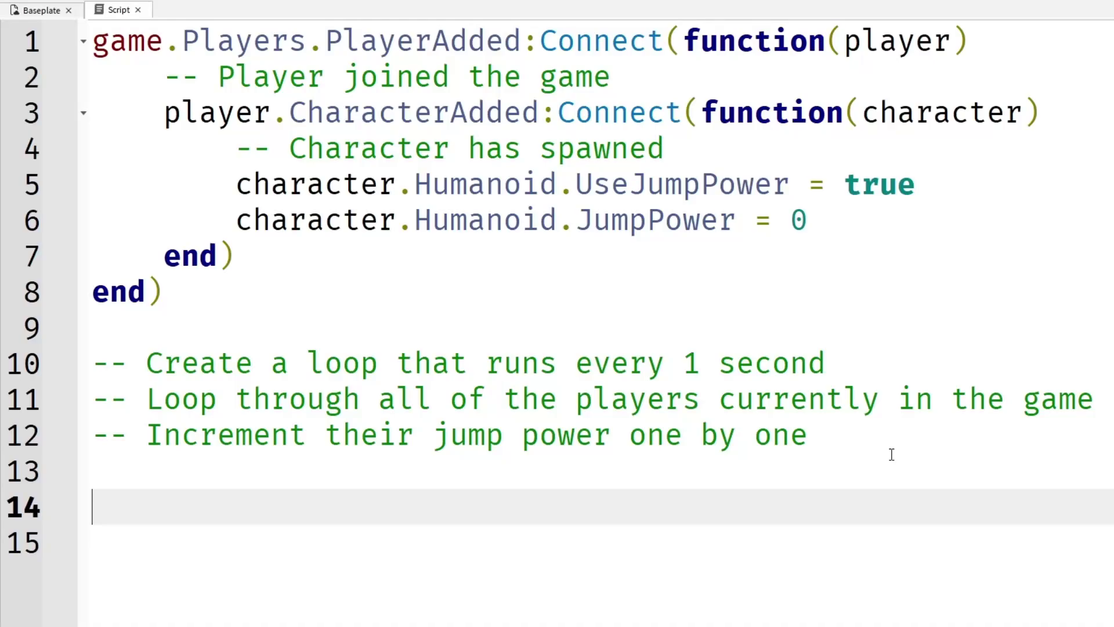
type("while ")
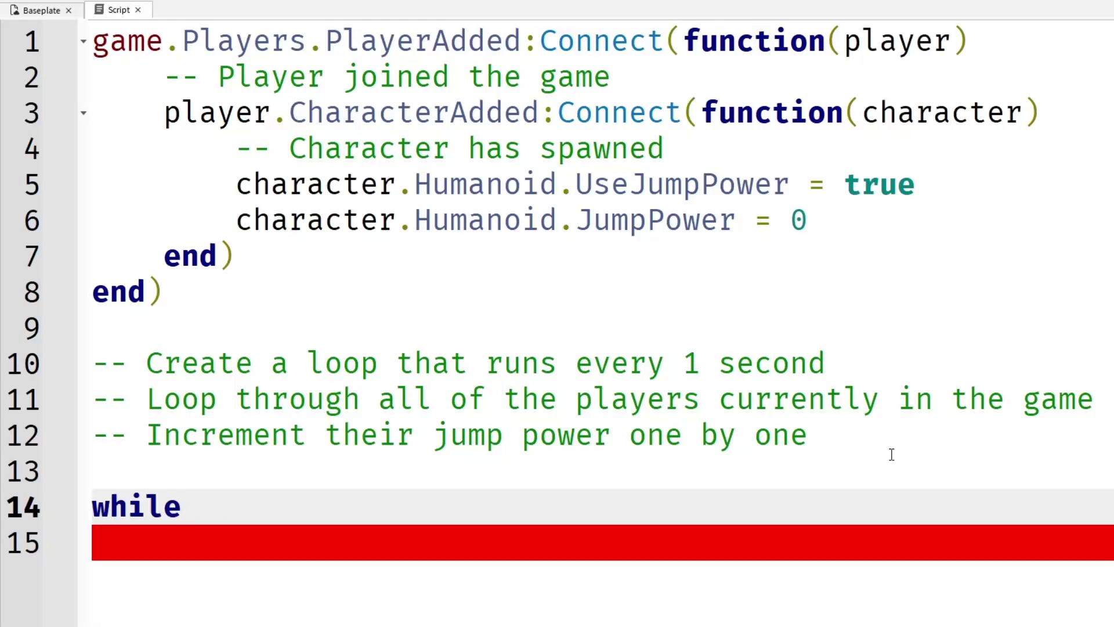
type("task.wait")
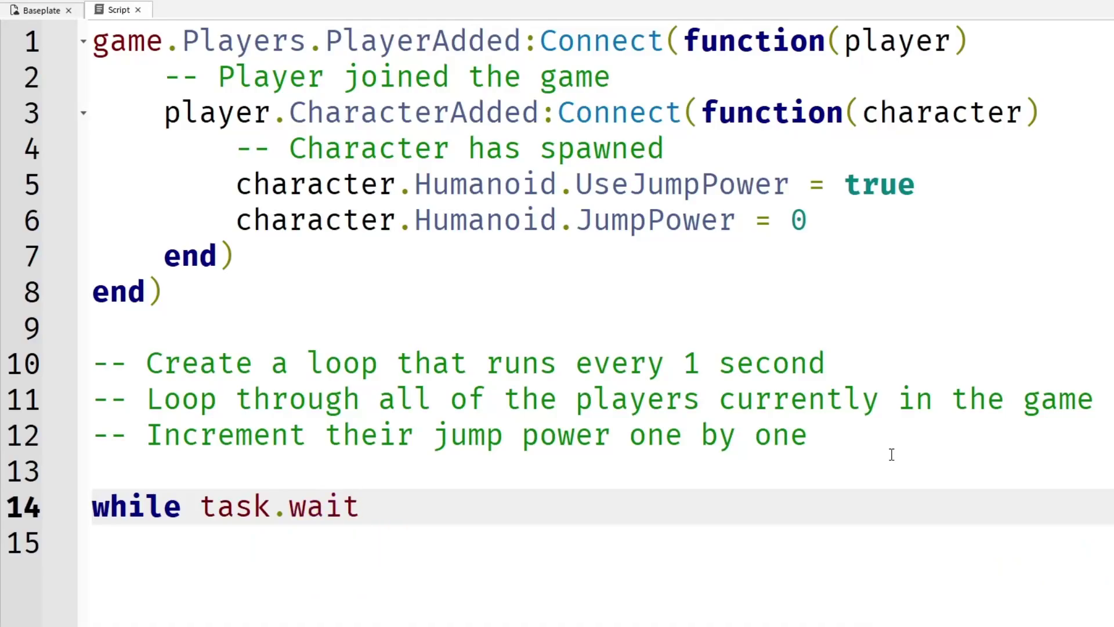
type("(1)")
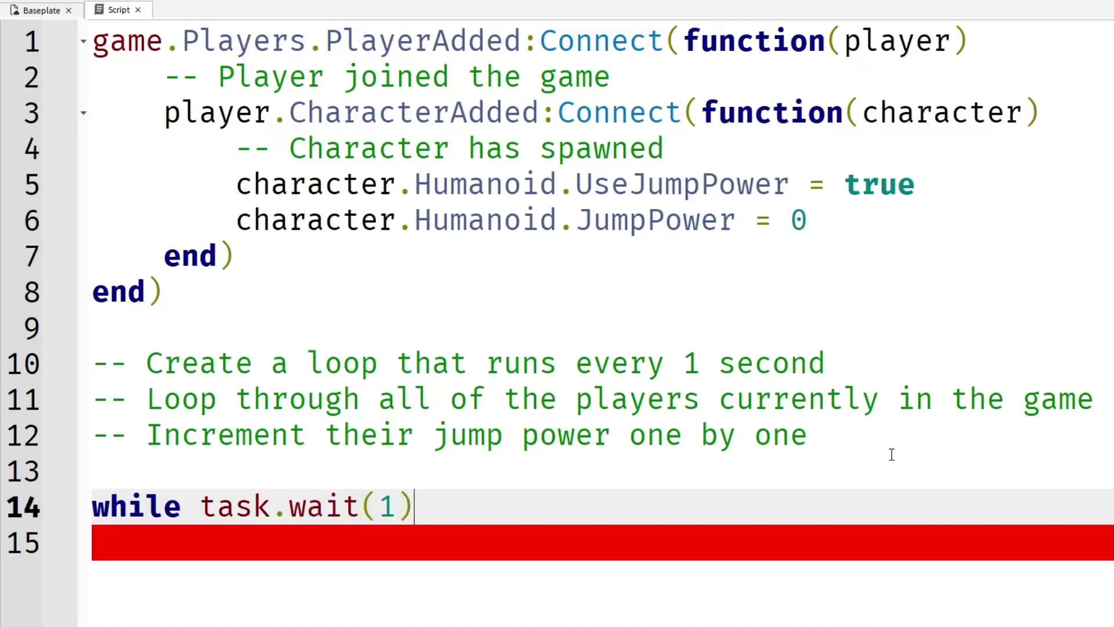
type(" do")
key("Return")
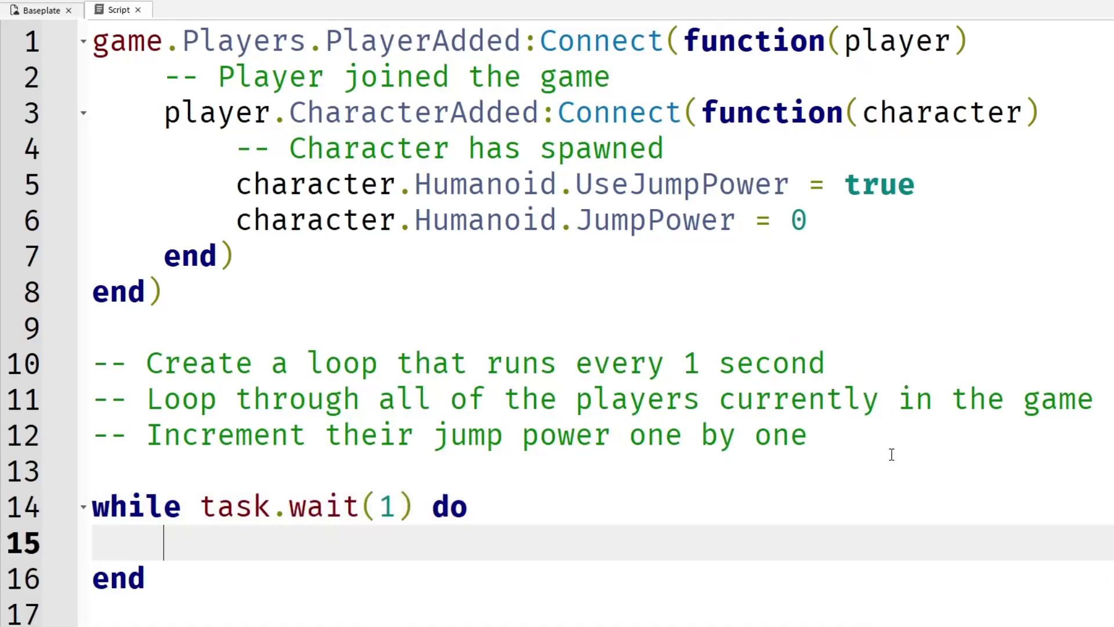
Inside the while loop, add the comment '-- Any code inside of here will run every 1 second' and a blank line
type("-- Any code inside of here")
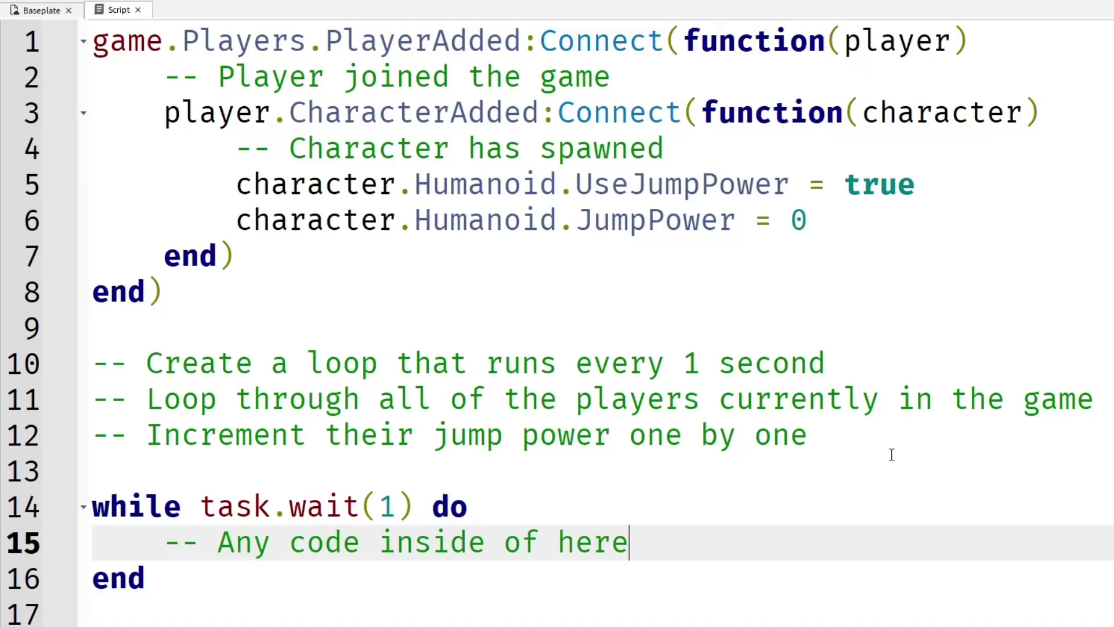
type(" will run every 1 second")
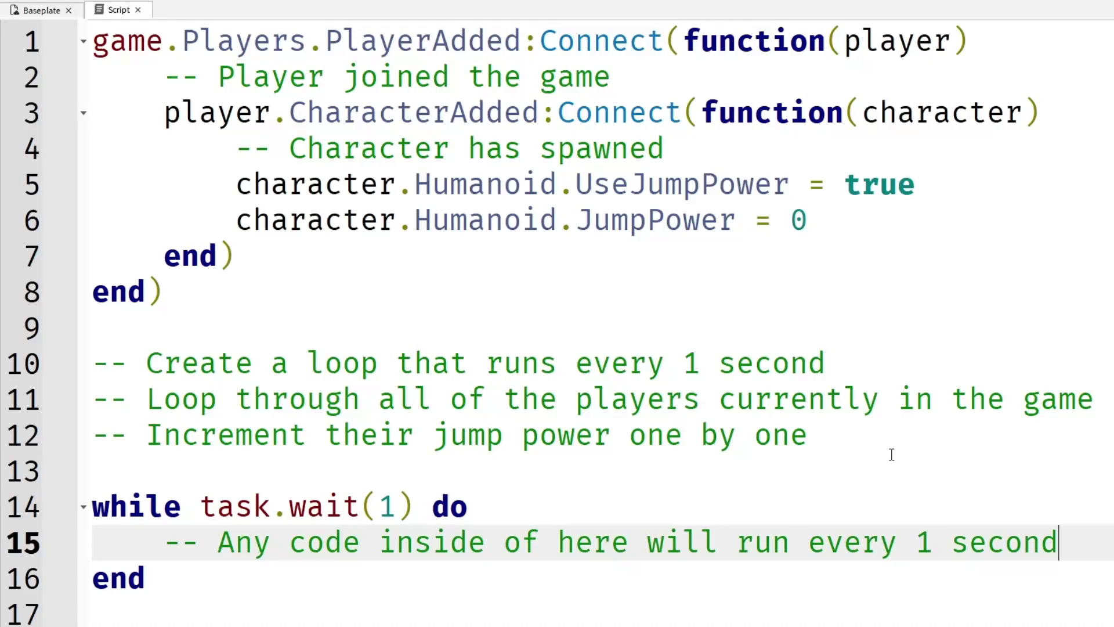
key("Return")
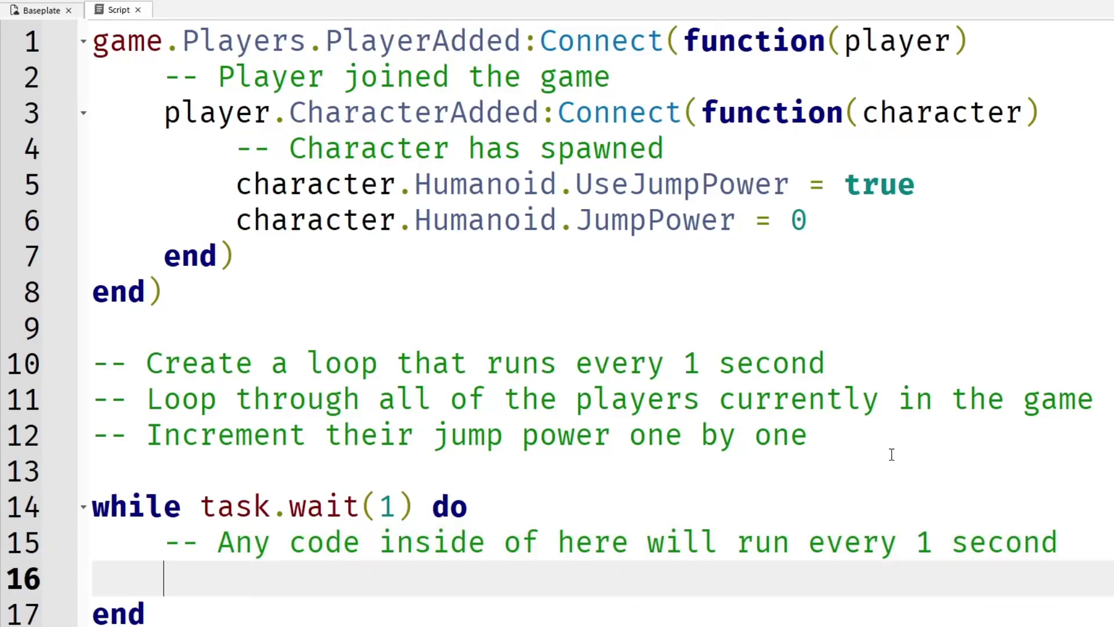
Append DONE to the comment about creating a 1-second loop, and return to the blank line inside the while loop
left_click(897, 369)
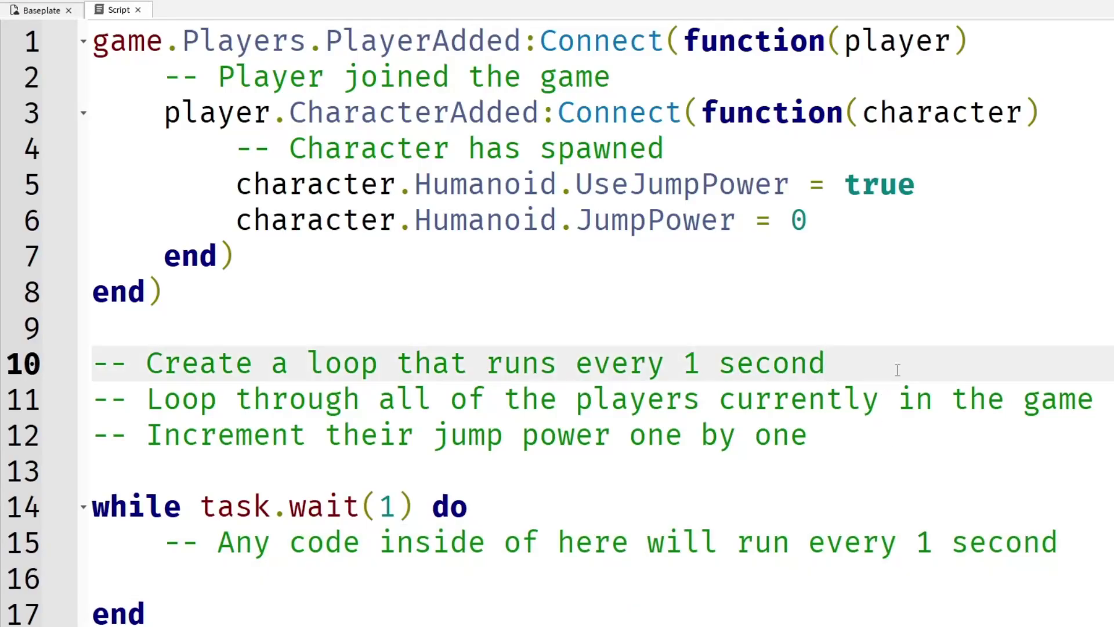
type("DONE")
left_click(282, 580)
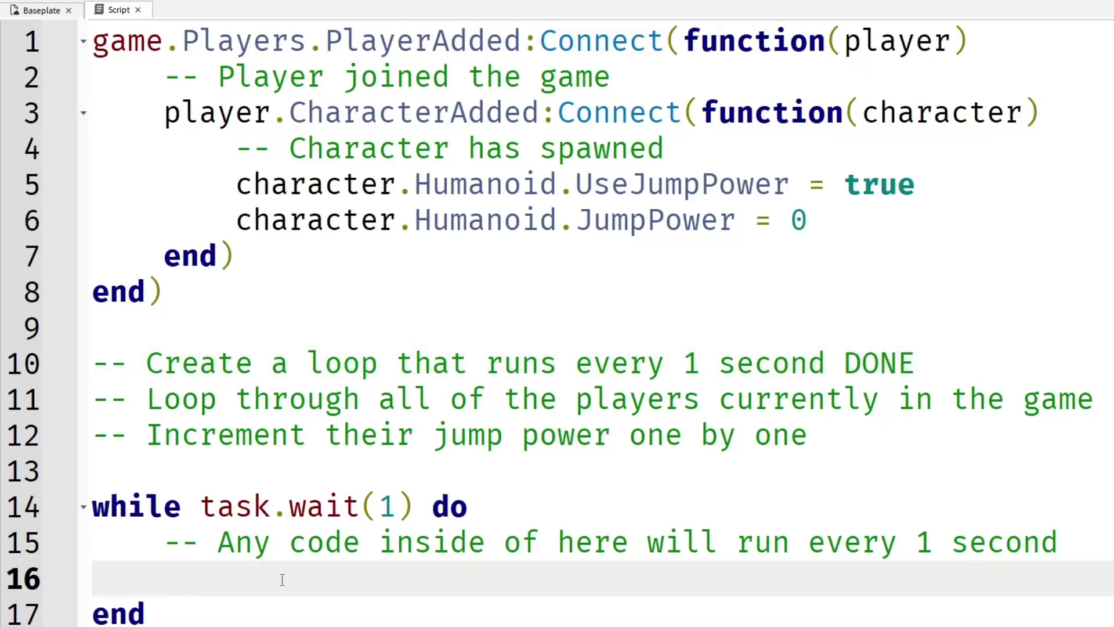
Inside the while loop, below its comment, add an empty loop 'for _, player in pairs() do' with its closing end
key("Return")
key("Return")
key("Up")
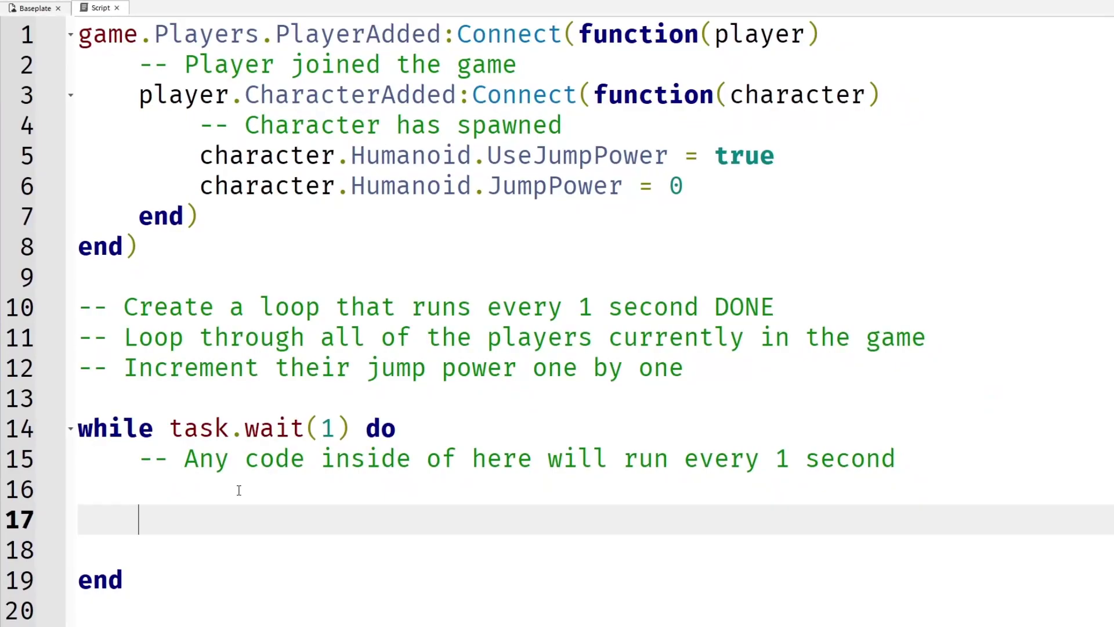
type("for ")
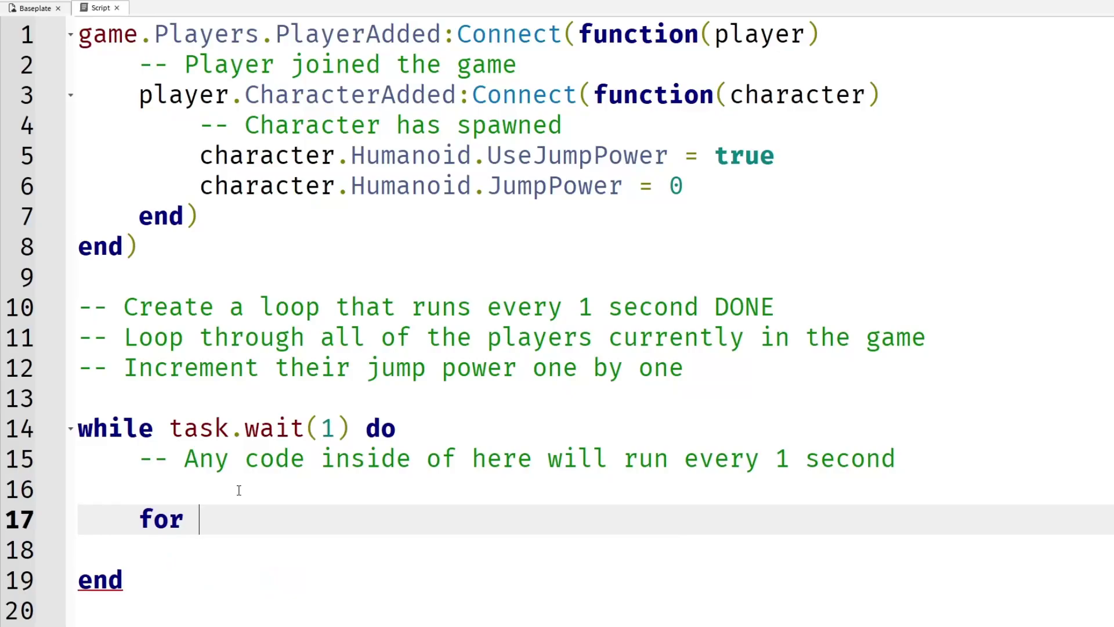
type("_, player ")
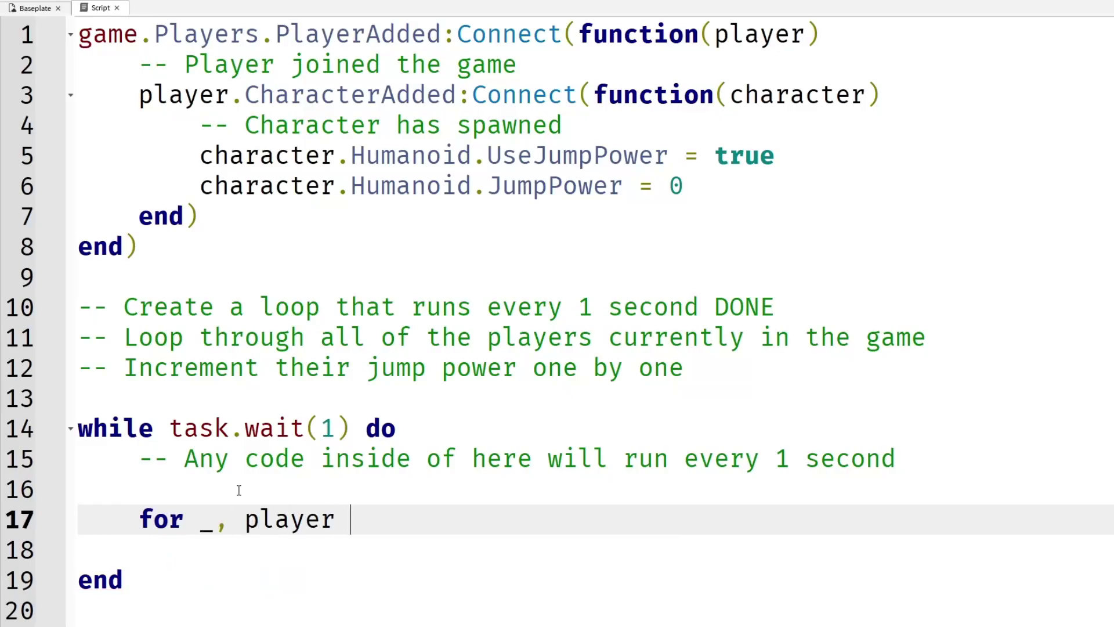
type("in pairs")
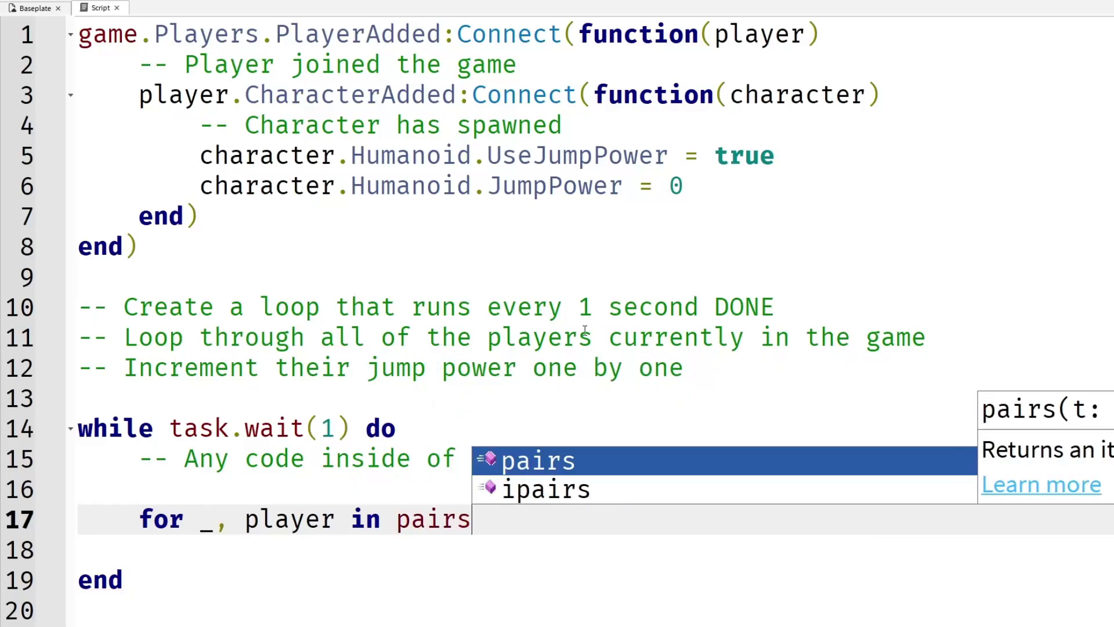
type("() do")
key("Left")
key("Left")
key("Left")
key("Left")
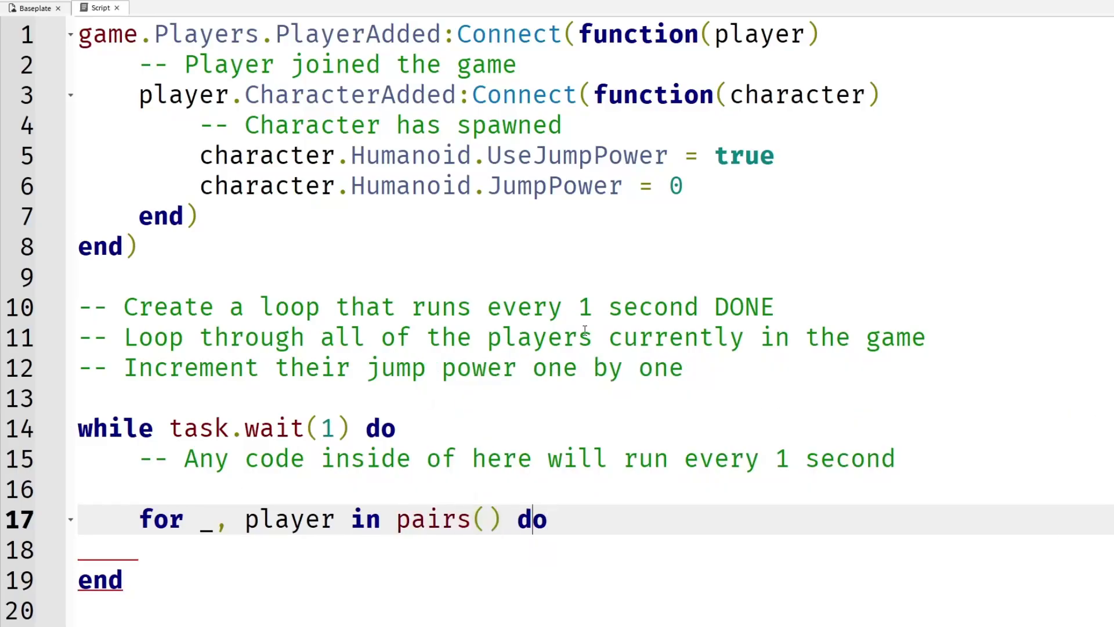
key("Right")
key("Right")
key("Return")
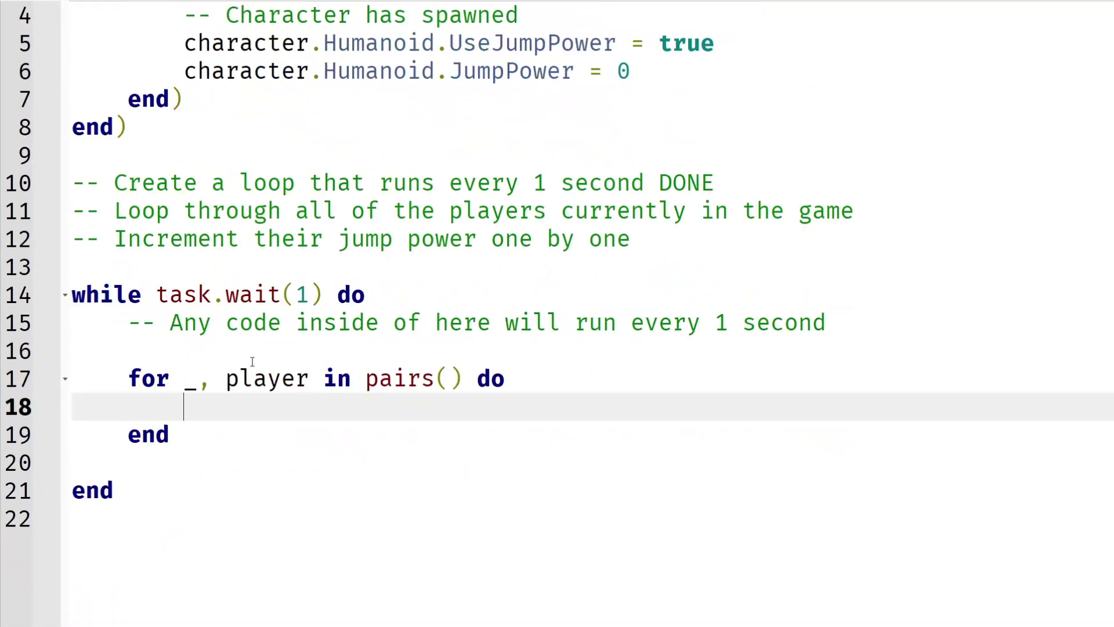
Give the for loop's pairs() call the argument 'game.Players:GetPlayers()'
left_click(449, 378)
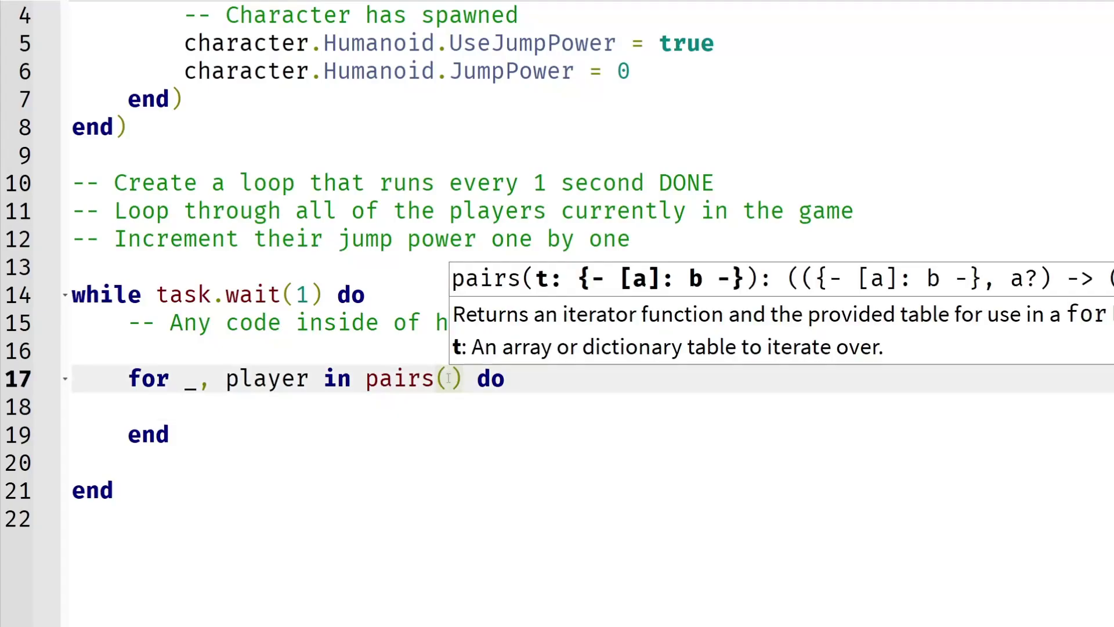
type("game.Players:")
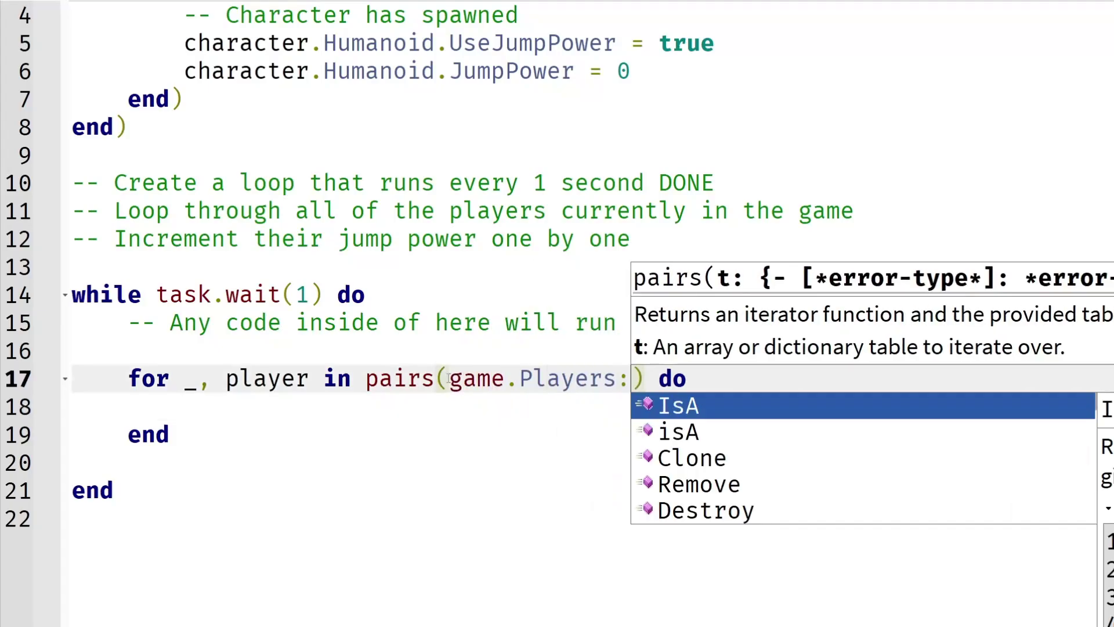
type("GetPlay")
key("Tab")
type("(")
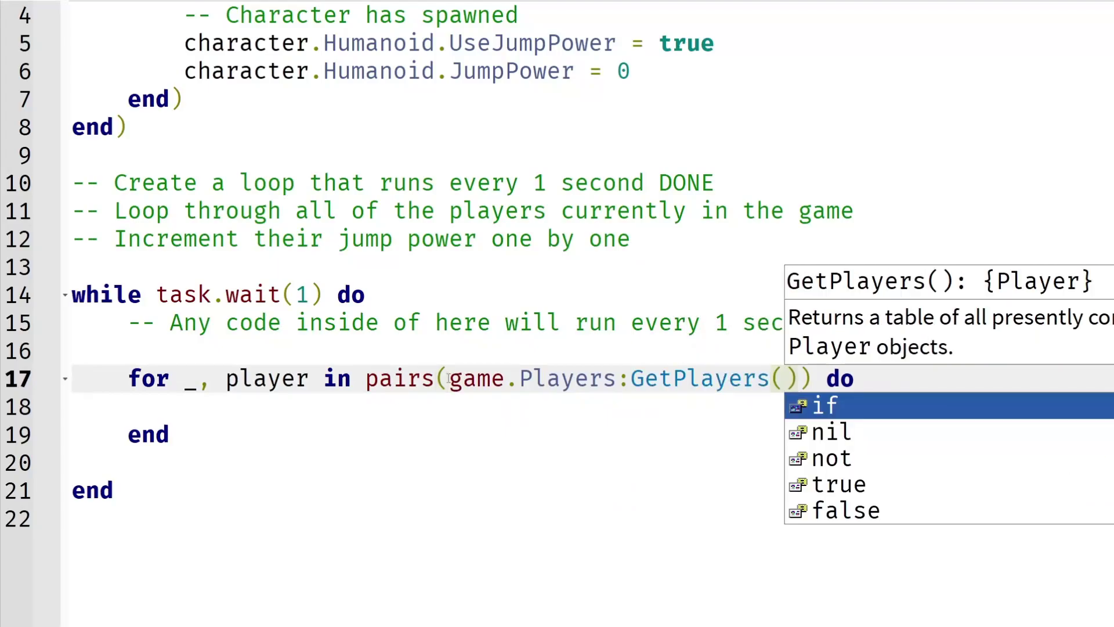
type("))")
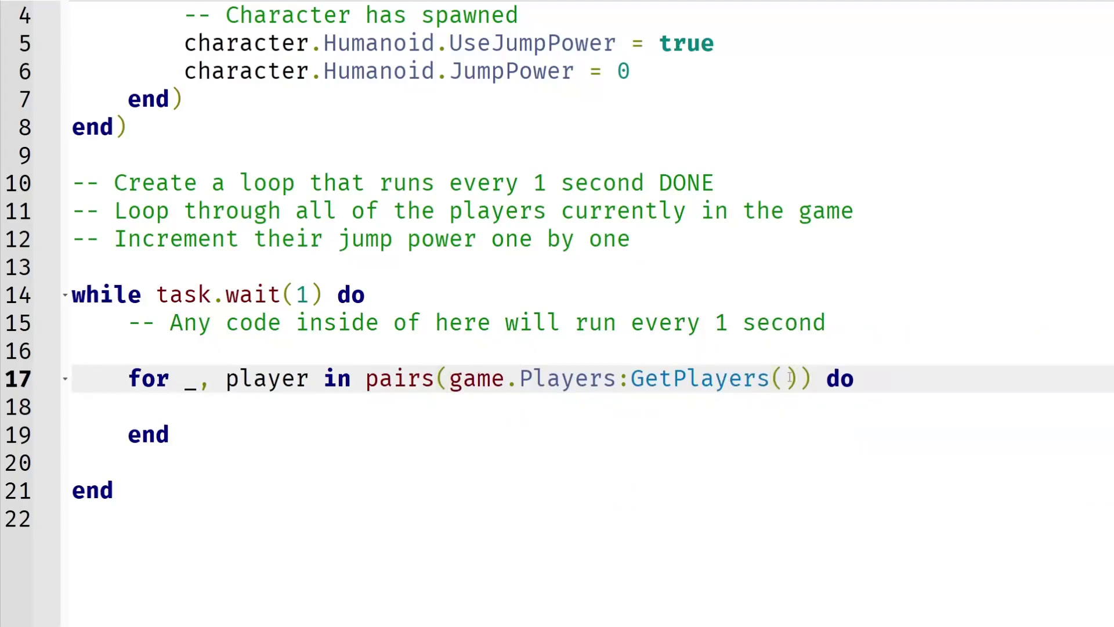
left_click_drag(799, 379, 486, 384)
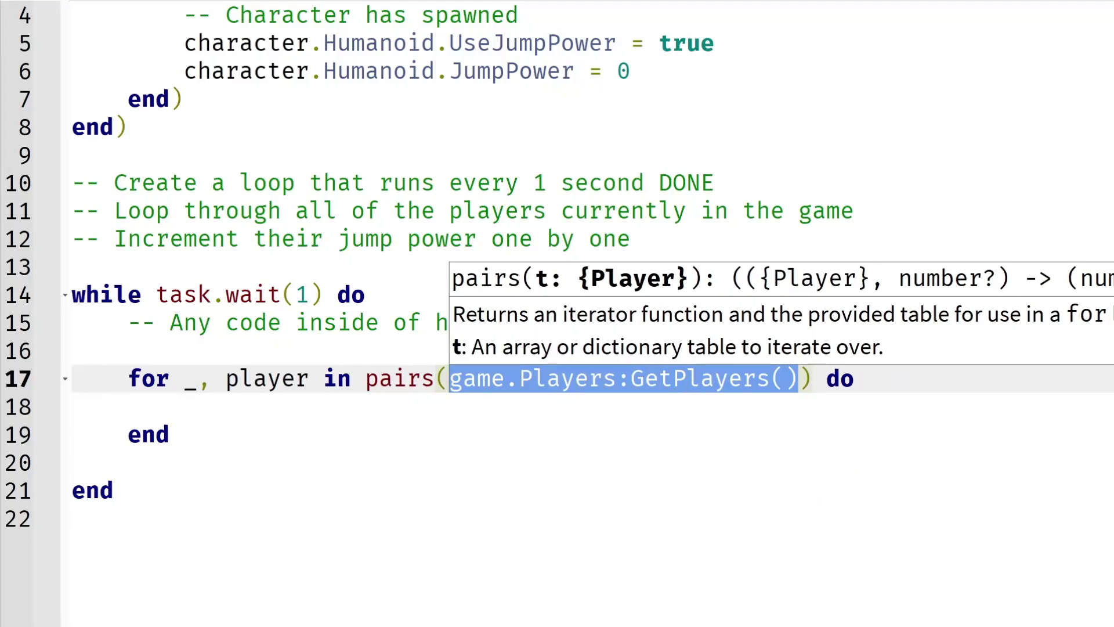
left_click(769, 120)
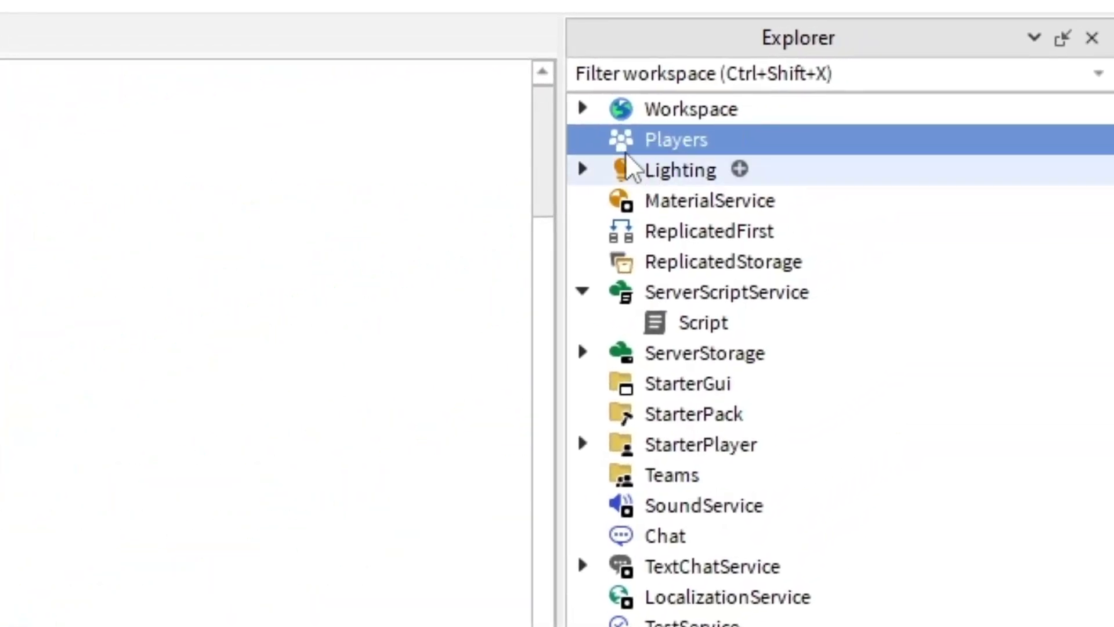
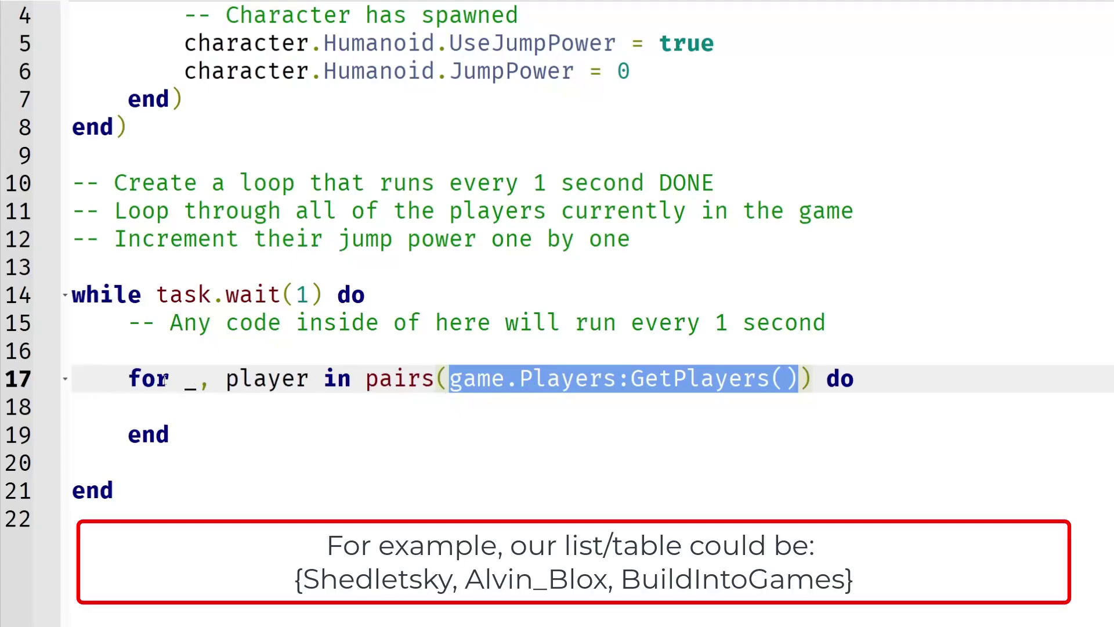
left_click_drag(129, 379, 863, 365)
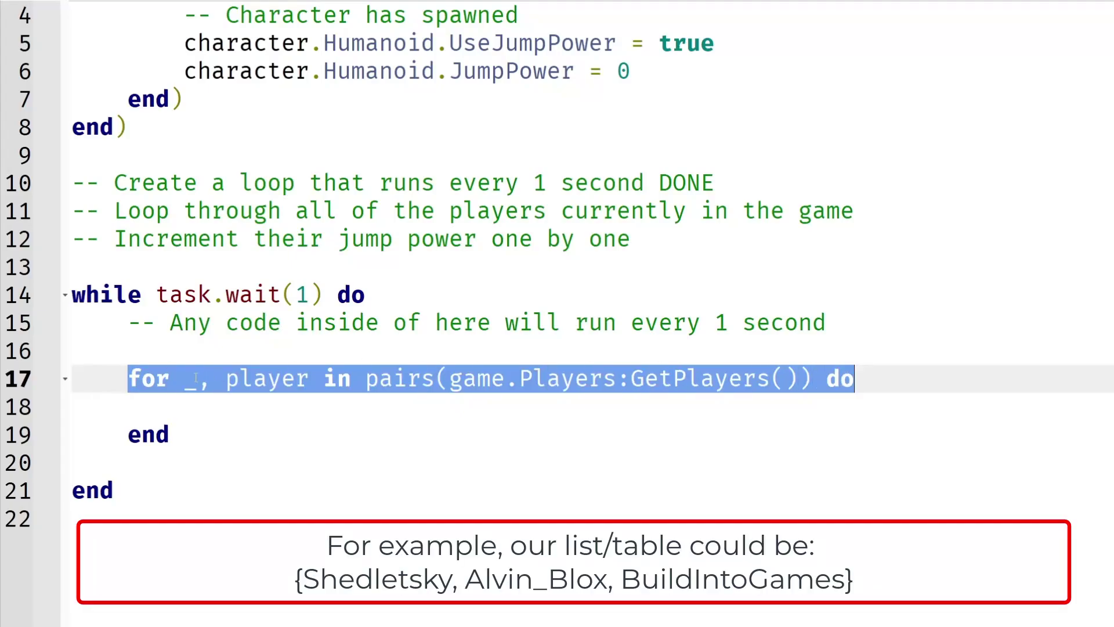
left_click(238, 414)
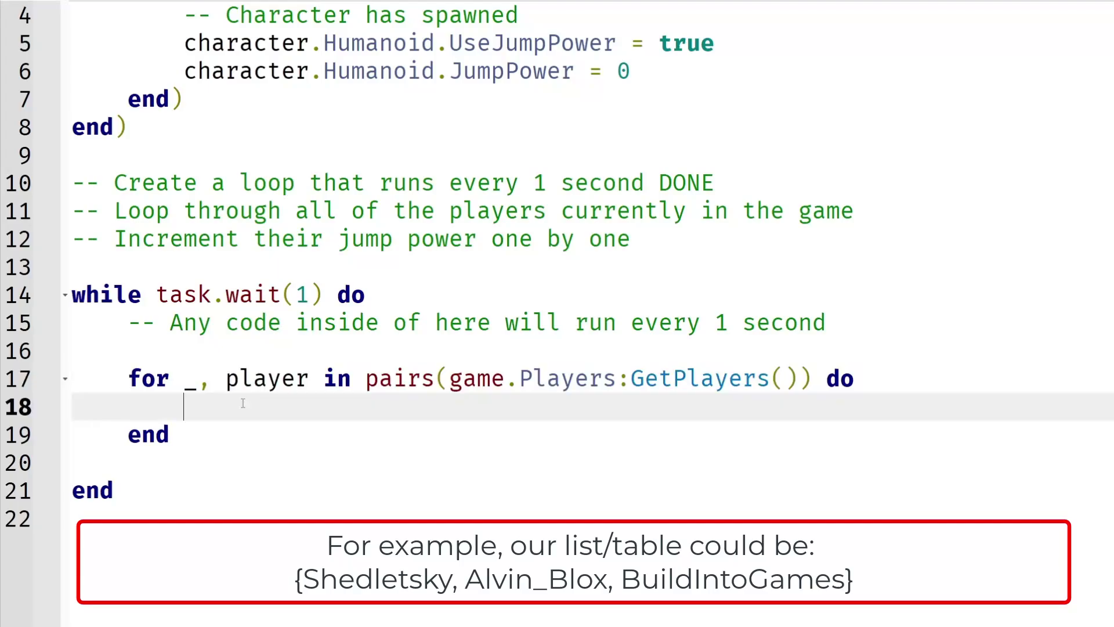
double_click(264, 380)
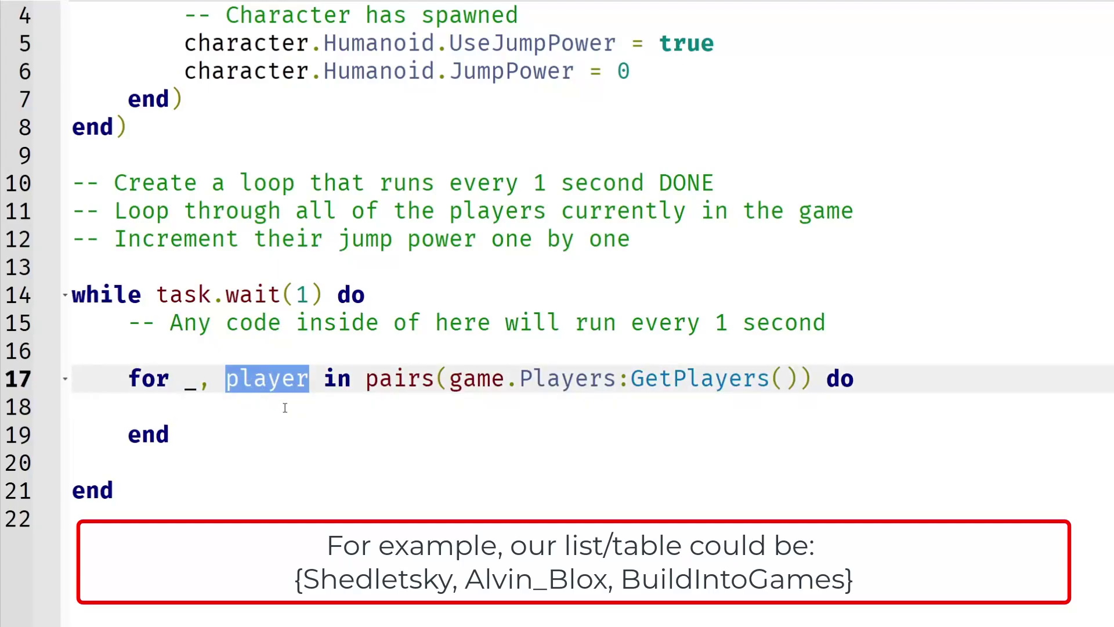
Inside the for loop, add the condition 'if player.Character then' with its closing end
left_click(308, 417)
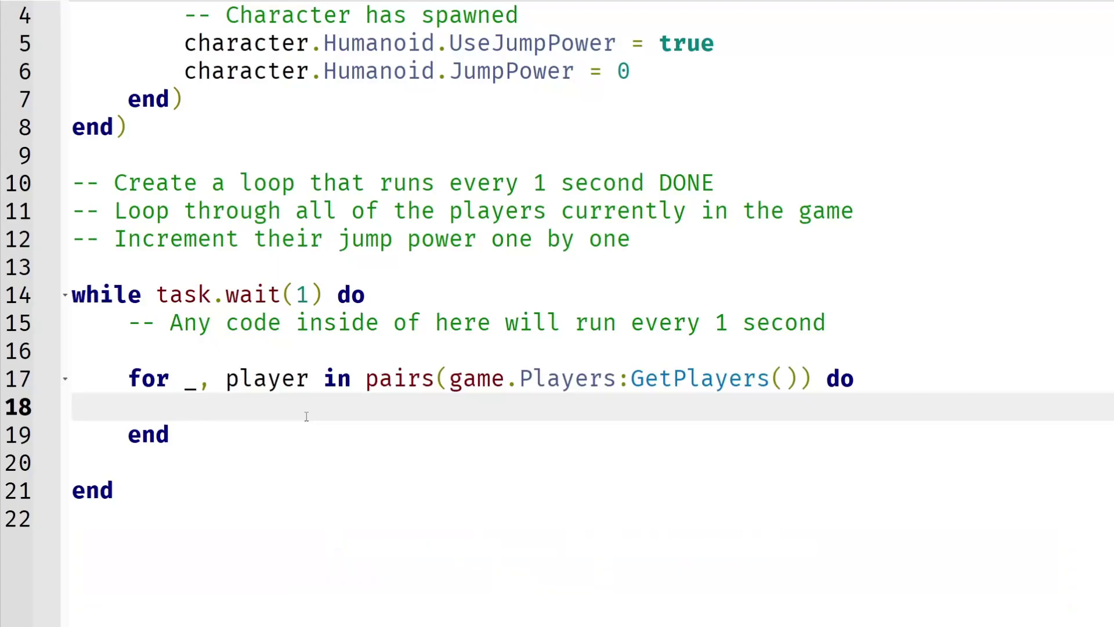
type("player.Character")
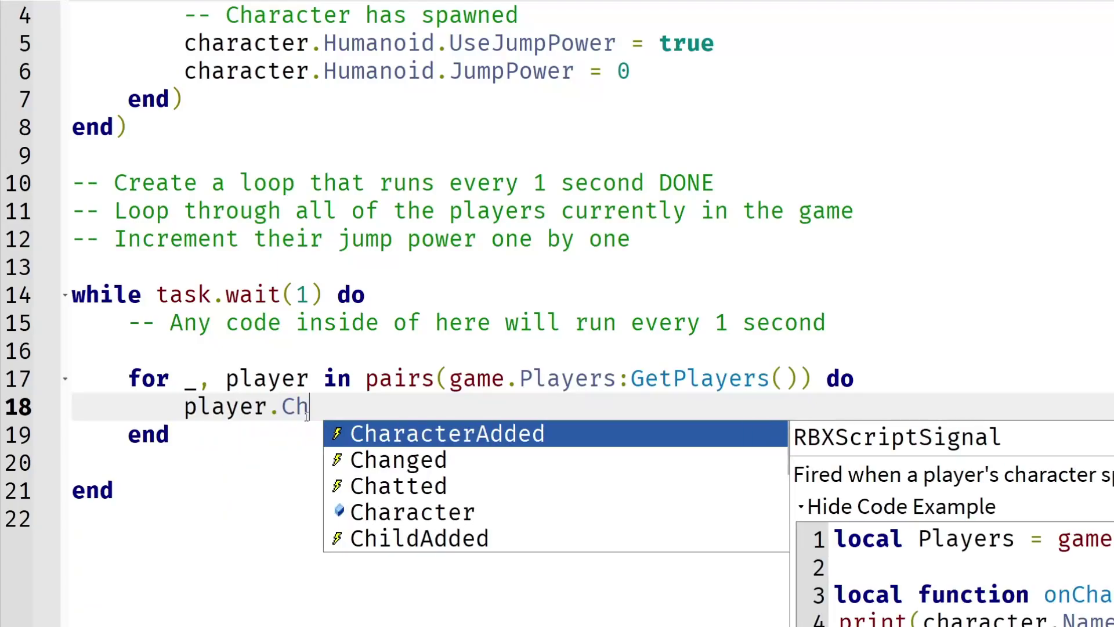
key("ctrl+Left")
key("ctrl+Left")
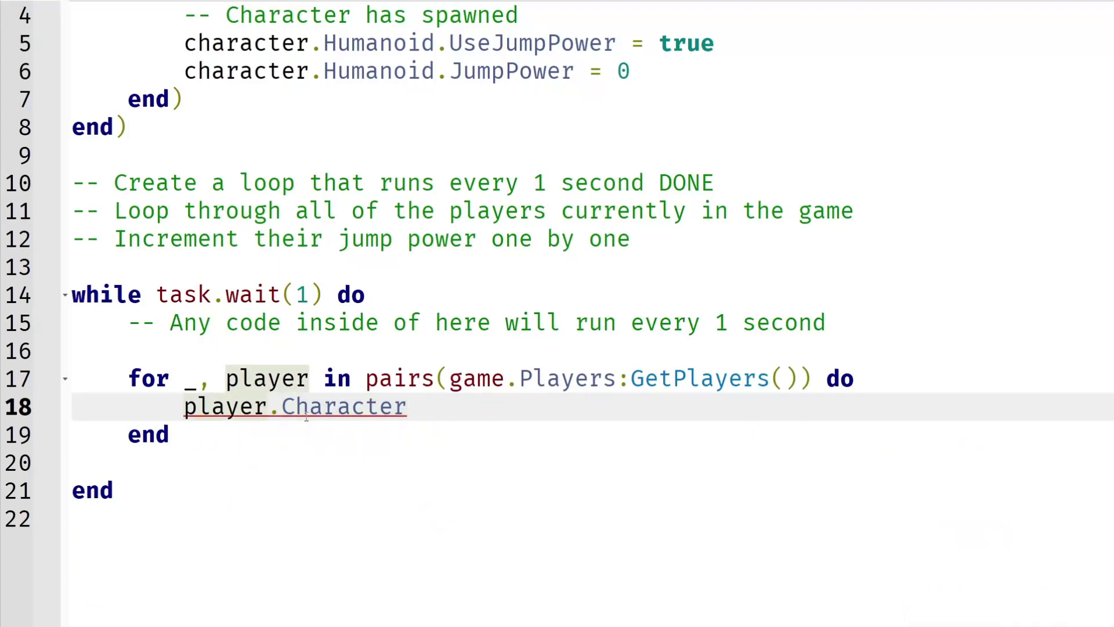
scroll(400, 351, "up", 2)
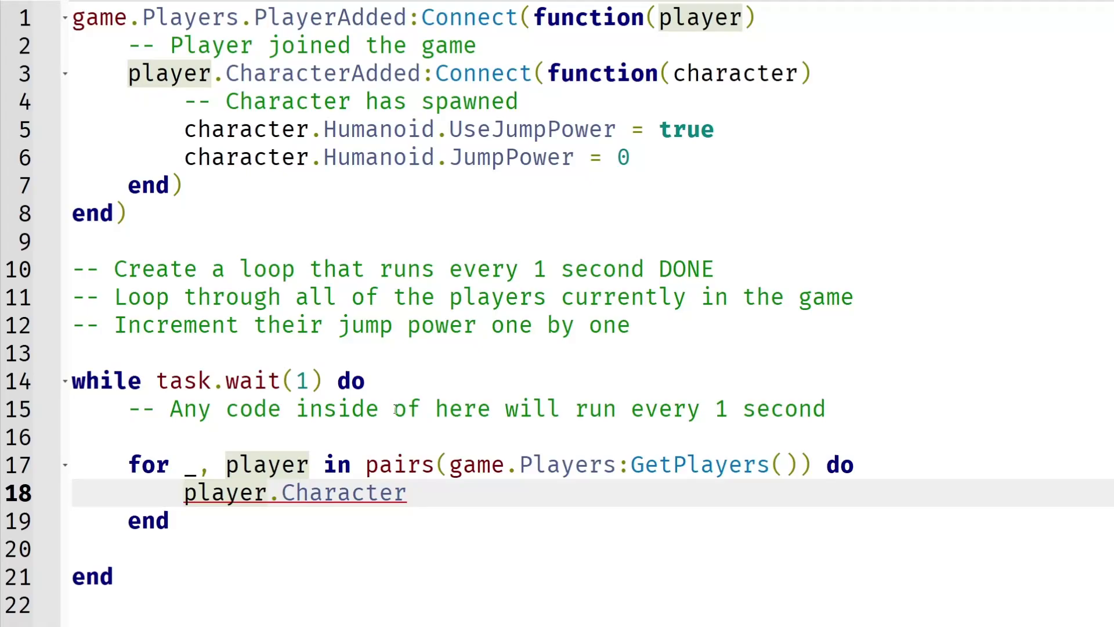
type("if")
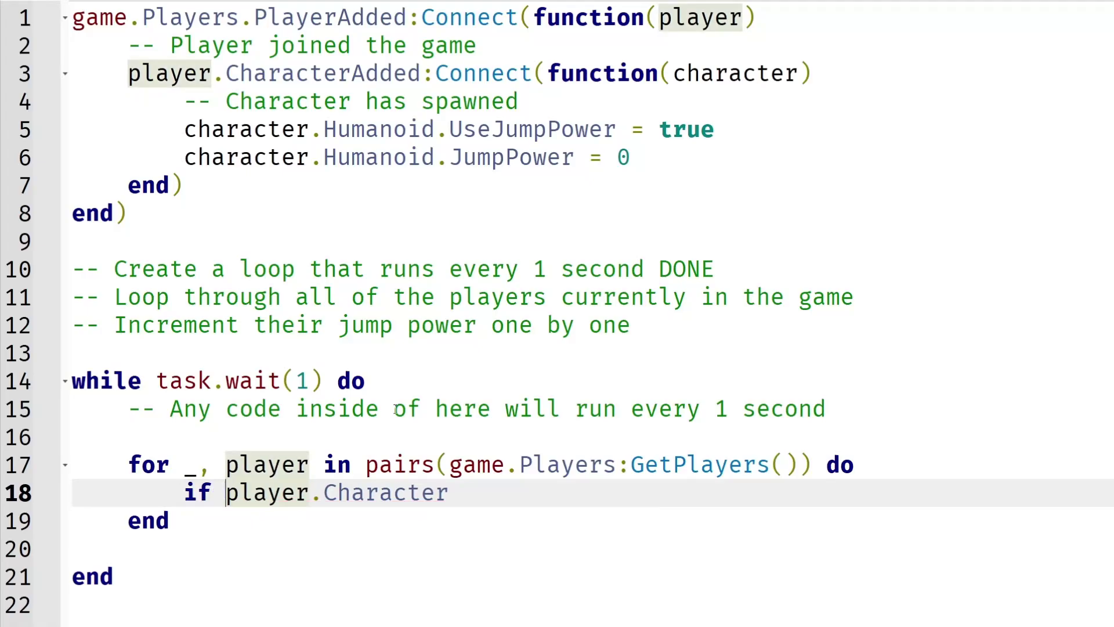
left_click(521, 495)
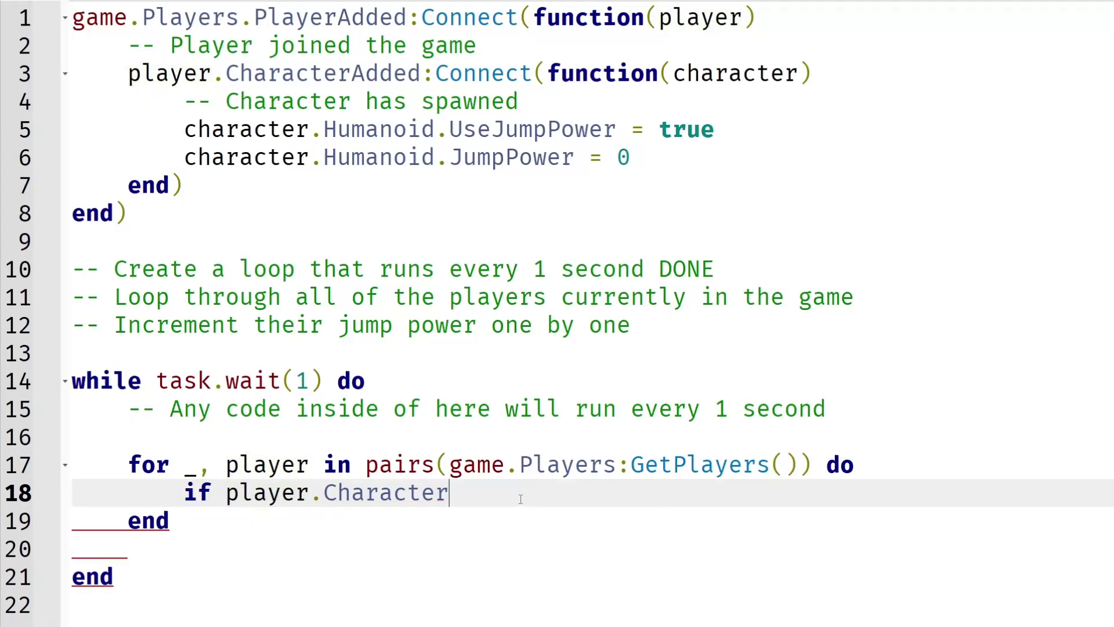
type("then")
key("Return")
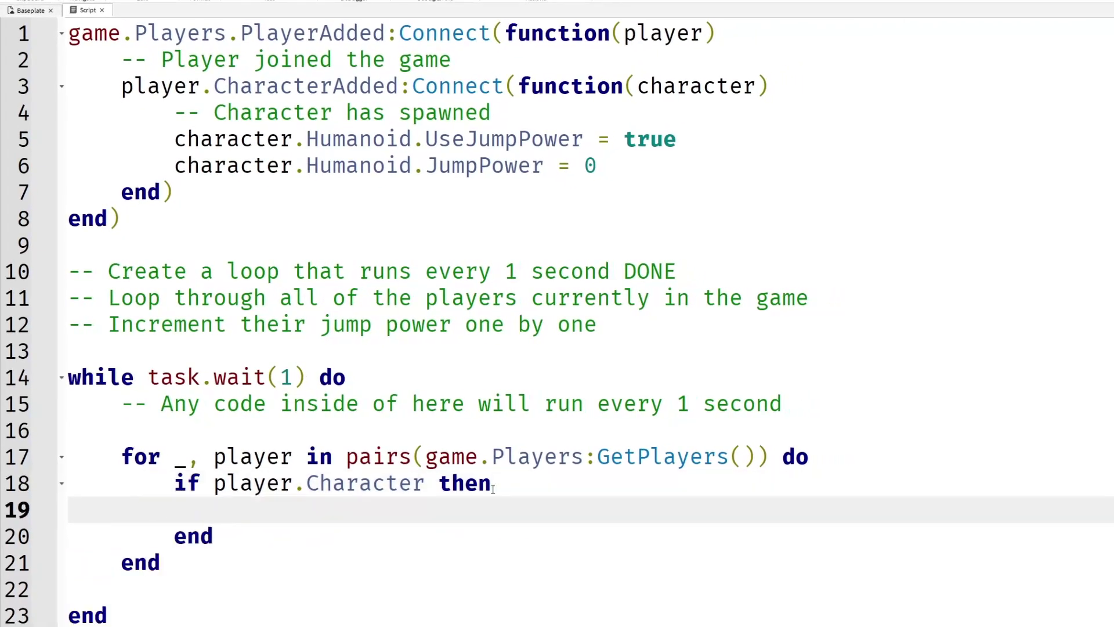
Inside the if block, add the comment '-- Any code inside of here will only run if the character exists' and a new line
type("-- Any copde")
key("BackSpace")
key("BackSpace")
key("BackSpace")
type("d")
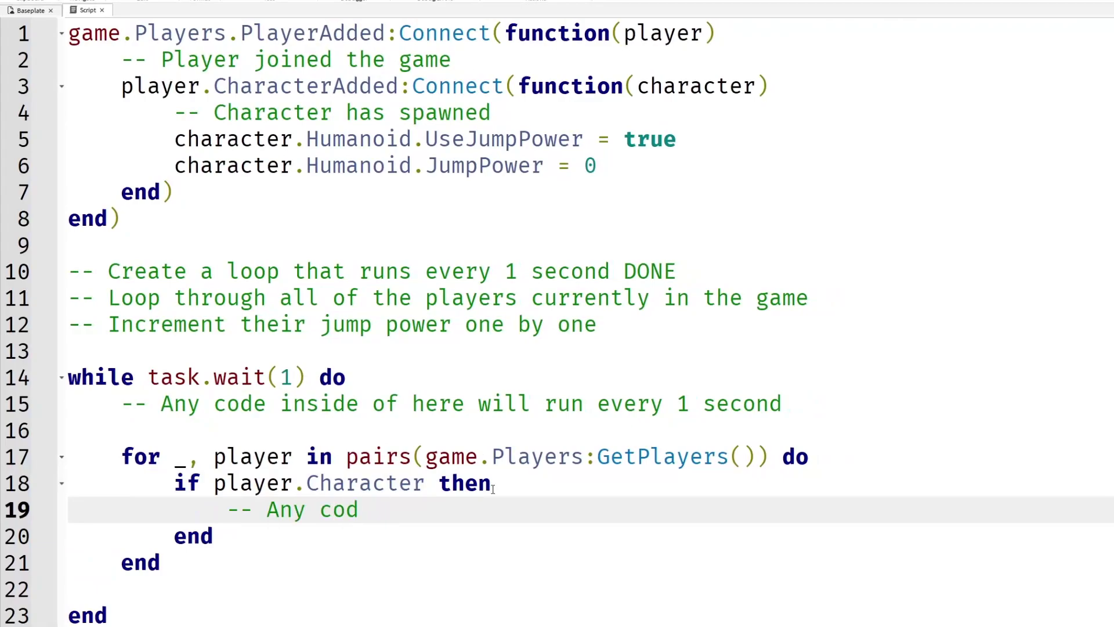
type("e inside of here will onl")
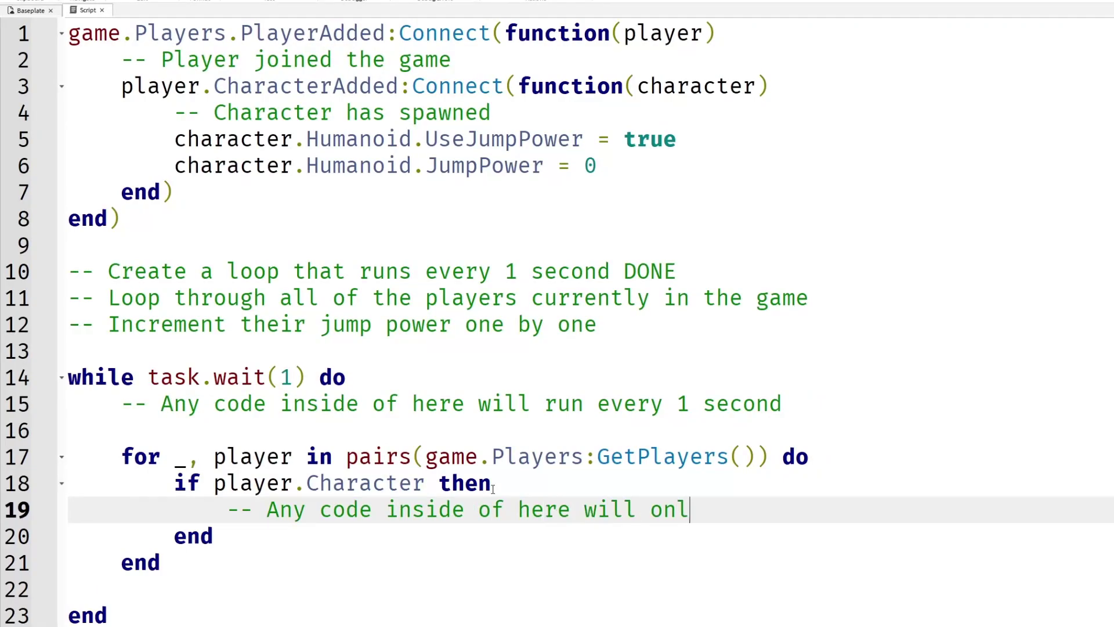
type("y run if the characte")
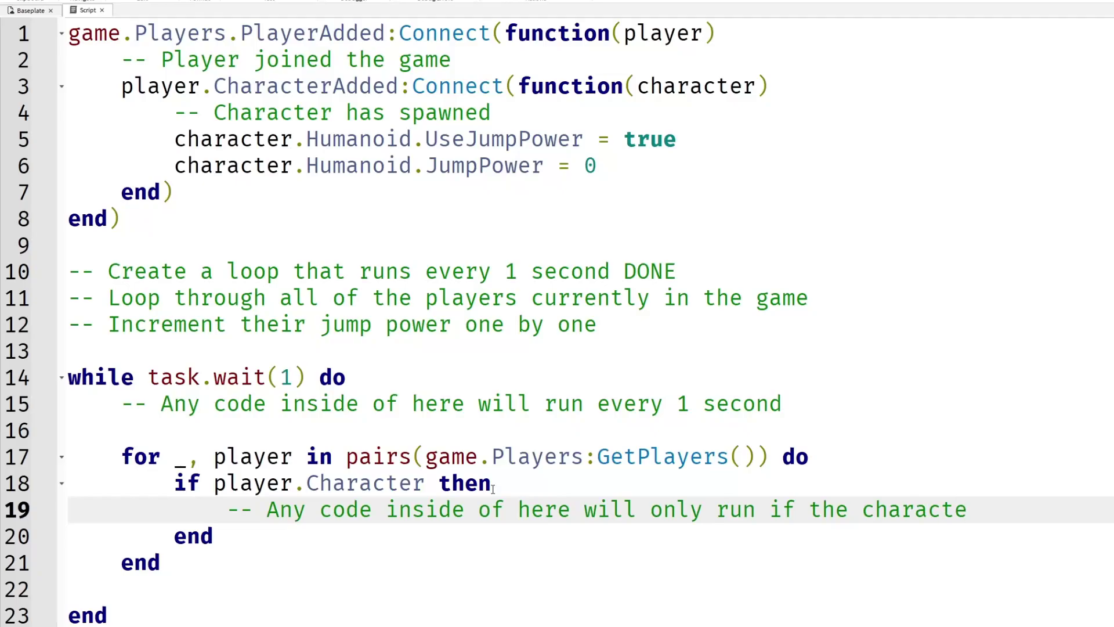
type("r exists")
key("Return")
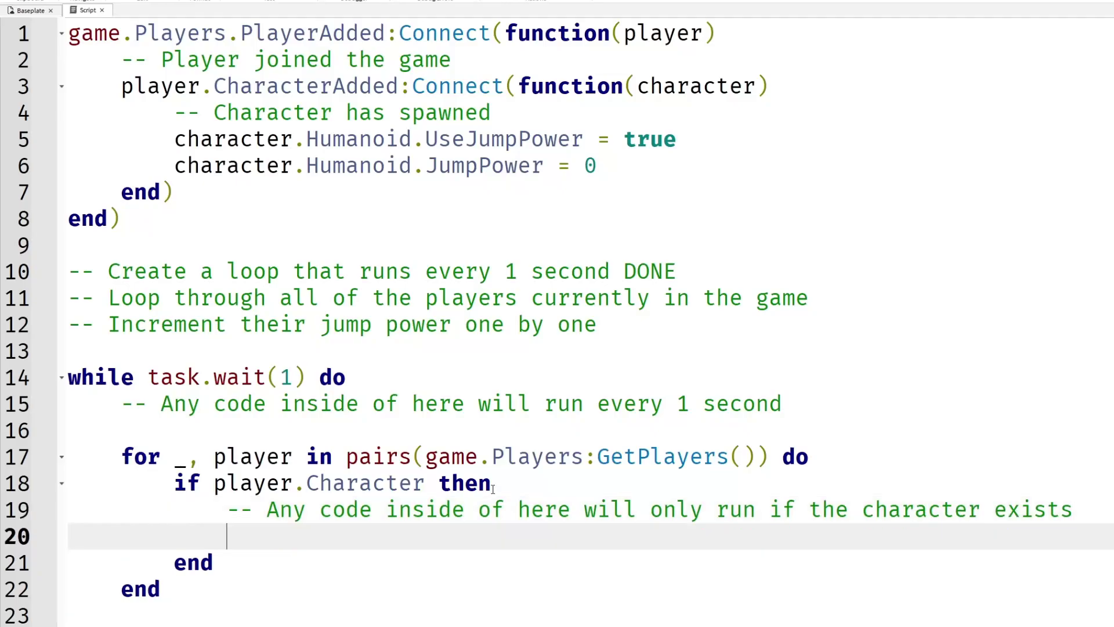
Below the comment in the if block, add the statement 'player.Character.Humanoid.JumpPower += 1'
type("p")
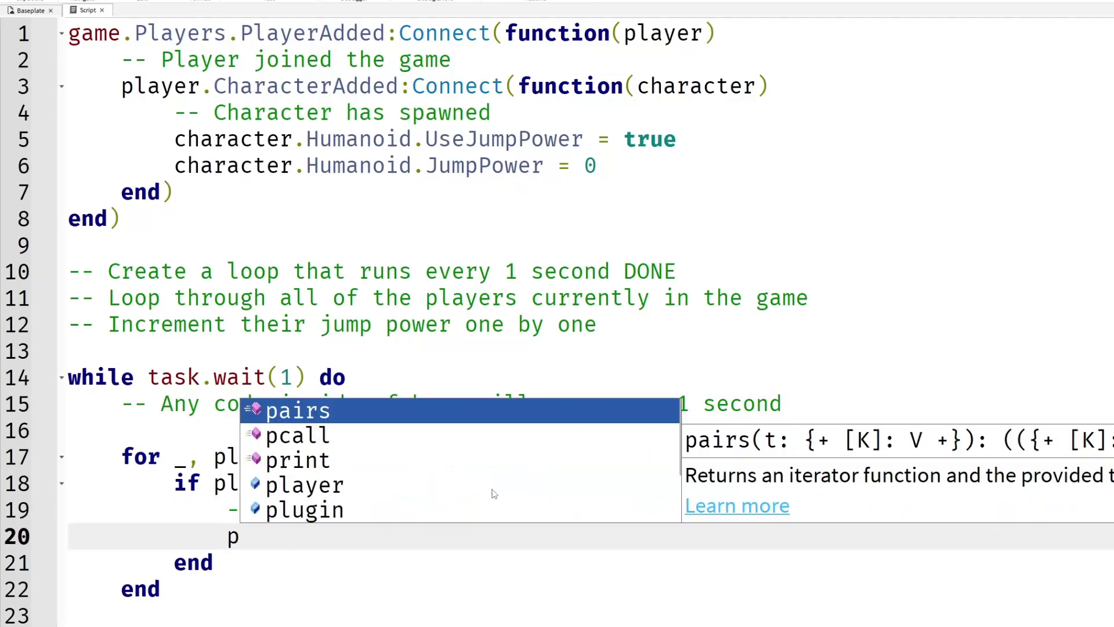
type("layer.Character.Humanoid")
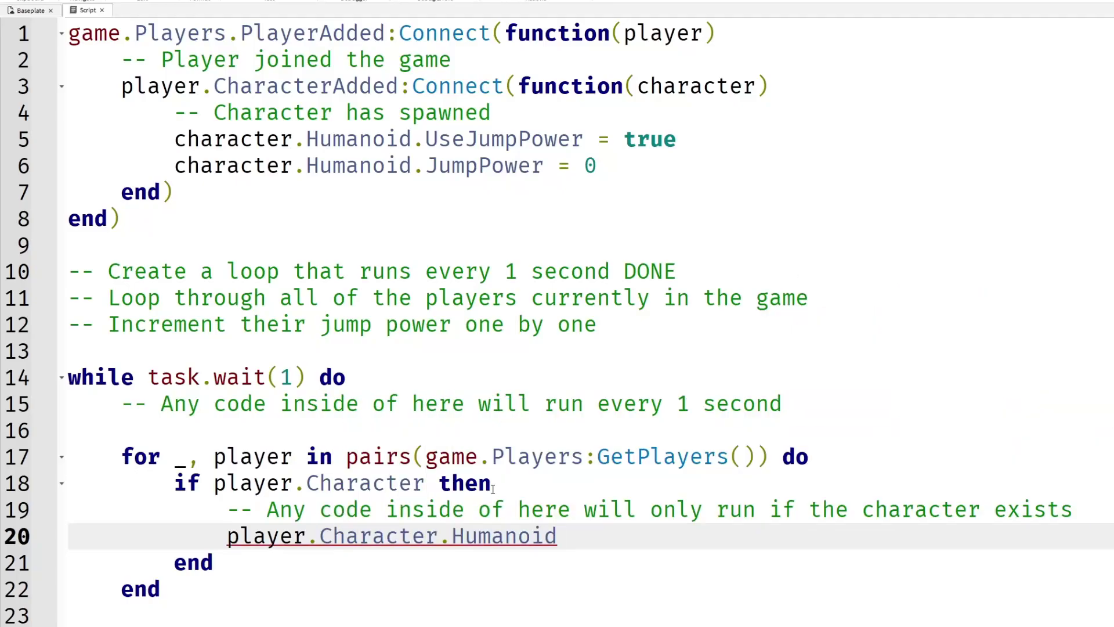
type(".JumpPower")
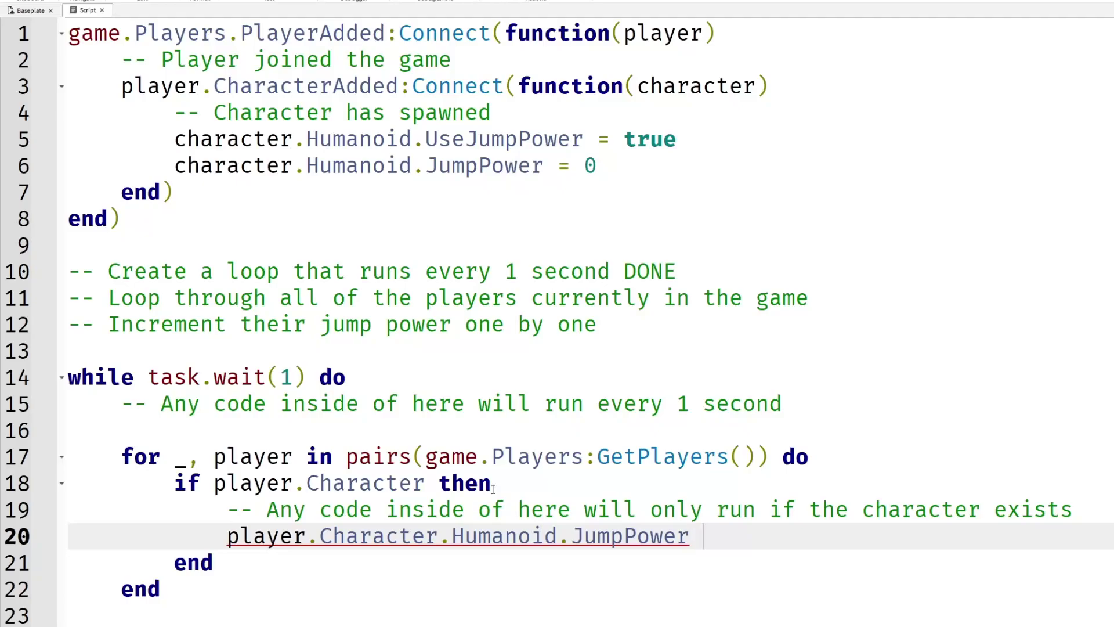
type("+= 1")
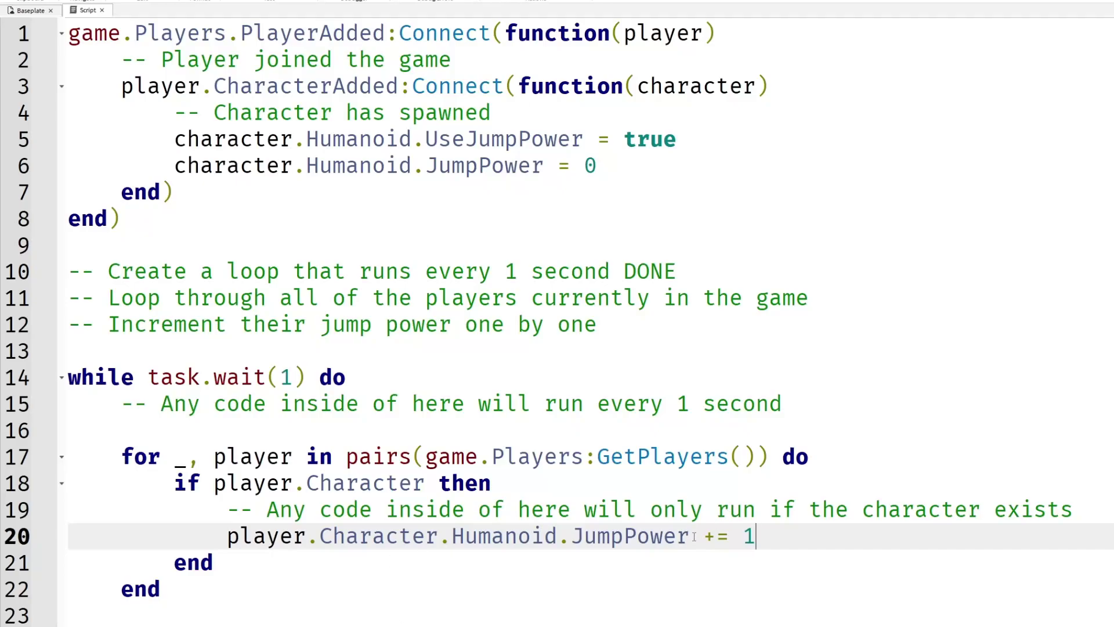
left_click_drag(694, 536, 227, 536)
double_click(733, 541)
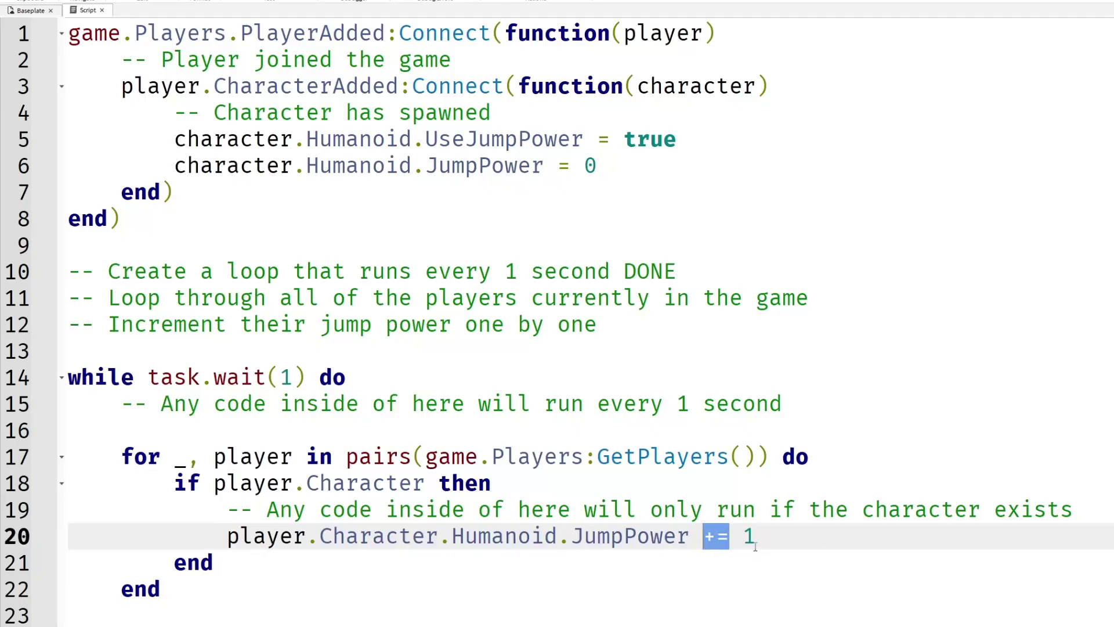
left_click(755, 541)
left_click_drag(729, 542, 709, 537)
left_click(729, 541)
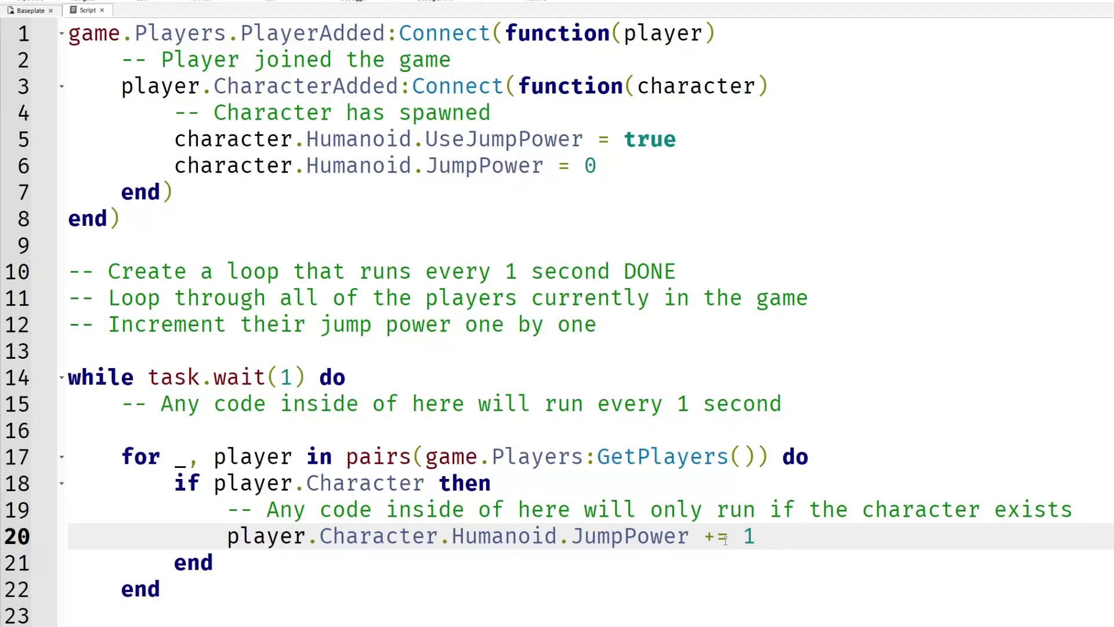
key("BackSpace")
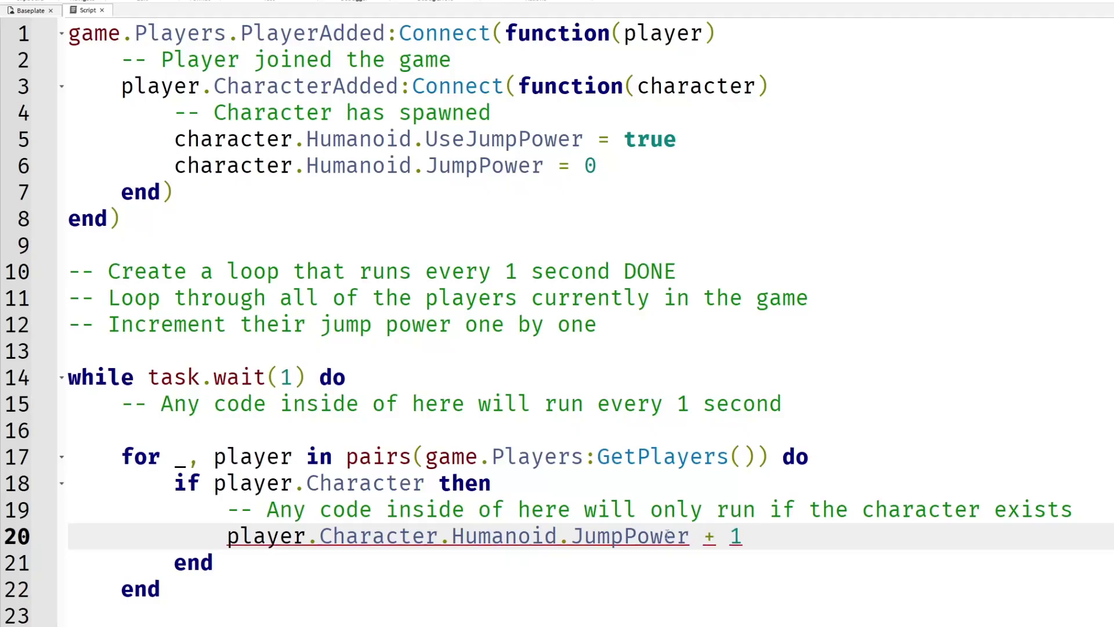
left_click_drag(228, 536, 690, 535)
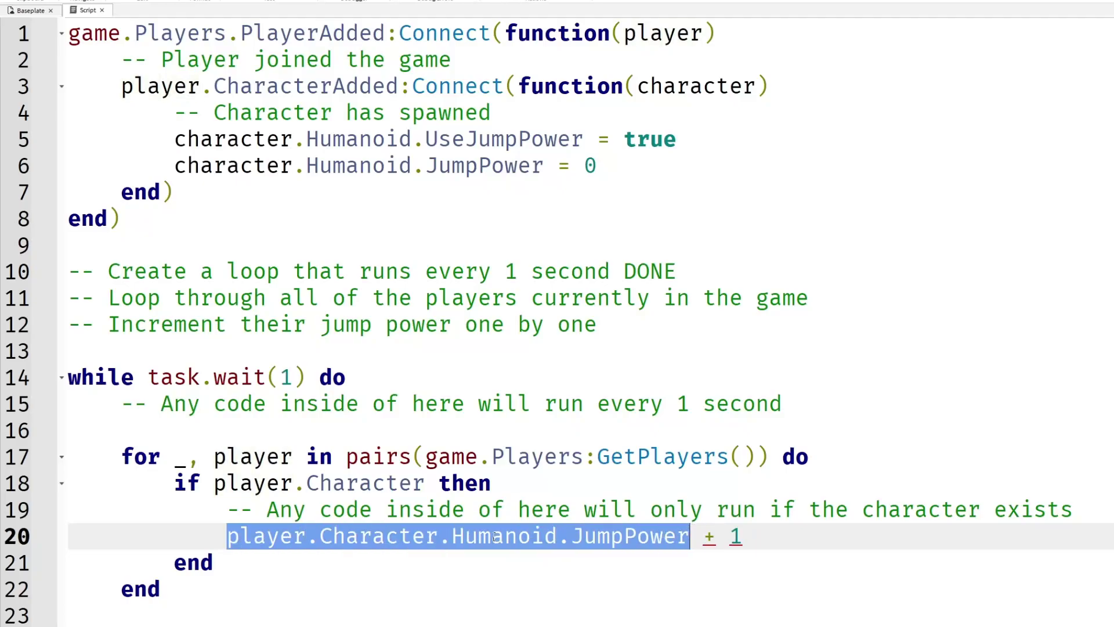
left_click_drag(747, 537, 229, 540)
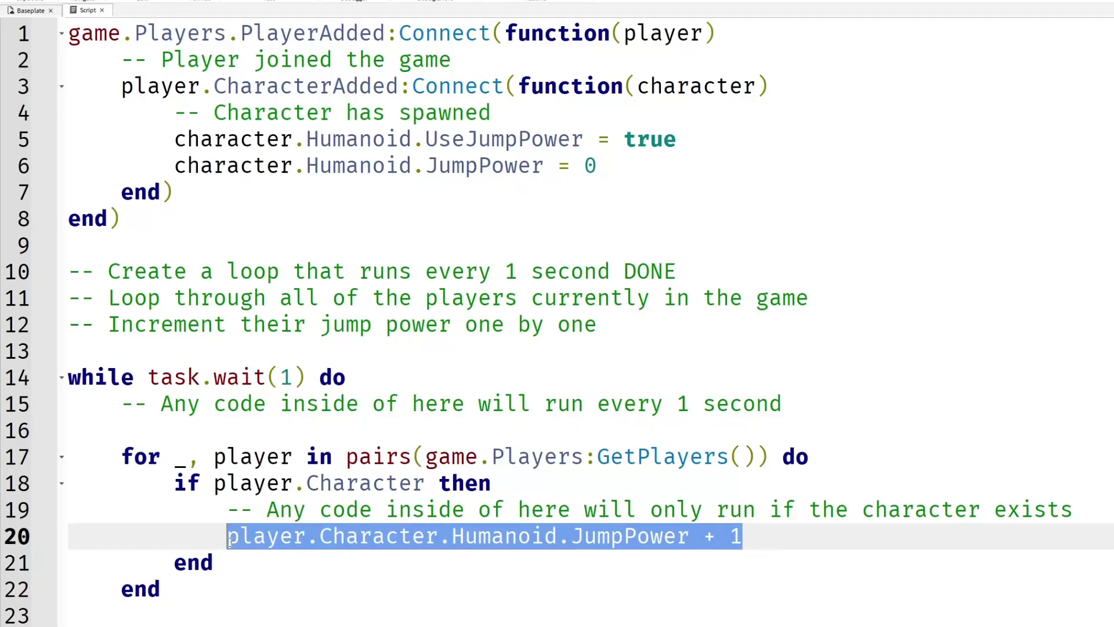
type("3")
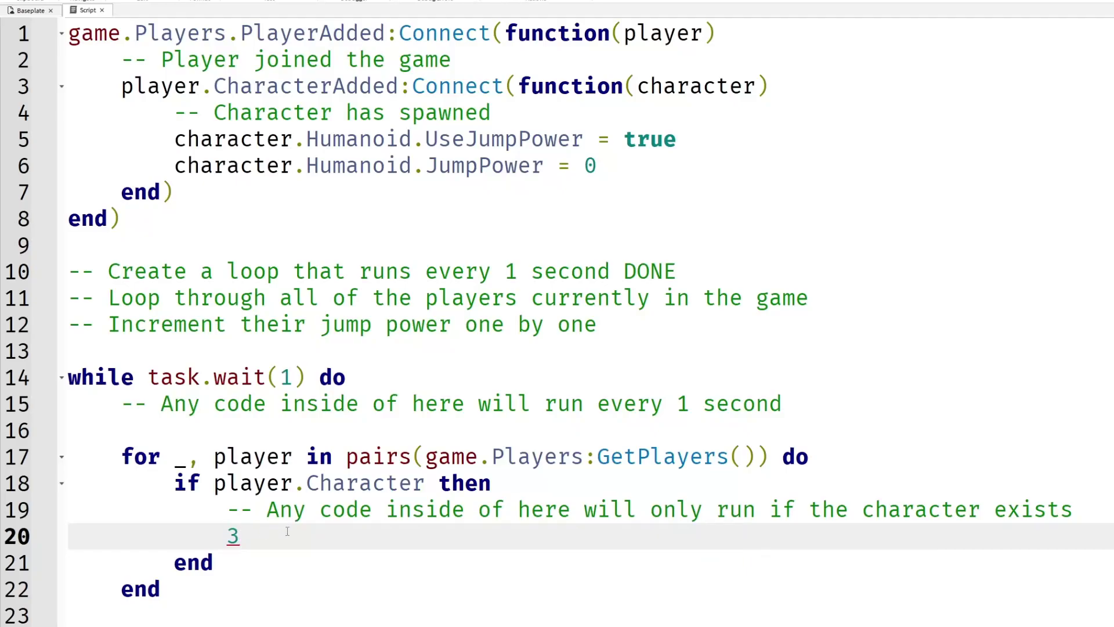
double_click(233, 535)
key("ctrl+z")
left_click(720, 539)
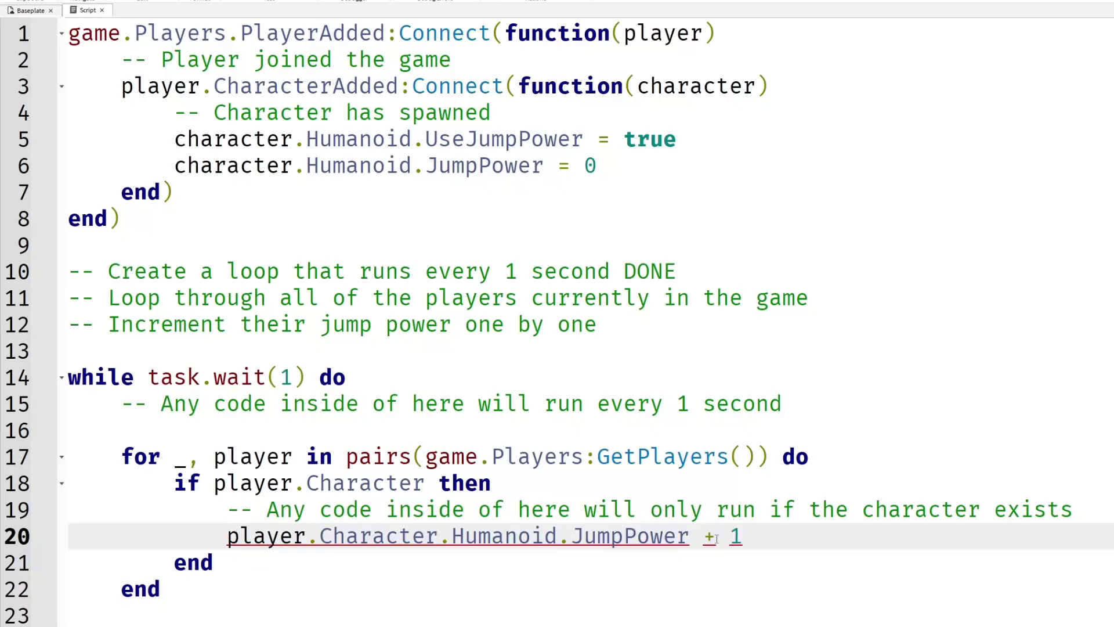
type("=")
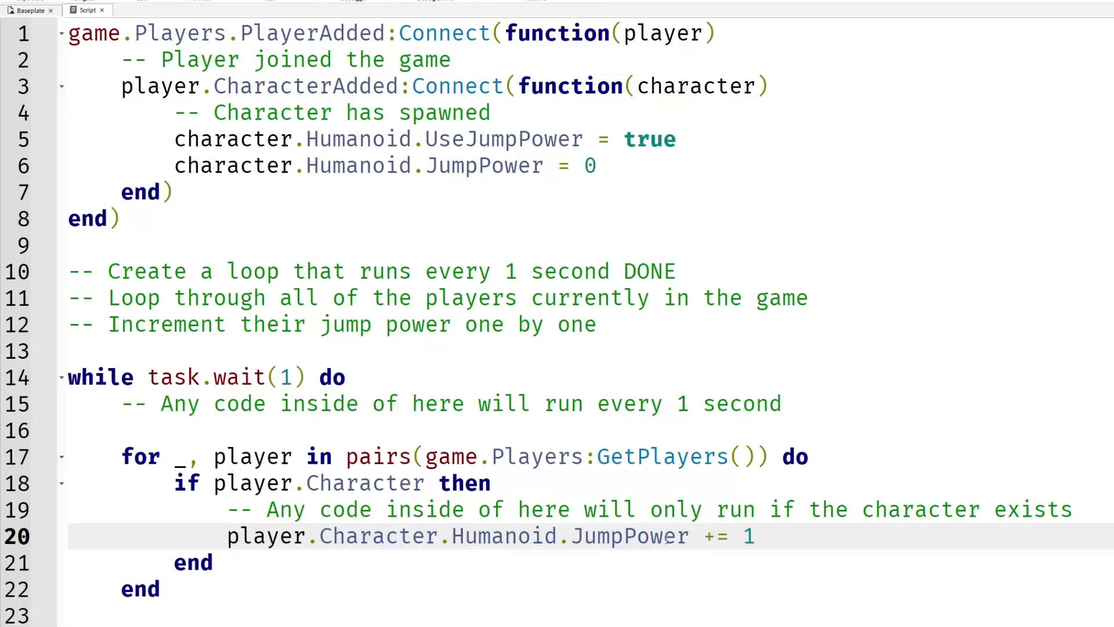
left_click_drag(689, 537, 239, 541)
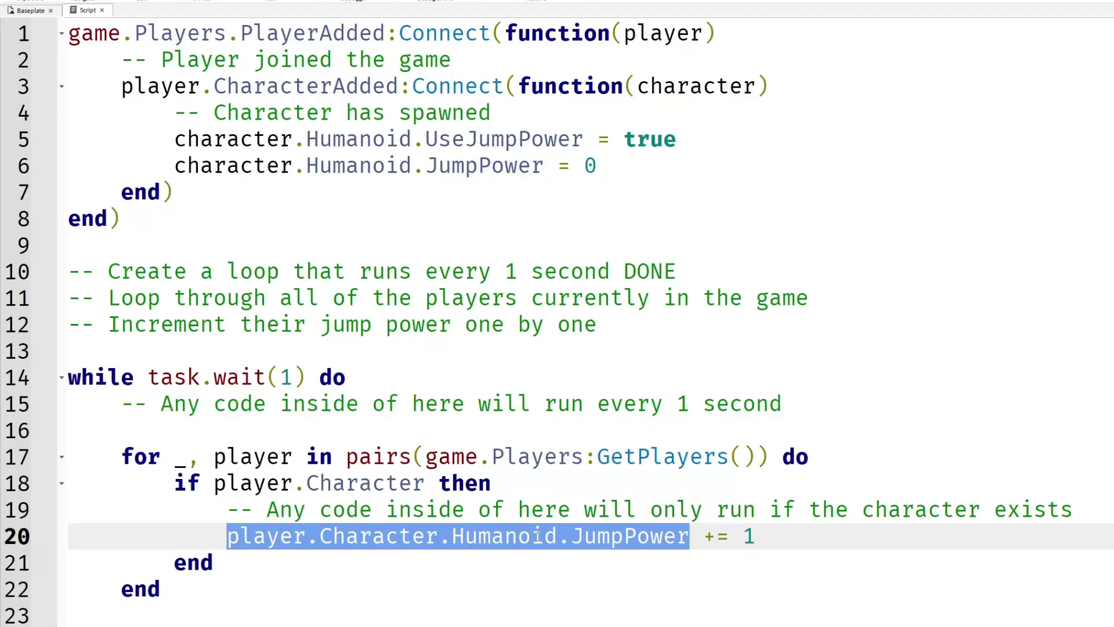
left_click(757, 538)
scroll(488, 482, "down", 1)
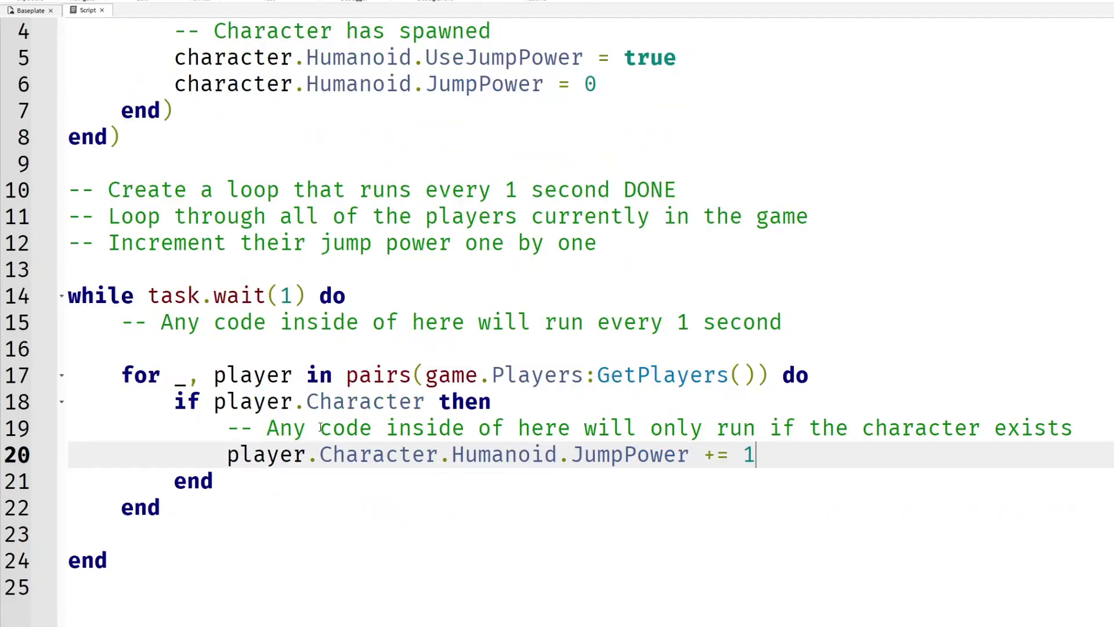
Return to the Baseplate view and add a ScreenGui to StarterGui
left_click(26, 10)
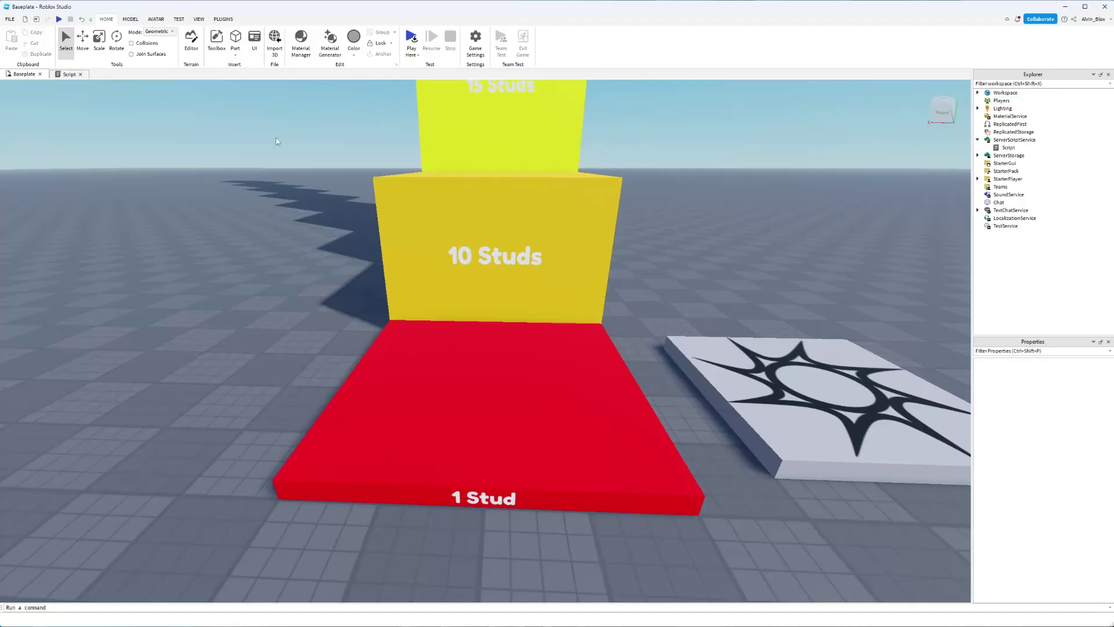
right_click_drag(287, 181, 287, 181)
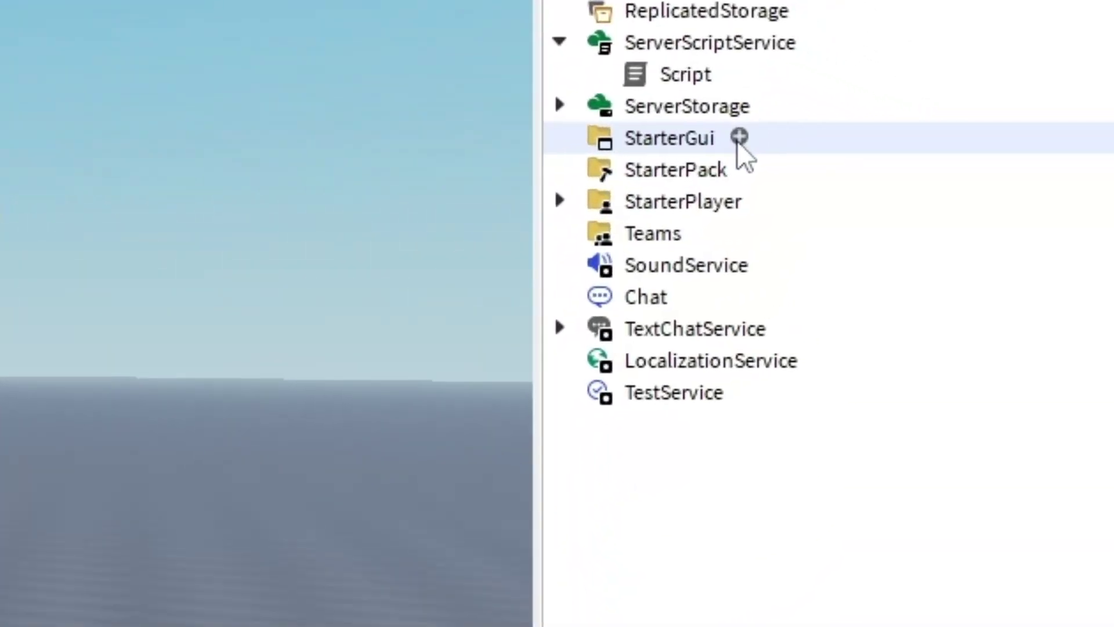
left_click(738, 138)
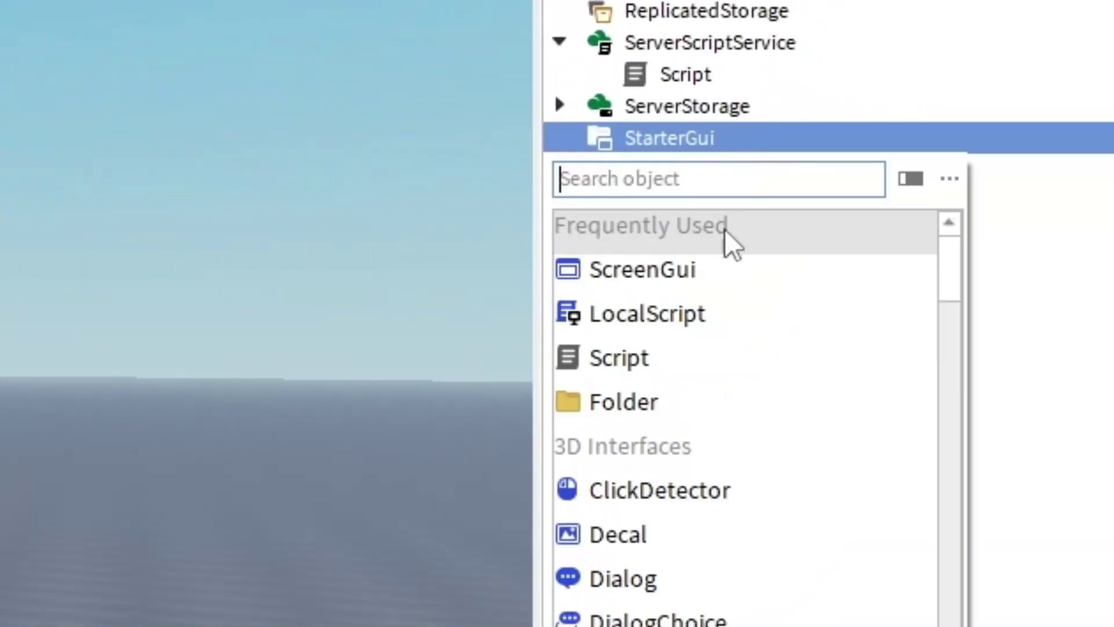
left_click(708, 275)
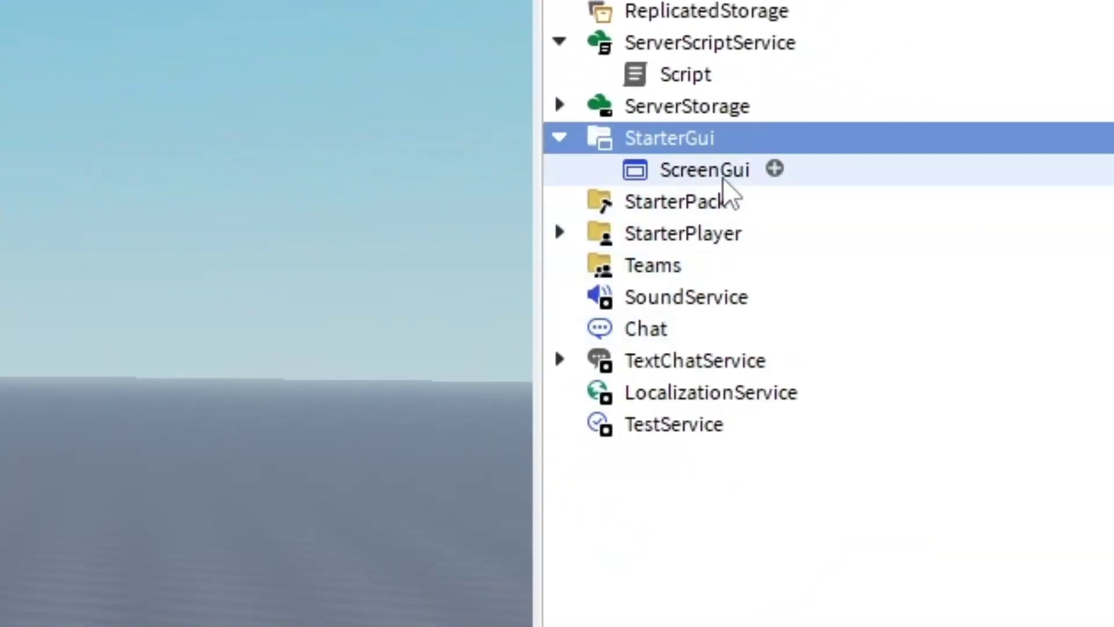
Add a TextLabel inside the ScreenGui and select it for editing its properties
left_click(744, 179)
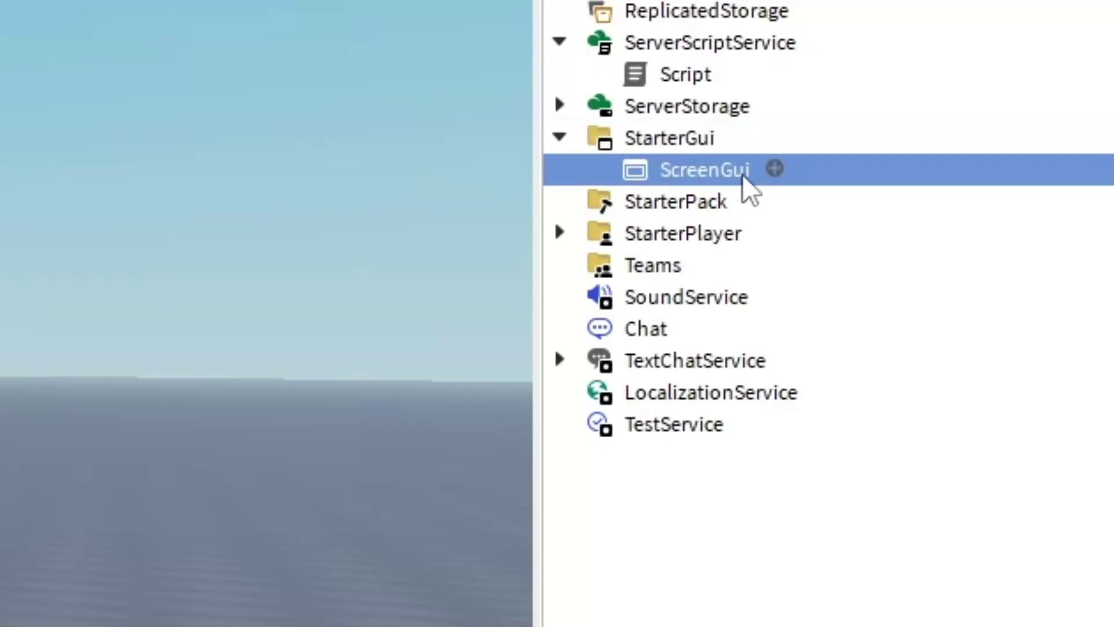
left_click(775, 168)
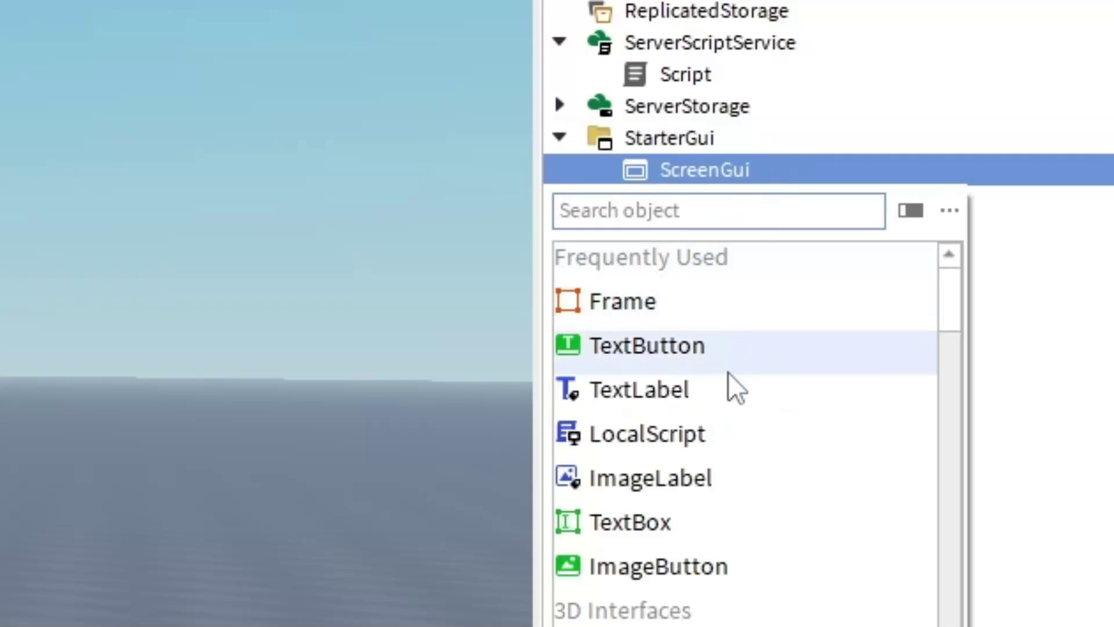
left_click(719, 388)
left_click(741, 201)
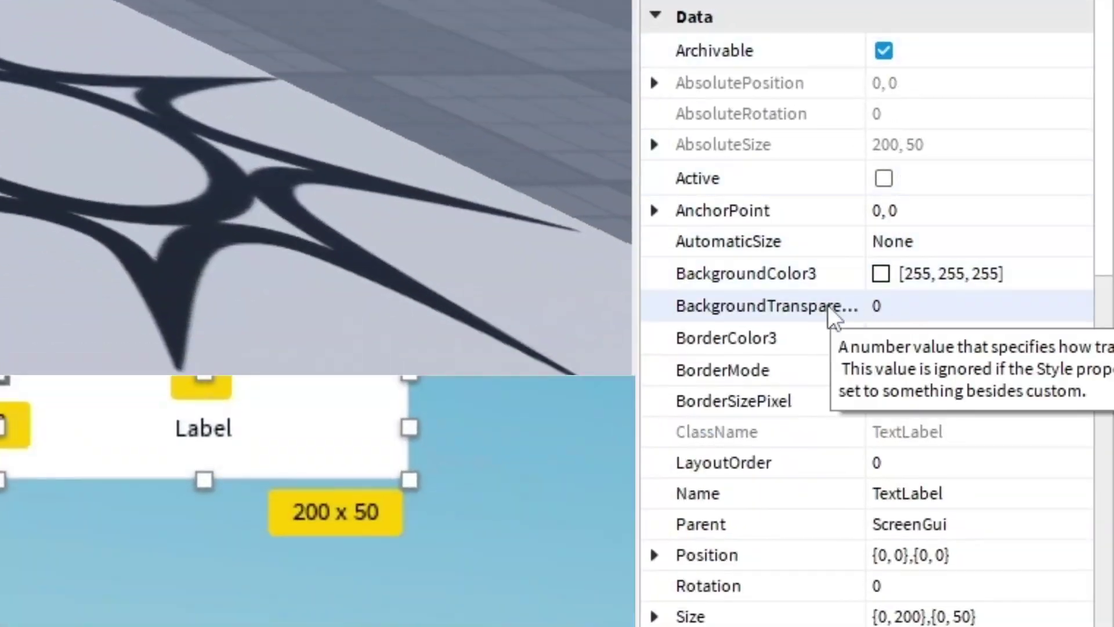
Set the TextLabel's BackgroundTransparency to 1
left_click(933, 304)
type("1")
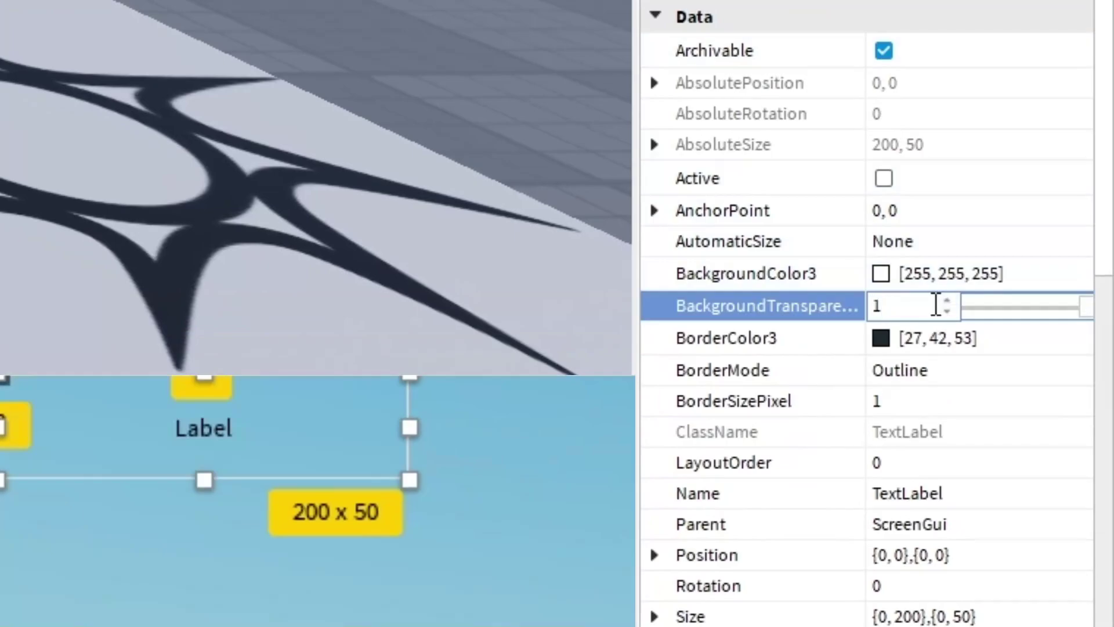
key("Return")
Enable TextScaled on the TextLabel and set its TextColor3 to white (255, 255, 255)
scroll(916, 345, "down", 10)
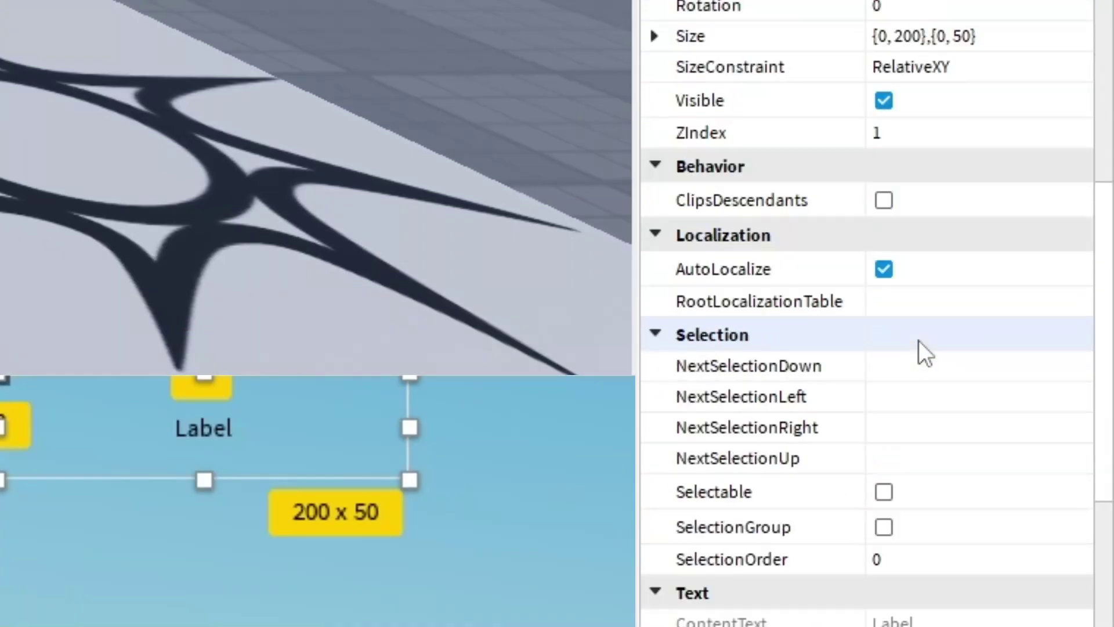
scroll(918, 340, "down", 5)
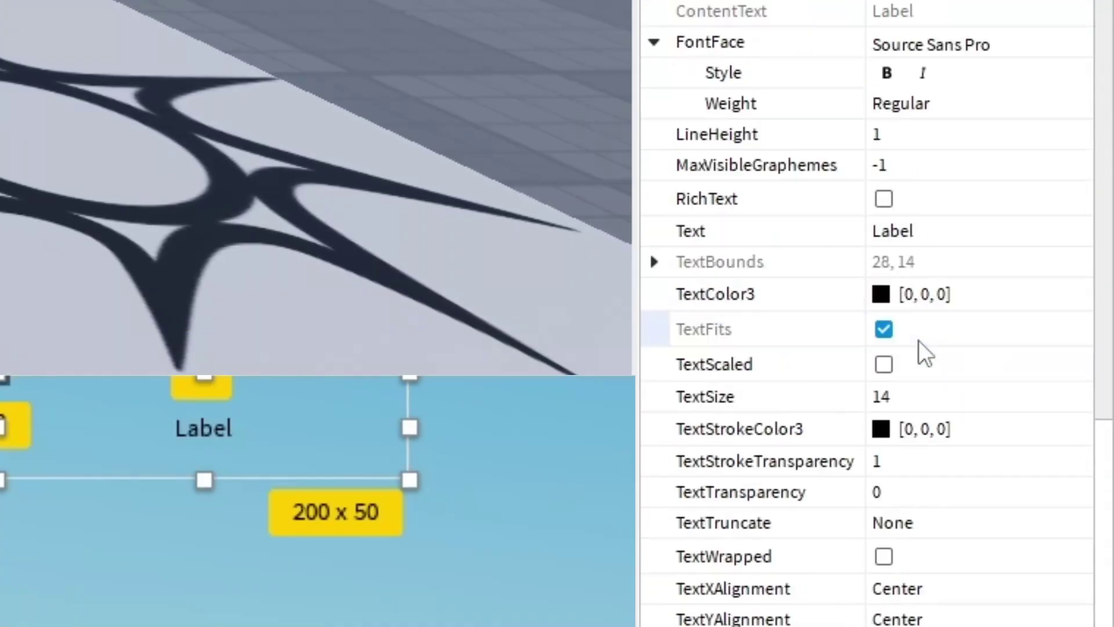
left_click(884, 365)
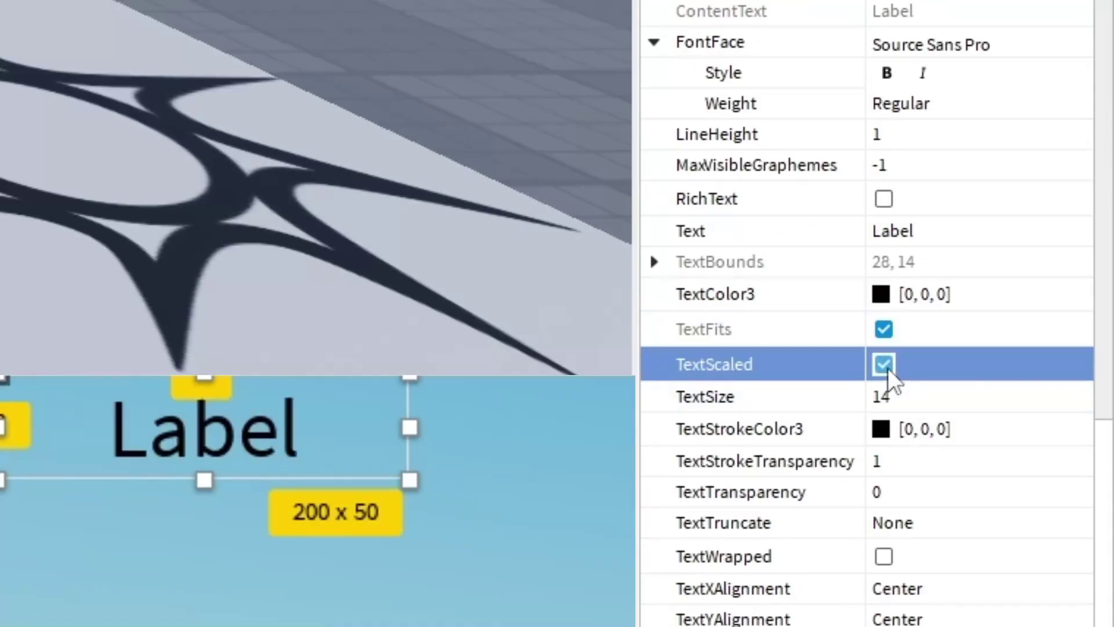
left_click(892, 293)
left_click_drag(490, 200, 491, 58)
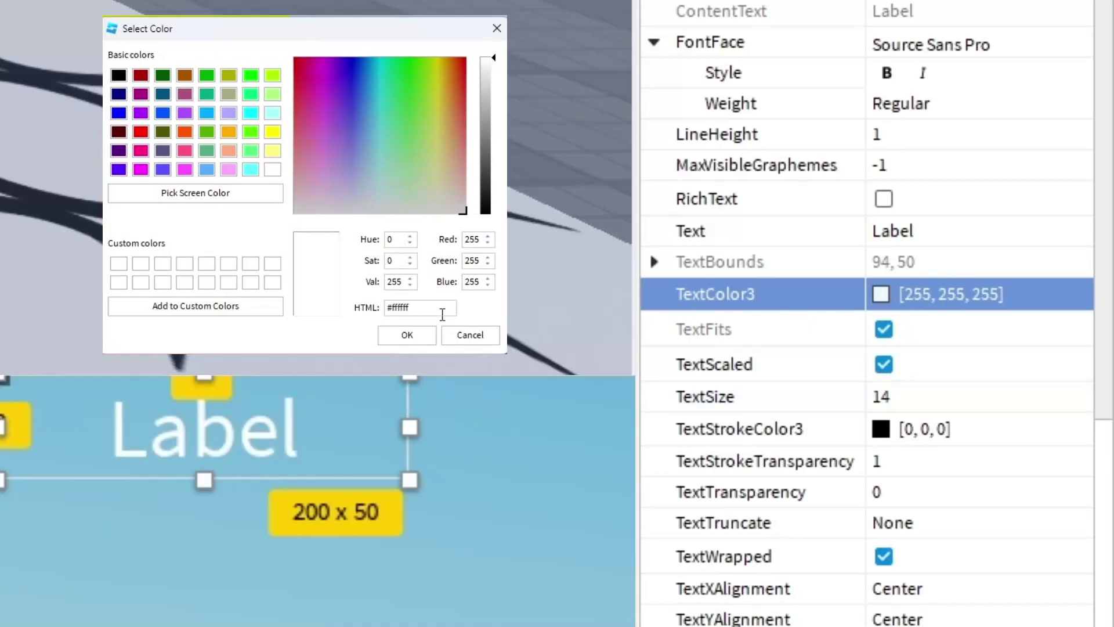
left_click(407, 334)
Change the TextLabel's FontFace to Fredoka One
left_click(990, 55)
left_click(990, 55)
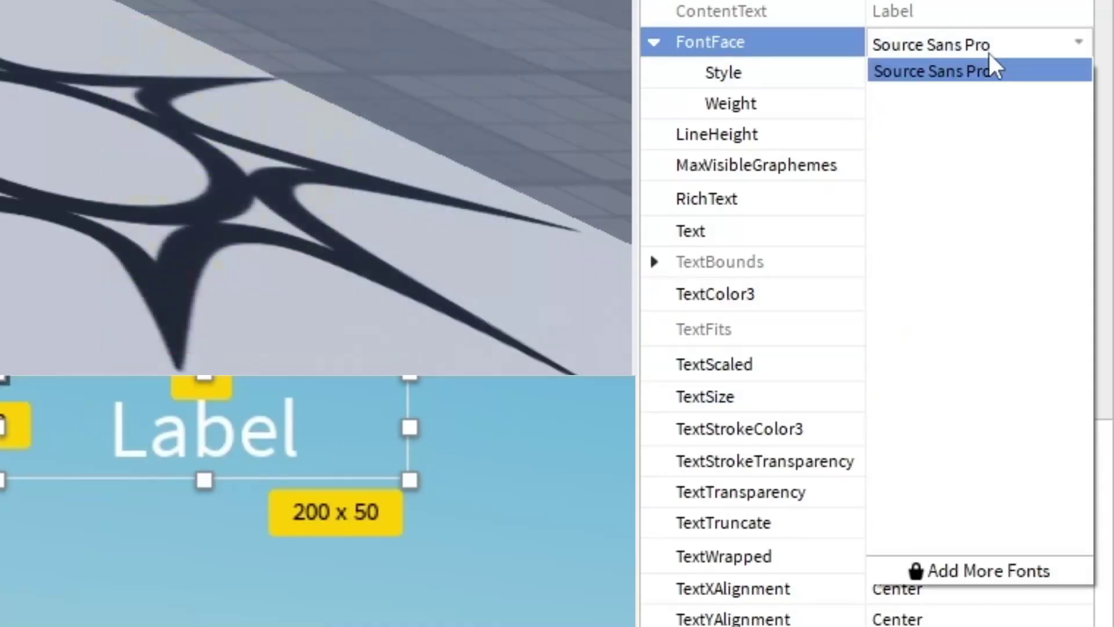
left_click(965, 285)
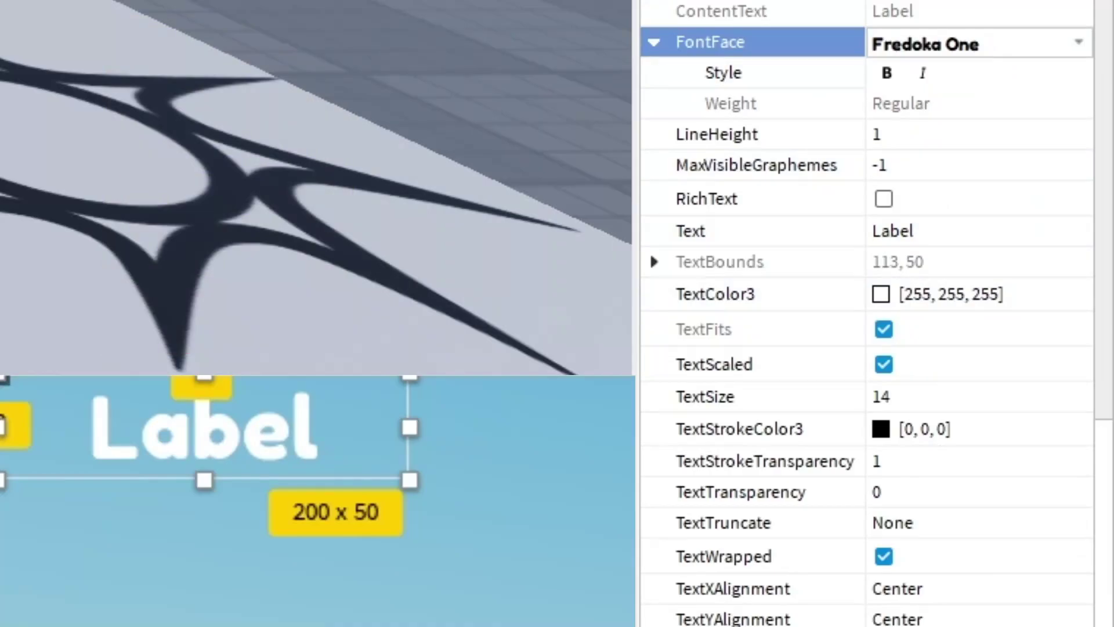
Set the TextLabel's Position to {0.5, 0},{0.5, 0}
scroll(841, 231, "up", 10)
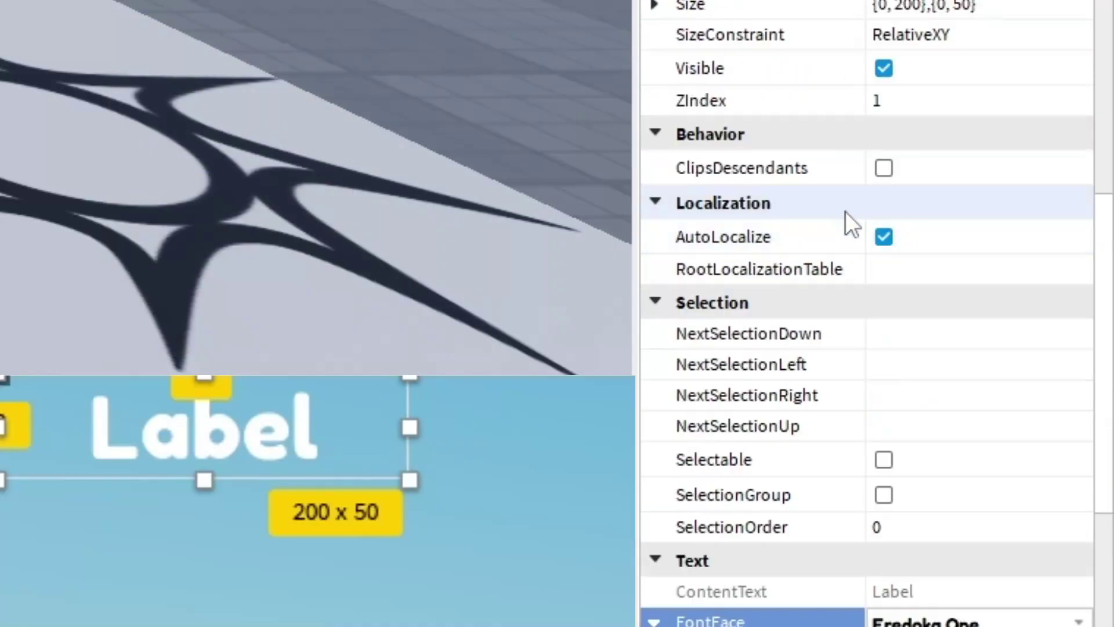
scroll(879, 314, "up", 3)
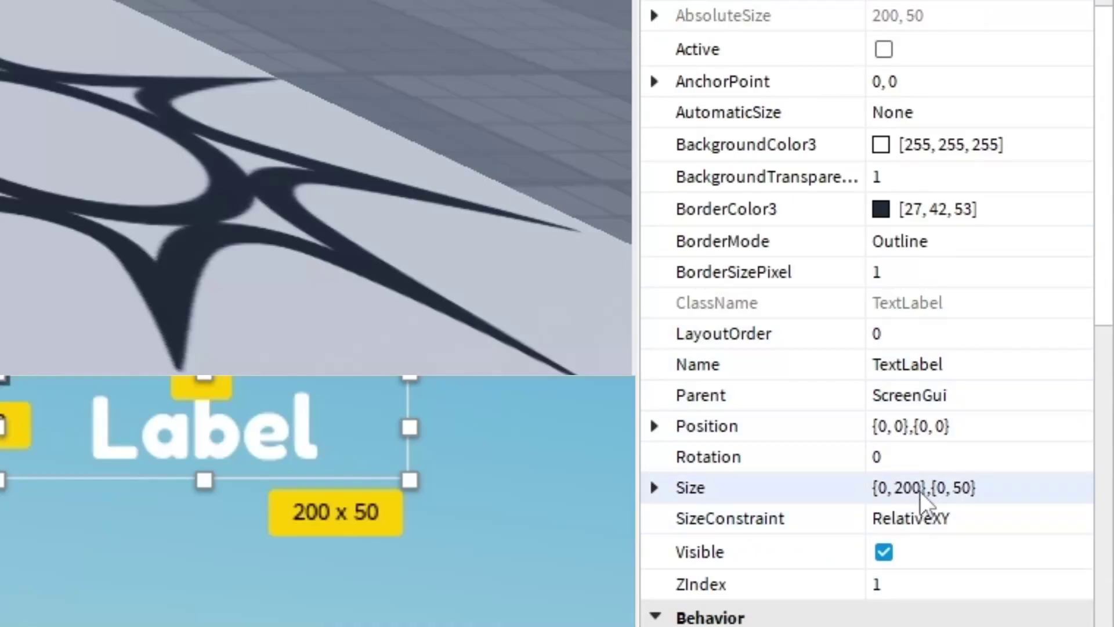
left_click(900, 429)
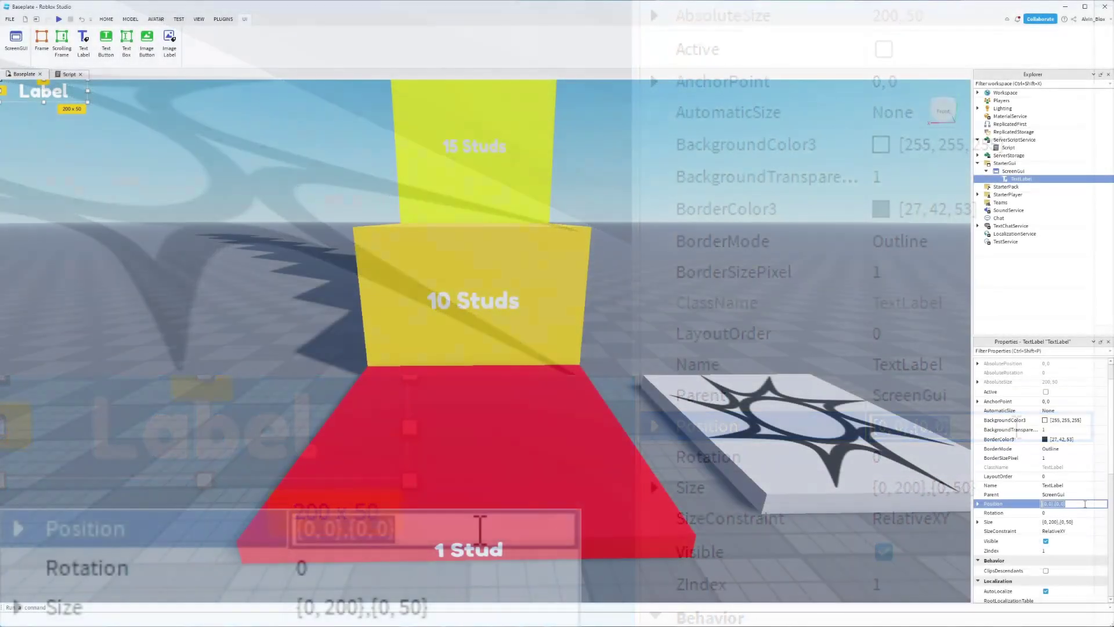
type("0.")
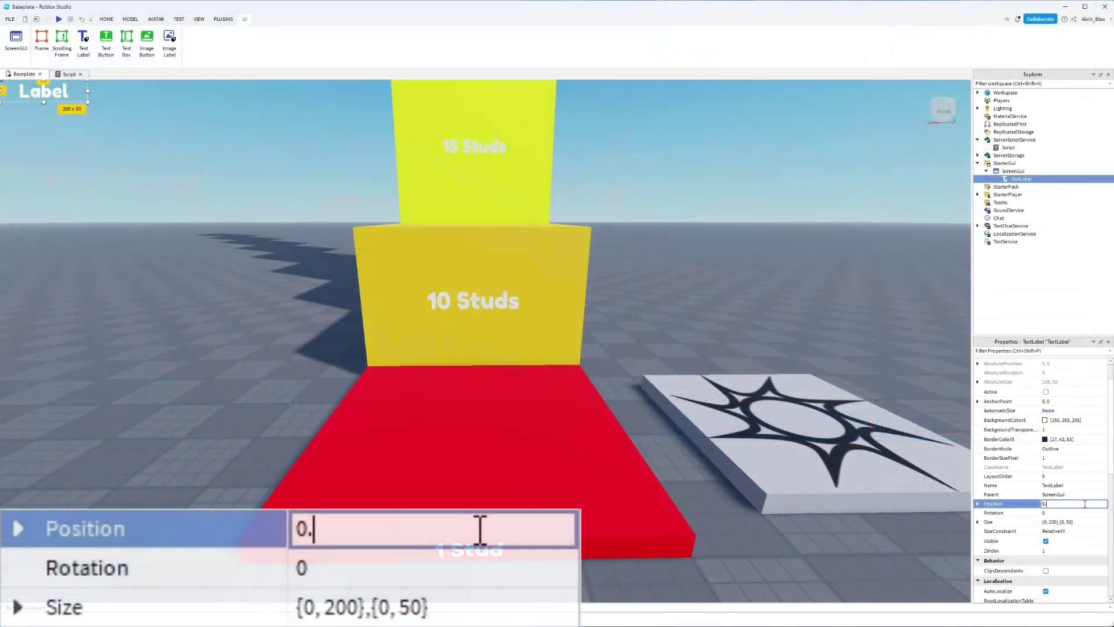
type("5,0")
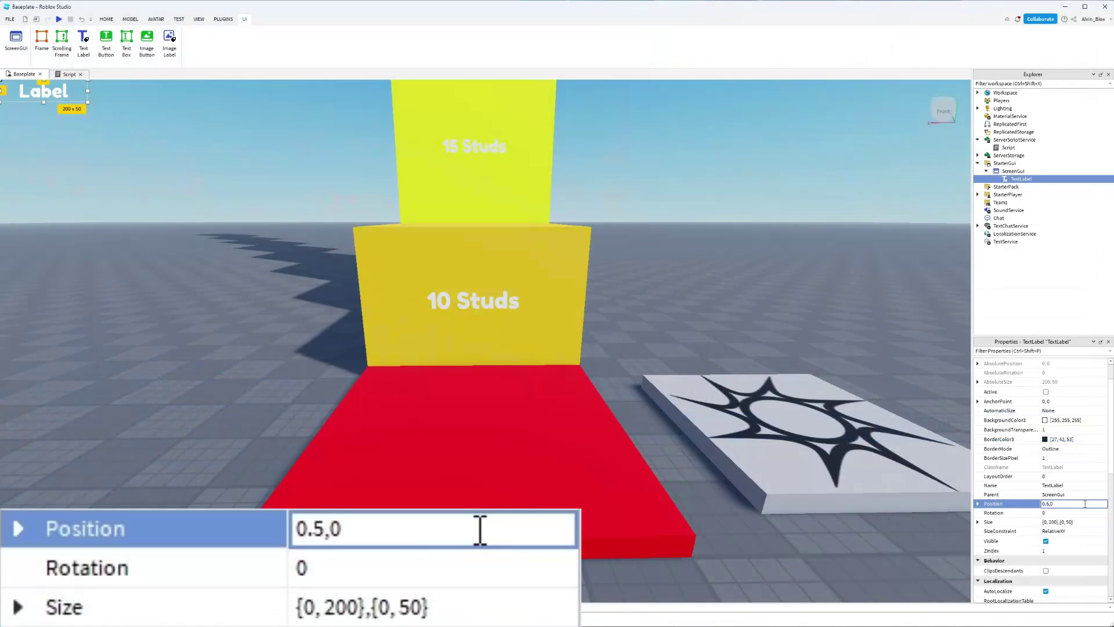
type(",0.5,0")
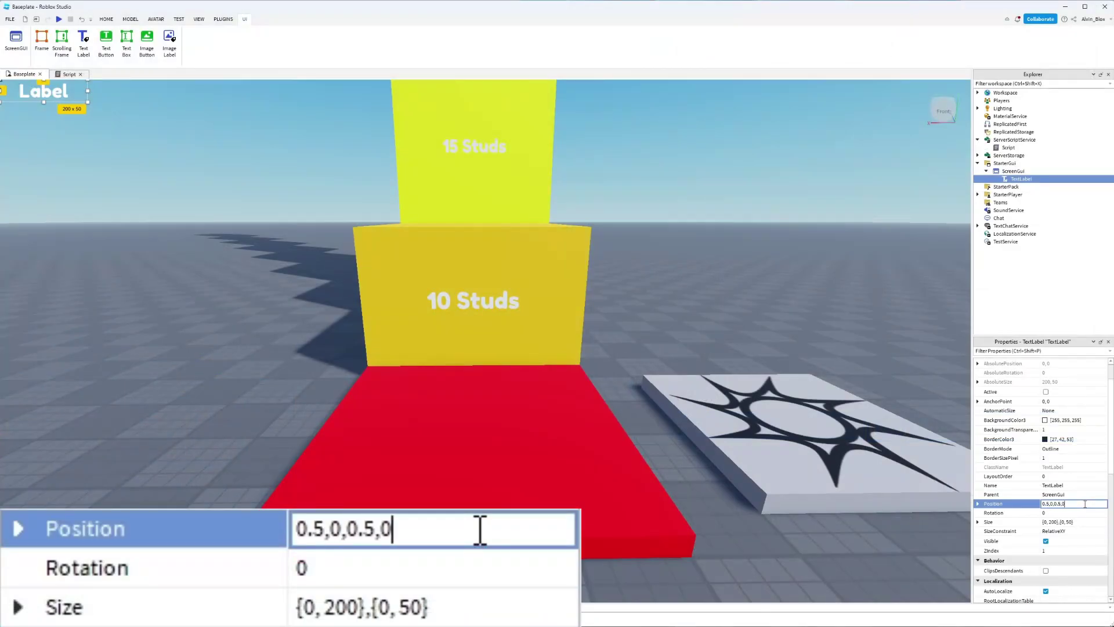
key("Return")
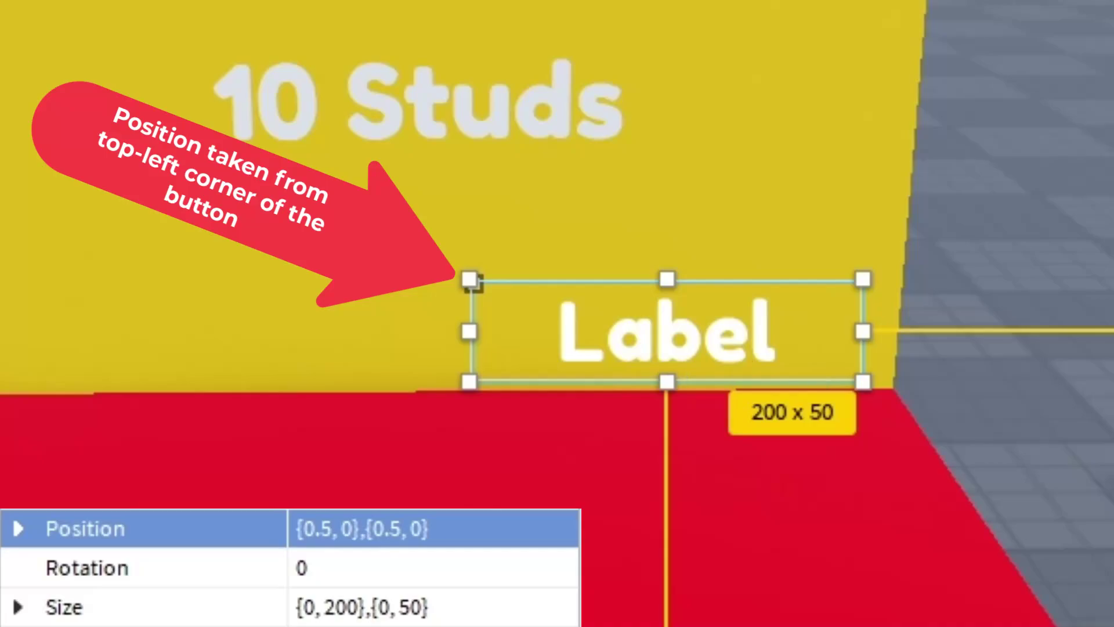
Set the TextLabel's AnchorPoint to 0.5, 0 so that it is centered horizontally
left_click(539, 598)
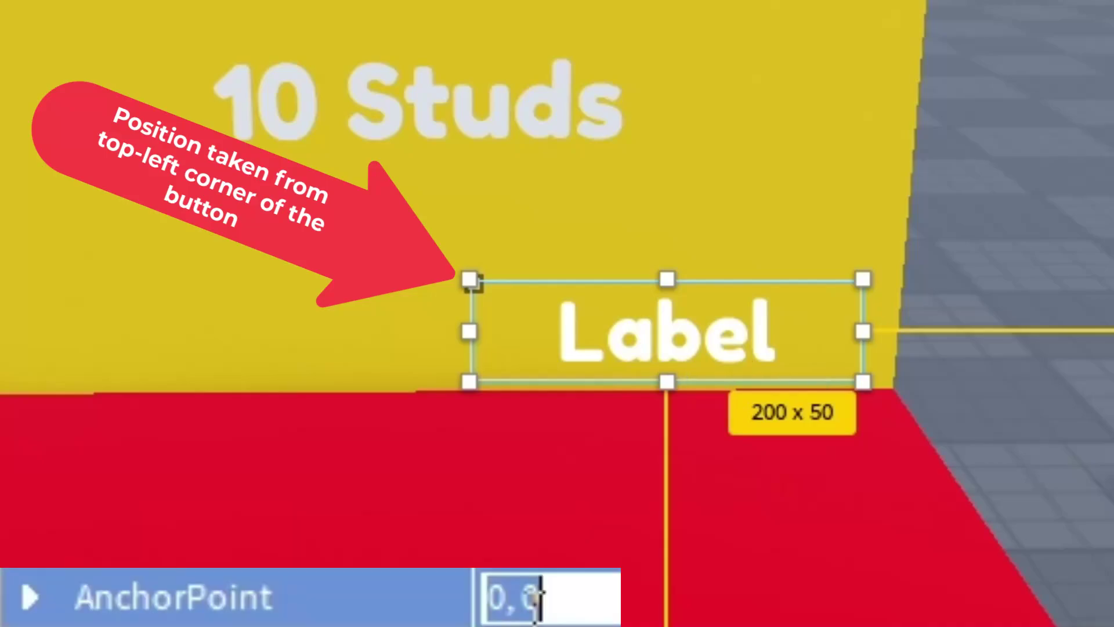
type("0.5,0")
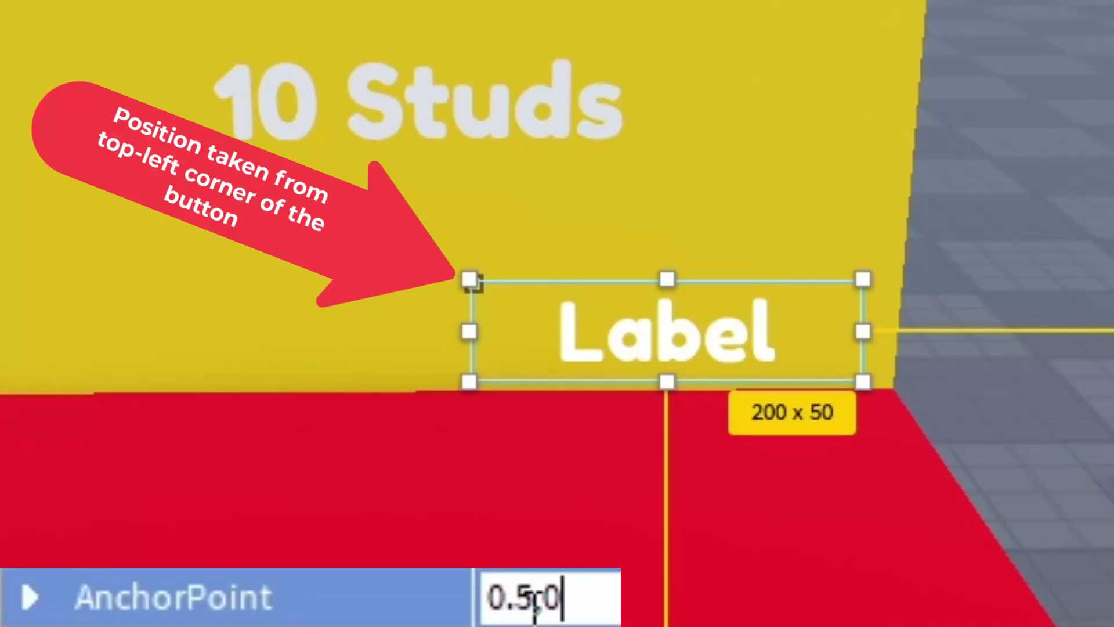
key("Return")
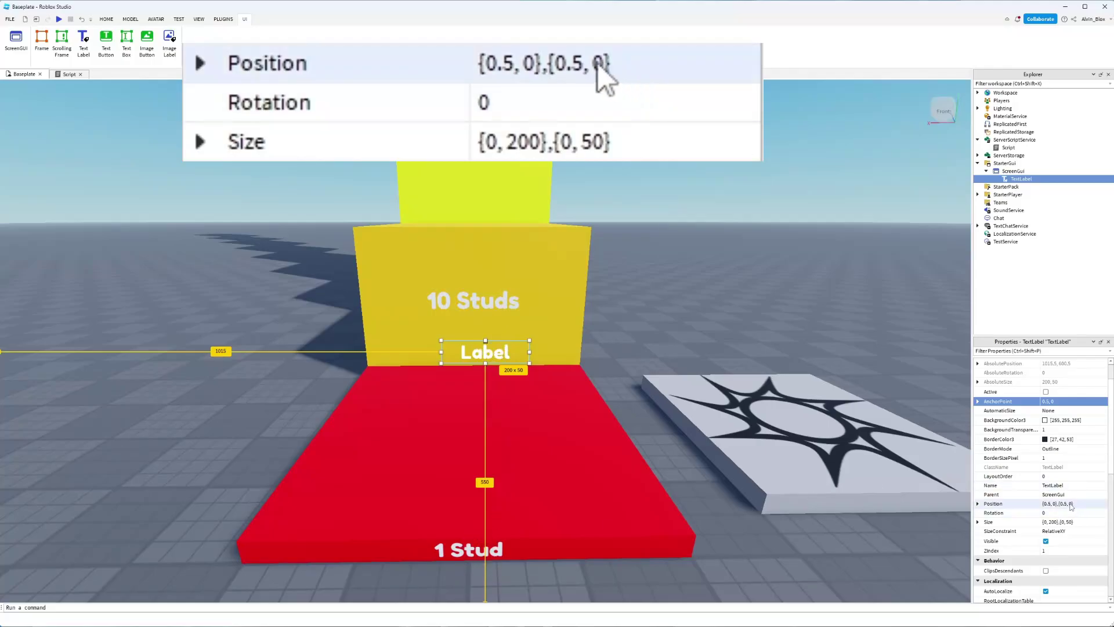
Move the TextLabel lower on the screen by setting its Position to {0.5, 0},{0.8, 0}
left_click(1070, 503)
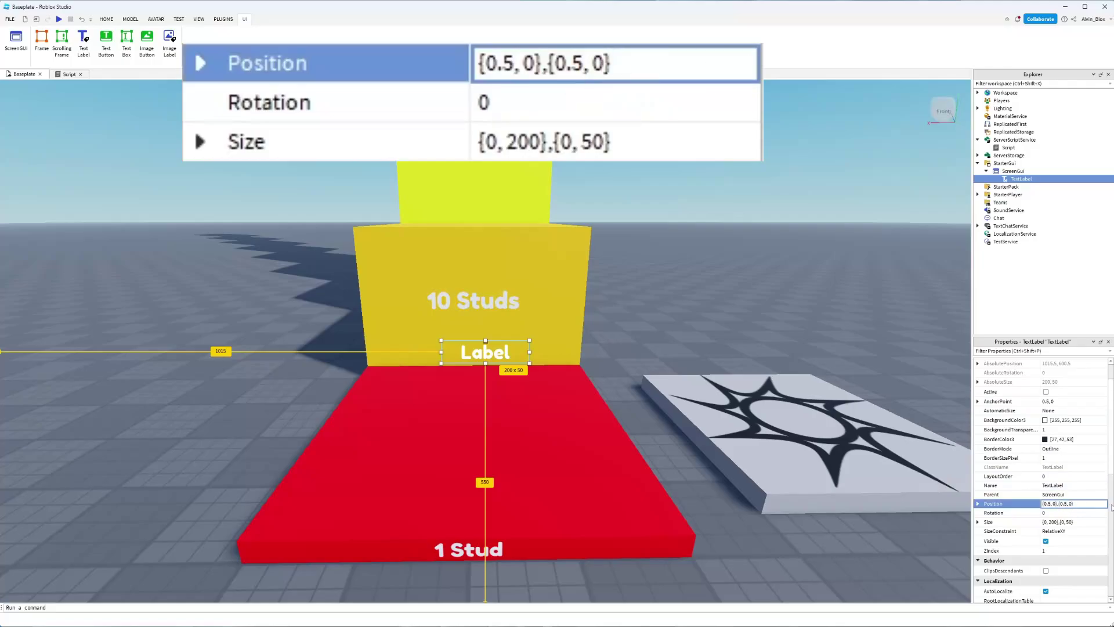
key("BackSpace")
type("8")
key("Return")
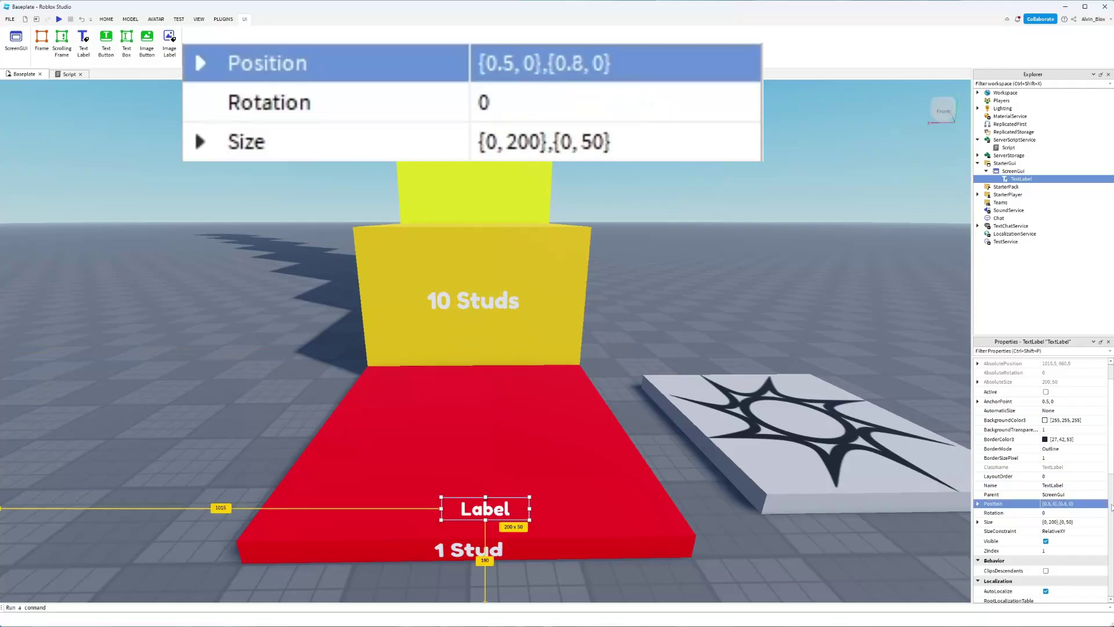
Clear the TextLabel's Text property so that the label is empty
right_click_drag(794, 422, 793, 422)
right_click_drag(533, 449, 502, 452)
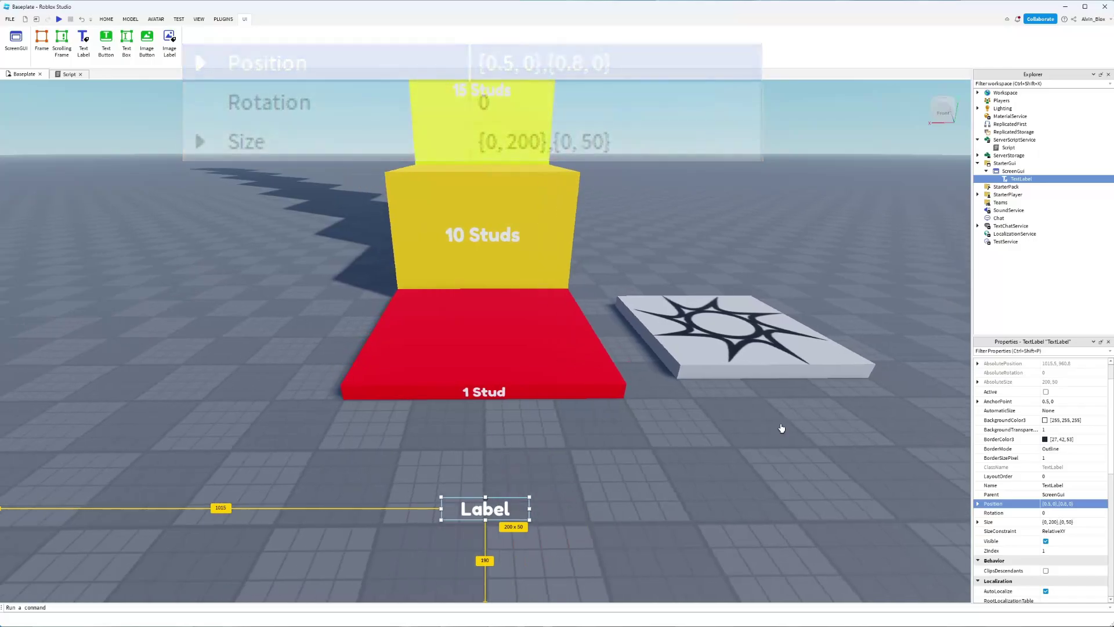
scroll(1013, 419, "down", 5)
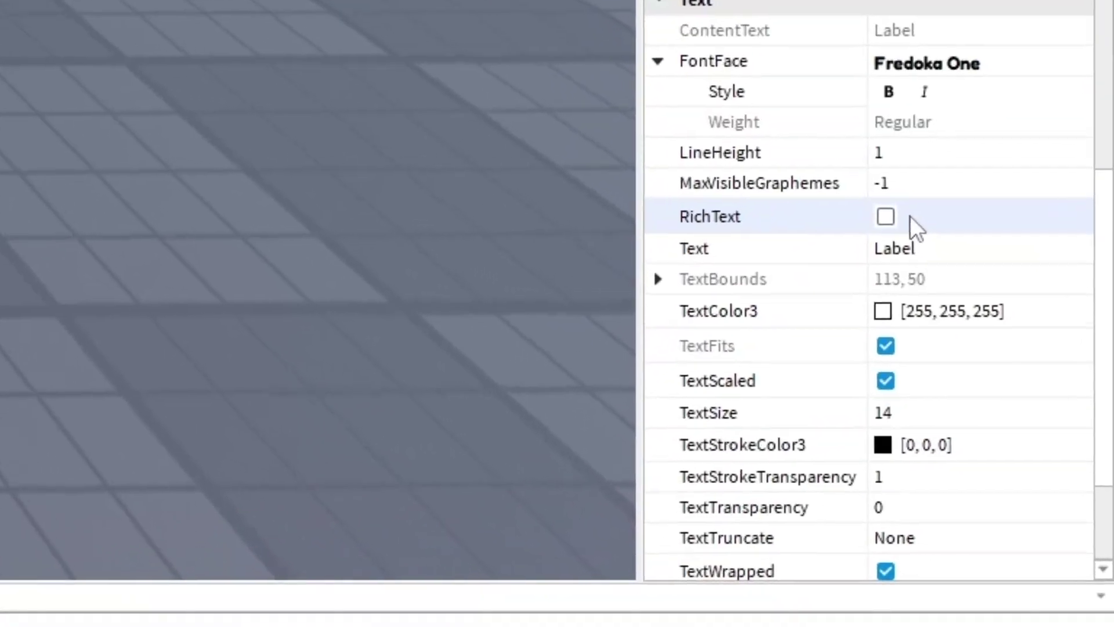
left_click(1015, 422)
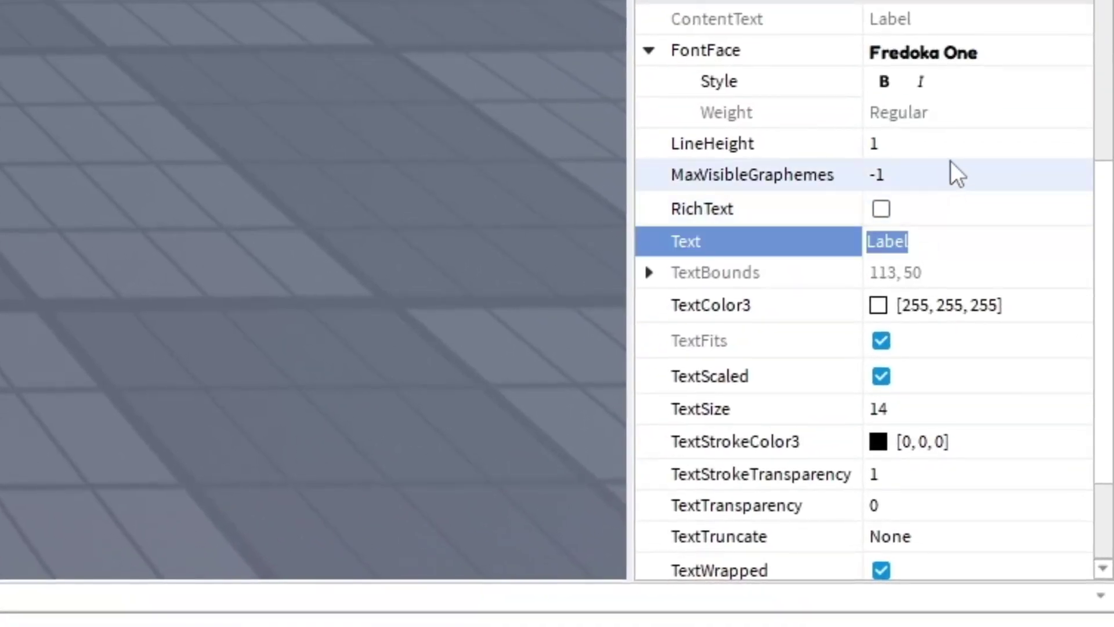
key("BackSpace")
key("Return")
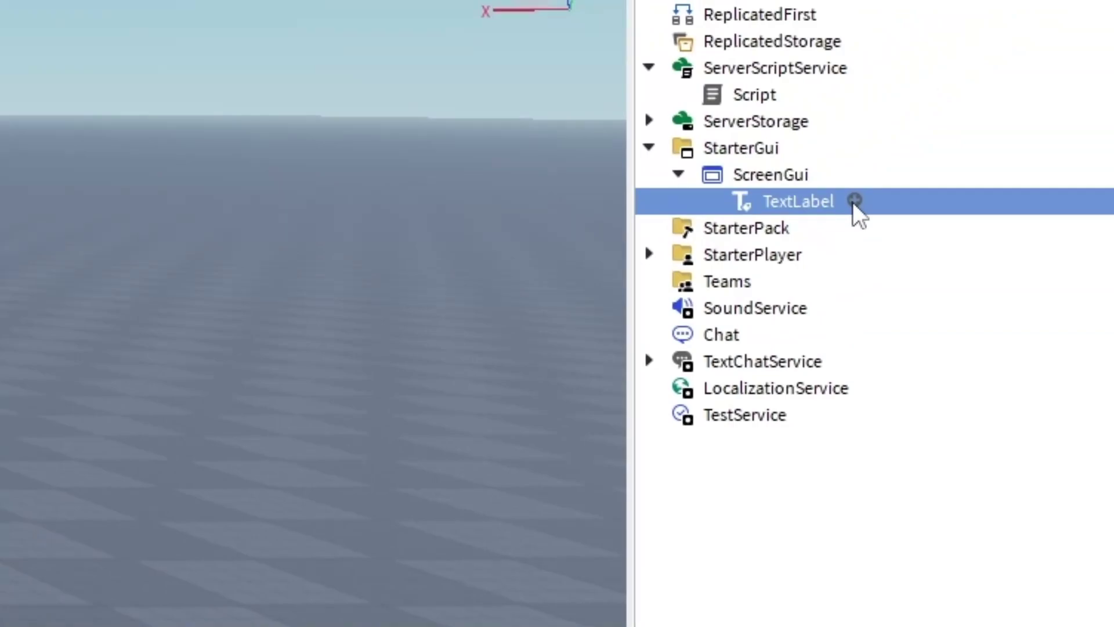
Insert a LocalScript inside the TextLabel and remove its default print("Hello world!") code
left_click(852, 201)
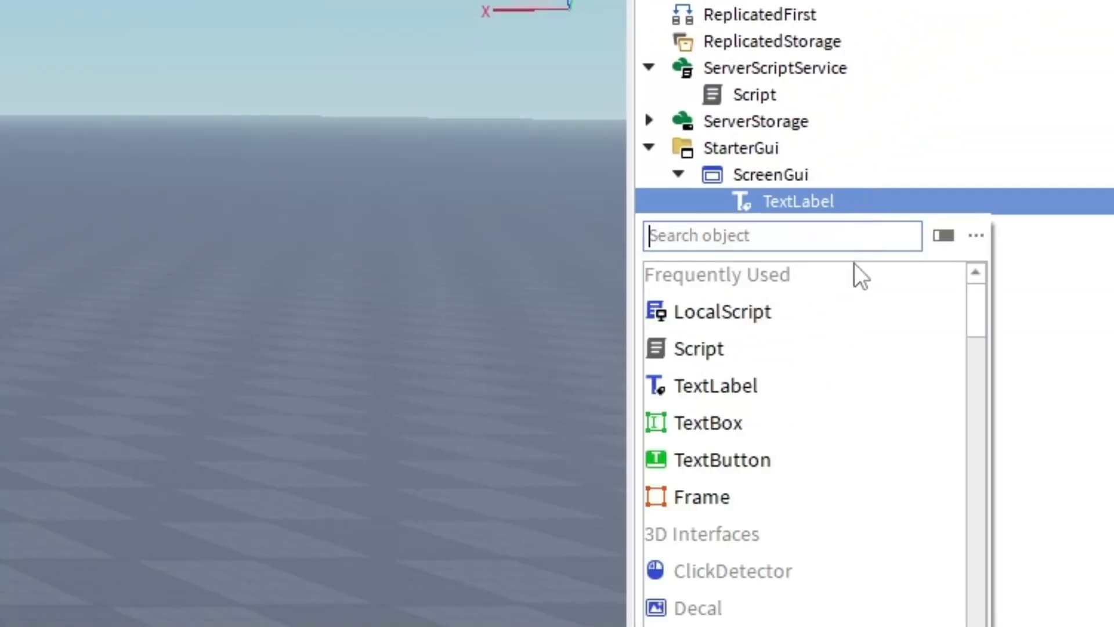
left_click(728, 319)
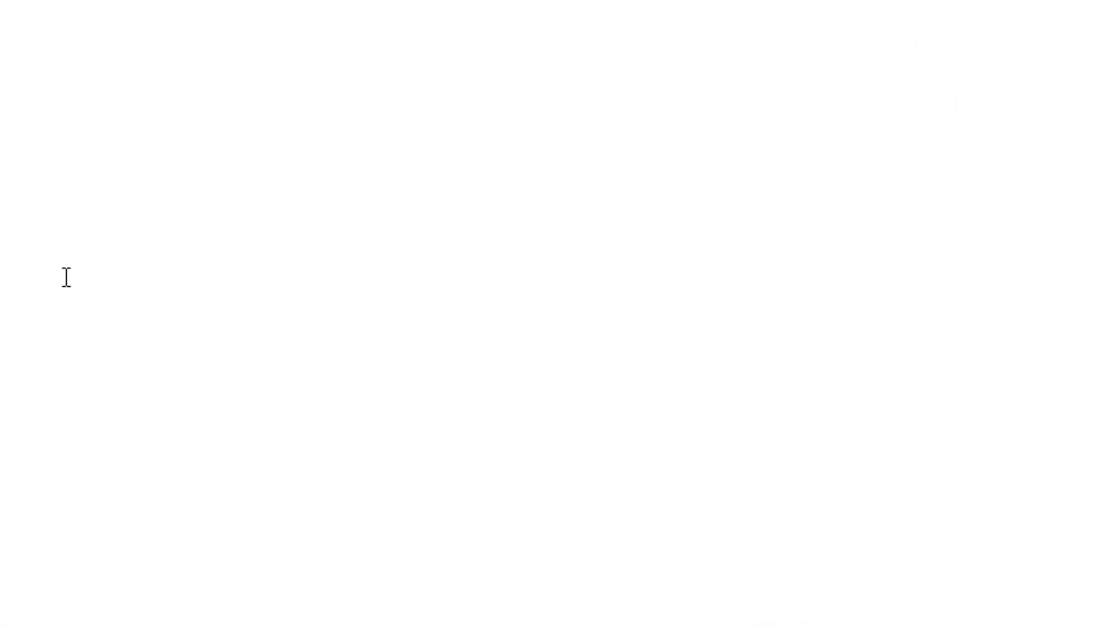
key("ctrl+a")
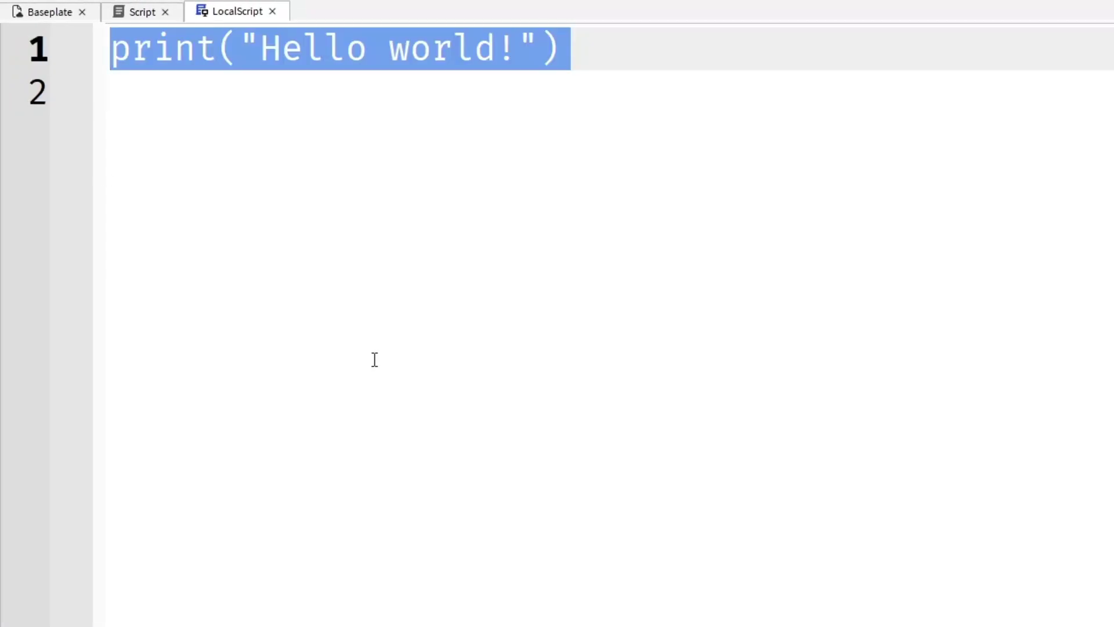
type("ga")
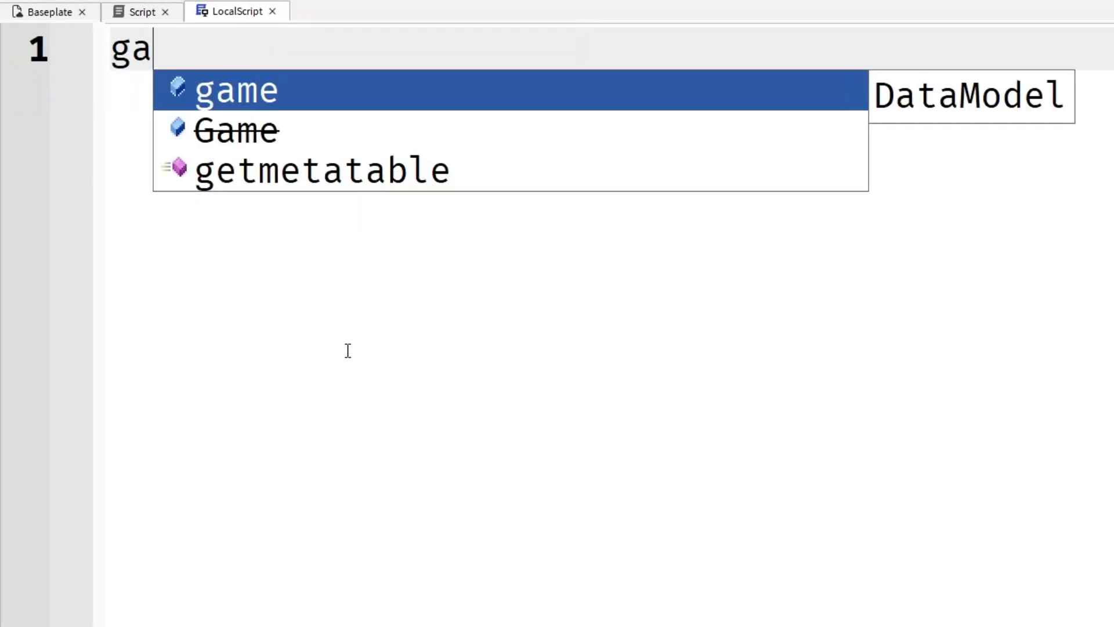
key("BackSpace")
key("BackSpace")
type("loca")
key("BackSpace")
key("BackSpace")
key("BackSpace")
key("BackSpace")
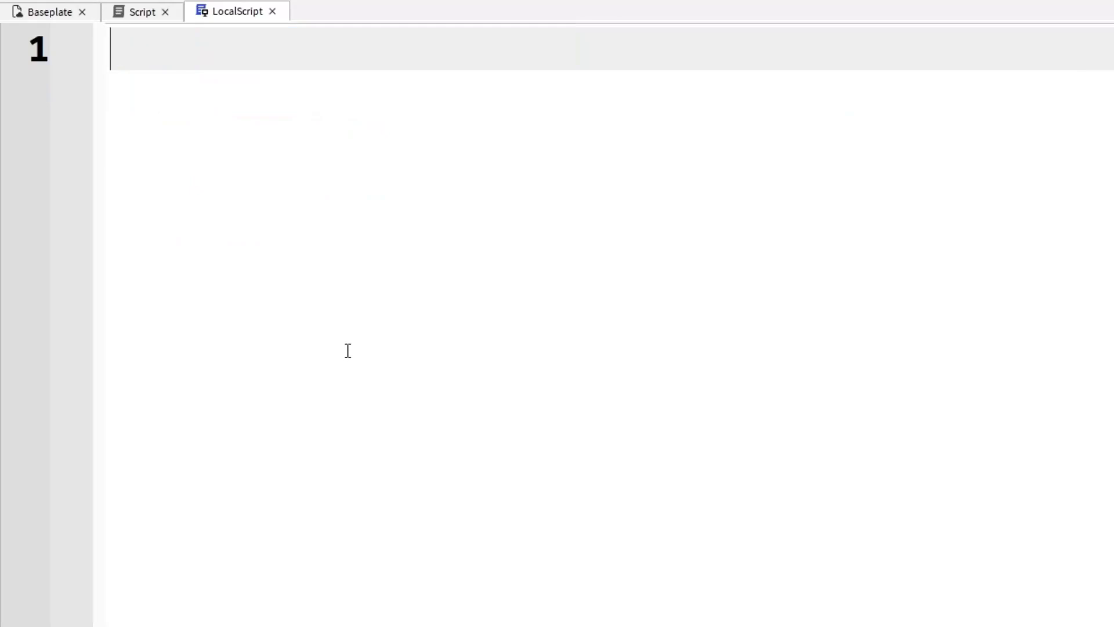
Write local player = game.Players.LocalPlayer as the LocalScript's first line
type("local player = gam")
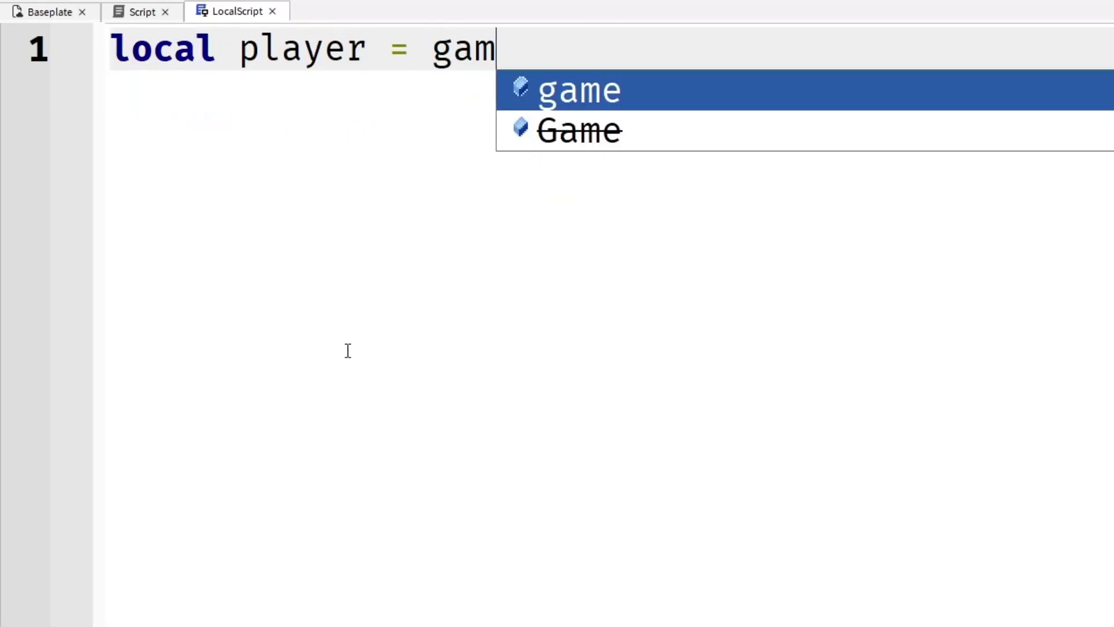
type("e.Players.LocalPlayer")
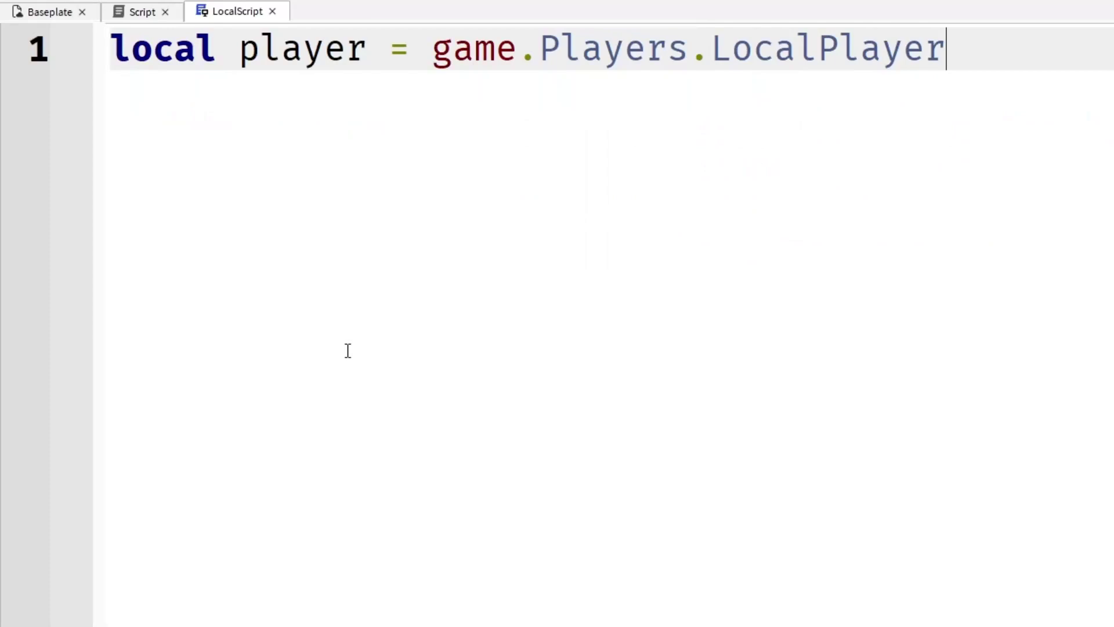
key("Return")
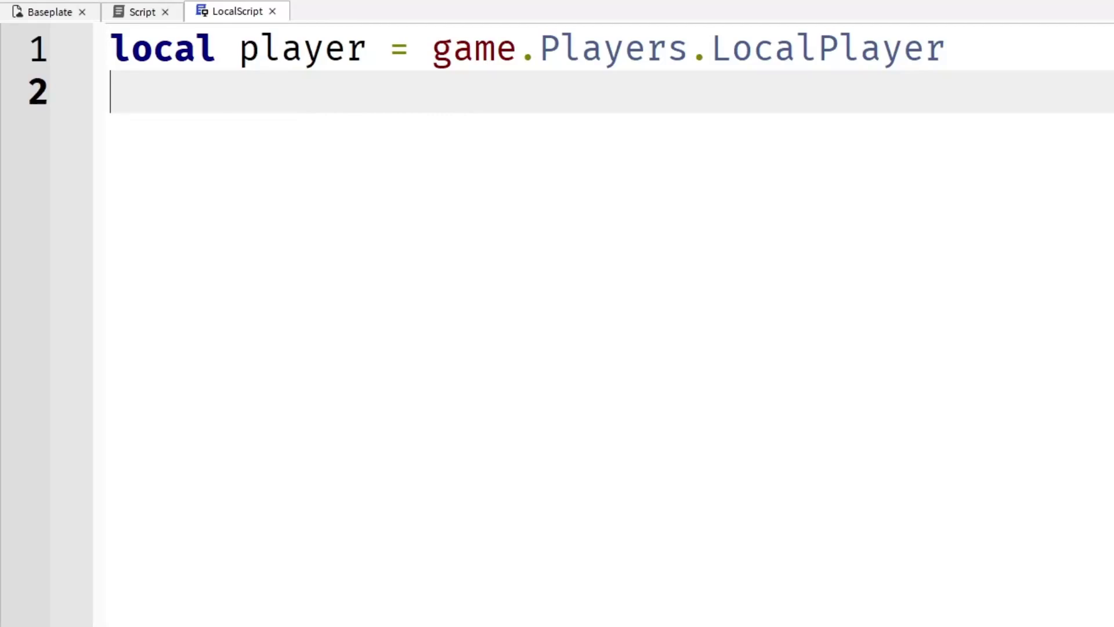
Leave a blank line and add repeat task.wait() until player.Character on line 3
key("Return")
type("repeat task,")
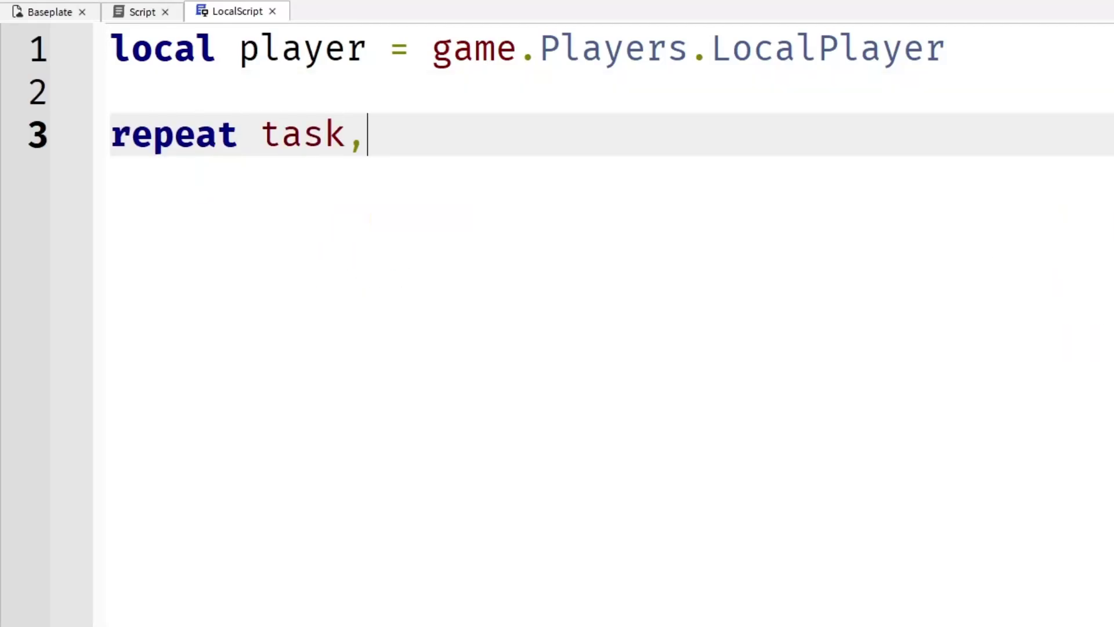
key("BackSpace")
type(".wait()")
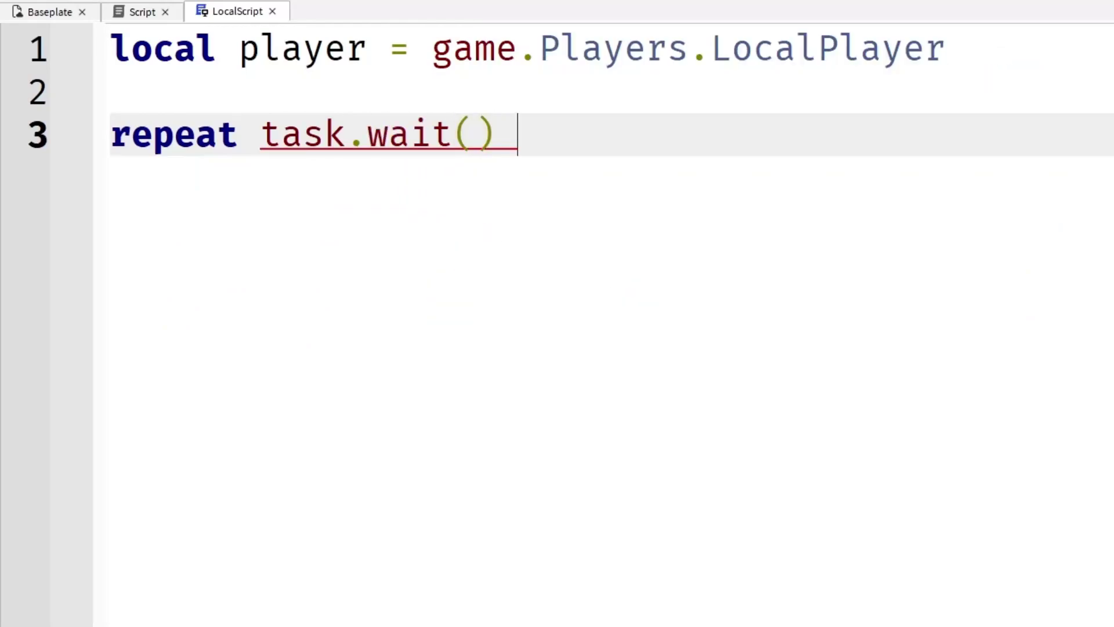
type(" unti")
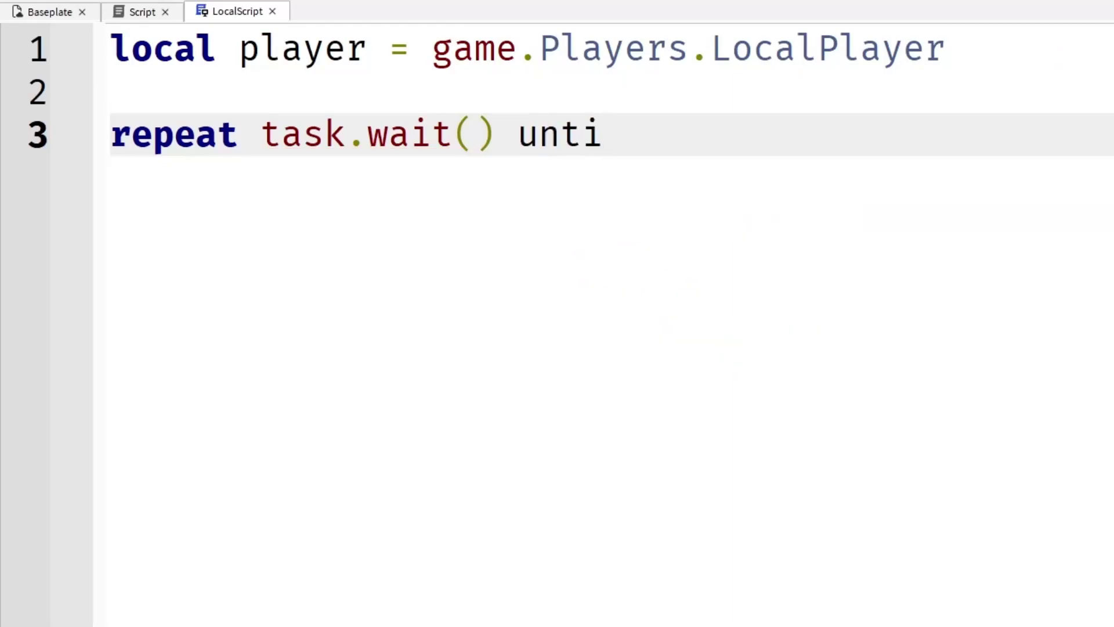
type("l player.Character")
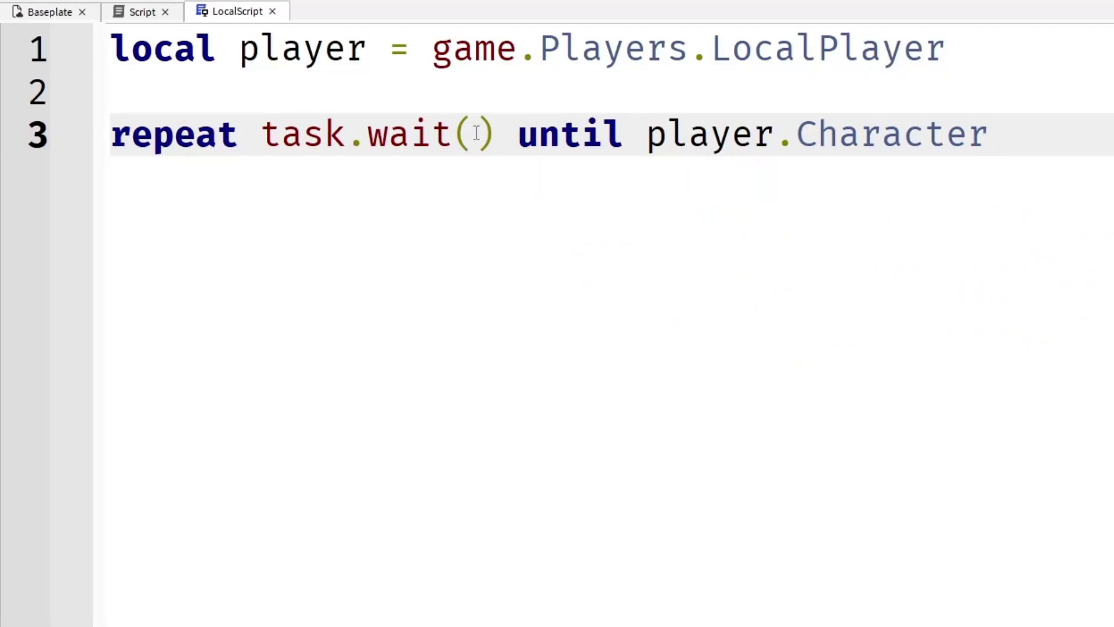
left_click_drag(988, 135, 668, 134)
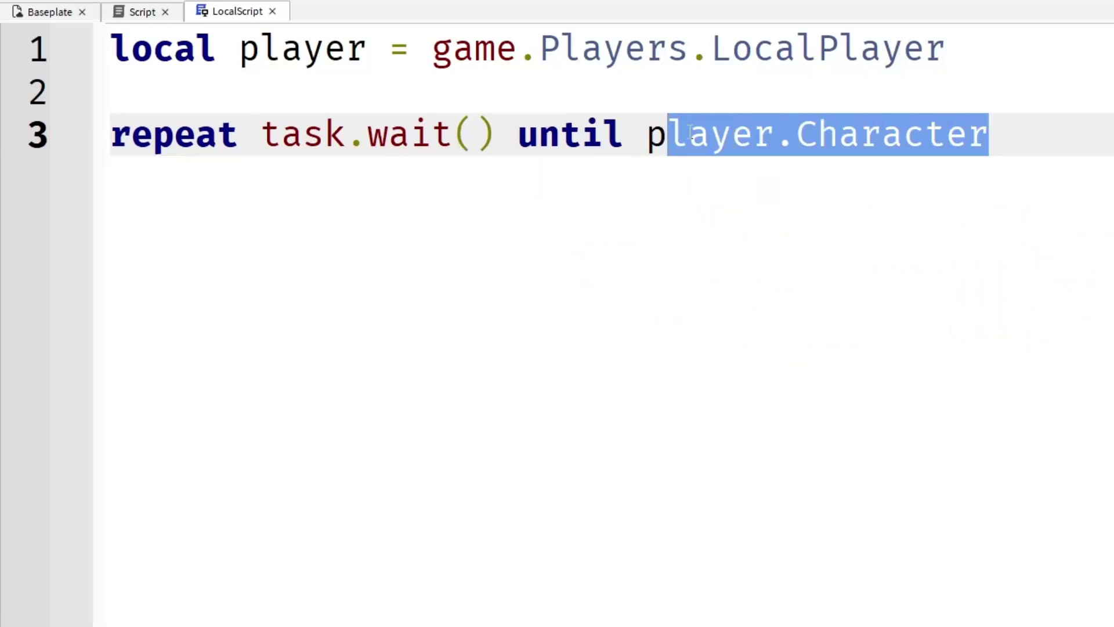
left_click(1098, 155)
Assign the jump power to the label on line 5 with script.Parent.Text = player.Character.Humanoid.JumpPower
key("Return")
key("Return")
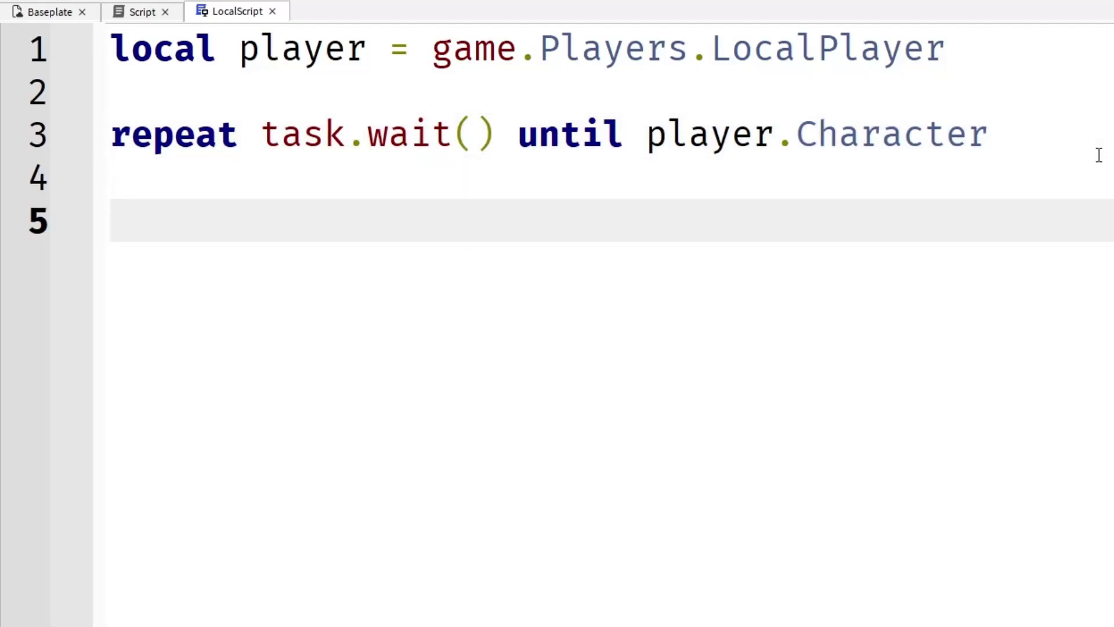
type("script.Parent.Te")
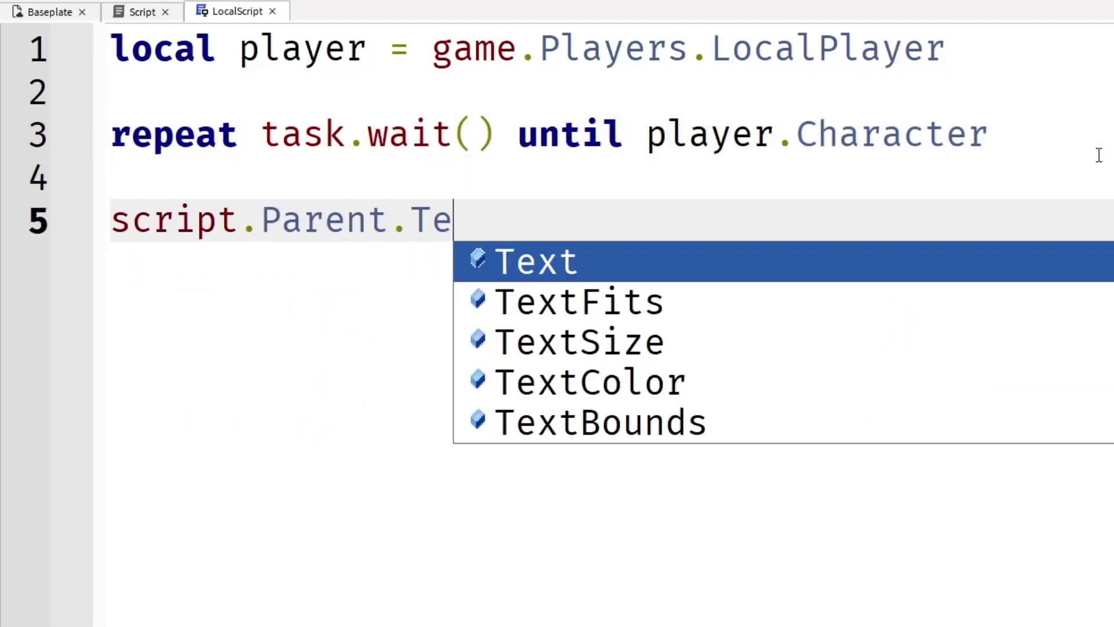
key("Tab")
type("= player.Ch")
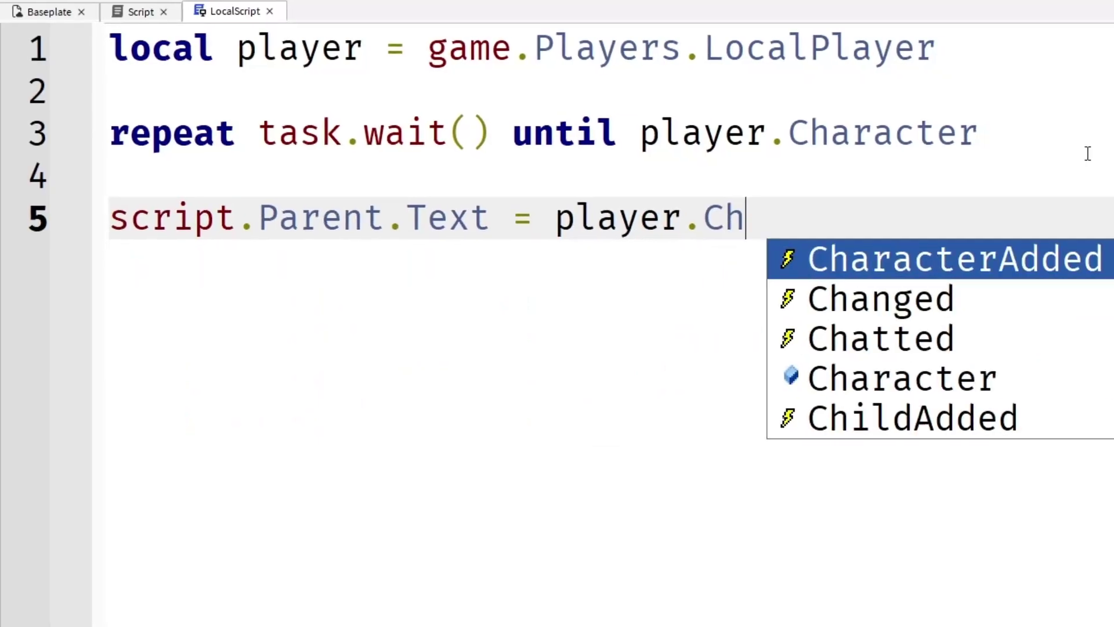
type("aracter.Humanoid")
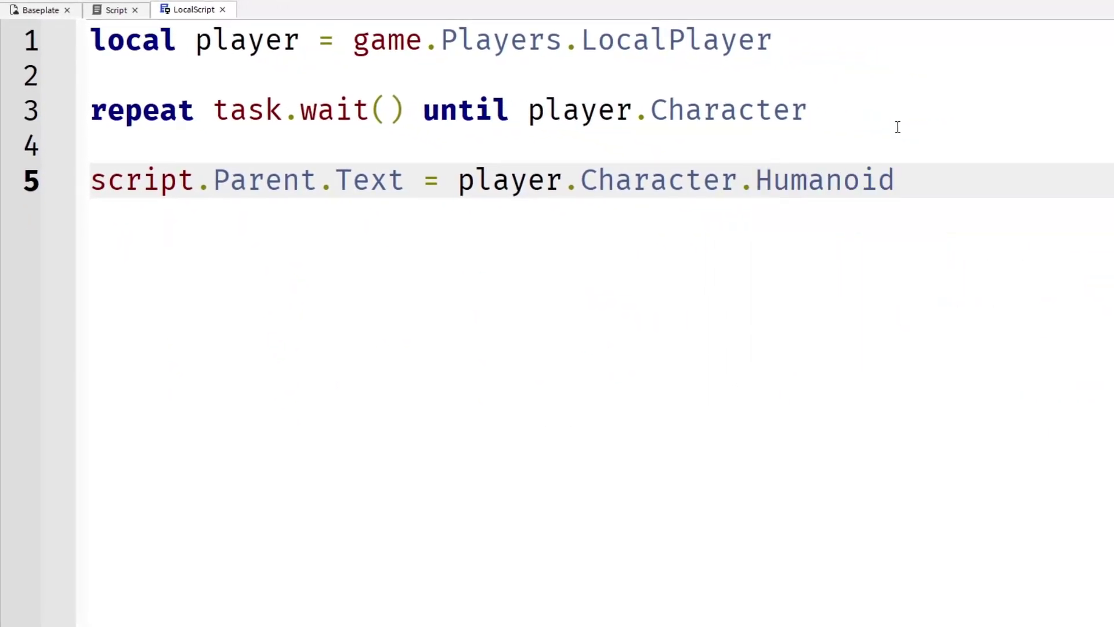
type(".JumpPower")
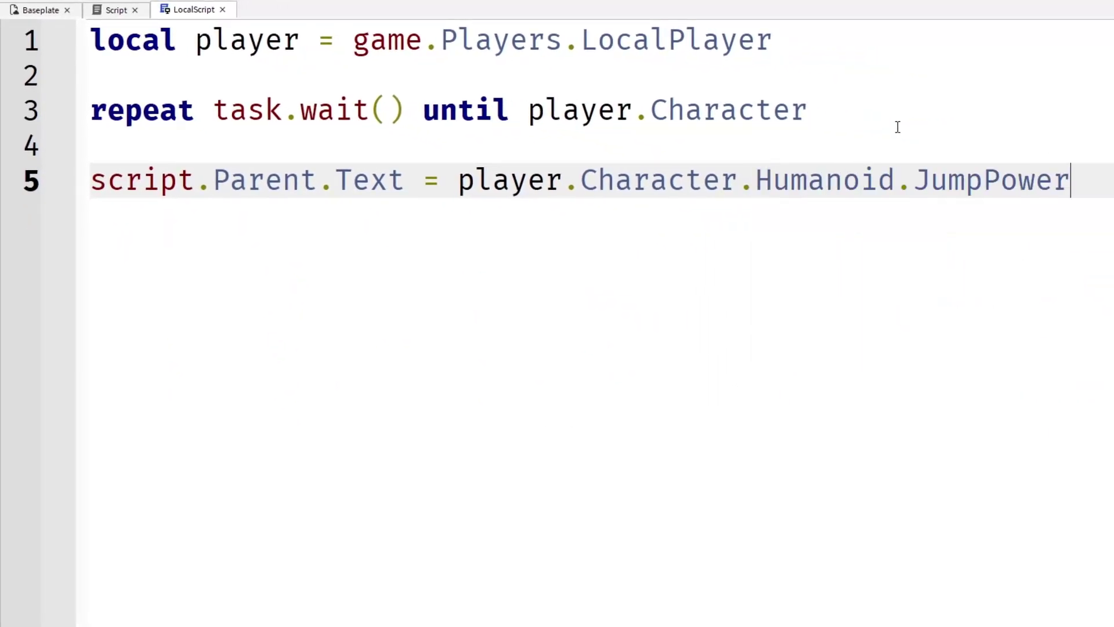
Prefix the assigned value on line 5 with the string "Jump Power: " and the concatenation operator (..)
left_click(460, 181)
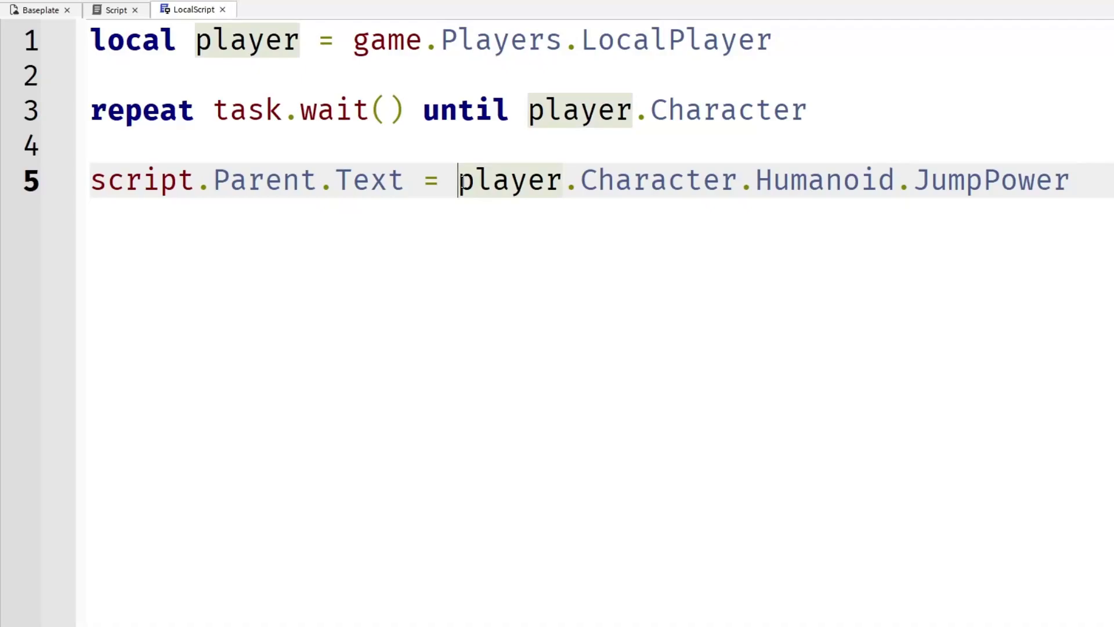
type("\"Jump Power\"")
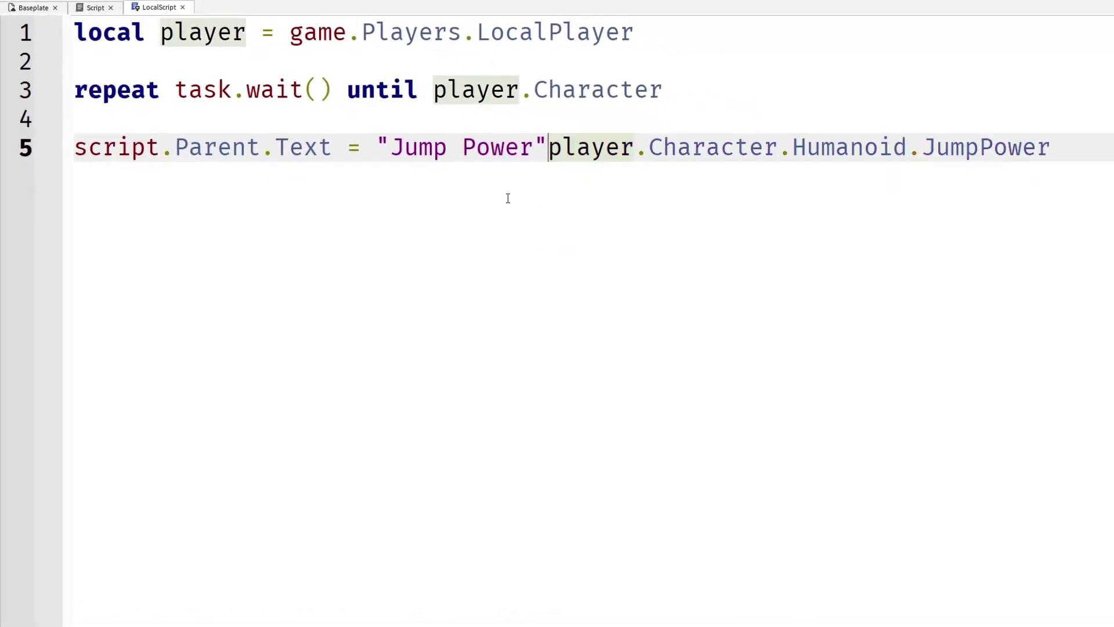
key("Left")
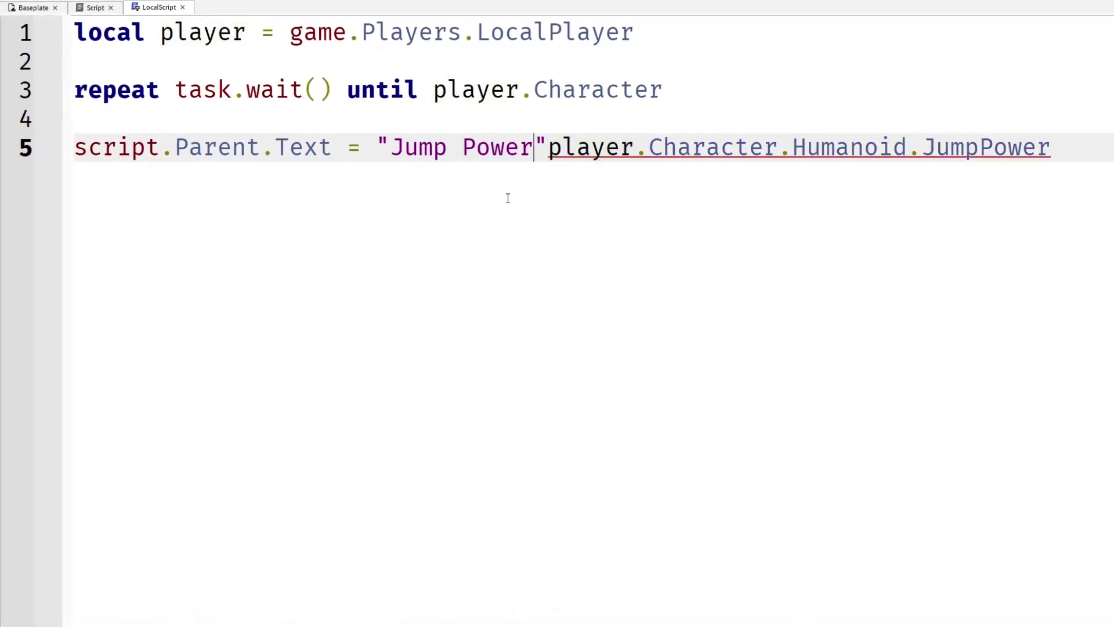
type(": \"")
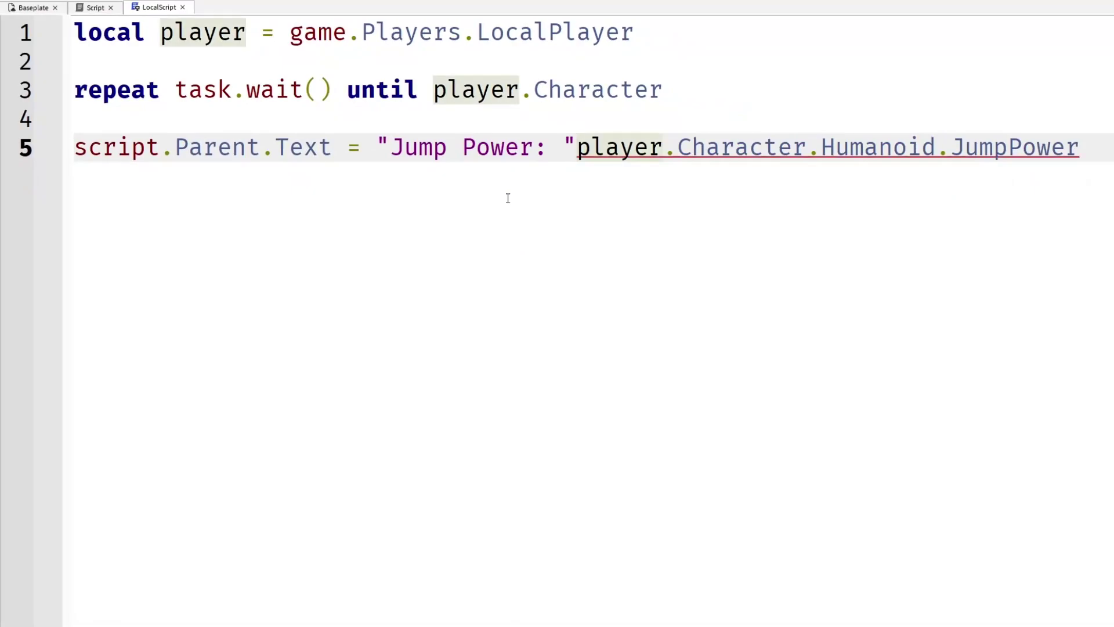
type("..")
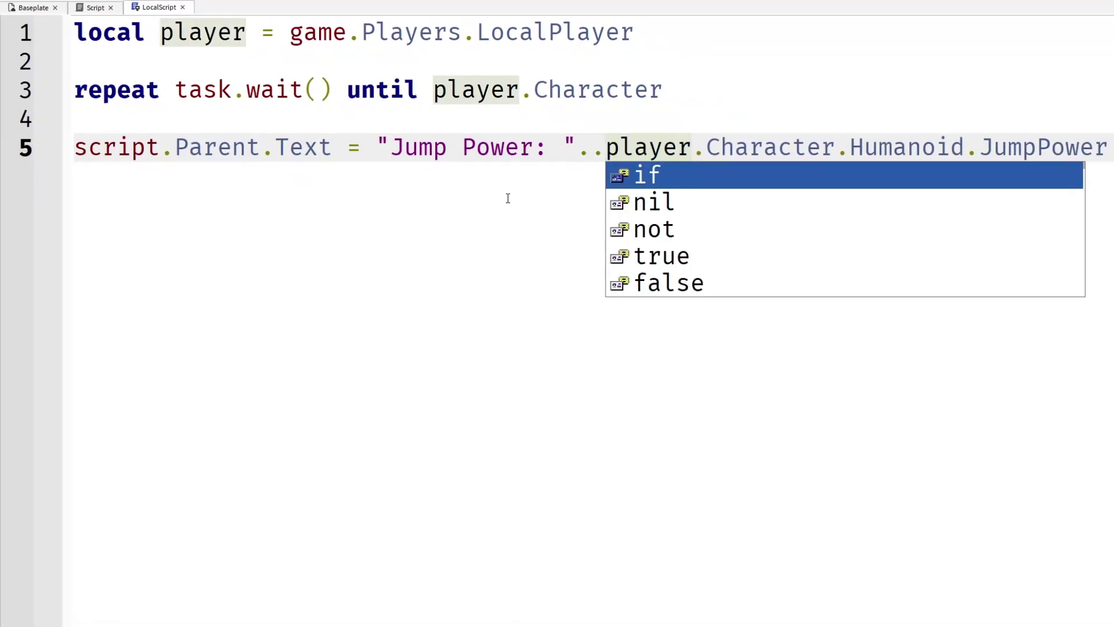
key("Escape")
left_click_drag(605, 147, 236, 168)
left_click_drag(377, 146, 578, 147)
Wrap player.Character.Humanoid.JumpPower on line 5 in tostring()
left_click(607, 147)
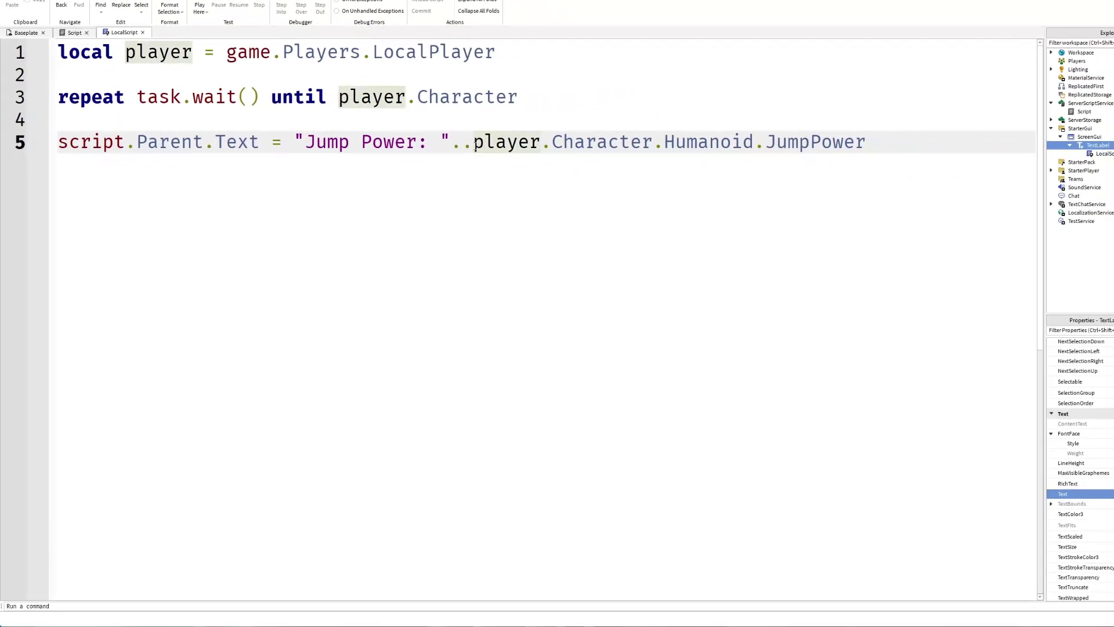
type("tostring(")
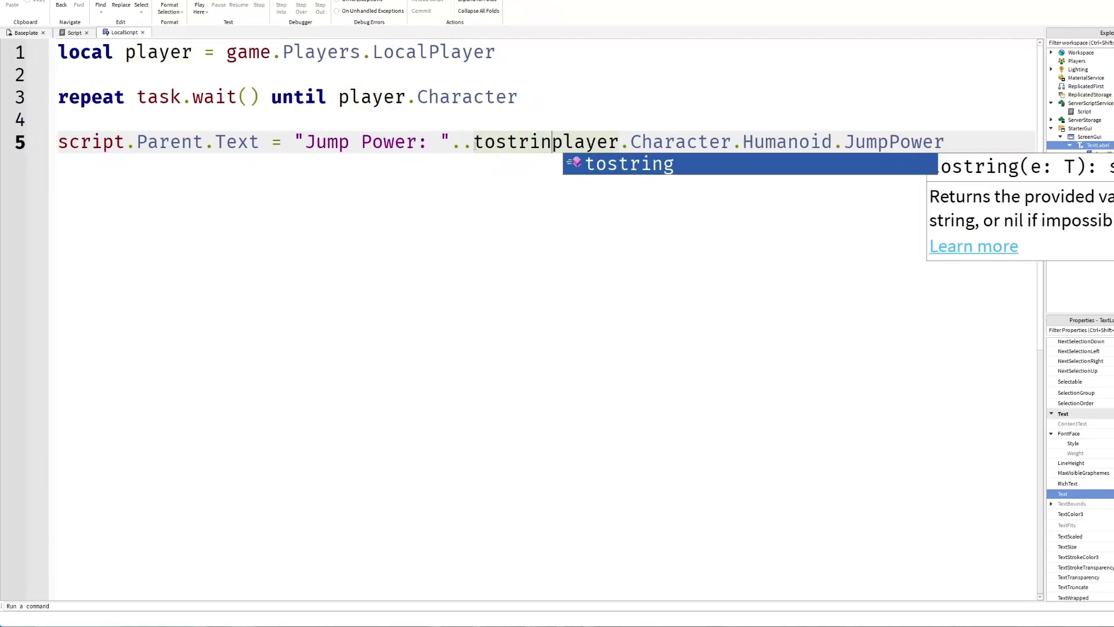
left_click(1010, 140)
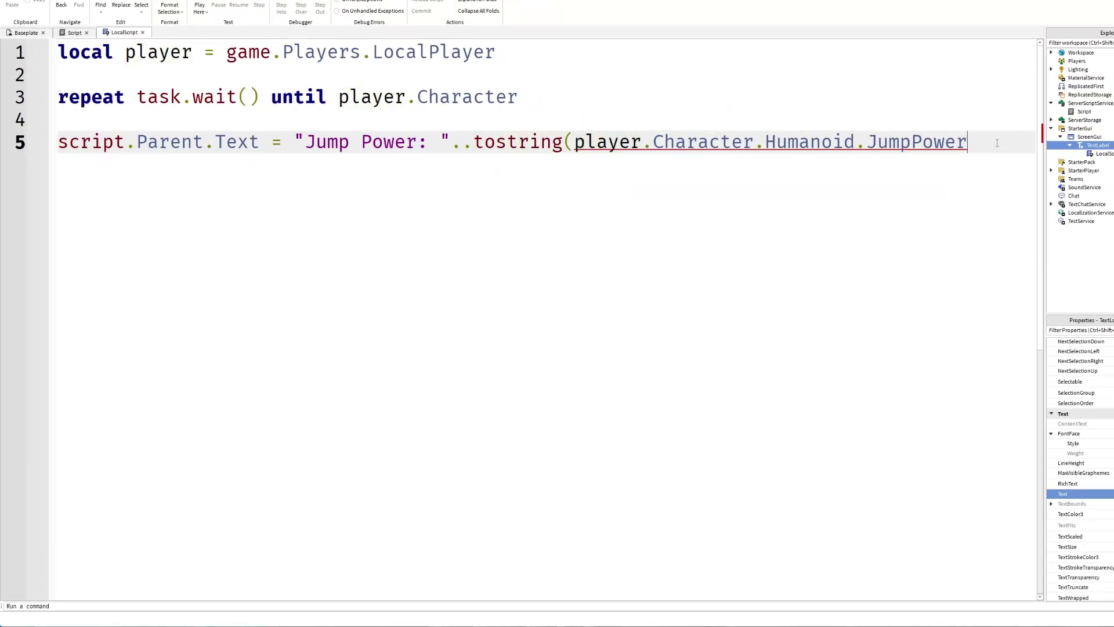
type(")")
left_click_drag(965, 142, 574, 142)
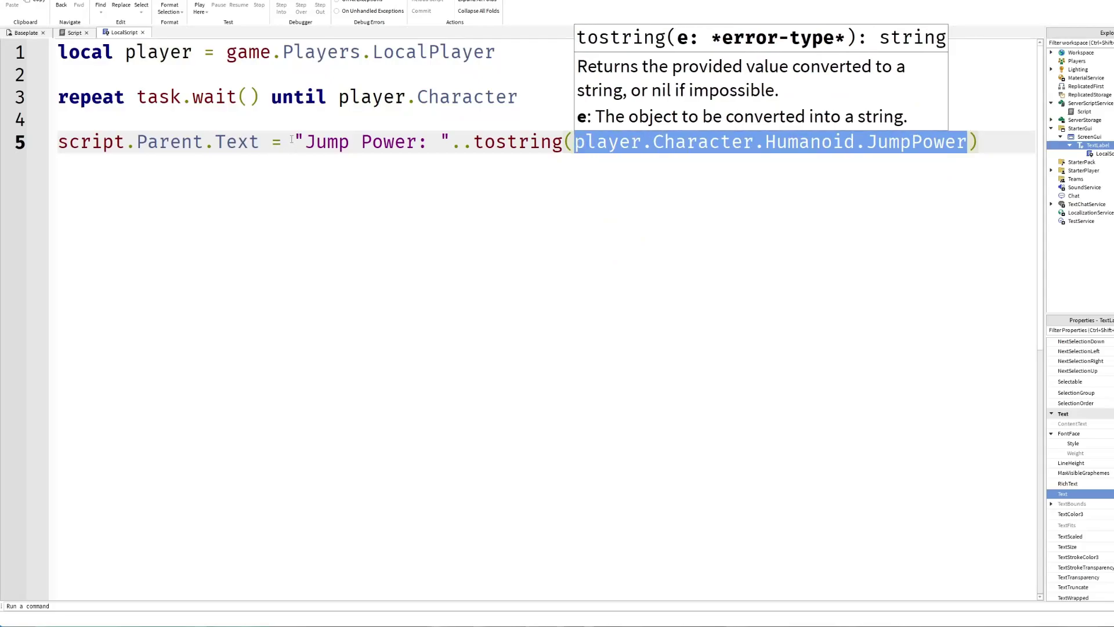
left_click_drag(291, 141, 450, 141)
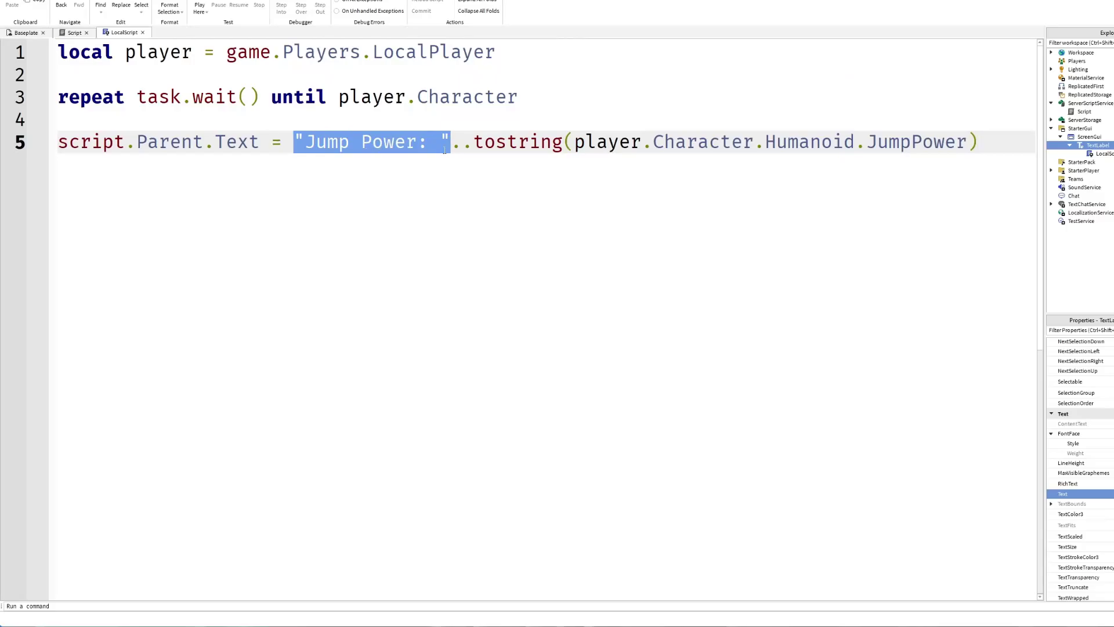
left_click_drag(574, 142, 966, 142)
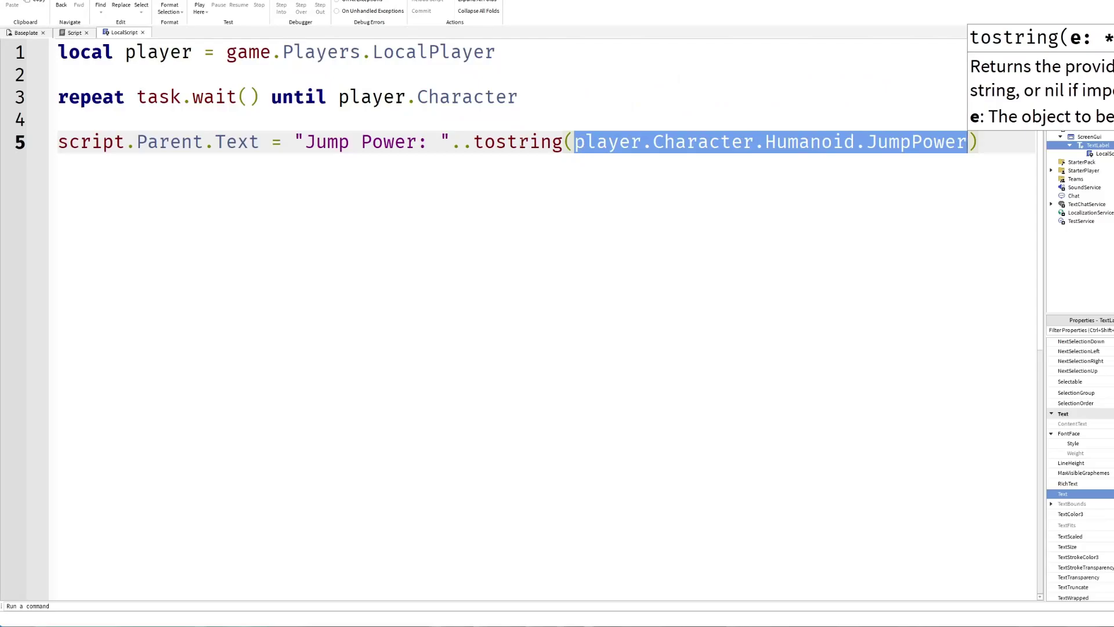
left_click_drag(474, 142, 1003, 144)
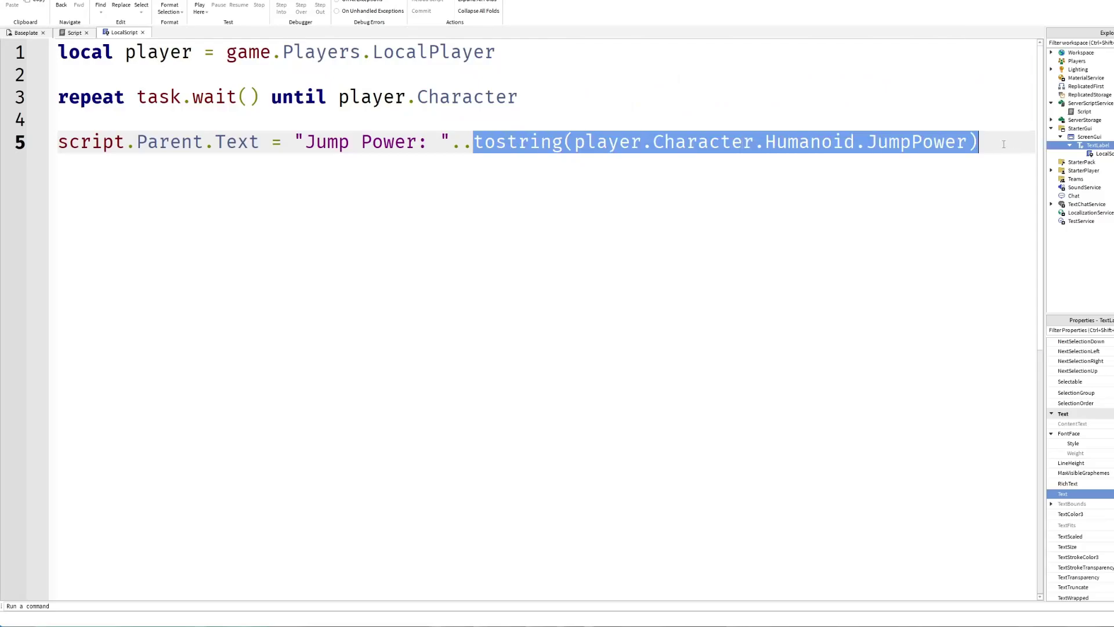
left_click_drag(475, 141, 456, 145)
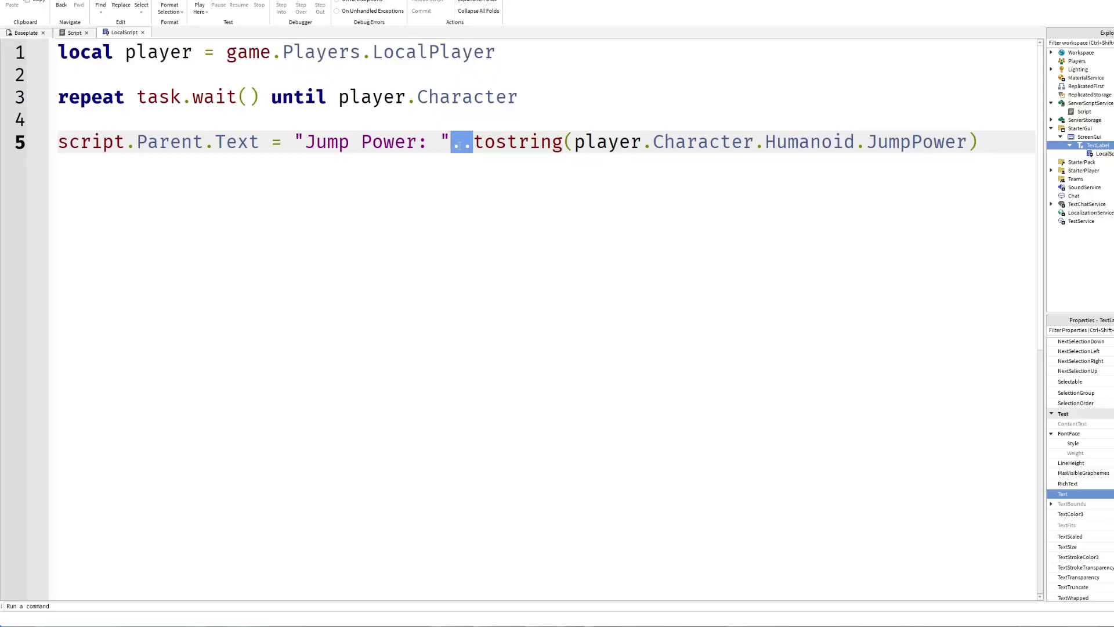
Copy the whole label text assignment on line 5
left_click(428, 186)
left_click_drag(298, 141, 983, 134)
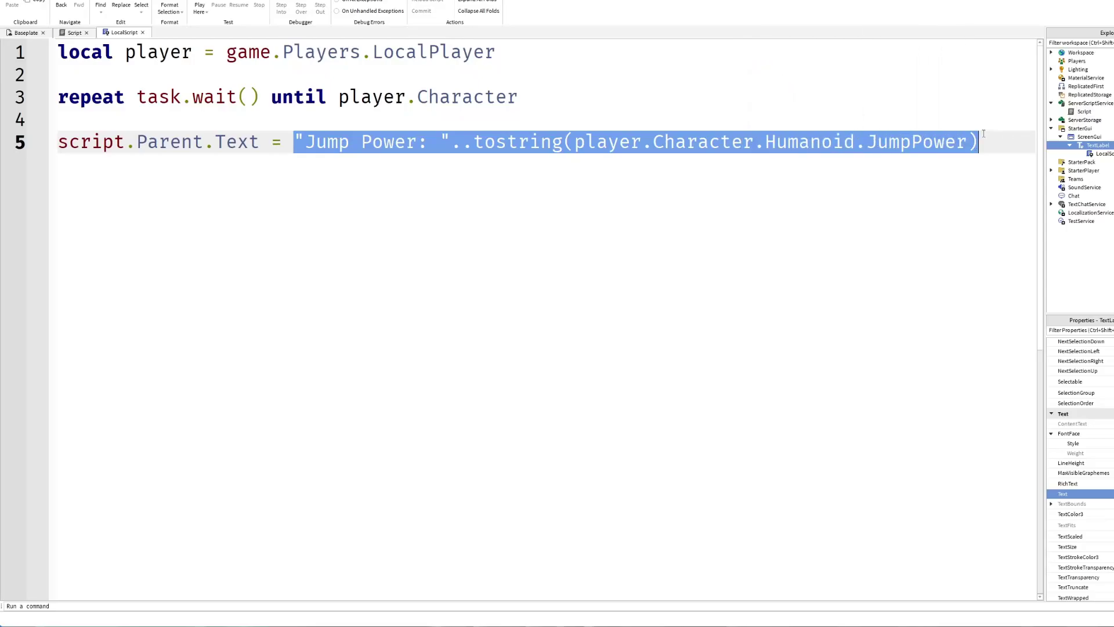
left_click(348, 129)
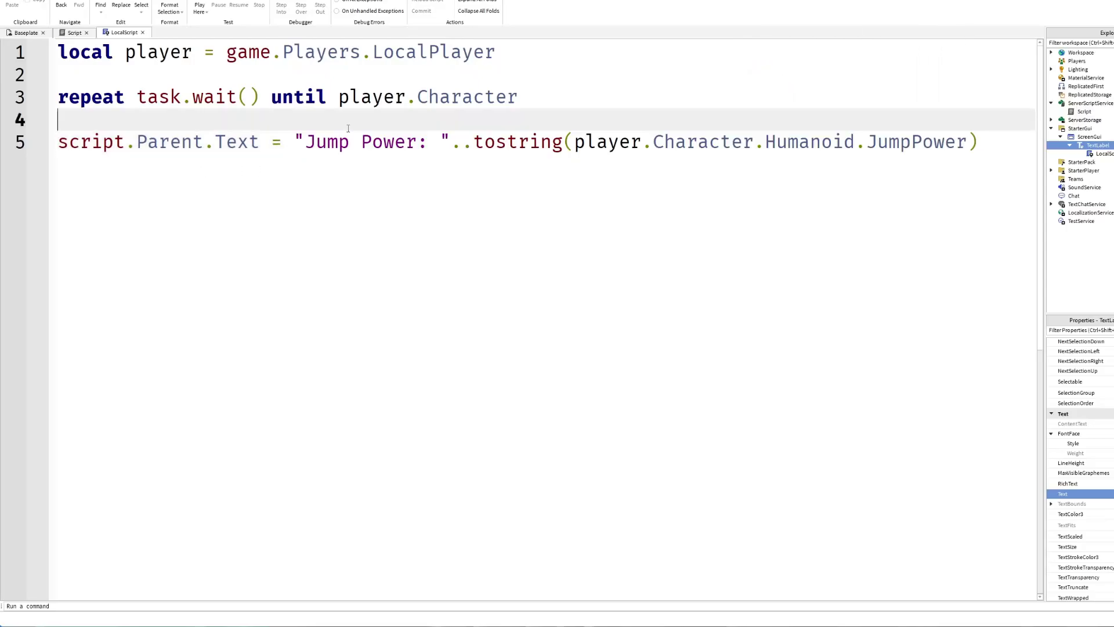
key("Down")
key("End")
key("shift+Home")
key("ctrl+c")
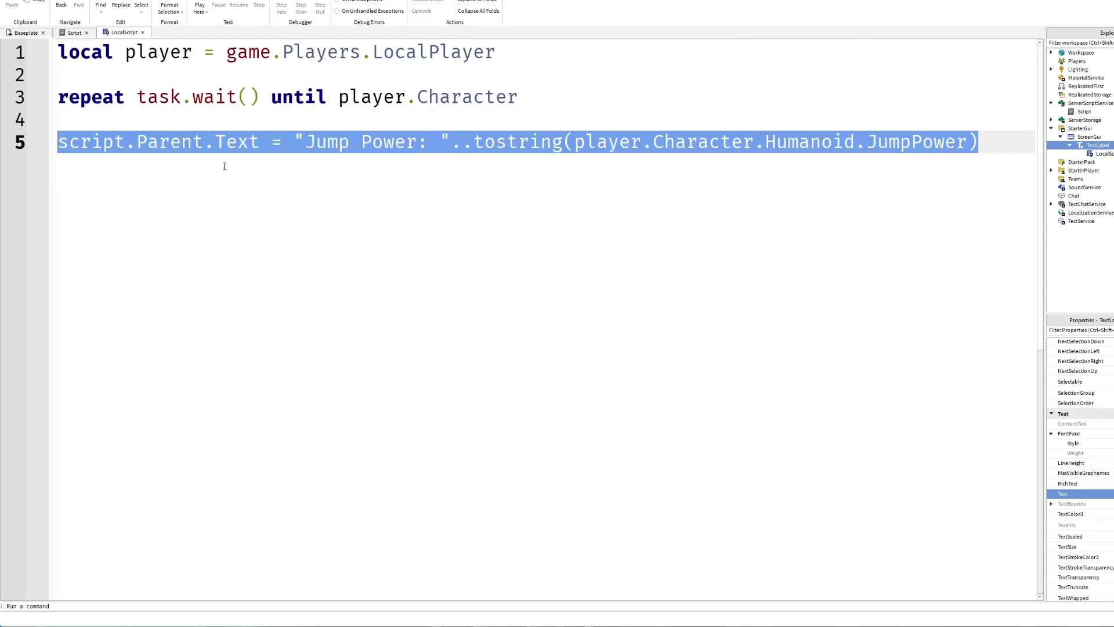
Leave a blank line and add player.Character.Humanoid:GetPropertyChangedSignal("JumpPower") on line 7
left_click(1008, 142)
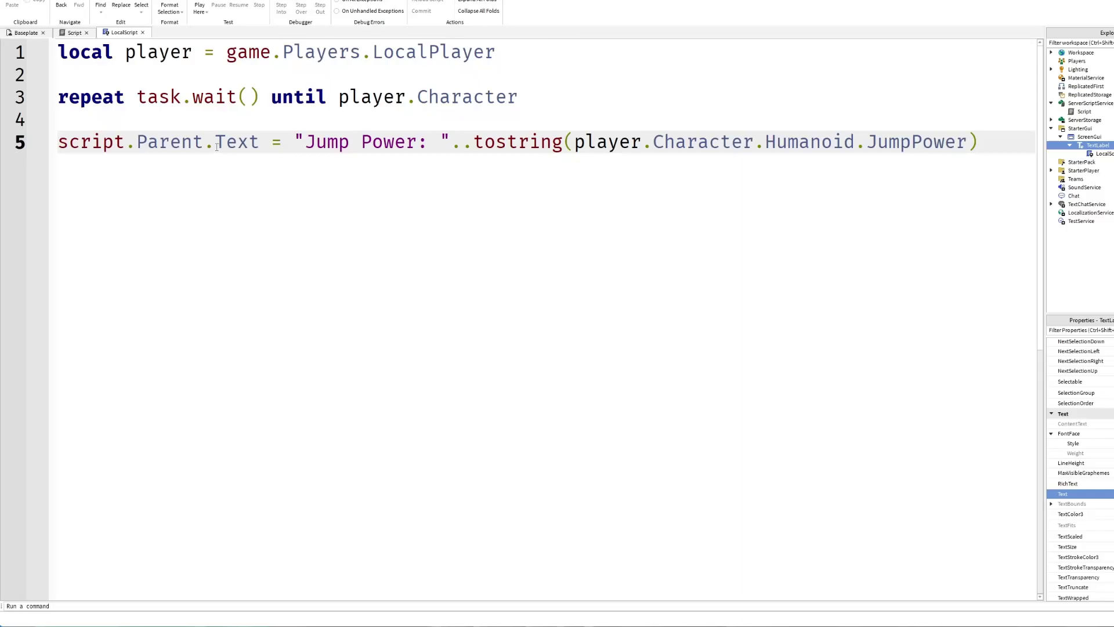
key("Return")
key("Return")
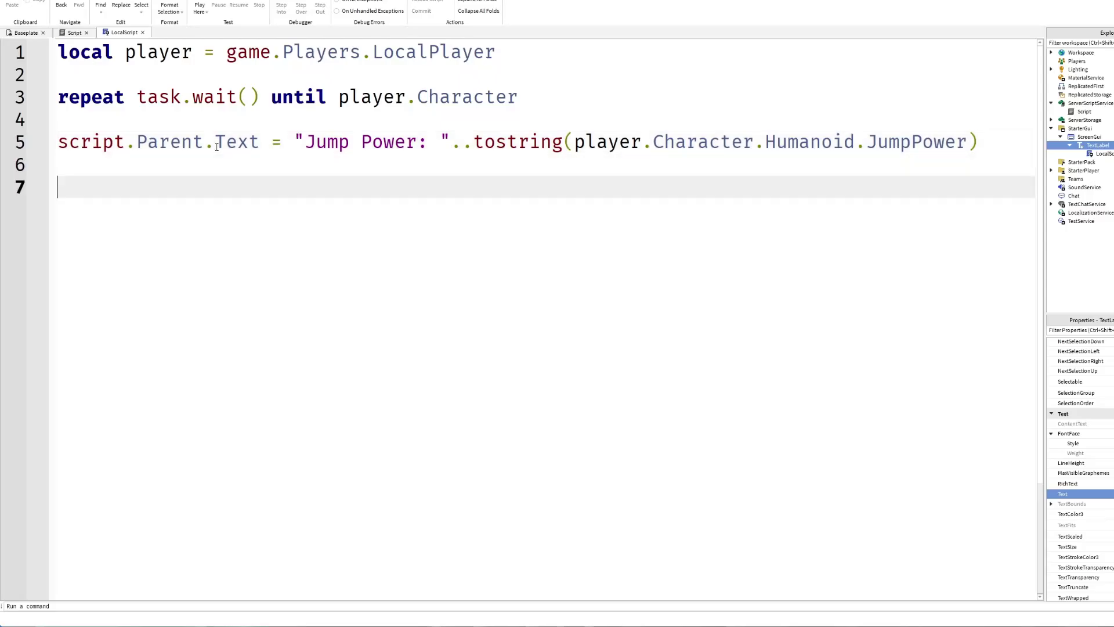
type("player.Char")
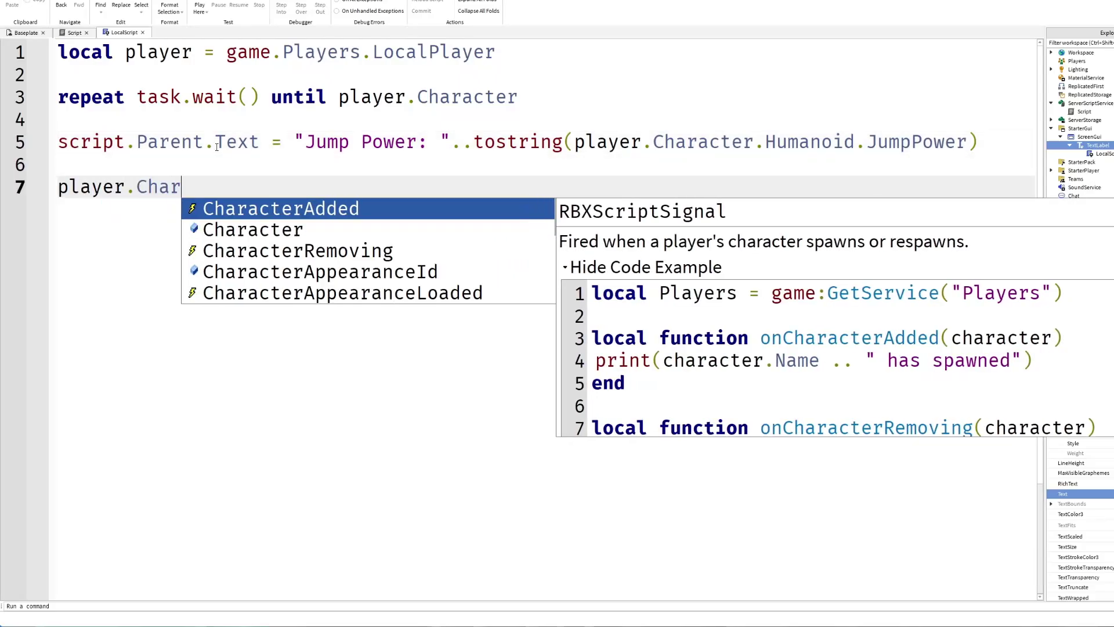
type("acter.Humano")
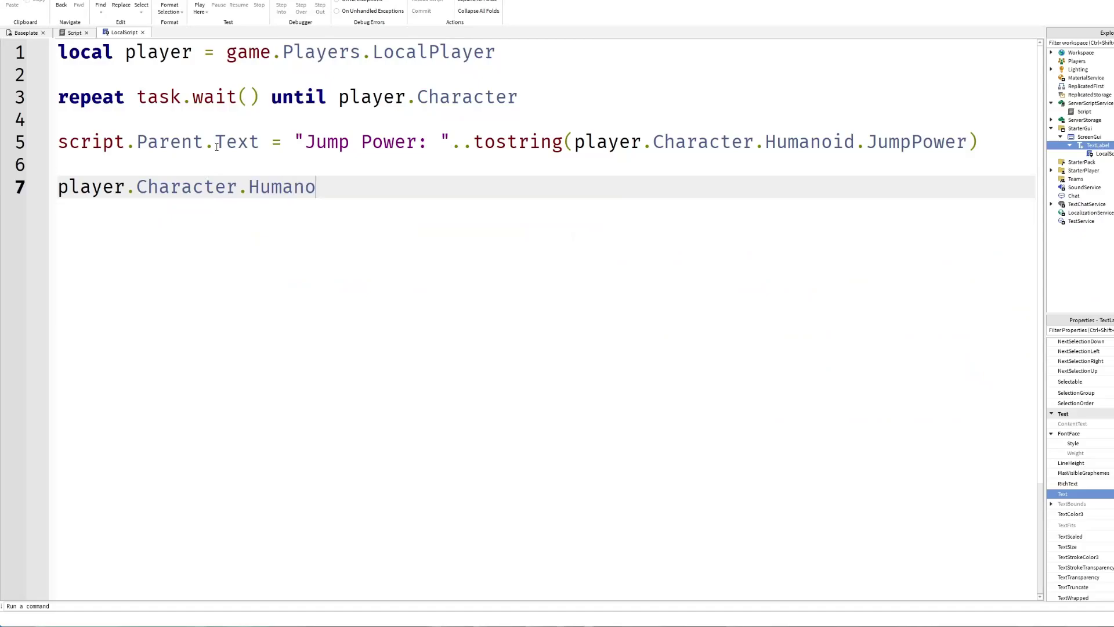
type("id:GetPr")
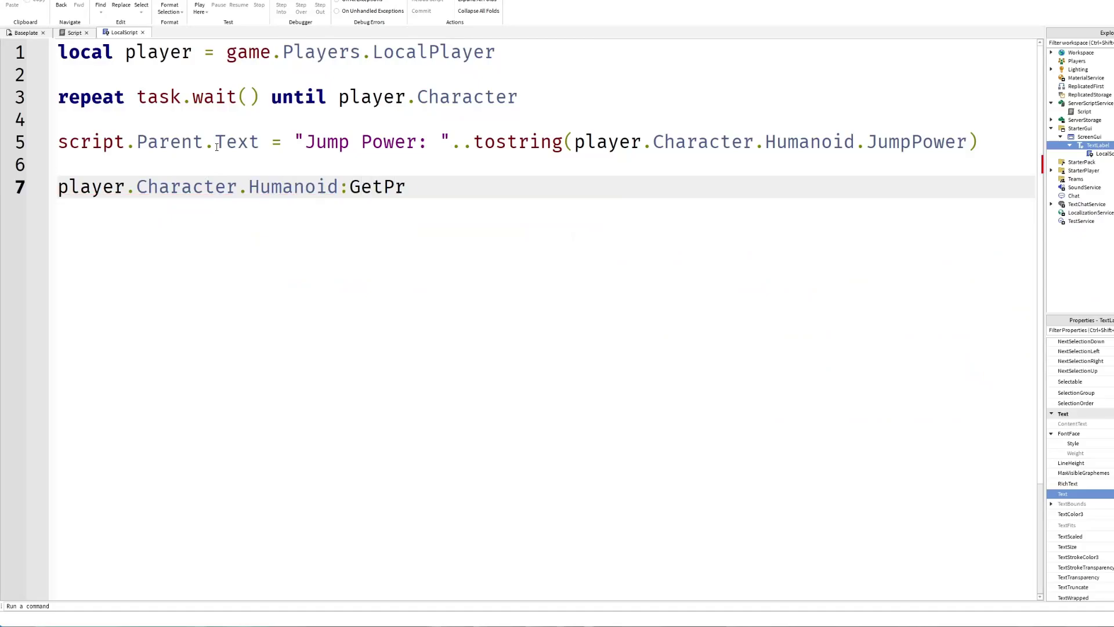
type("opertyChangedSignal")
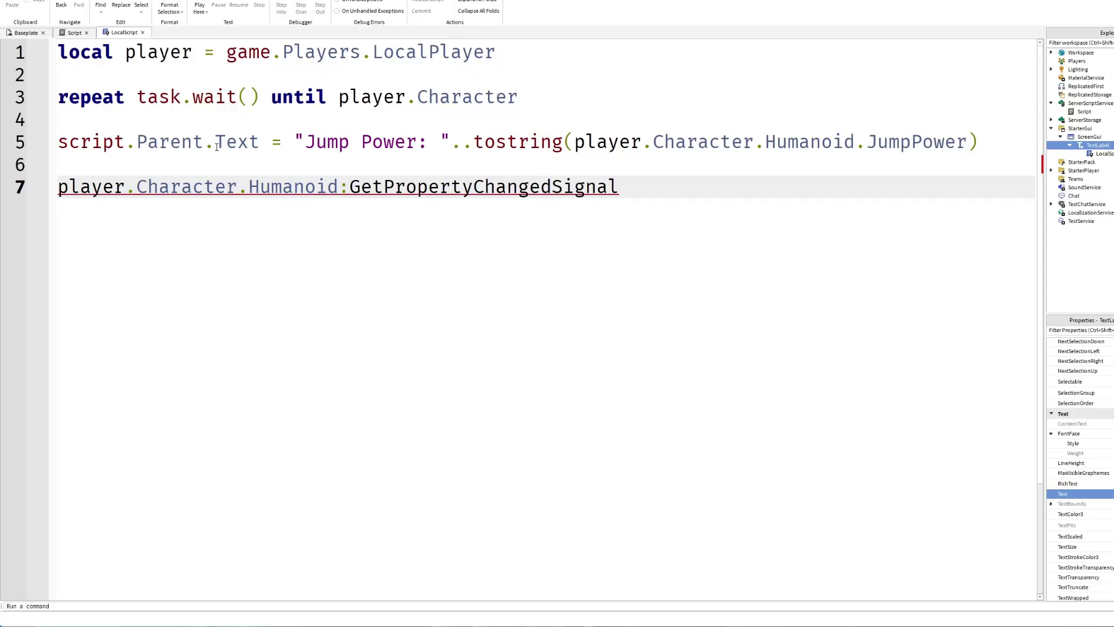
type("(\"")
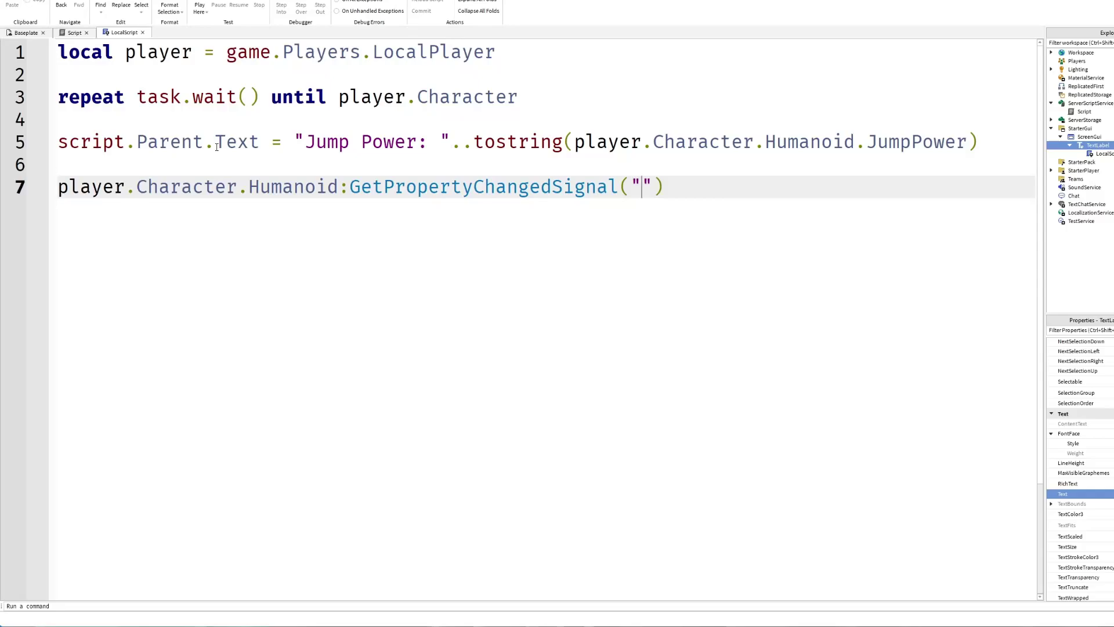
type("JumpPower\")")
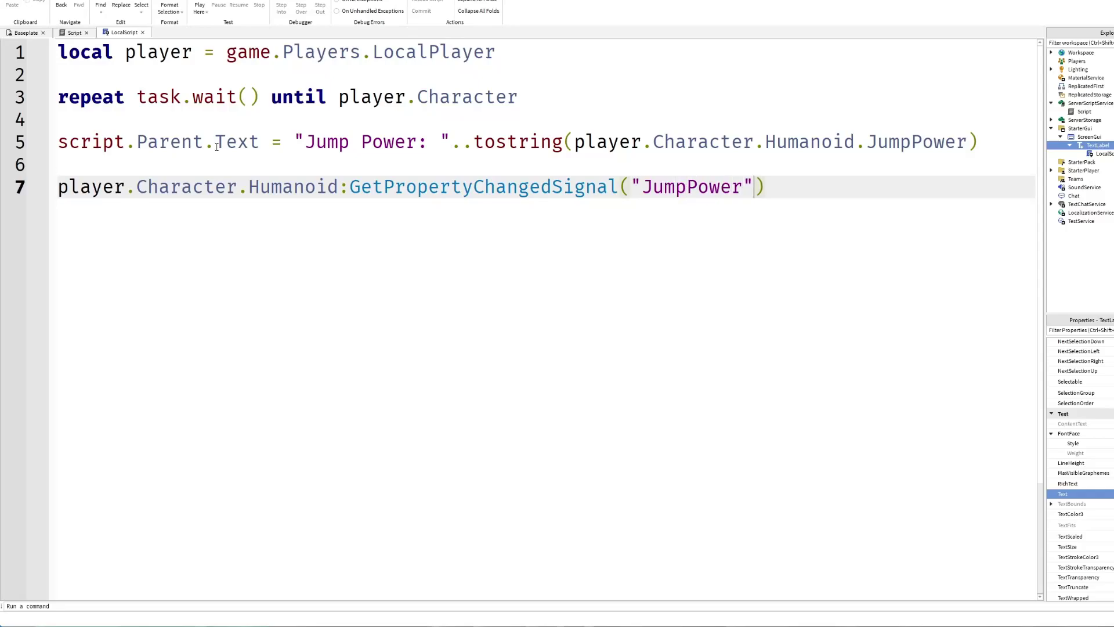
Append :Connect(function() to line 7 and paste the copied label text assignment as the function's body
type(":Connect(functiopn")
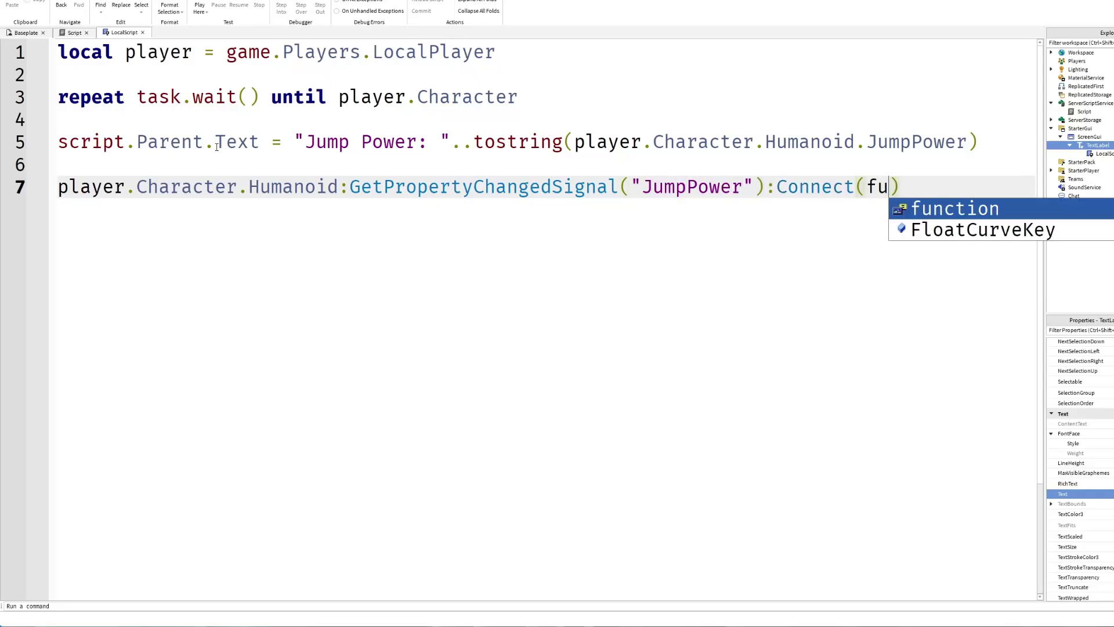
key("BackSpace")
key("BackSpace")
type("n()")
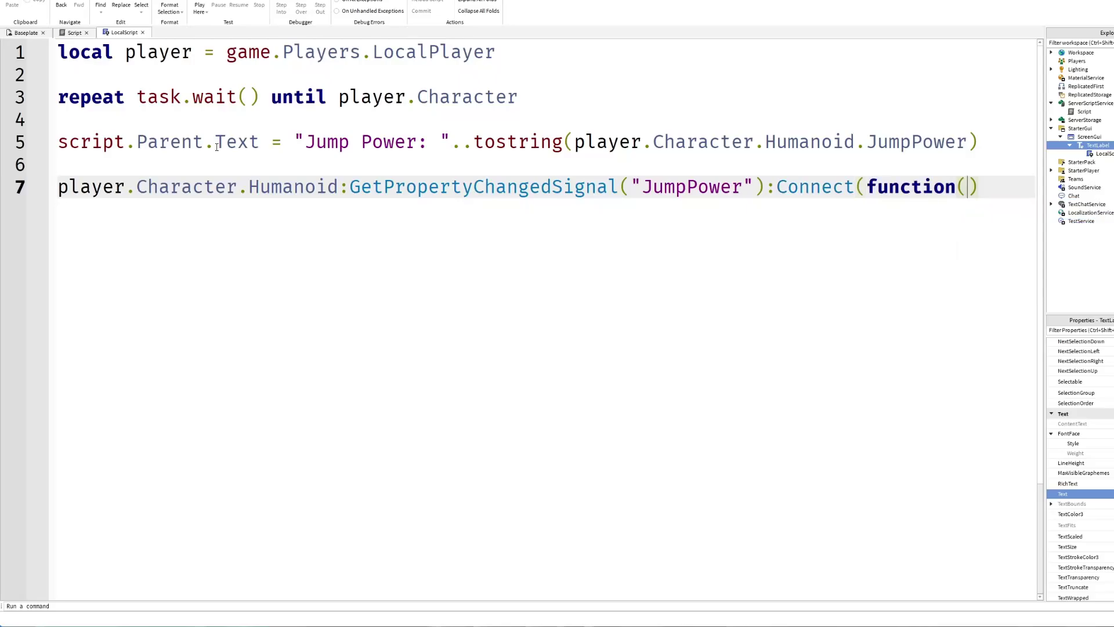
key("Return")
key("ctrl+v")
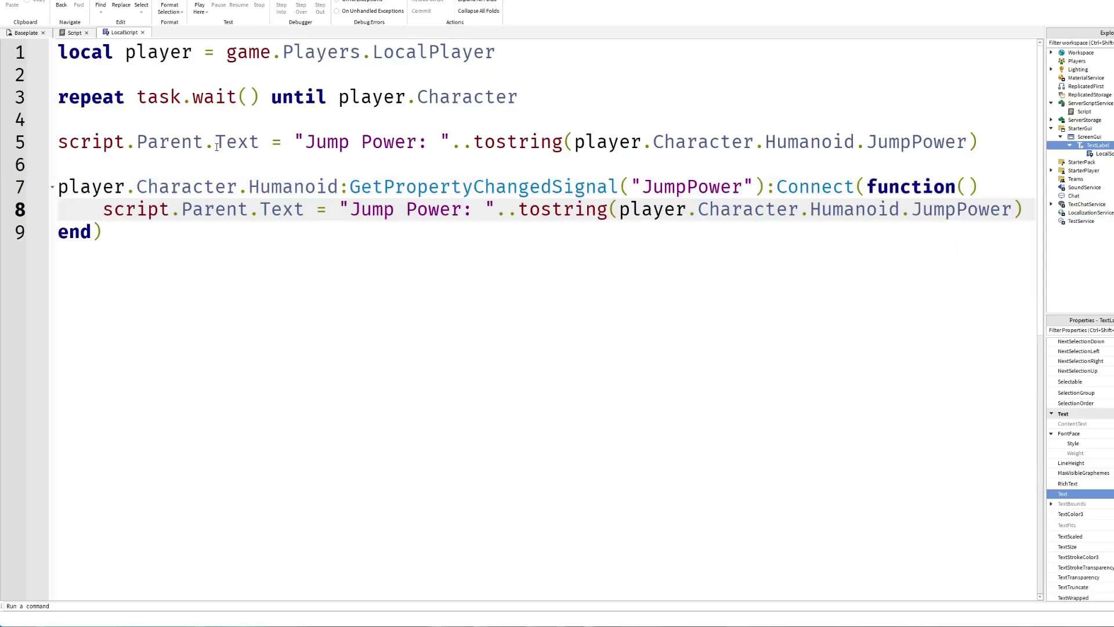
triple_click(130, 142)
left_click(373, 207)
scroll(280, 219, "down", 3, "ctrl")
left_click(259, 219)
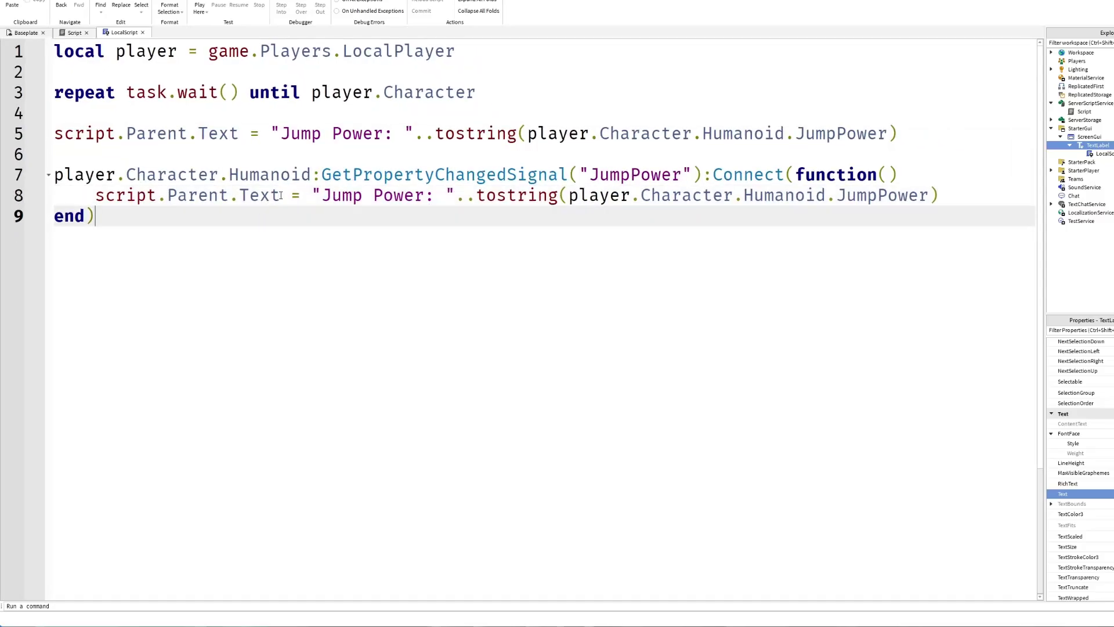
triple_click(486, 169)
left_click(149, 152)
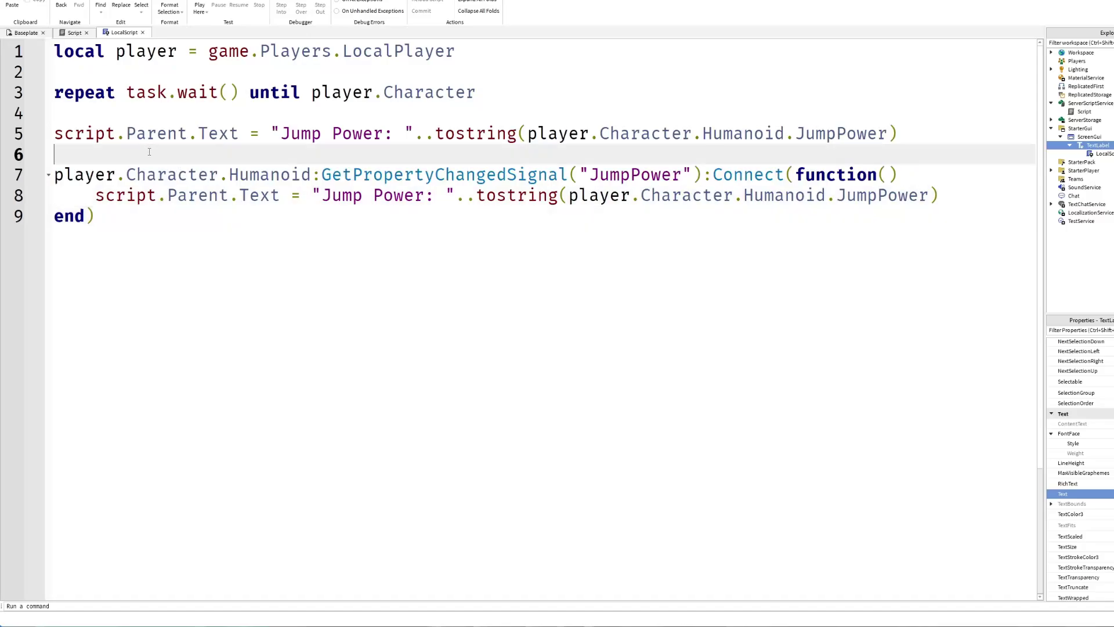
key("ctrl+z")
key("ctrl+z")
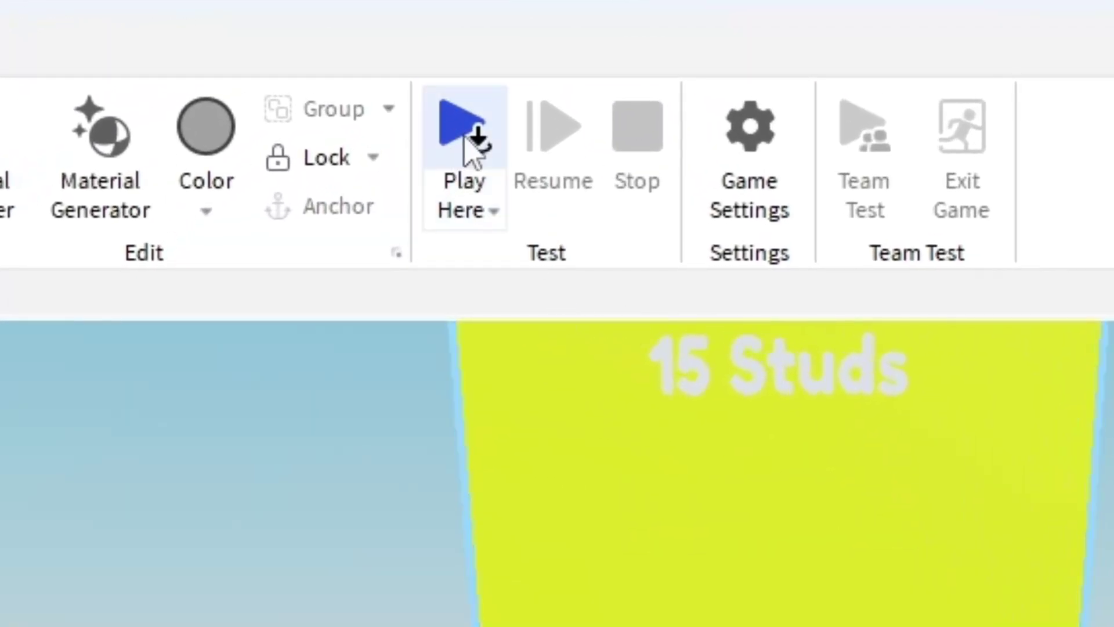
Start a playtest of the game and walk the character onto the red 1 Stud platform
left_click(452, 109)
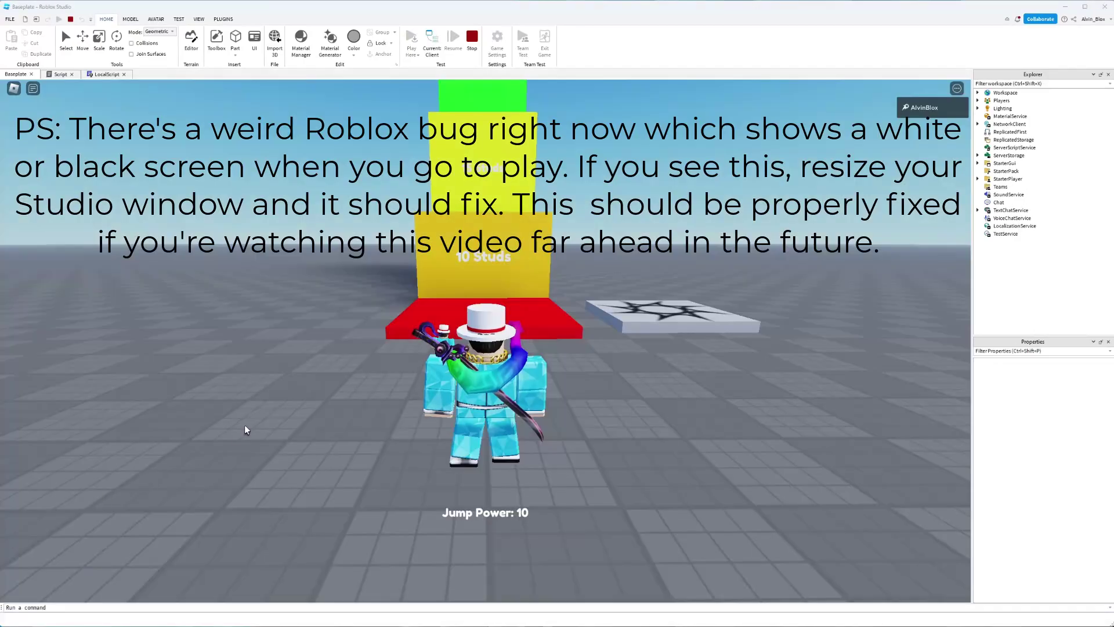
right_click_drag(248, 419, 248, 419)
key("w")
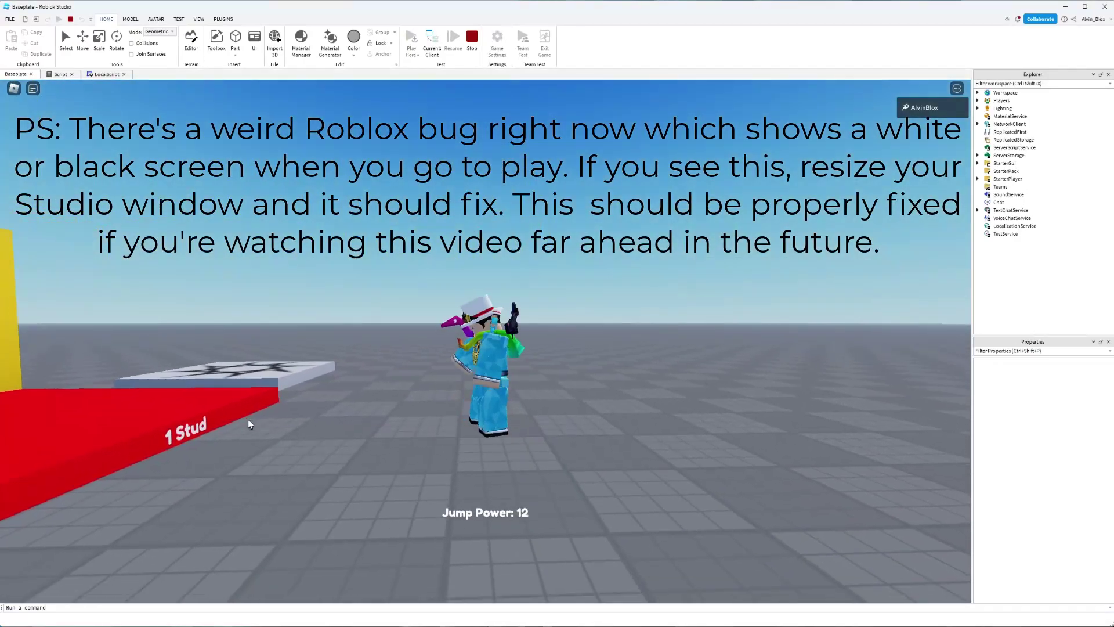
key("a")
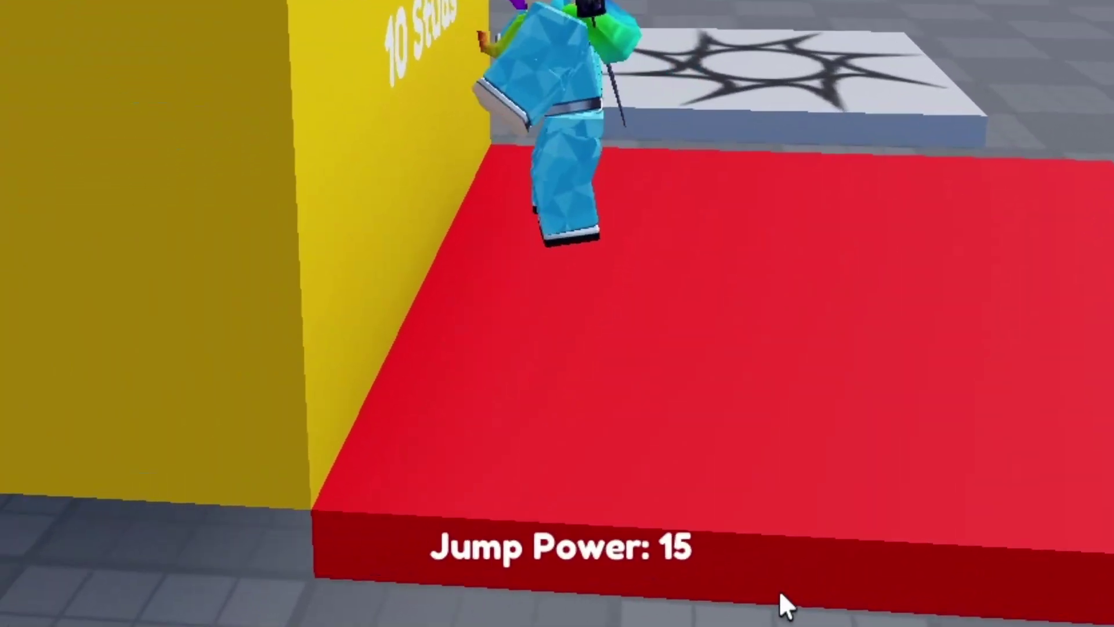
Jump repeatedly from the red platform to test the growing jump power until the character gets onto the 10 Studs block
key("space")
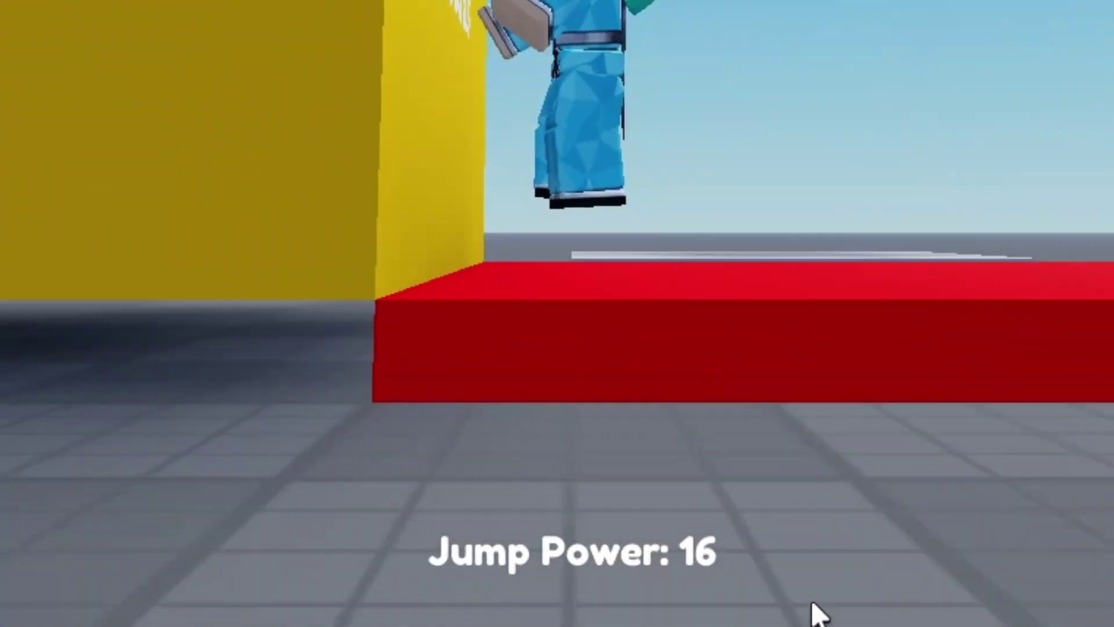
key("space")
key("space")
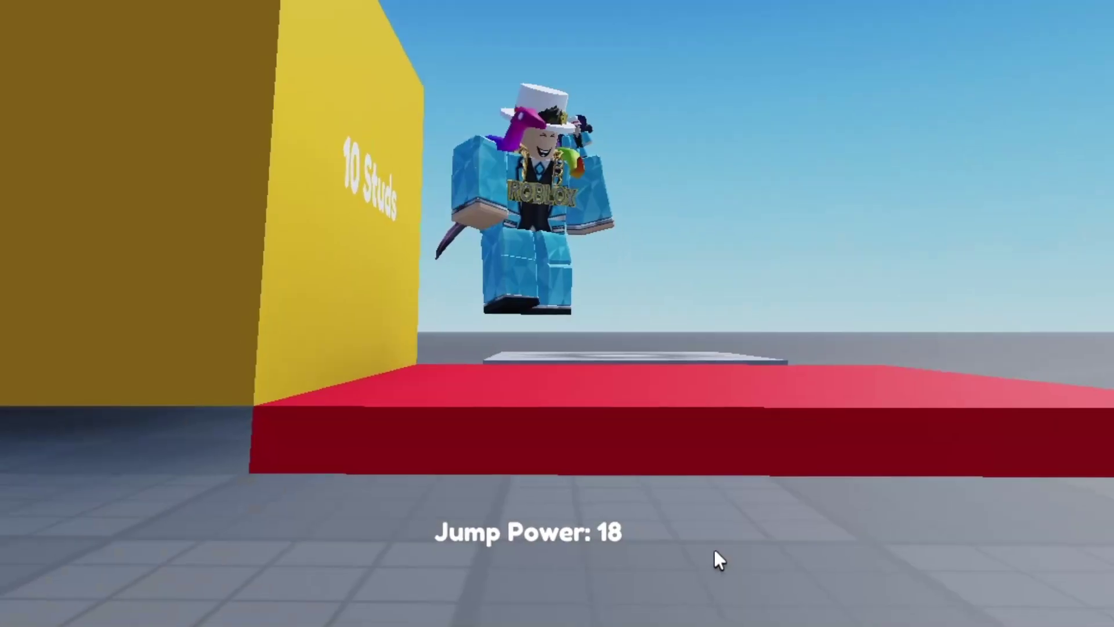
key("space")
key("space")
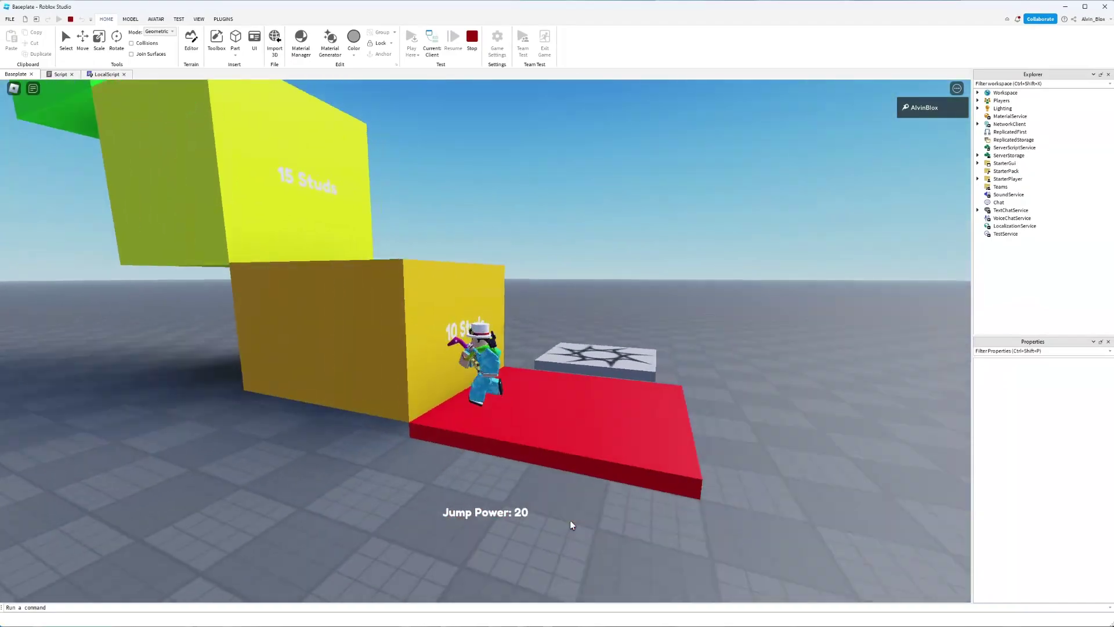
key("space")
key("space")
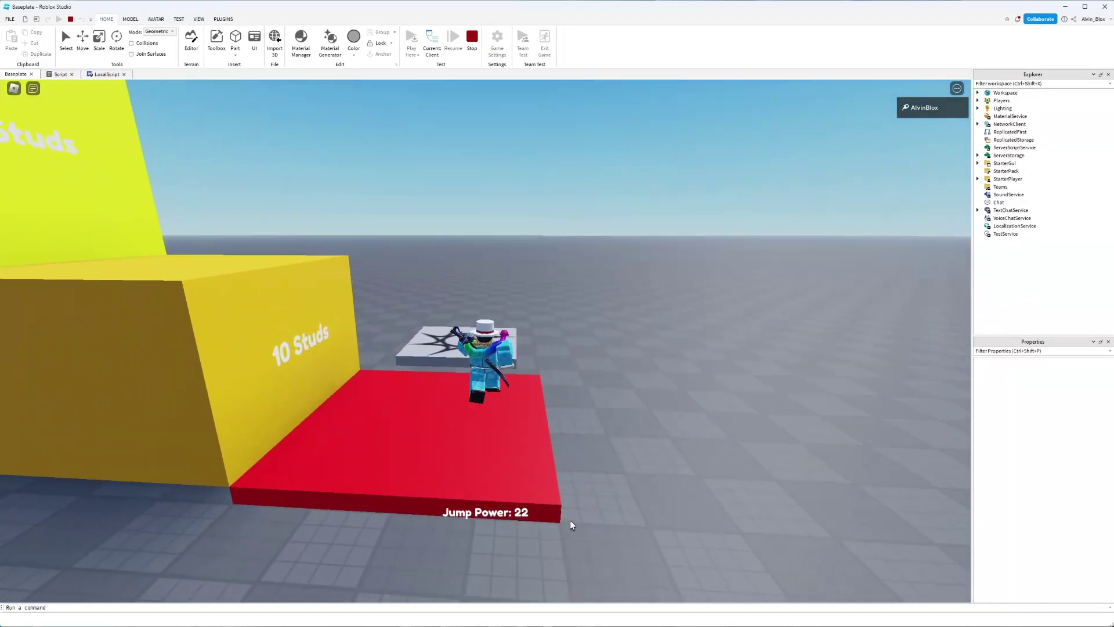
key("space")
key("space")
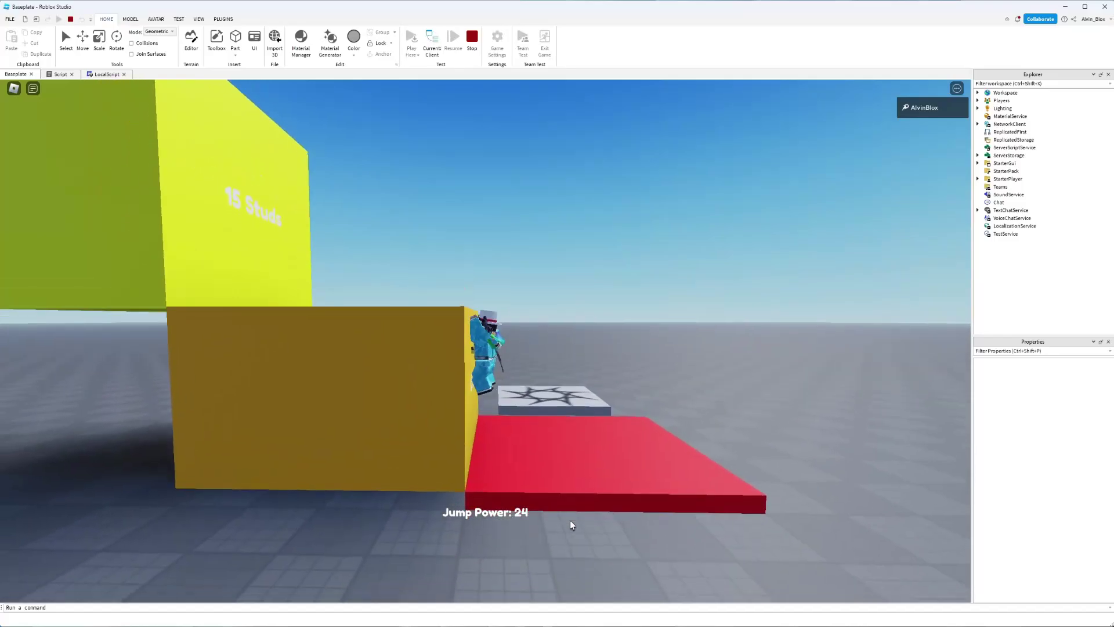
key("space")
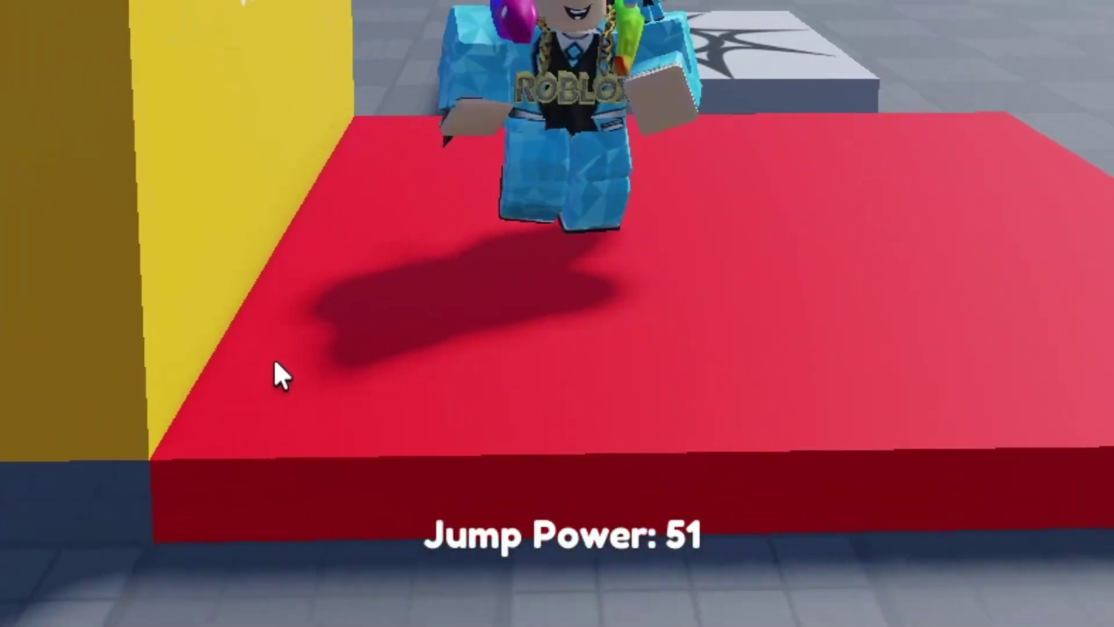
key("space")
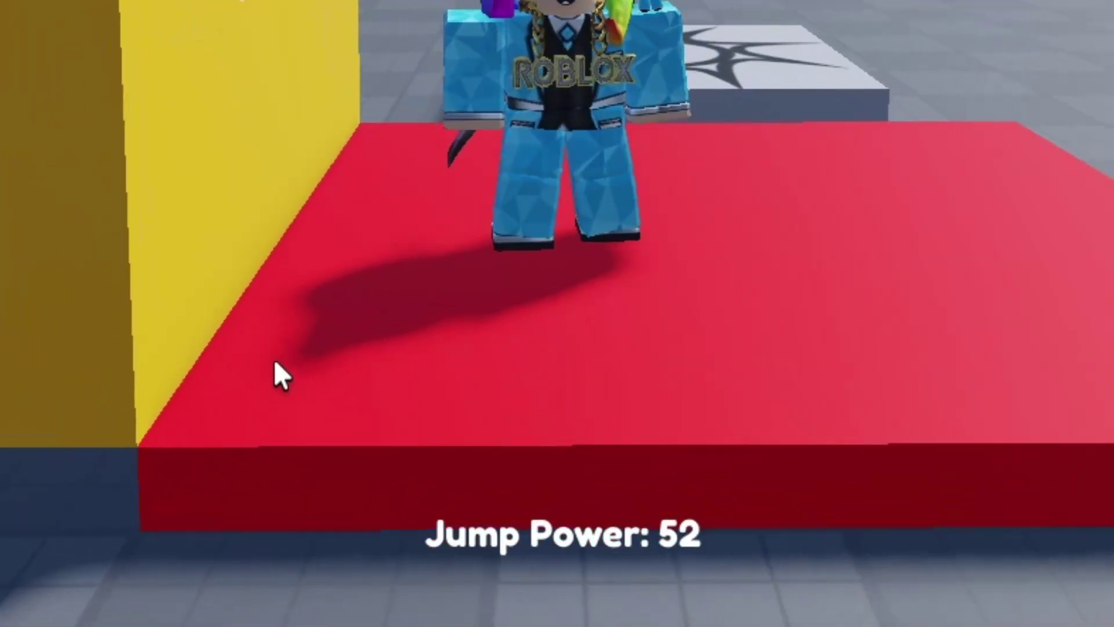
key("space")
key("space")
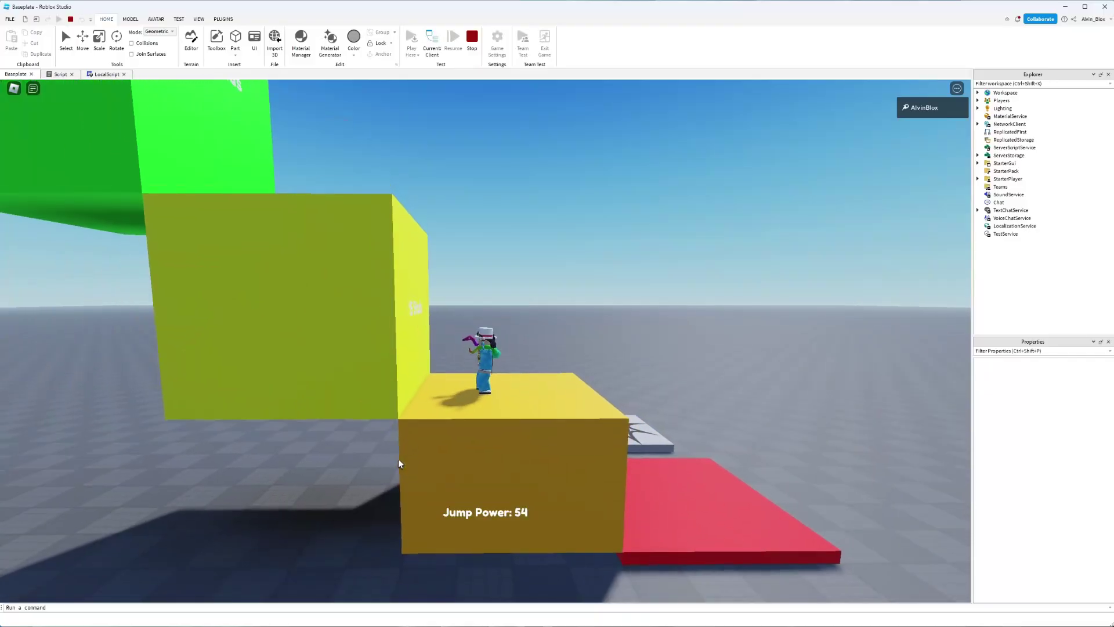
Try to jump from the 10 Studs block onto the 15 Studs block
key("space")
key("space")
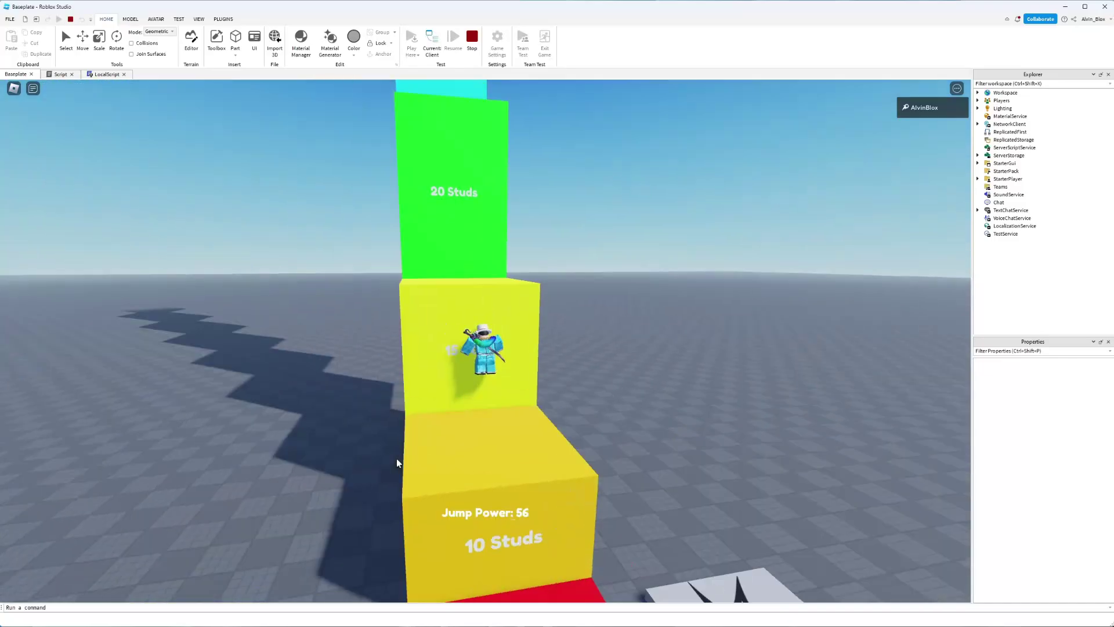
key("space")
key("space")
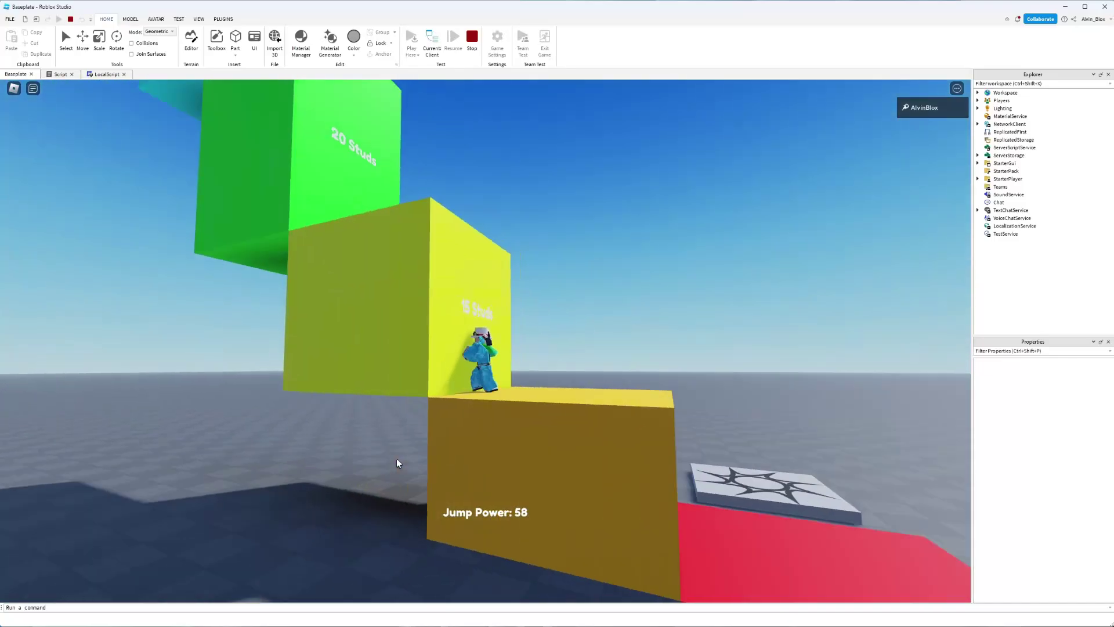
key("space")
key("space")
key("space")
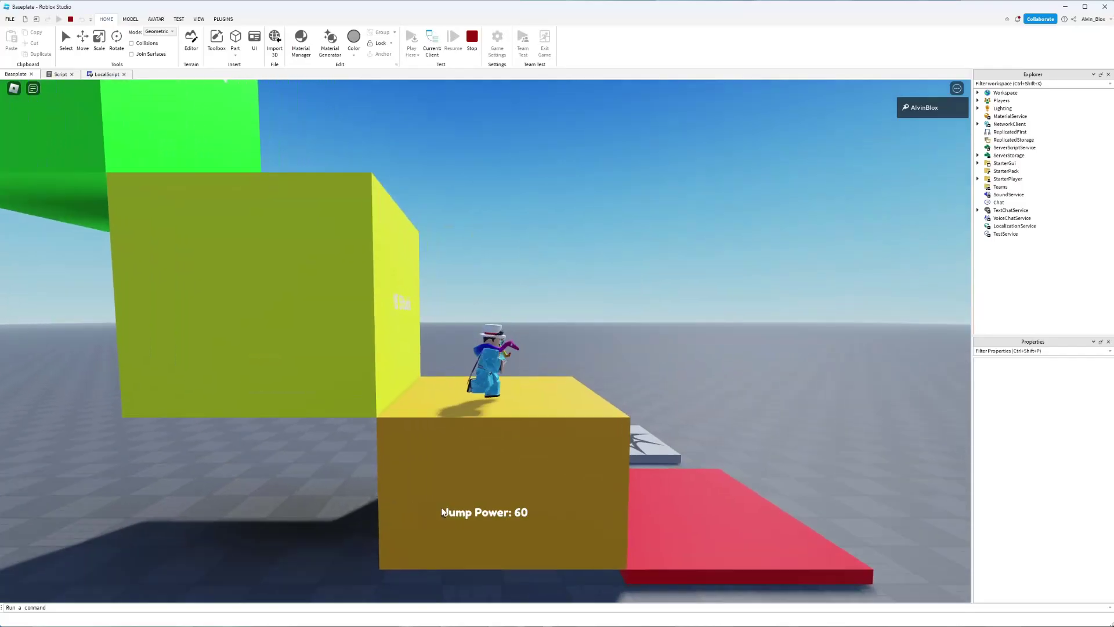
key("space")
key("space")
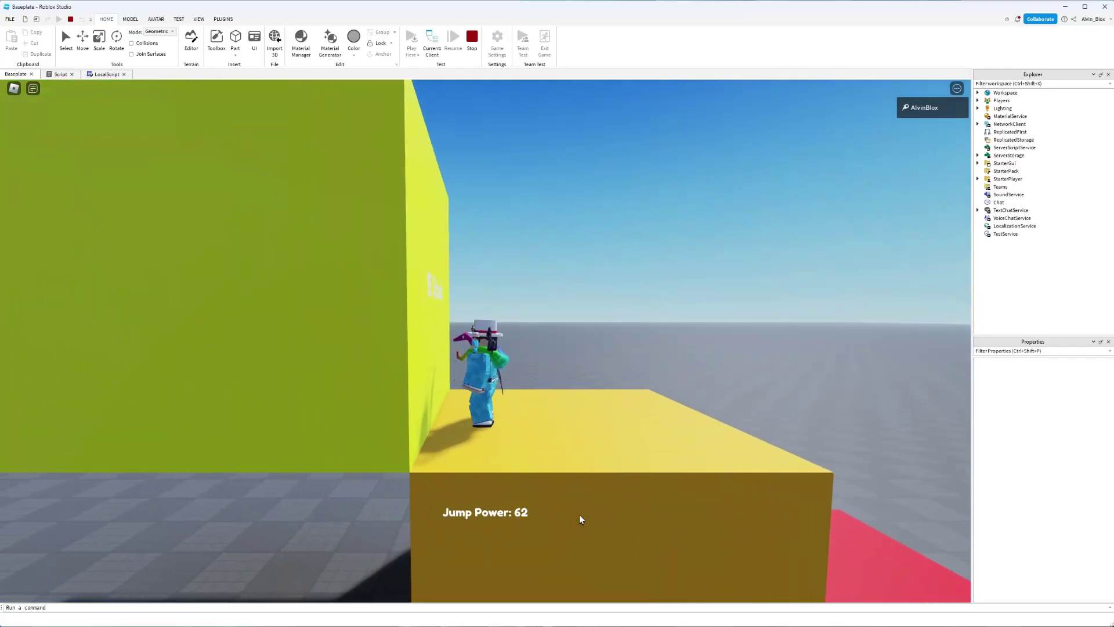
key("space")
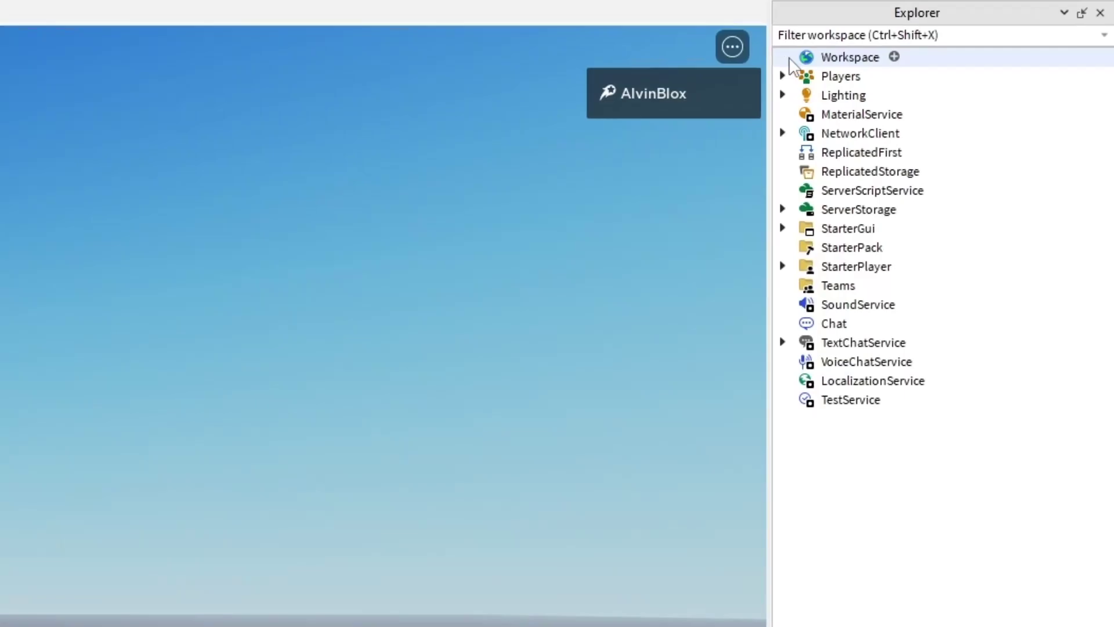
Inspect the JumpPower property of the player character's Humanoid in the Workspace, and return to the running Baseplate game view
left_click(785, 56)
left_click(801, 132)
left_click(858, 286)
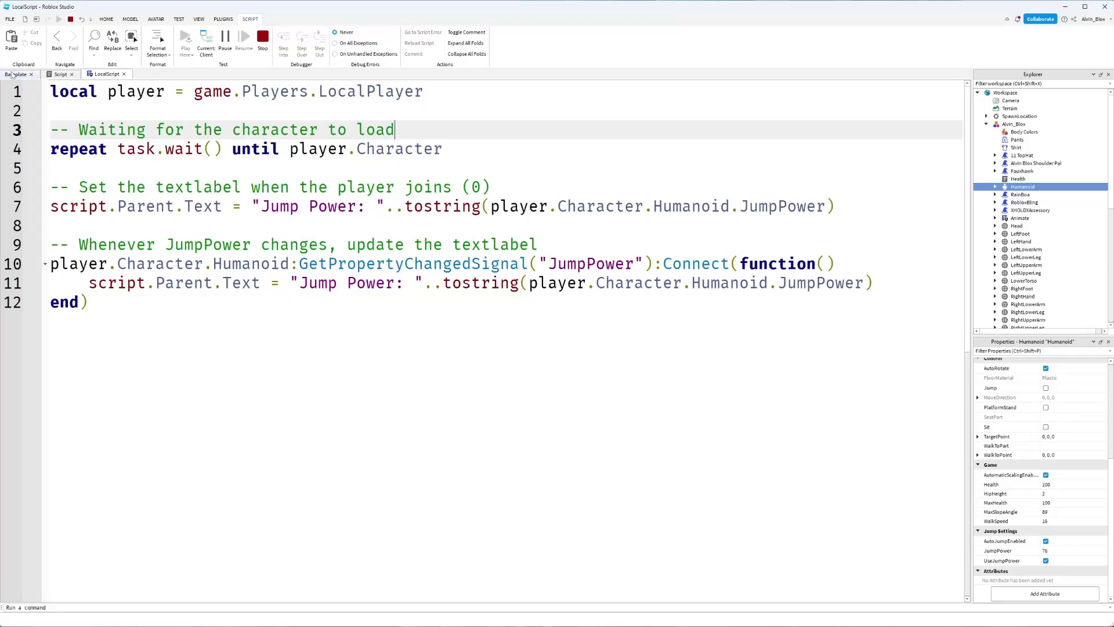
left_click(14, 75)
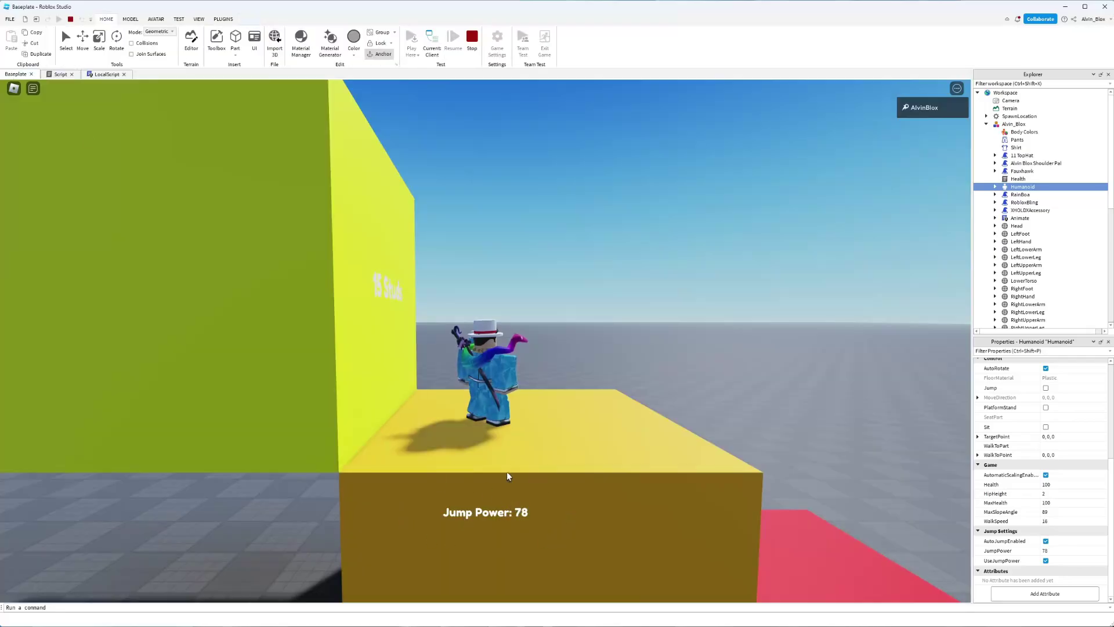
Jump the character up from the 10 Studs block over the 15 Studs block onto the 20 Studs block
key("w")
key("space")
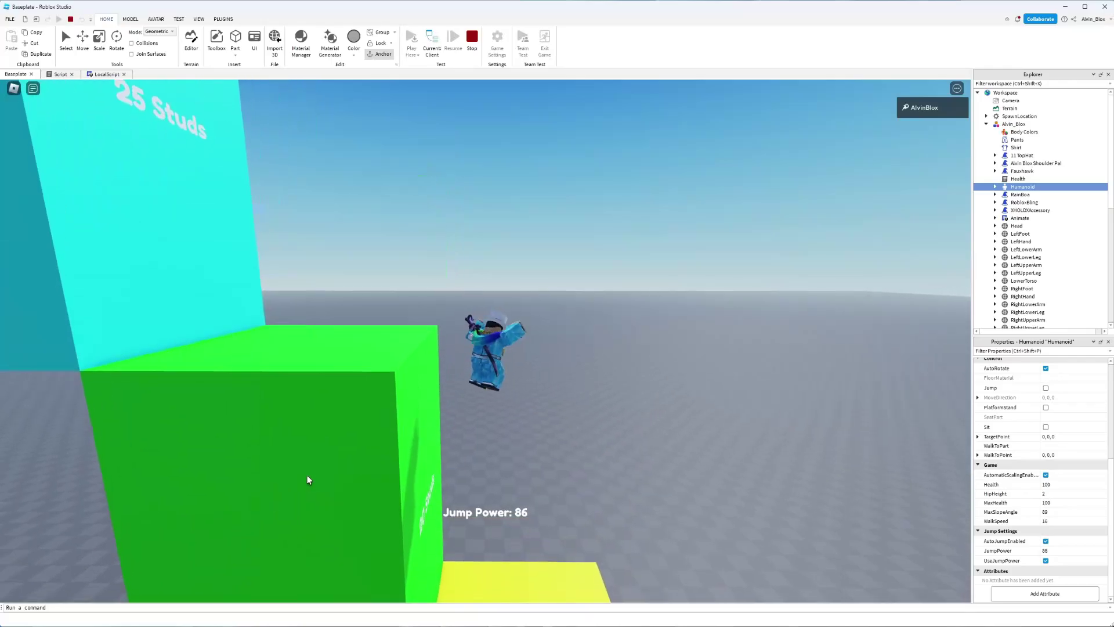
key("w")
key("space")
key("space")
key("space")
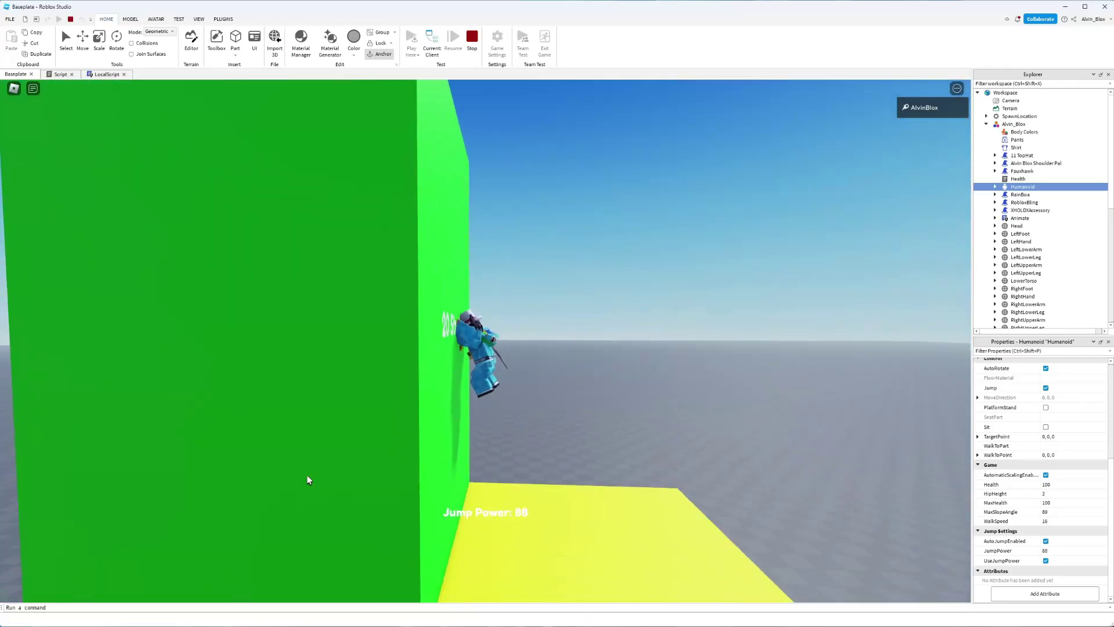
key("w")
key("space")
key("space")
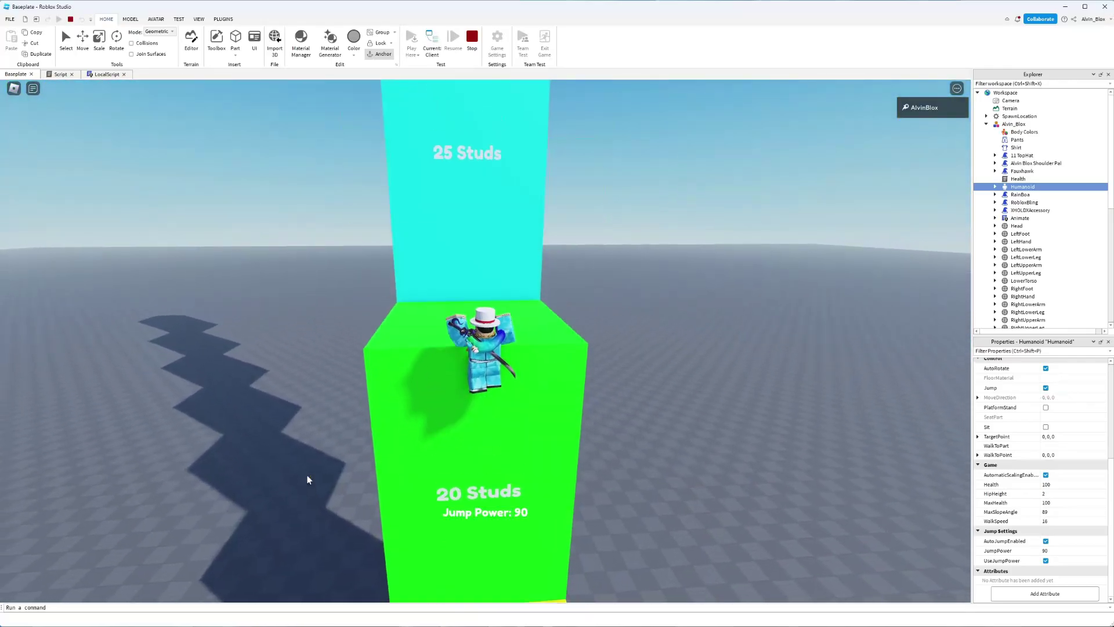
Try to jump from the 20 Studs block onto the 25 Studs block, and stop the playtest
key("w")
key("space")
key("space")
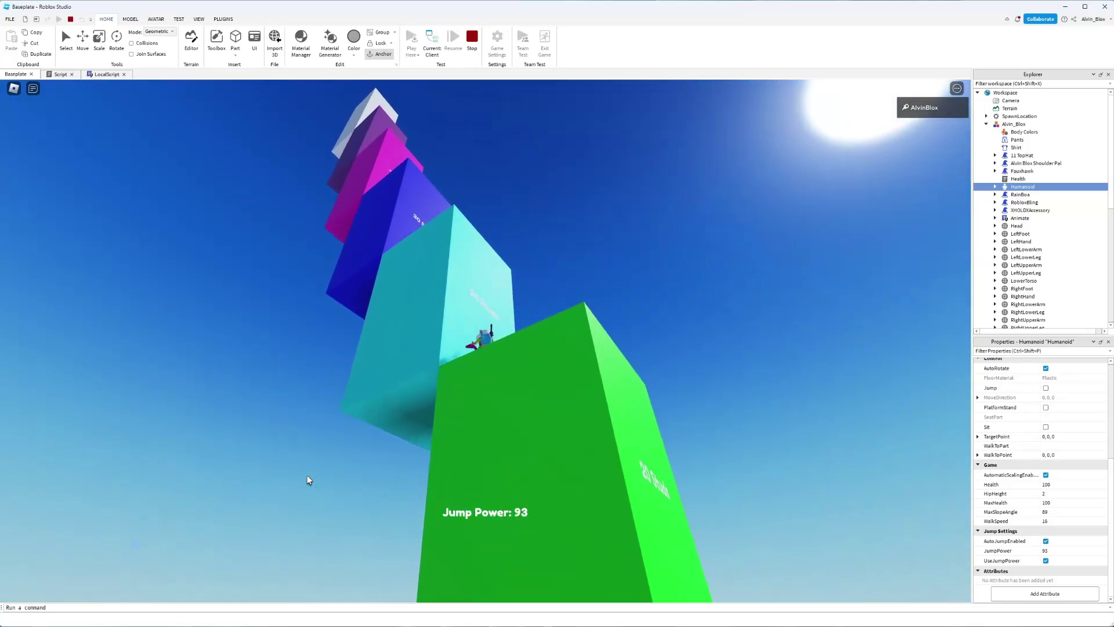
key("w")
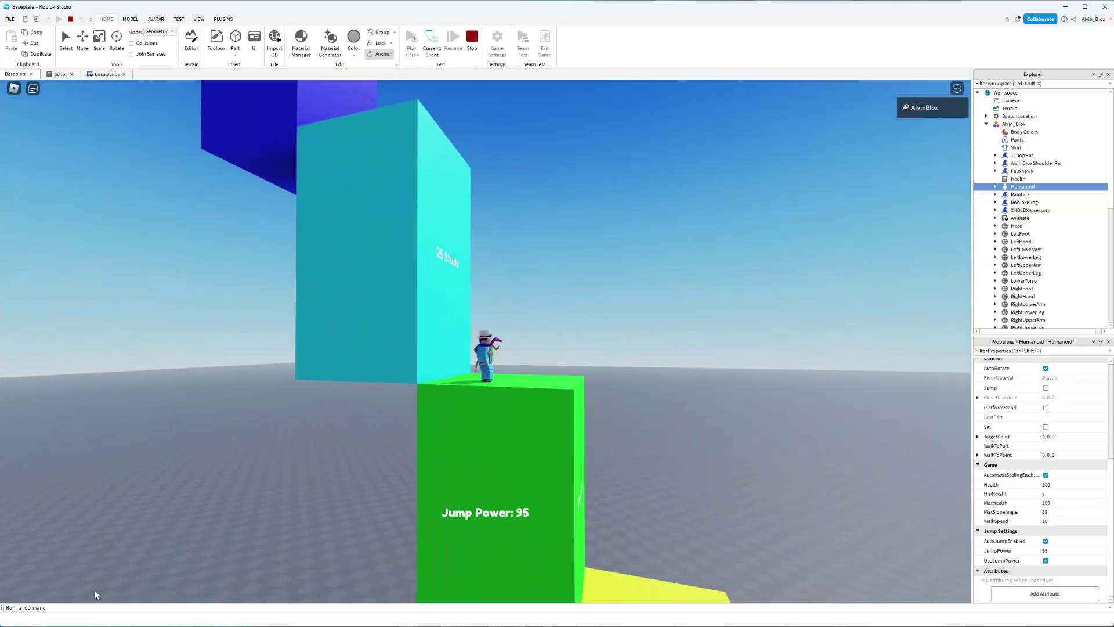
key("shift+F5")
key("s")
right_click_drag(157, 475, 157, 475)
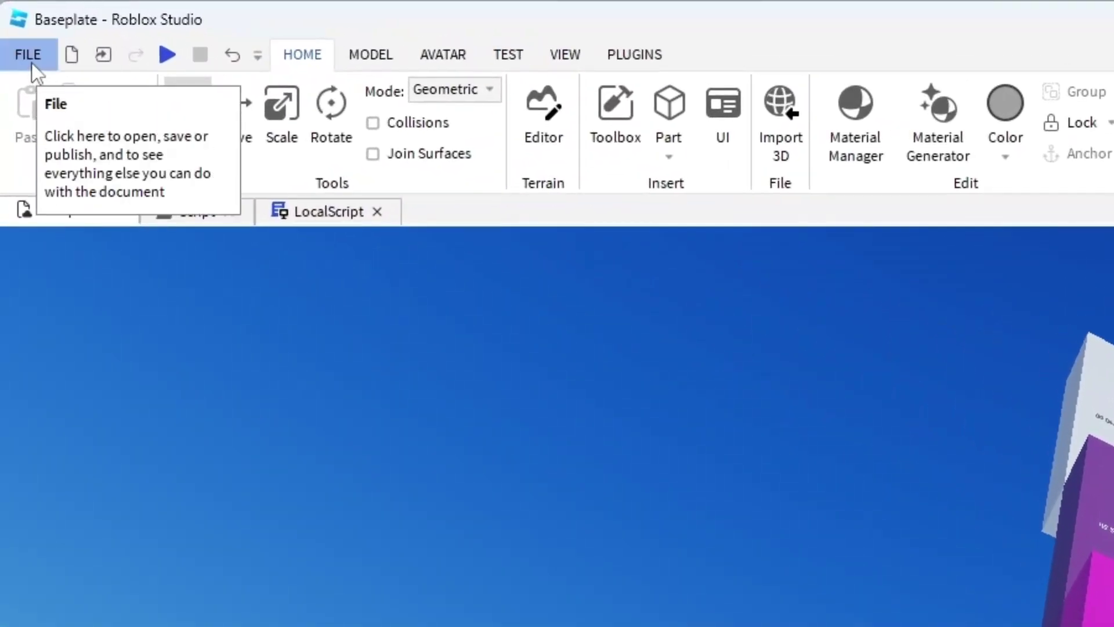
Start publishing the place to Roblox as a new game named "Stud Jumps Obby"
left_click(33, 64)
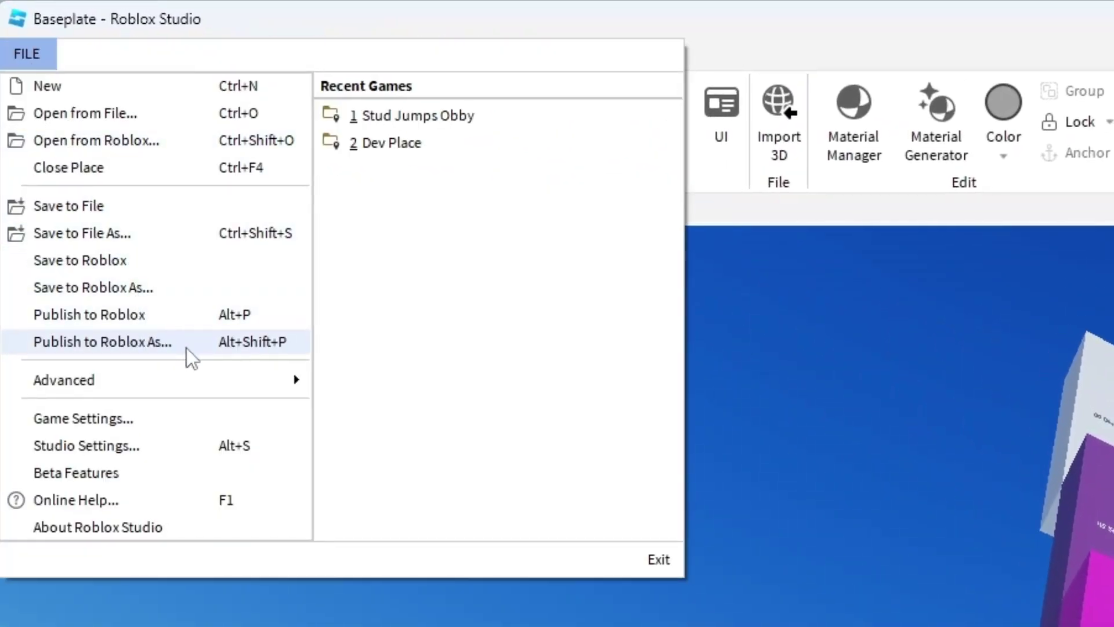
left_click(186, 347)
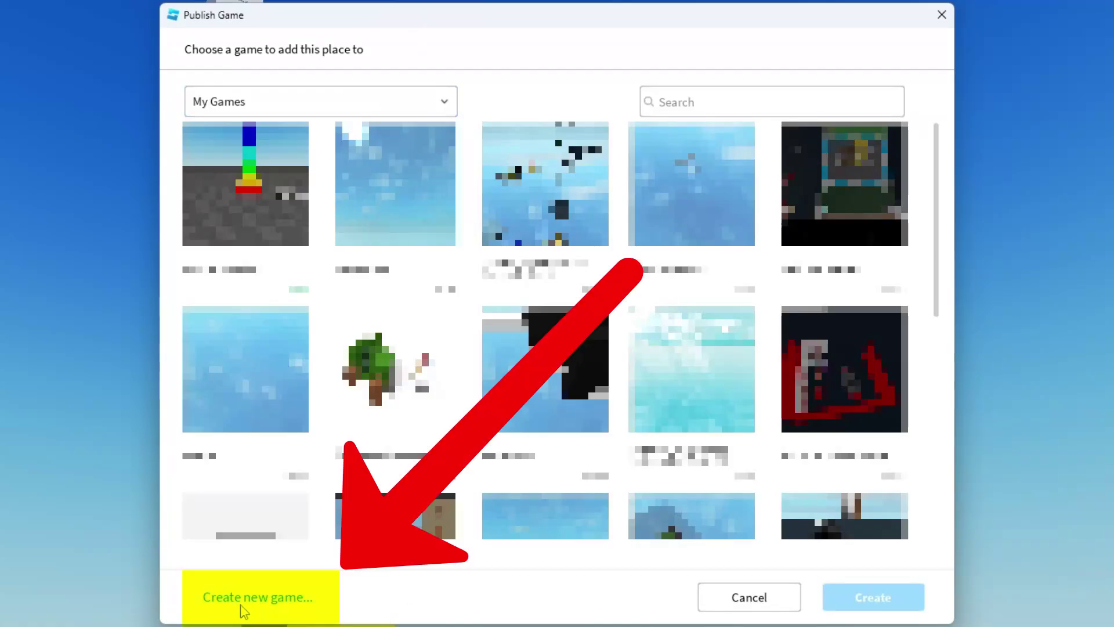
left_click(264, 598)
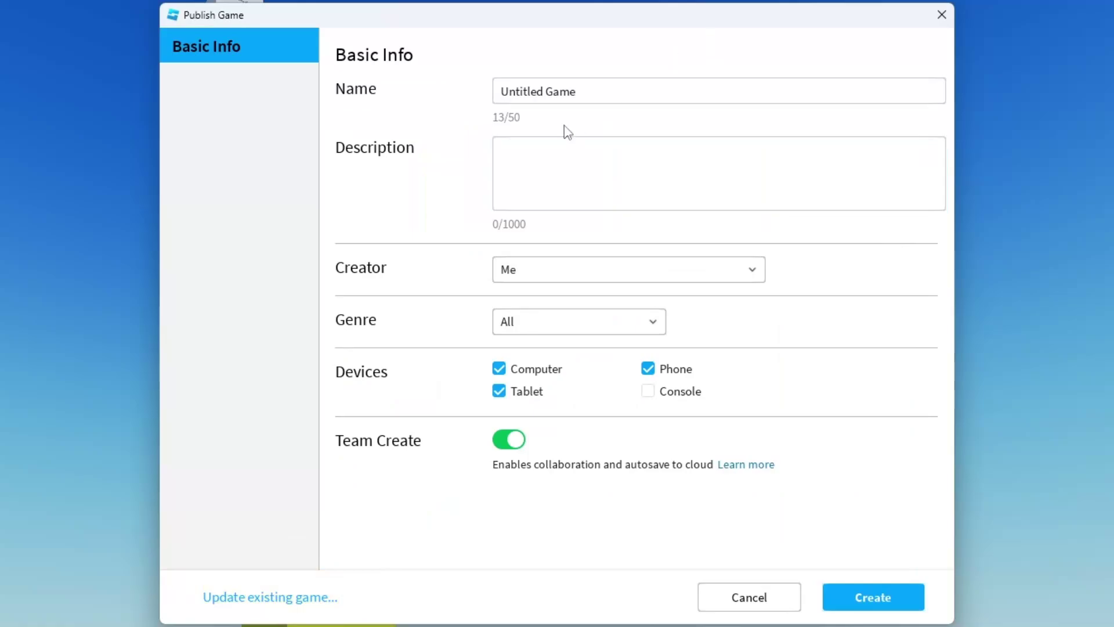
left_click_drag(625, 86, 448, 97)
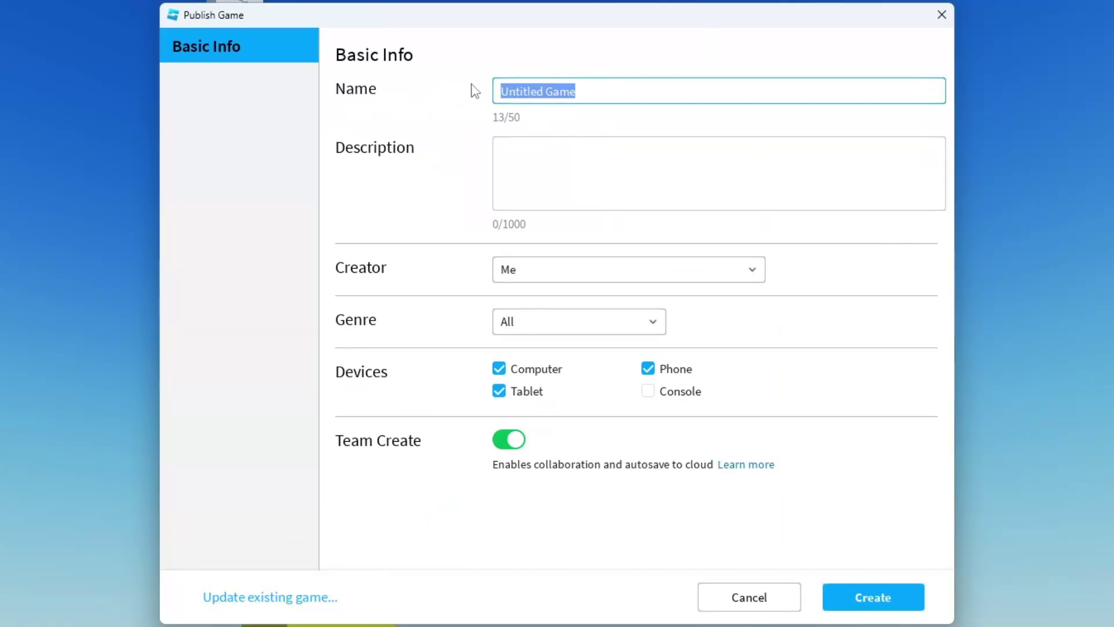
type("Stud Jum")
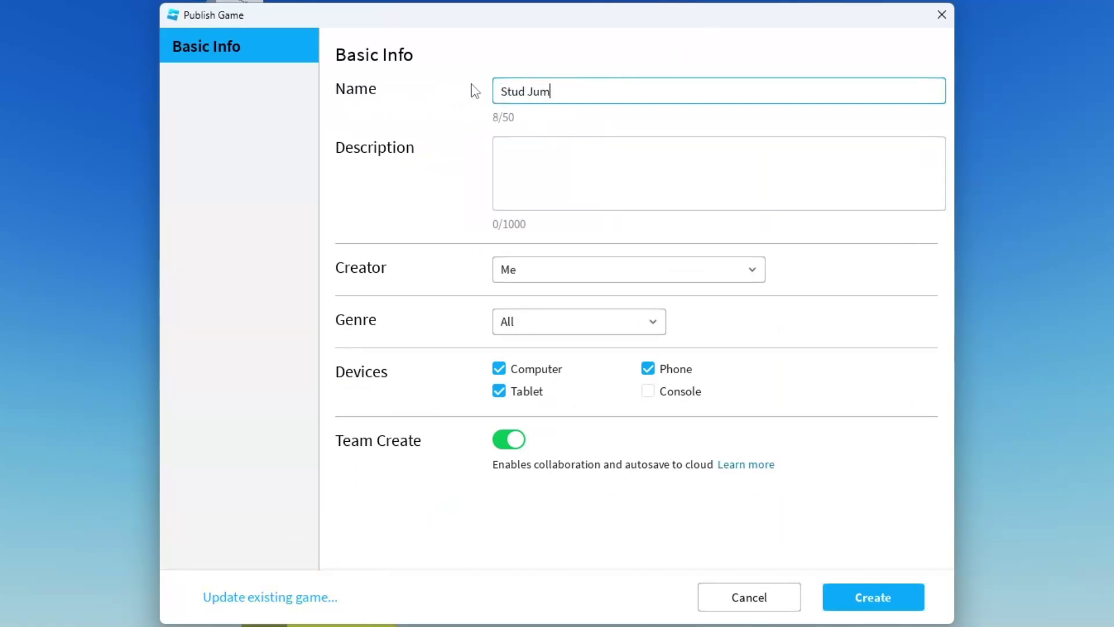
type("ps Obby")
Leave the description empty, choose Me as creator, turn off Team Create, and create the published game
left_click(601, 171)
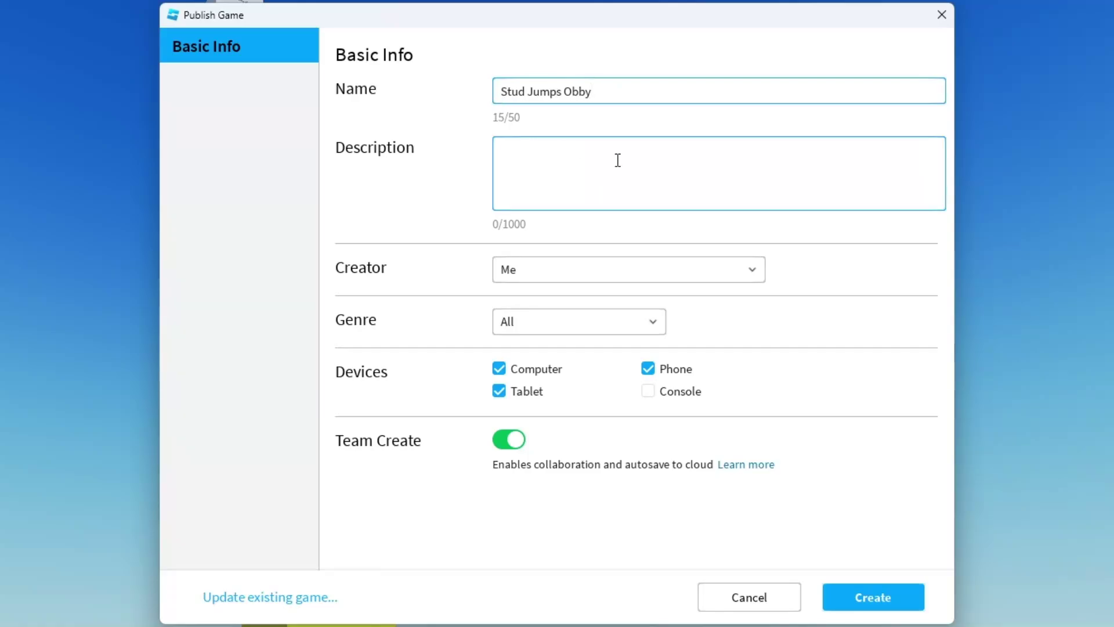
left_click(555, 271)
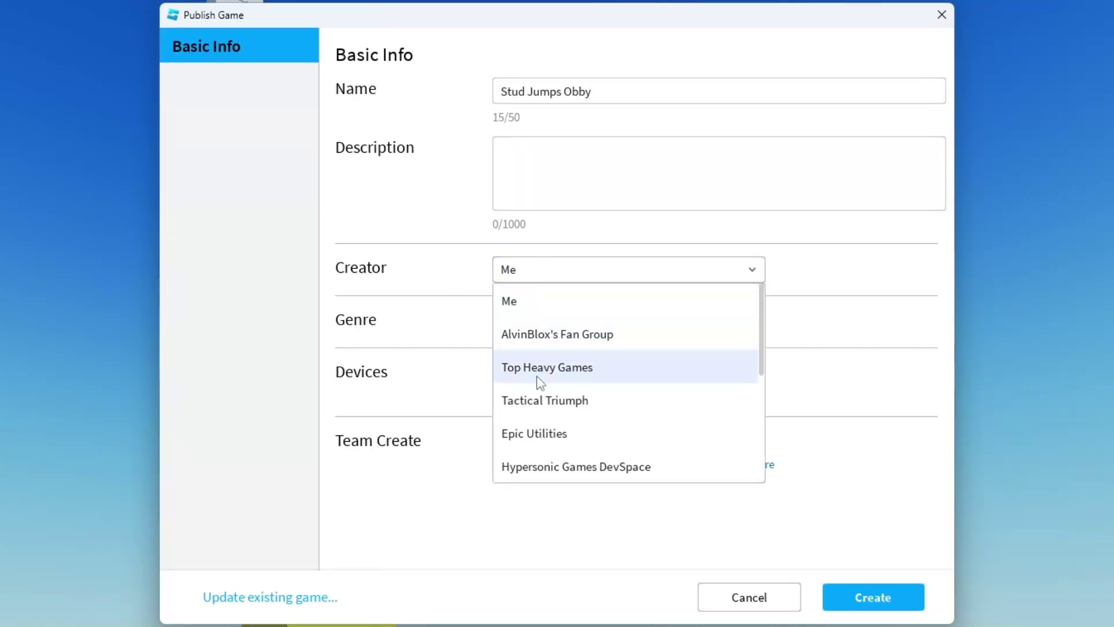
left_click(524, 303)
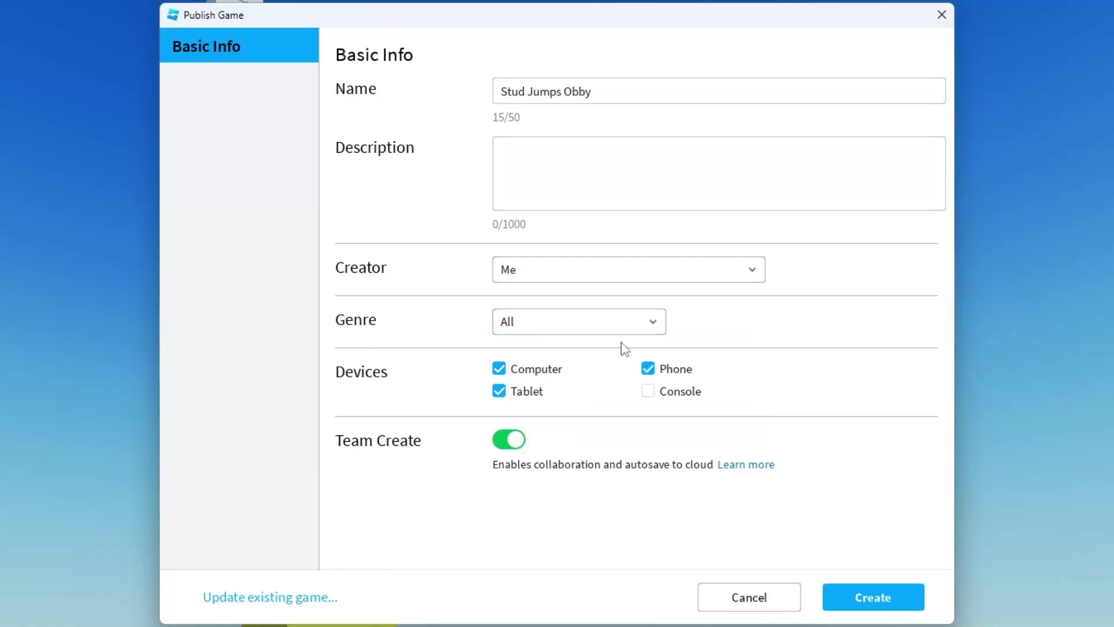
left_click(511, 444)
left_click(865, 602)
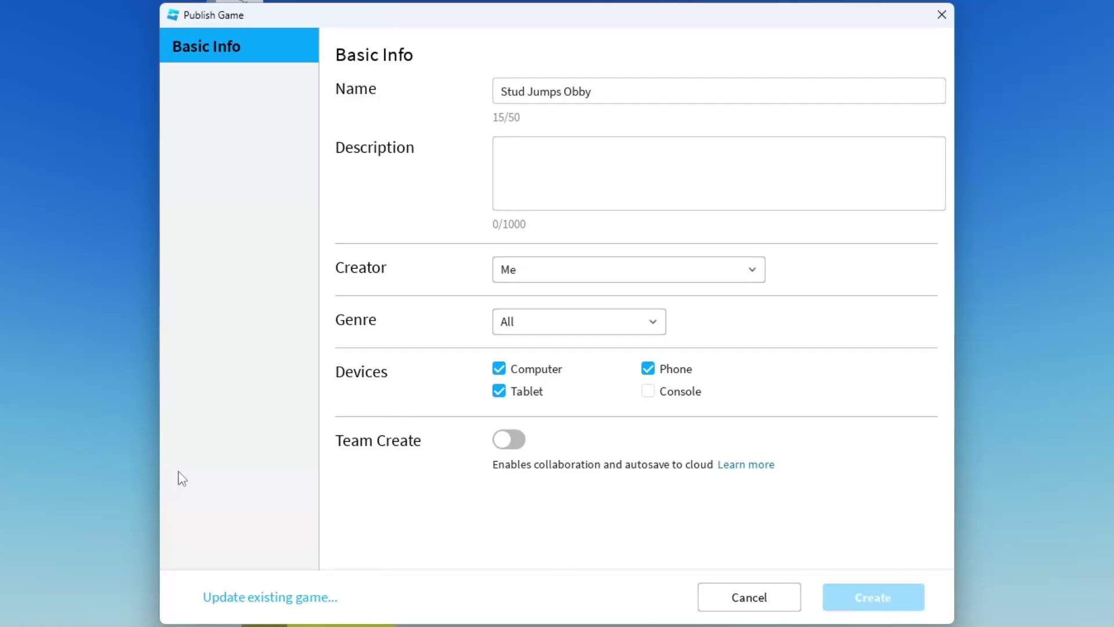
left_click(554, 565)
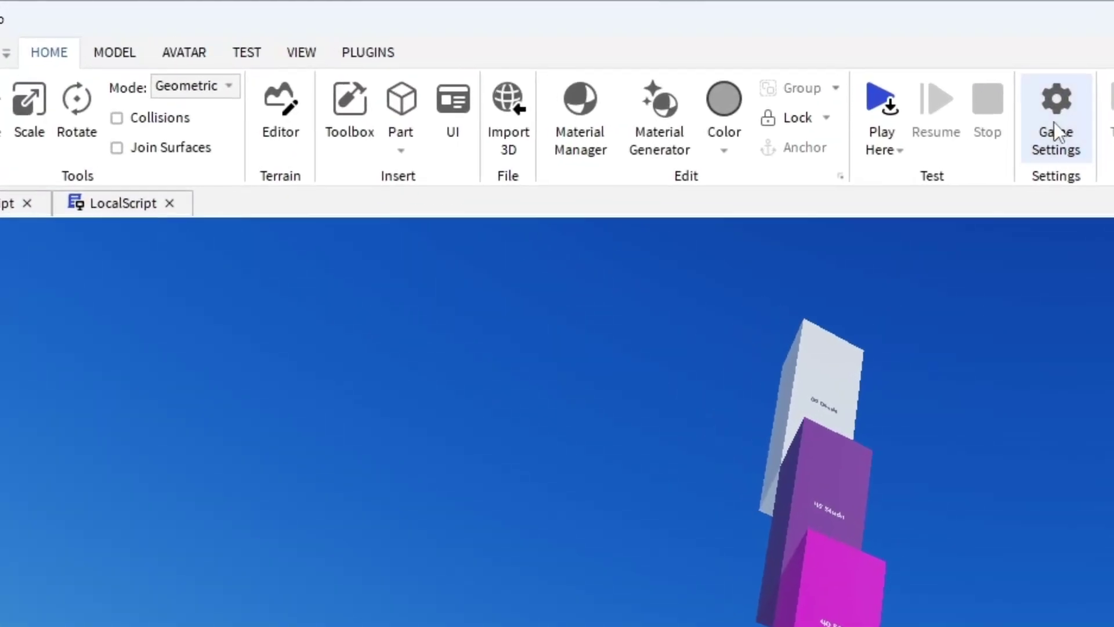
Set the game's playability permission to Public in the Game Settings and save it
left_click(1054, 121)
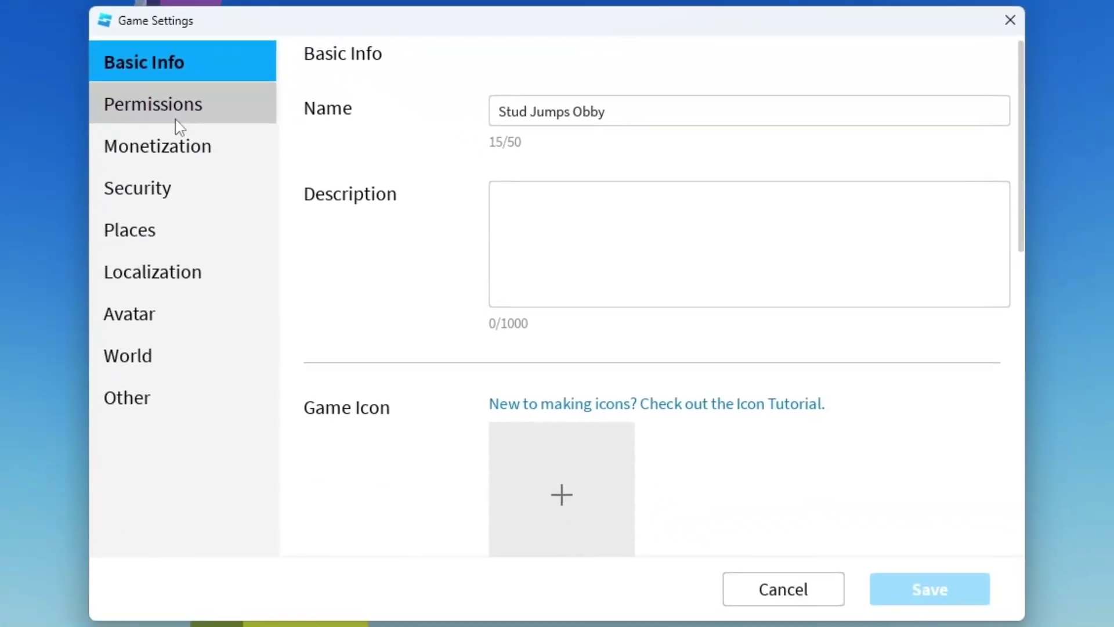
left_click(858, 609)
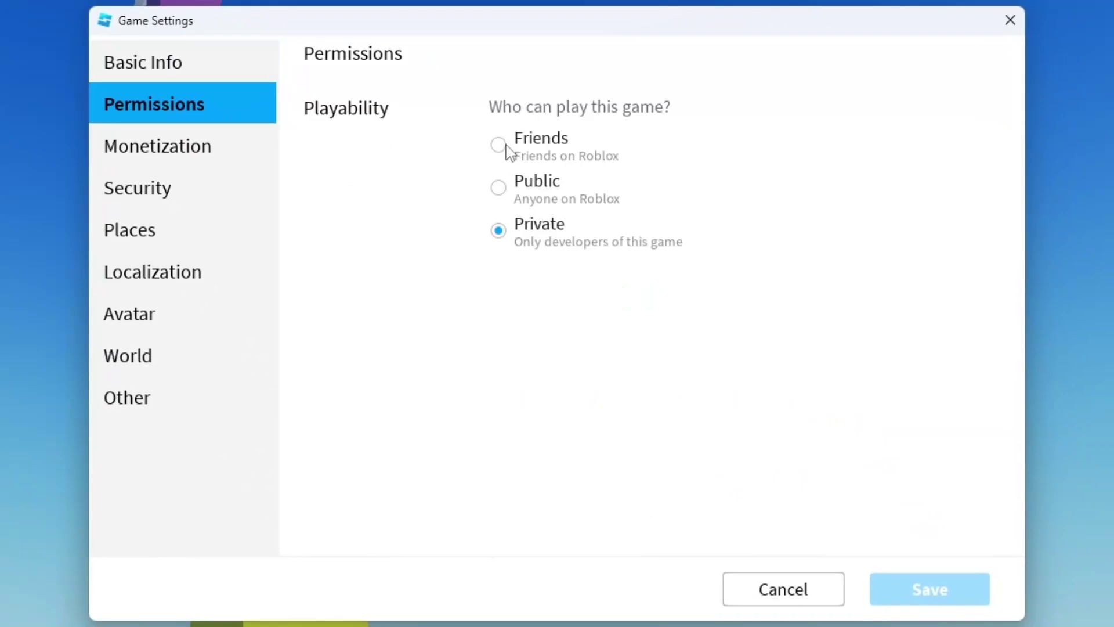
left_click(508, 152)
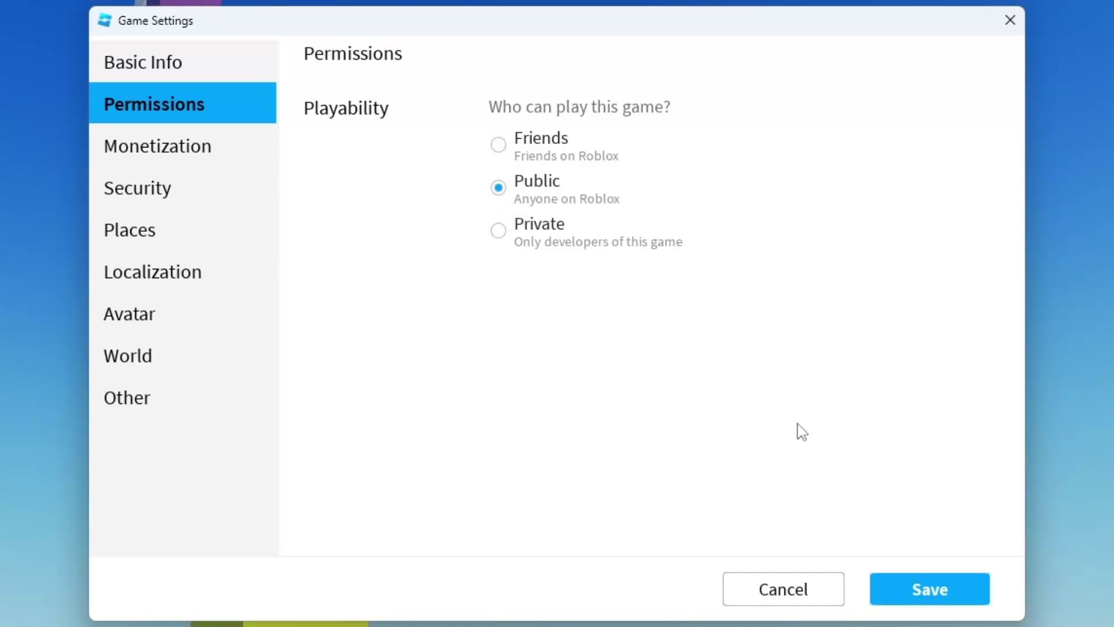
left_click(935, 597)
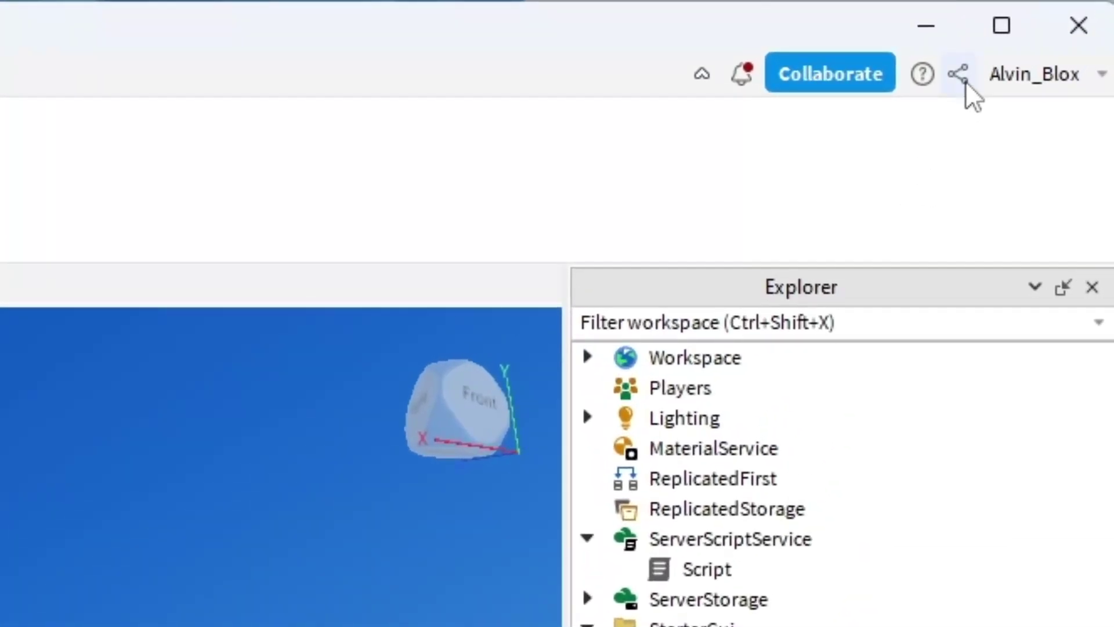
Copy the share link of the published game and dismiss the sharing popup
left_click(965, 85)
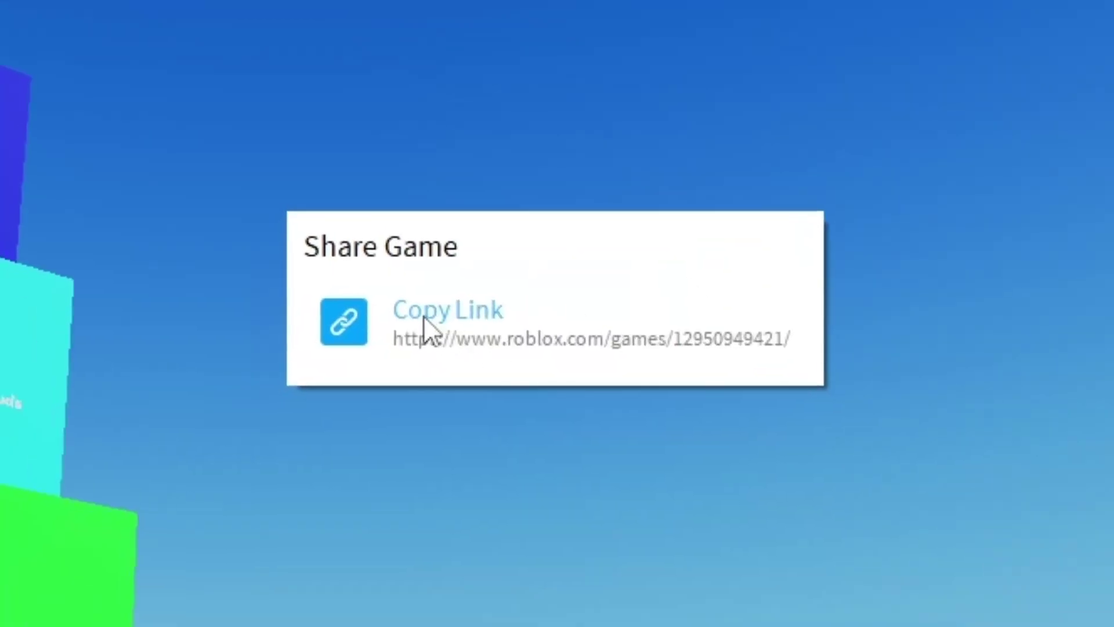
left_click(423, 315)
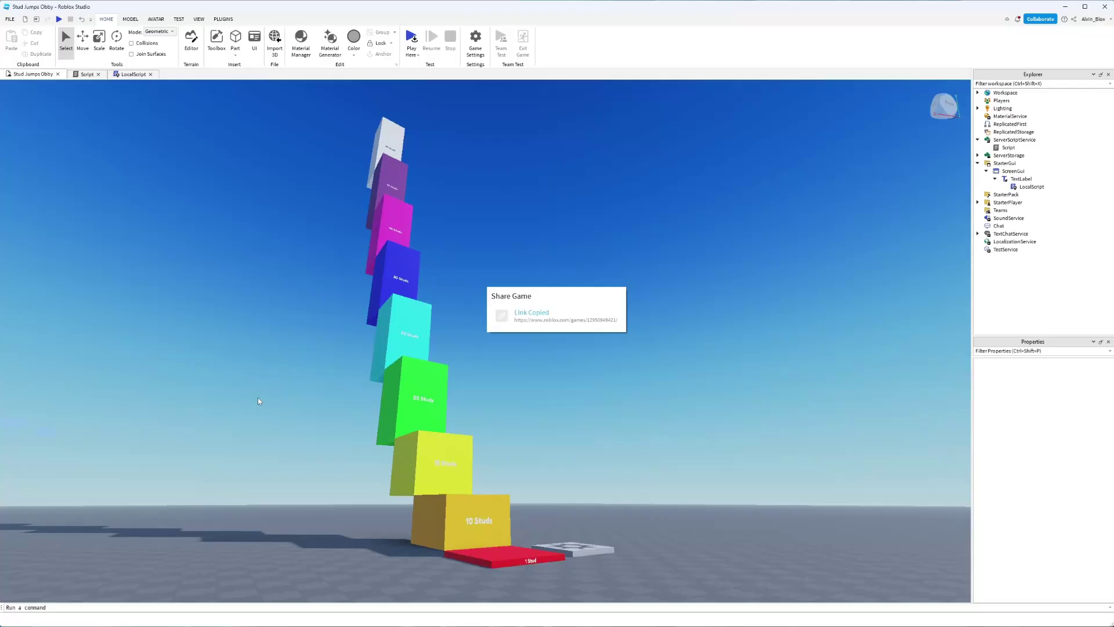
left_click(214, 416)
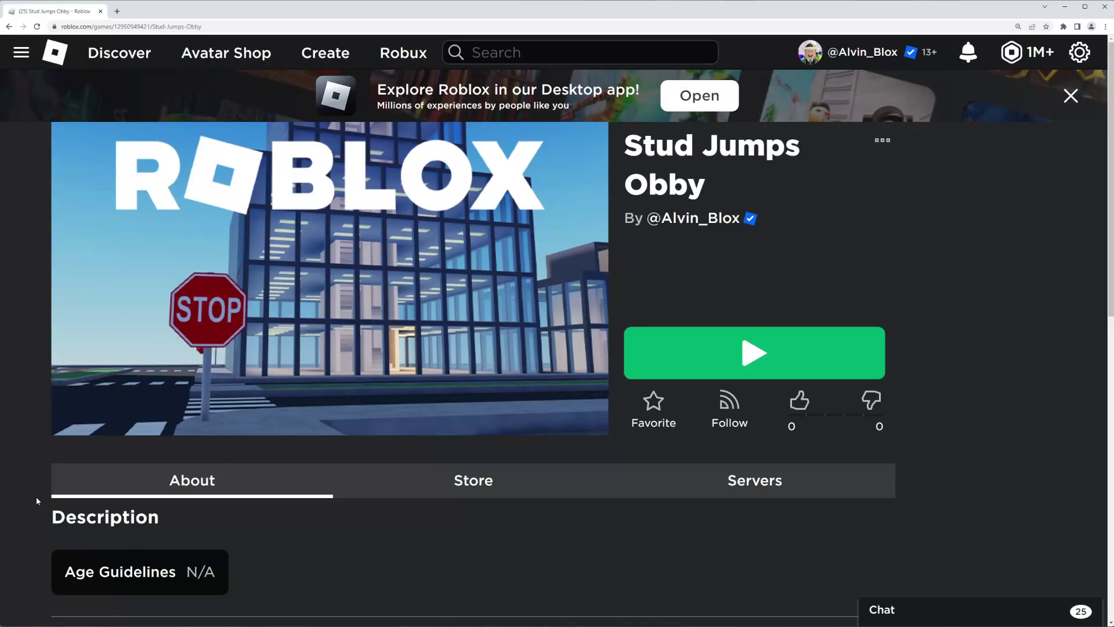
Switch to the browser and examine the description area and management options on the Stud Jumps Obby game page
left_click_drag(48, 518, 160, 522)
left_click(160, 525)
left_click(882, 140)
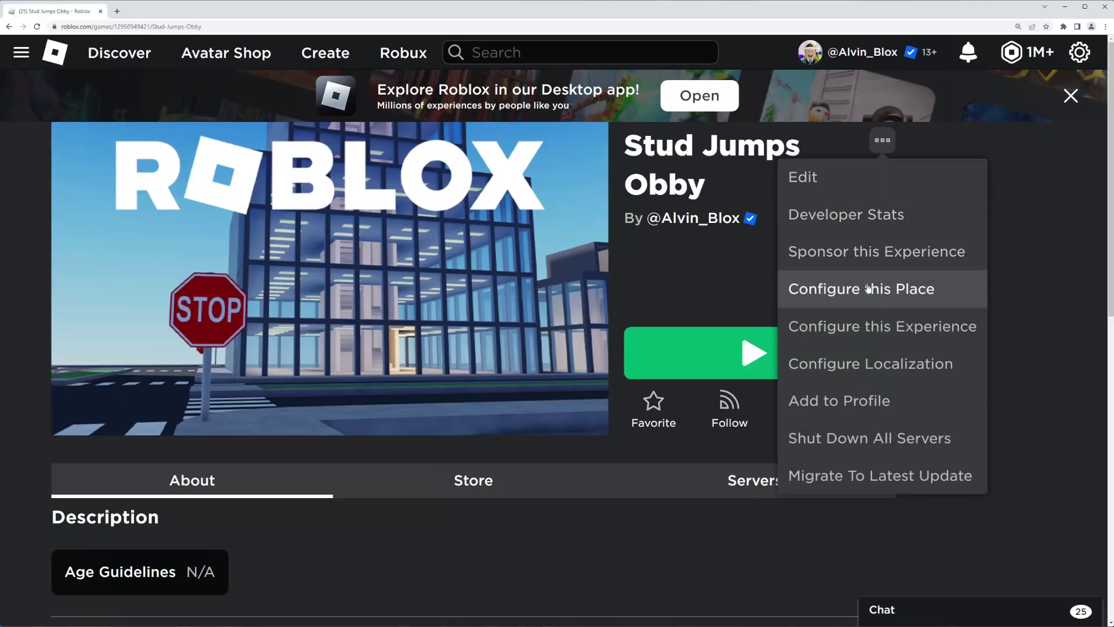
left_click(635, 281)
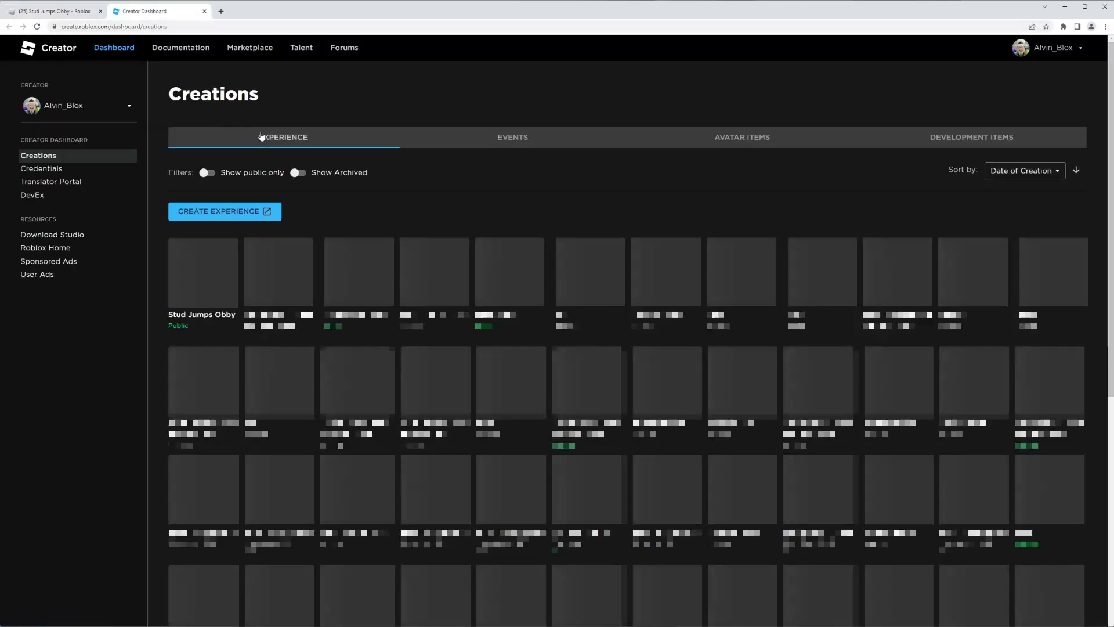
View the Stud Jumps Obby overview in the Creator Dashboard, and return to the place in Roblox Studio
left_click(203, 291)
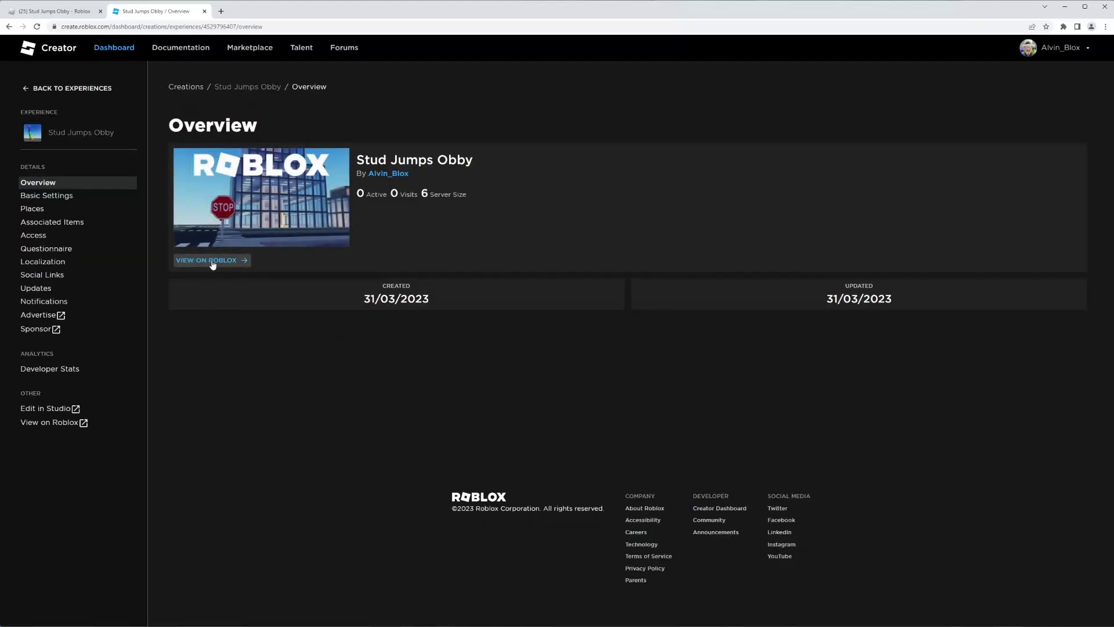
left_click(68, 12)
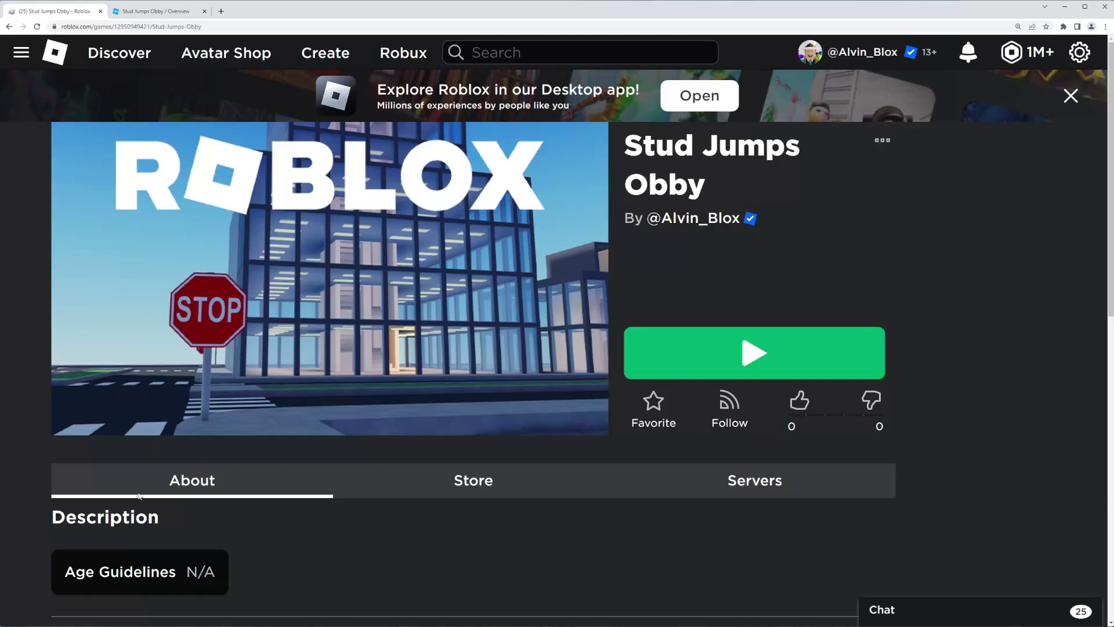
key("alt+Tab")
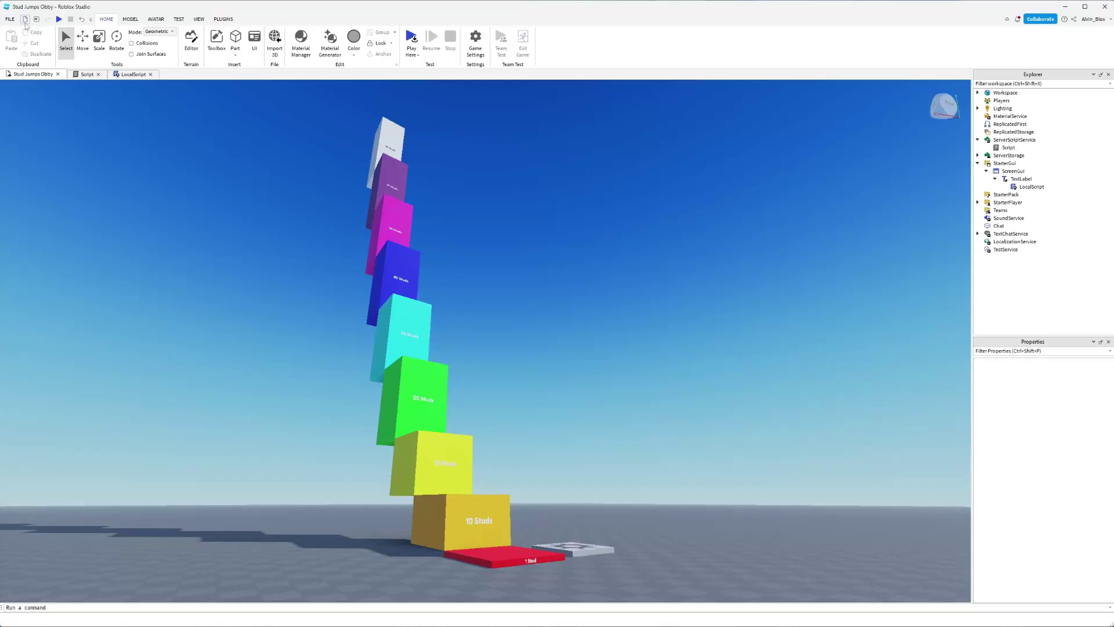
left_click(10, 19)
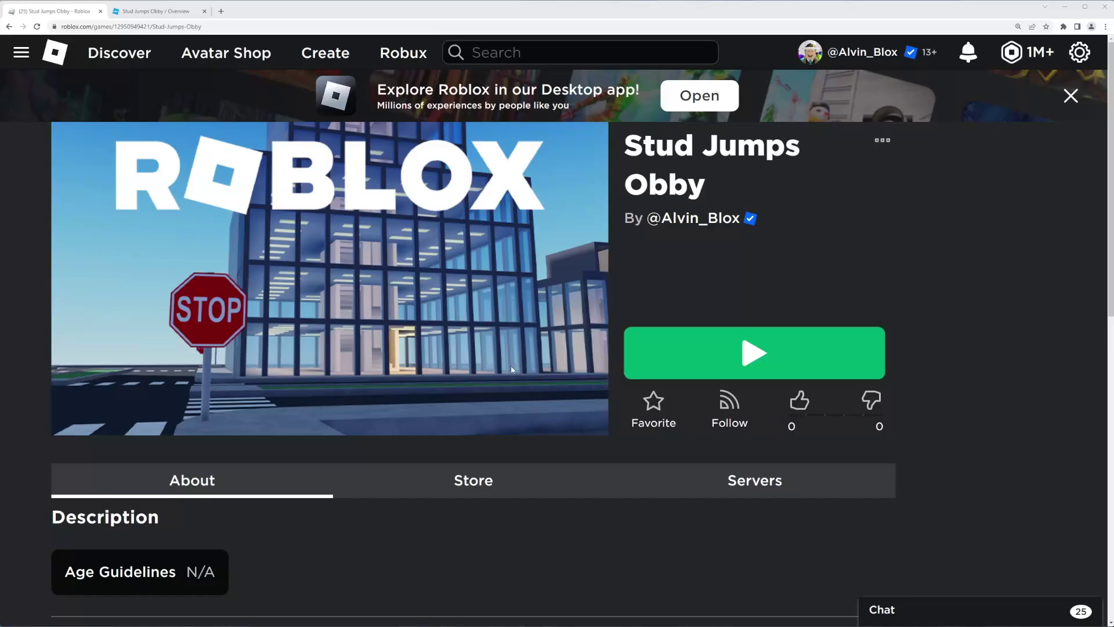
Launch the published Stud Jumps Obby from its Roblox web page and walk the character towards the blocks
left_click(754, 352)
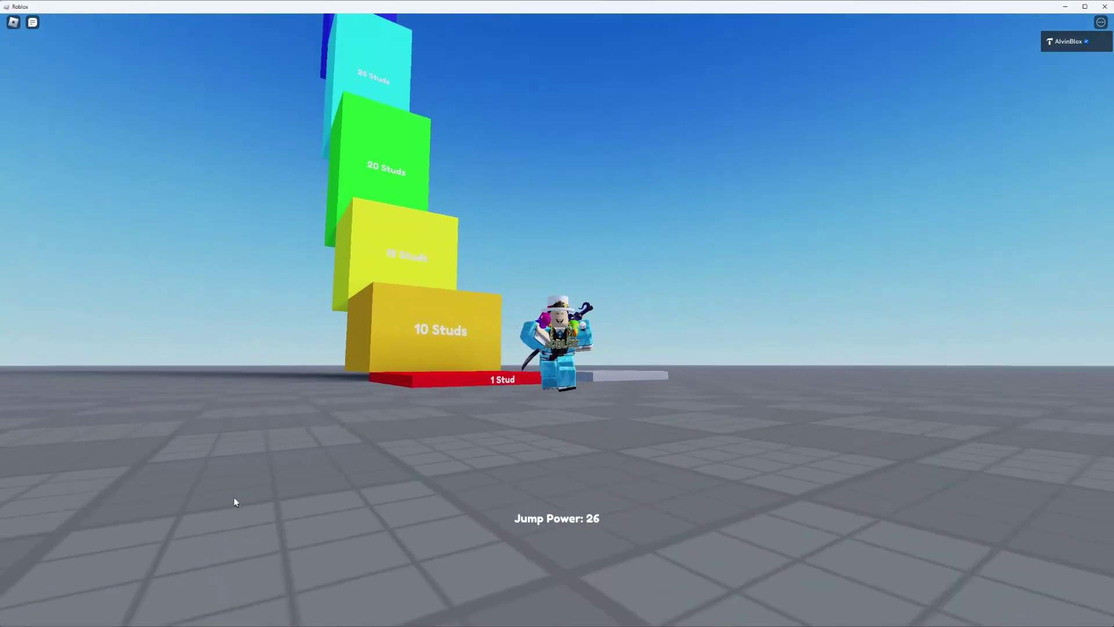
key("w")
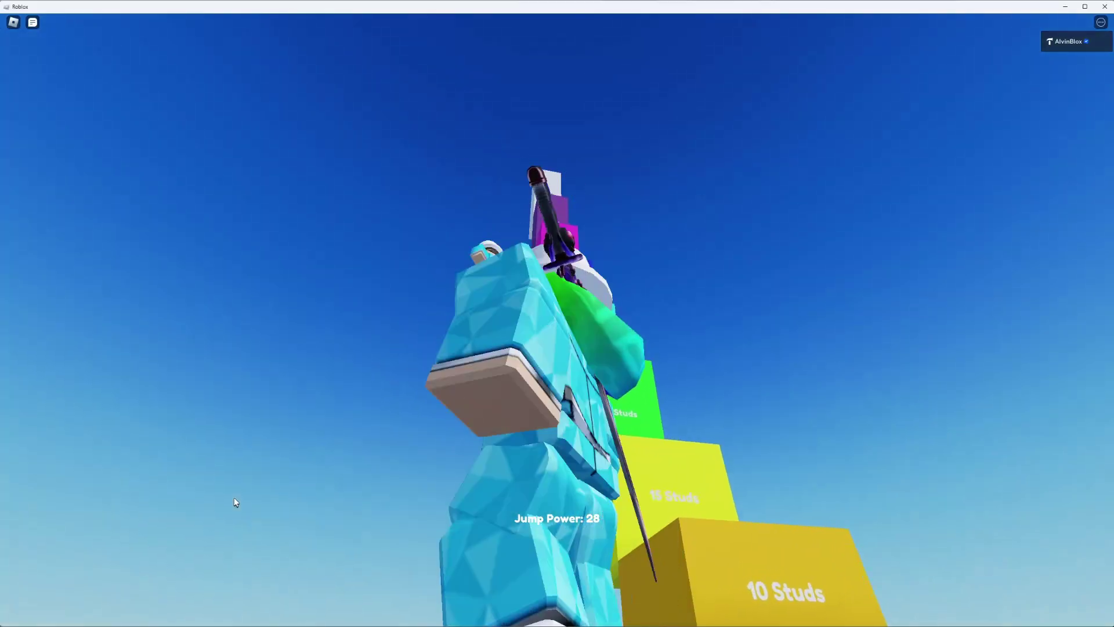